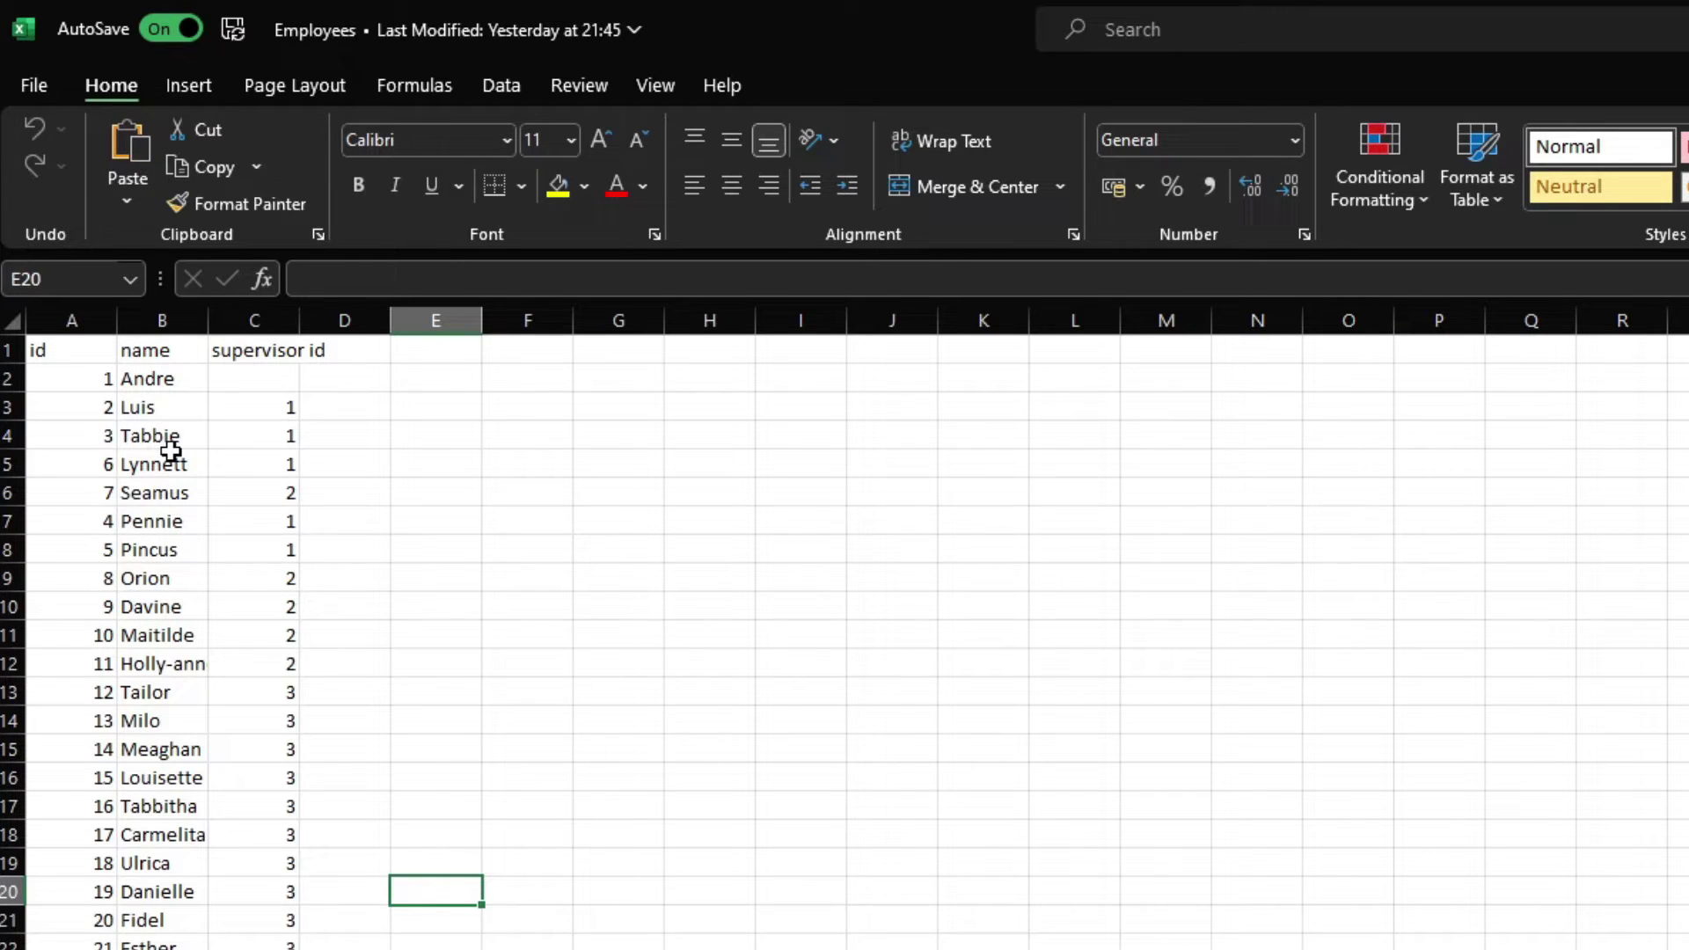
{"action": "scroll", "coordinate": [171, 451], "scroll_direction": "down", "scroll_amount": 20}
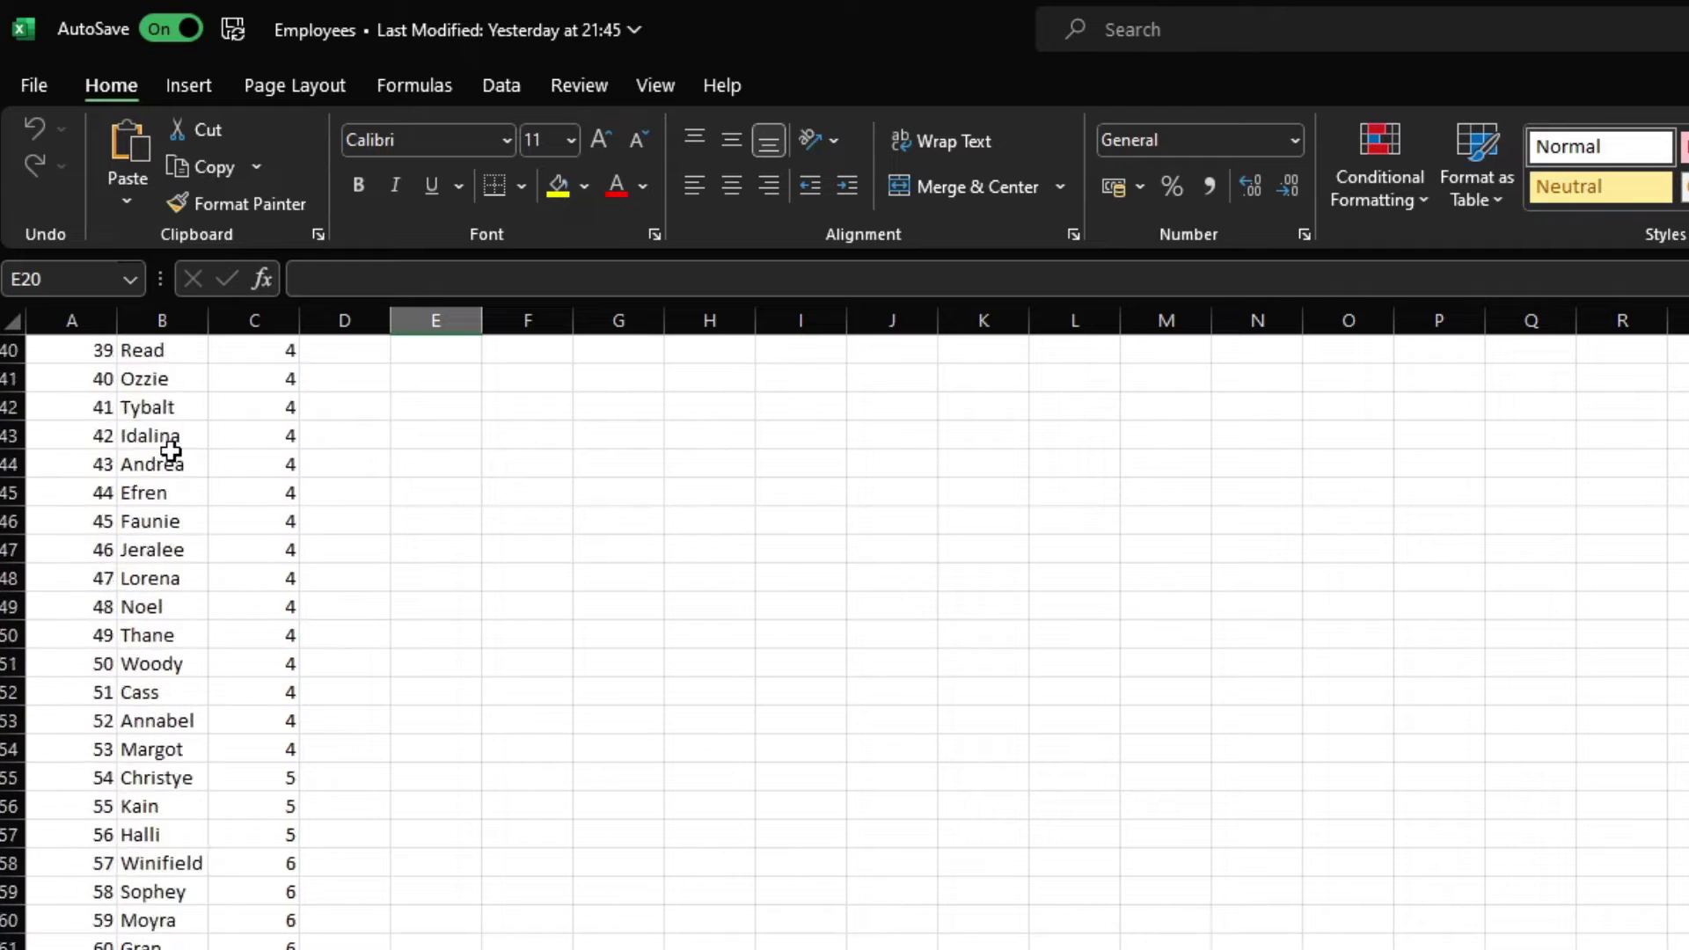
{"action": "scroll", "coordinate": [171, 452], "scroll_direction": "down", "scroll_amount": 20}
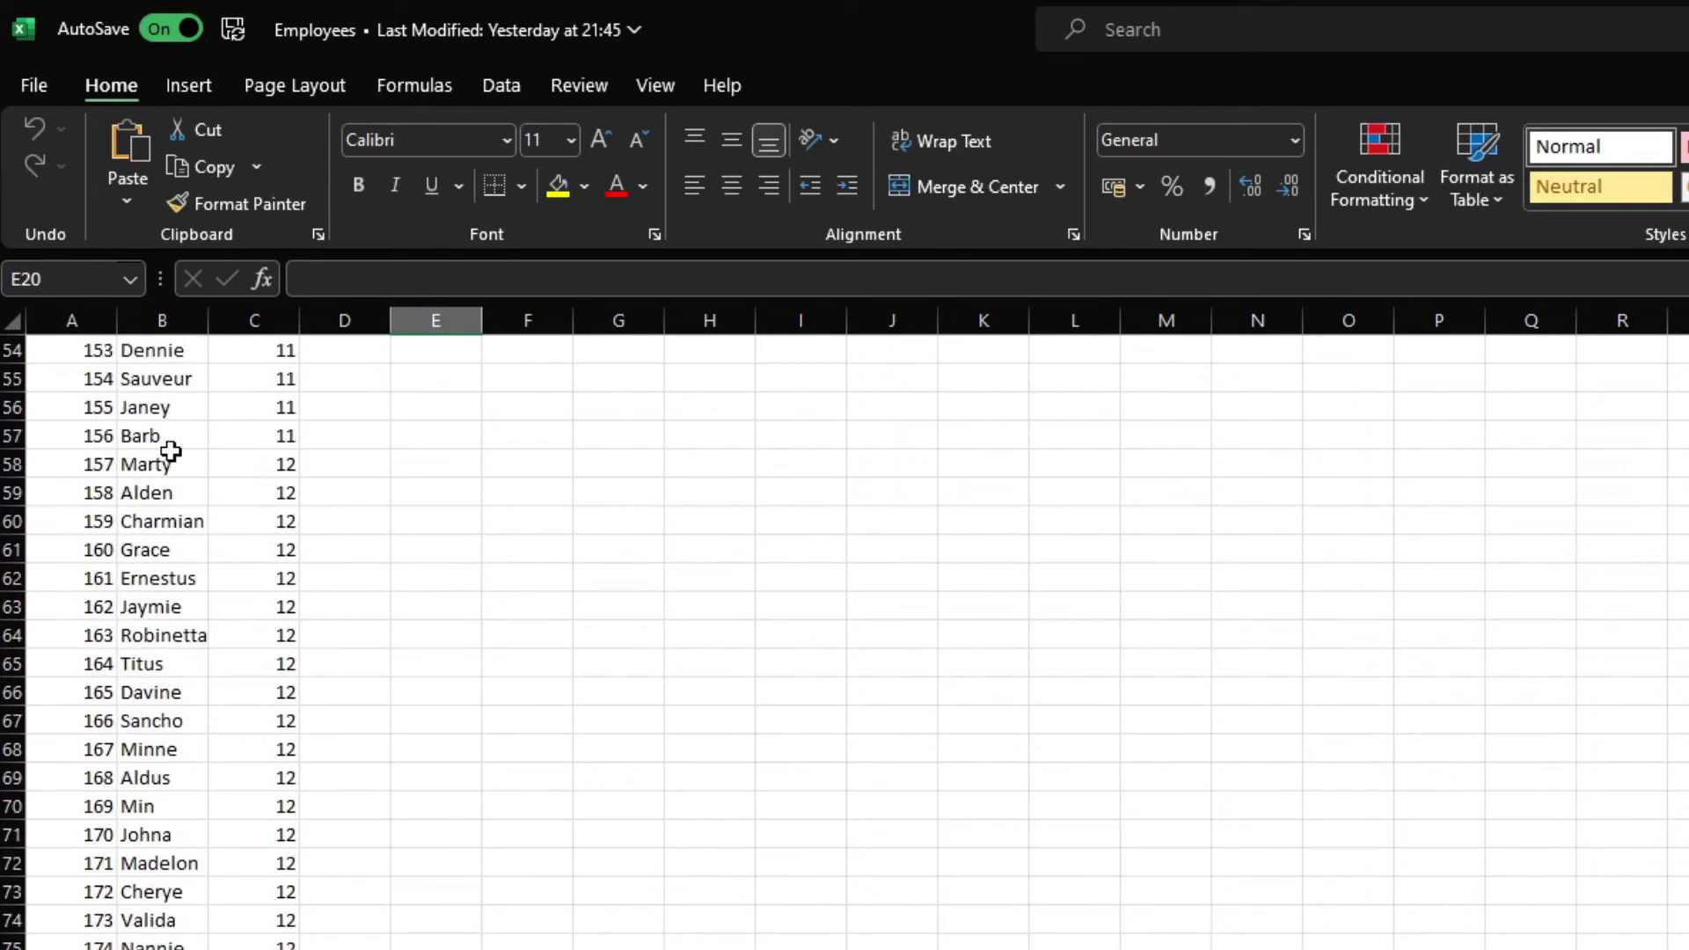
{"action": "scroll", "coordinate": [171, 451], "scroll_direction": "up", "scroll_amount": 1}
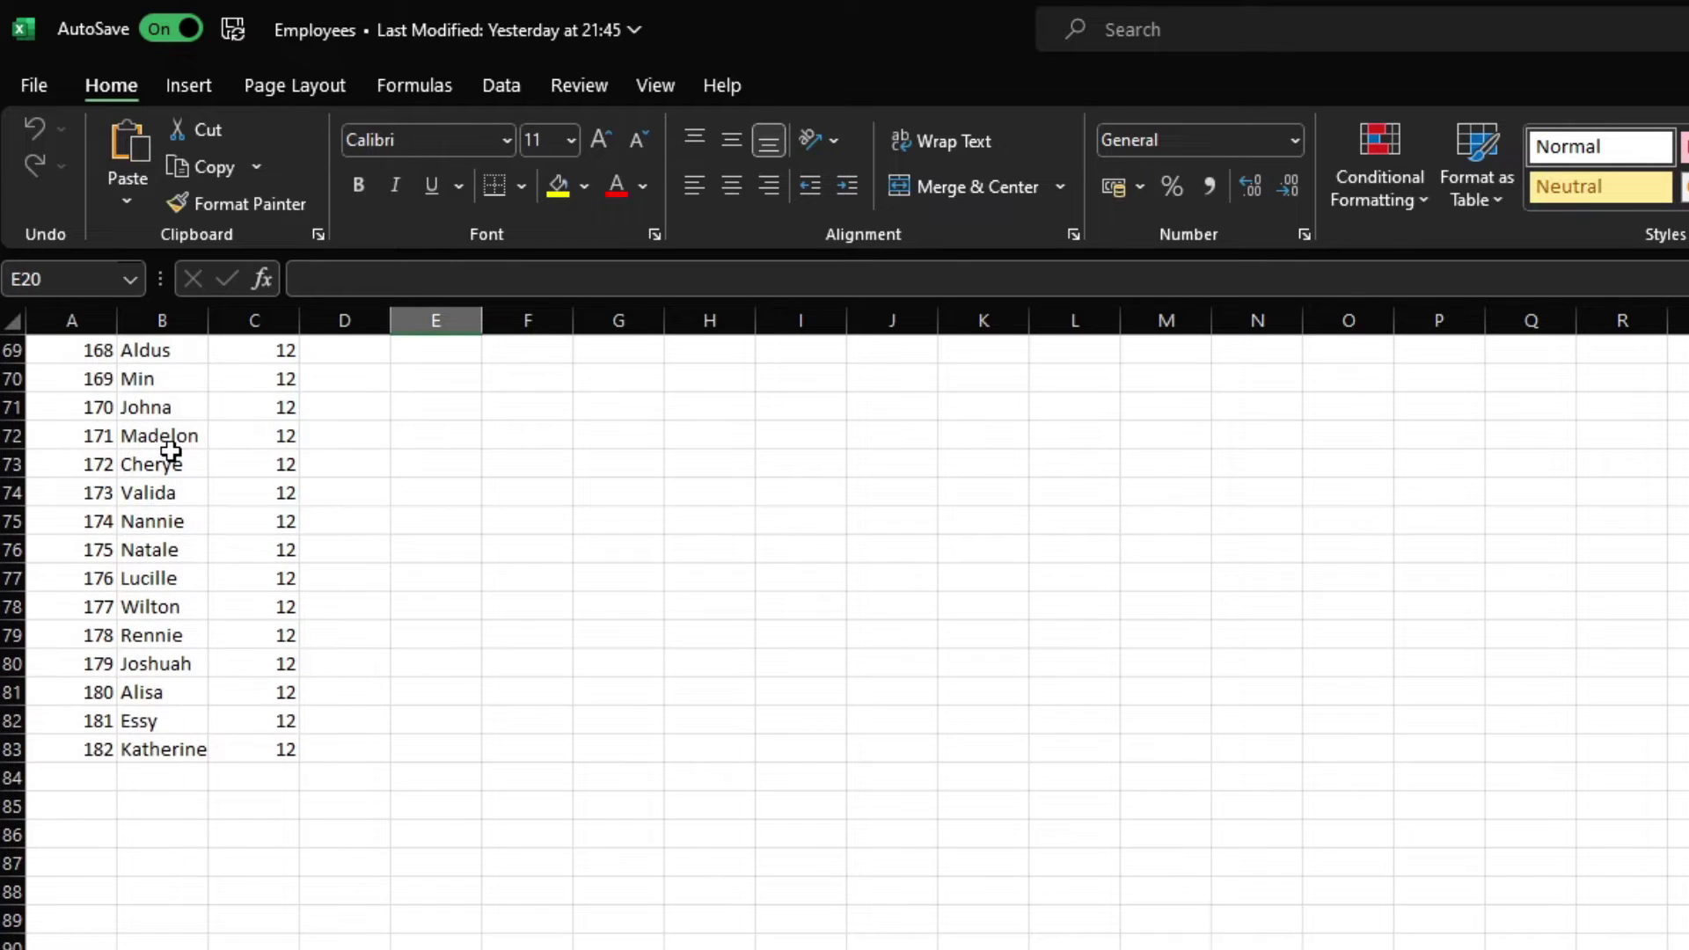
{"action": "scroll", "coordinate": [170, 452], "scroll_direction": "up", "scroll_amount": 6}
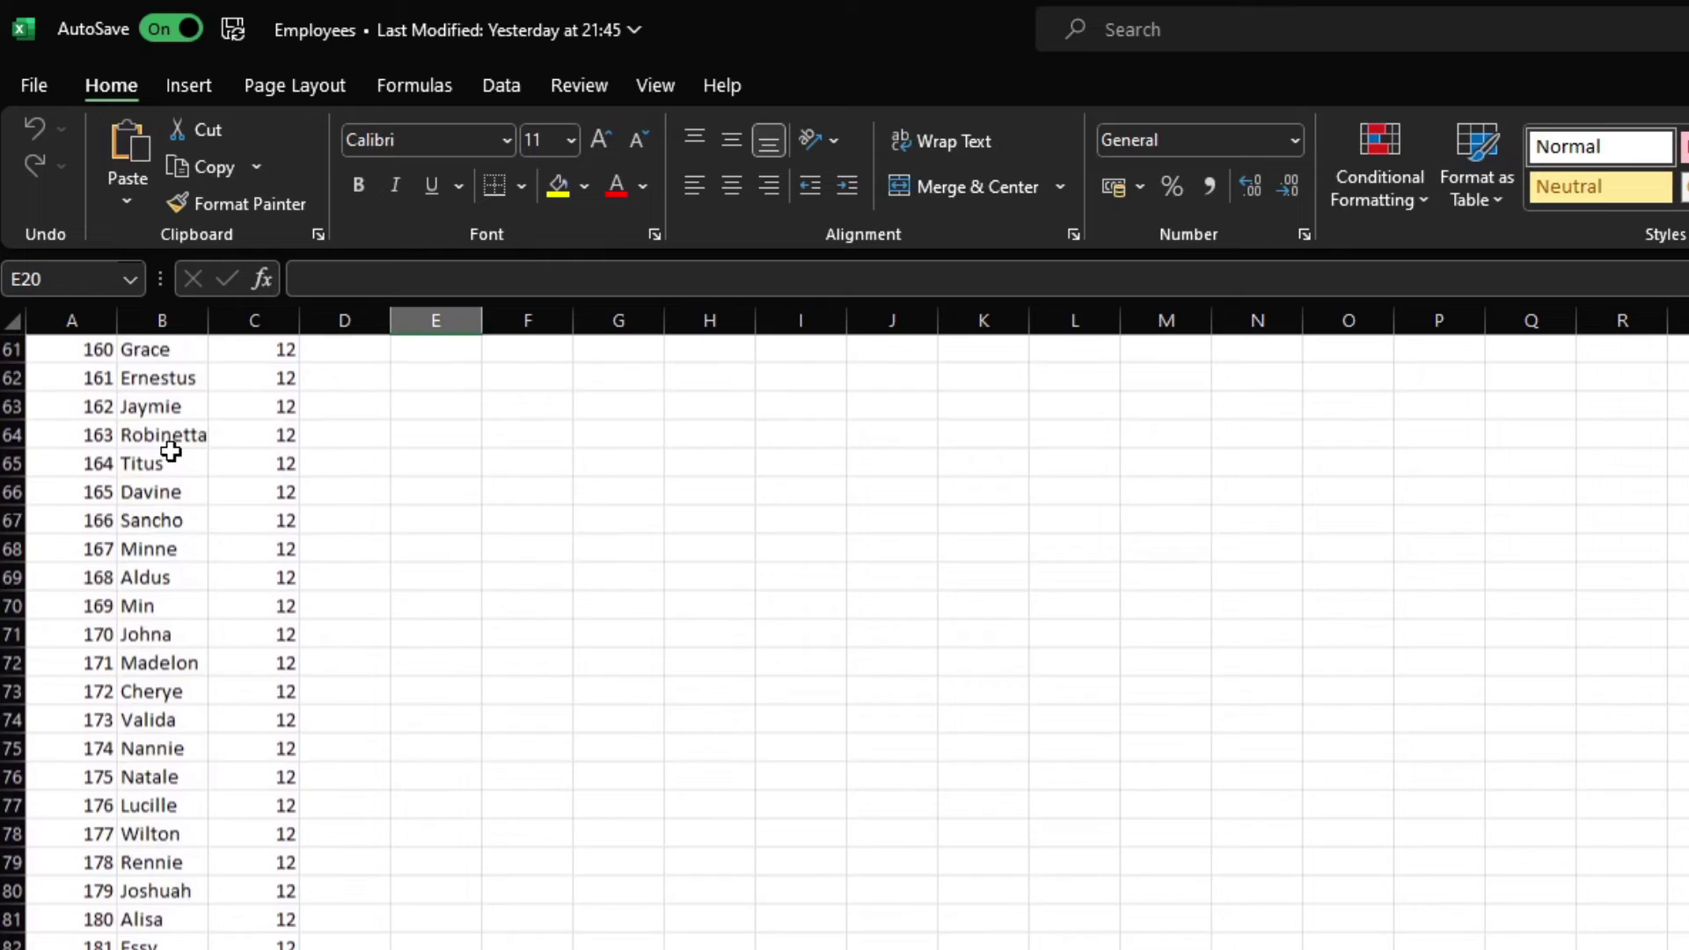
{"action": "scroll", "coordinate": [170, 451], "scroll_direction": "up", "scroll_amount": 20}
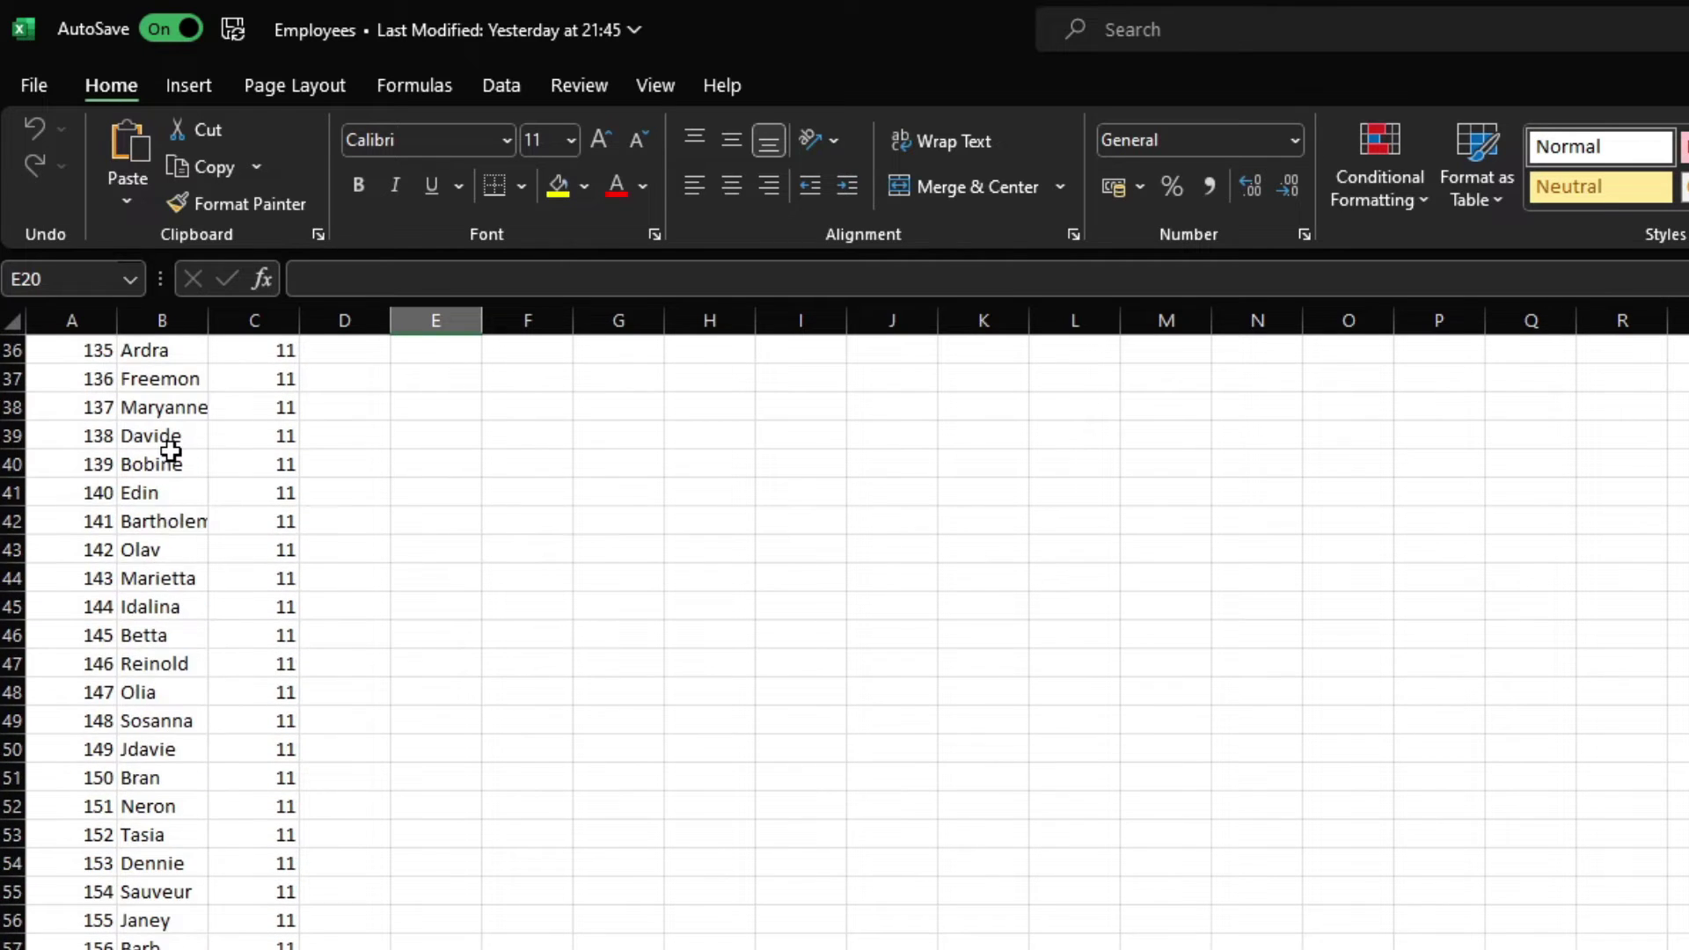
{"action": "scroll", "coordinate": [171, 451], "scroll_direction": "up", "scroll_amount": 16}
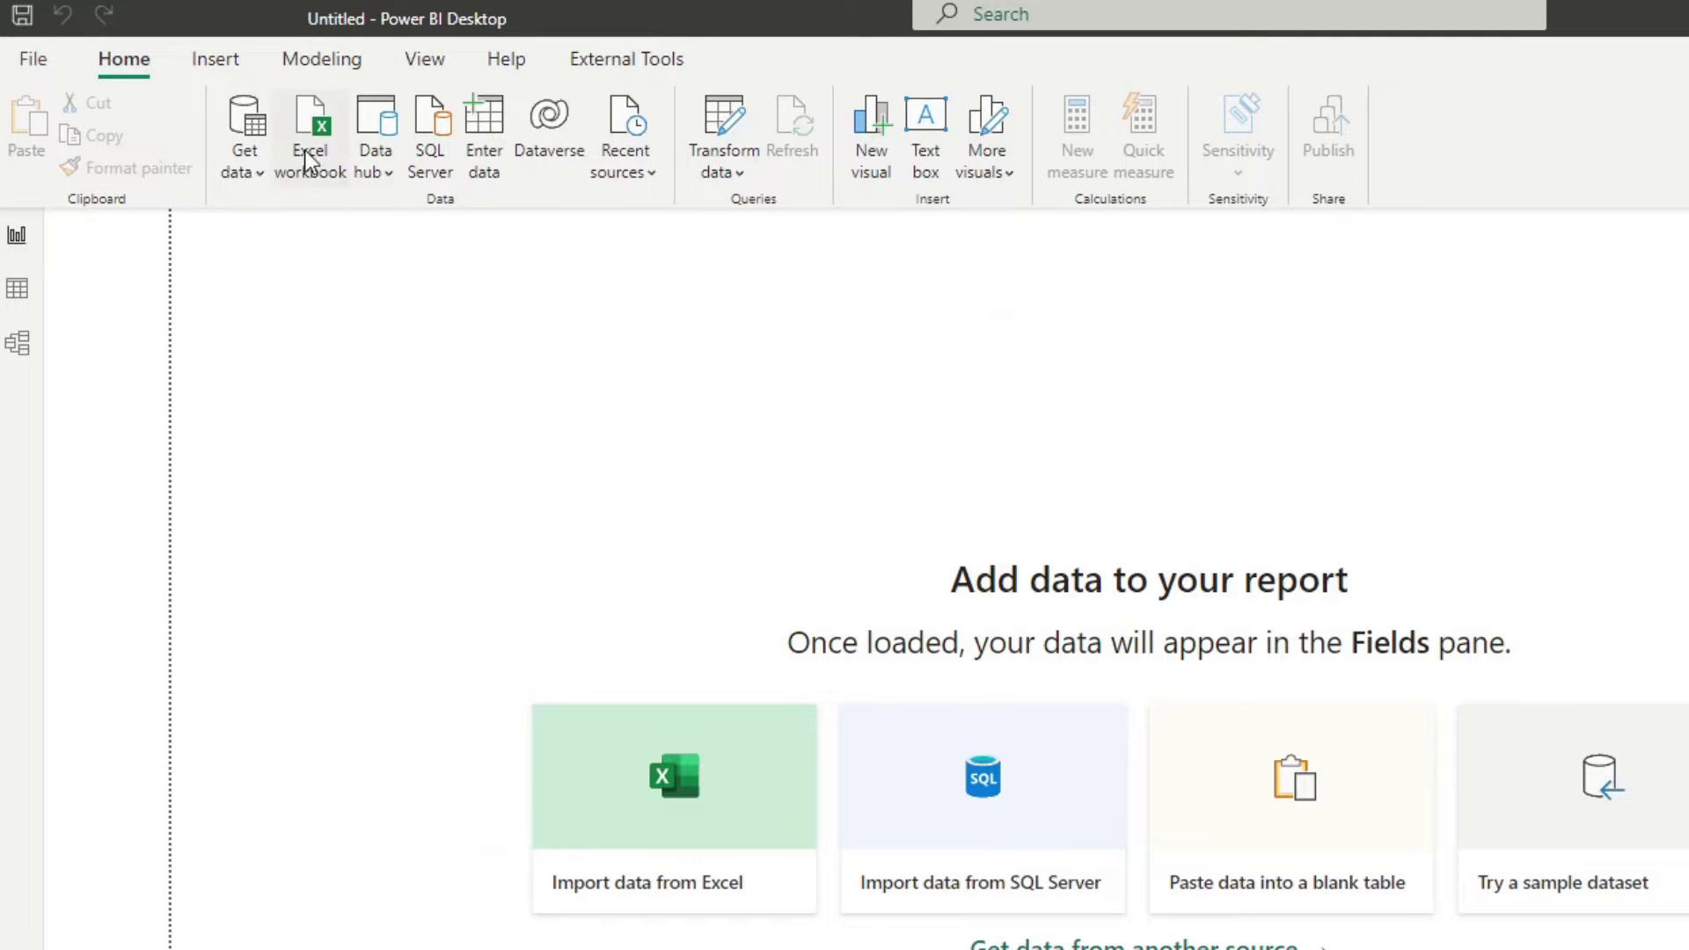
Step: Import the Employees sheet from Employees.xlsx into the Power Query Editor
{"action": "left_click", "coordinate": [301, 167]}
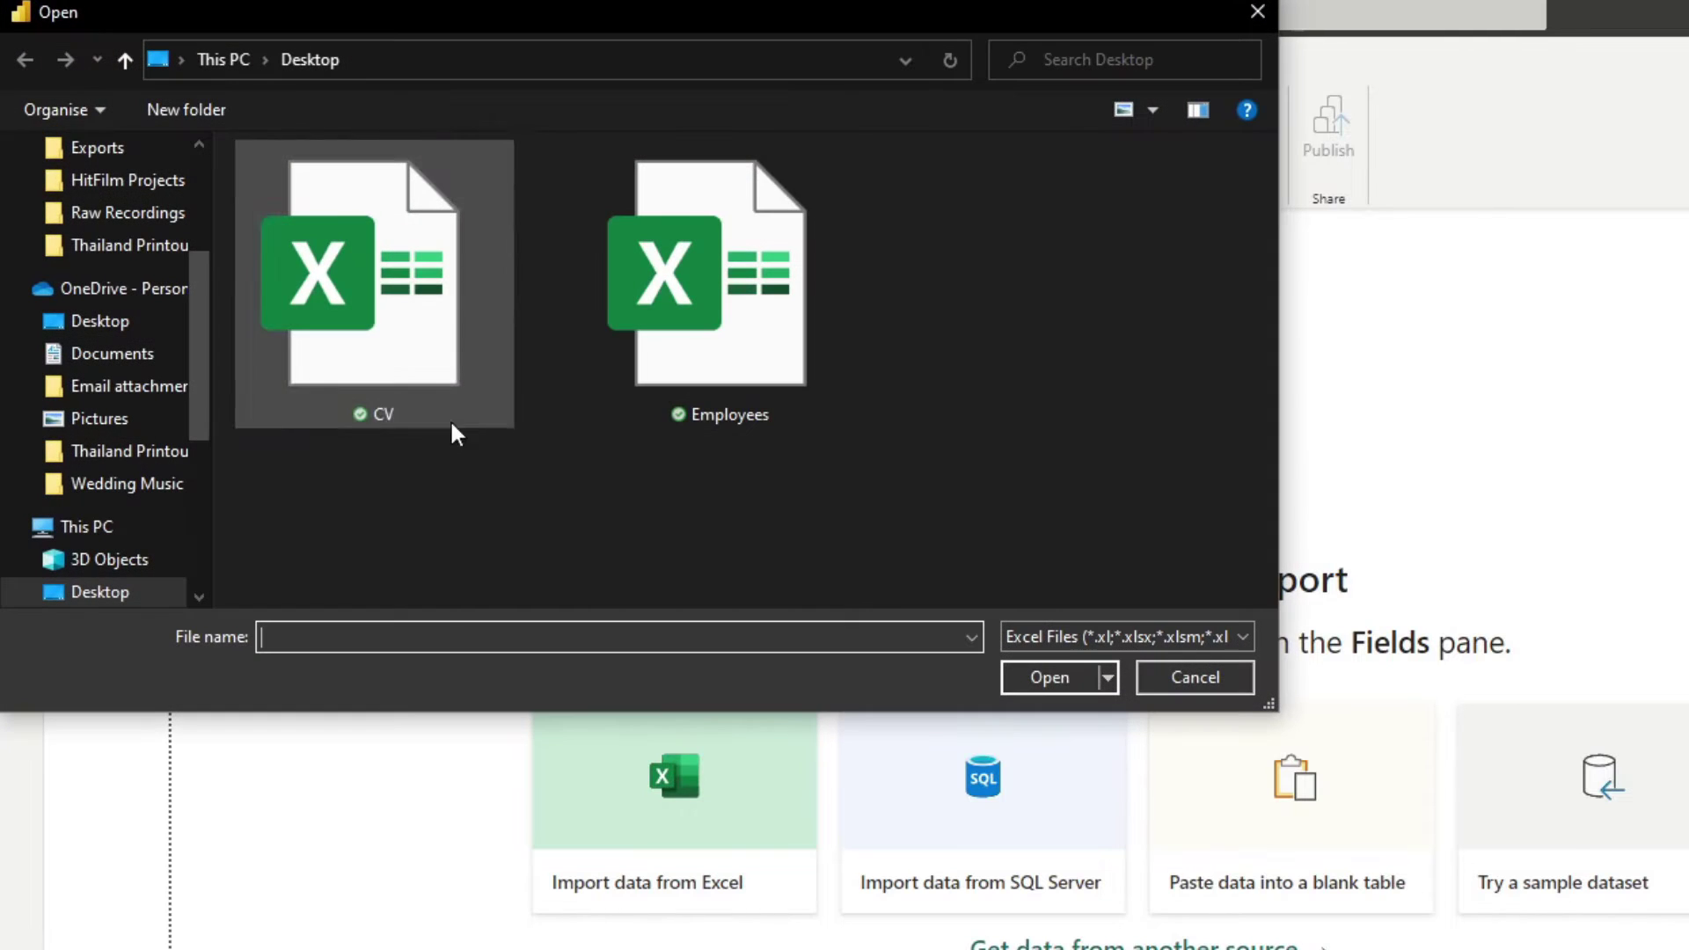
{"action": "double_click", "coordinate": [703, 346]}
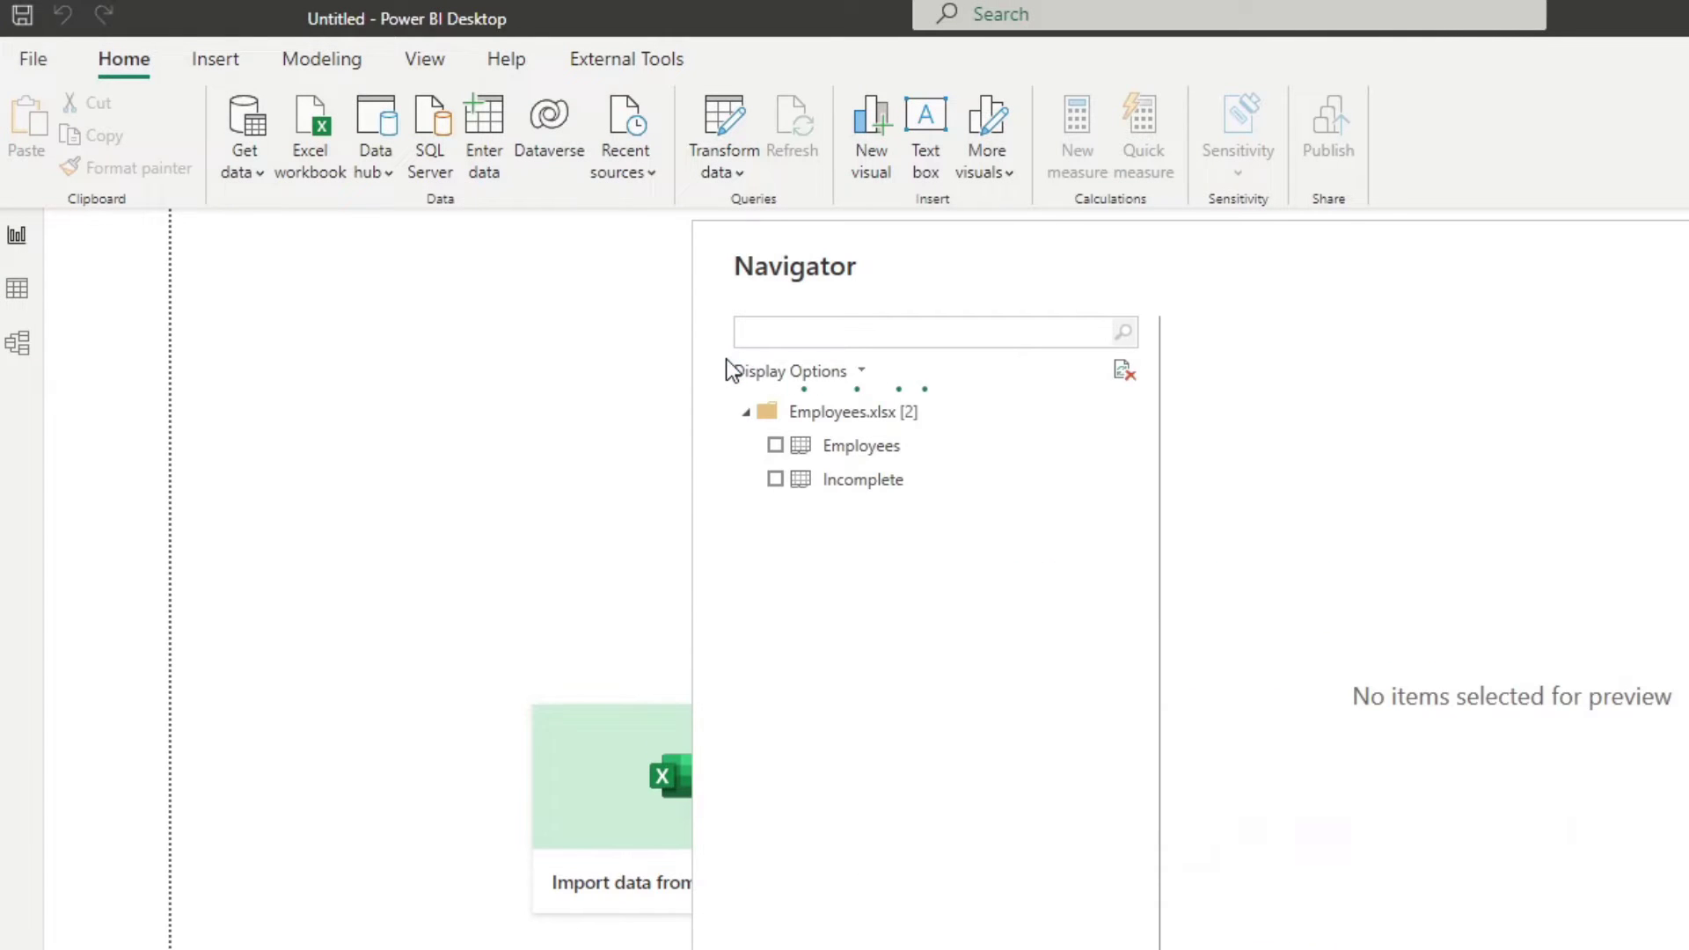
{"action": "left_click", "coordinate": [775, 445]}
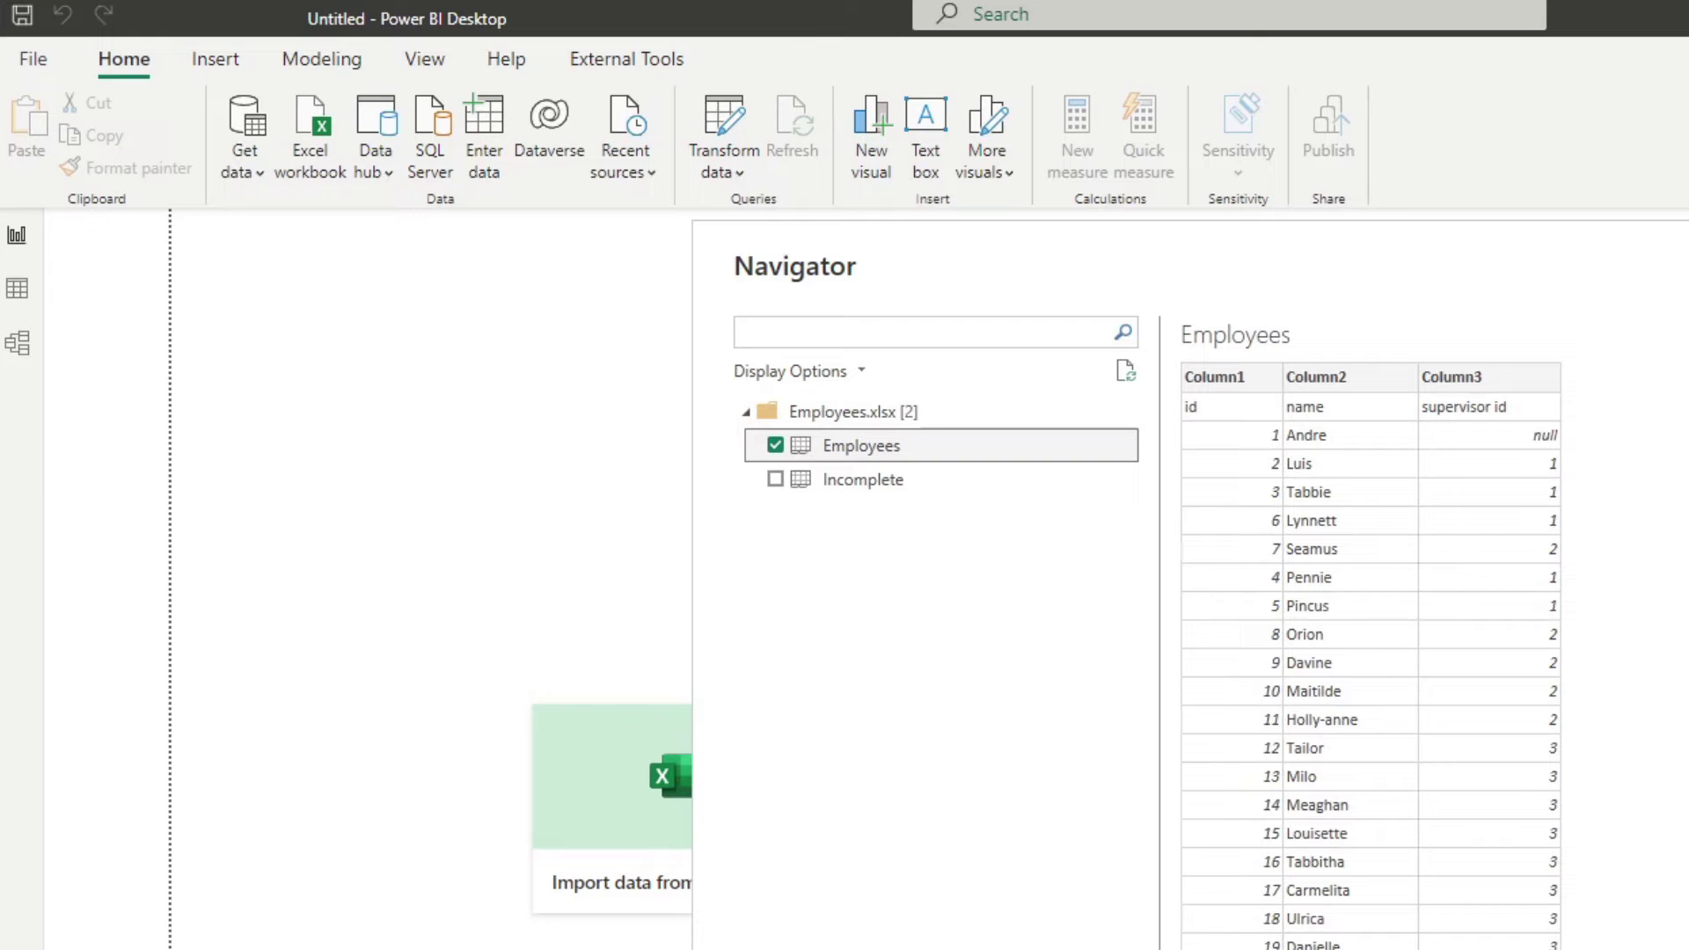
{"action": "key", "text": "Escape"}
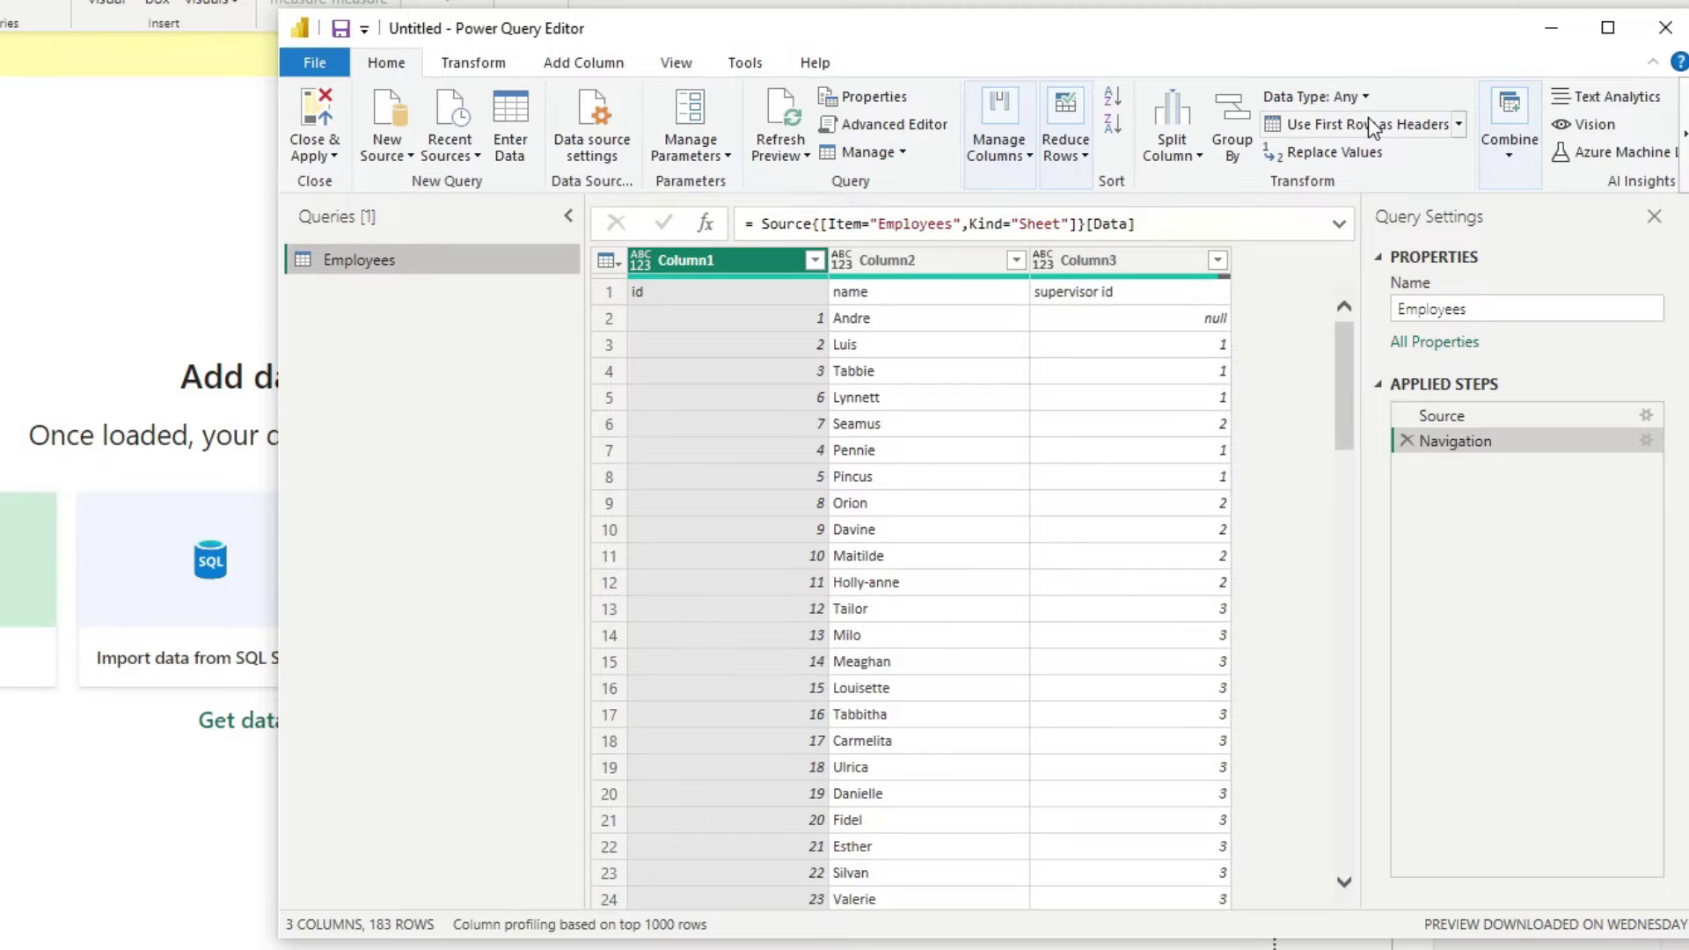
Step: Promote the first row to headers, detect types for all columns, and load the Employees table
{"action": "left_click", "coordinate": [1371, 123]}
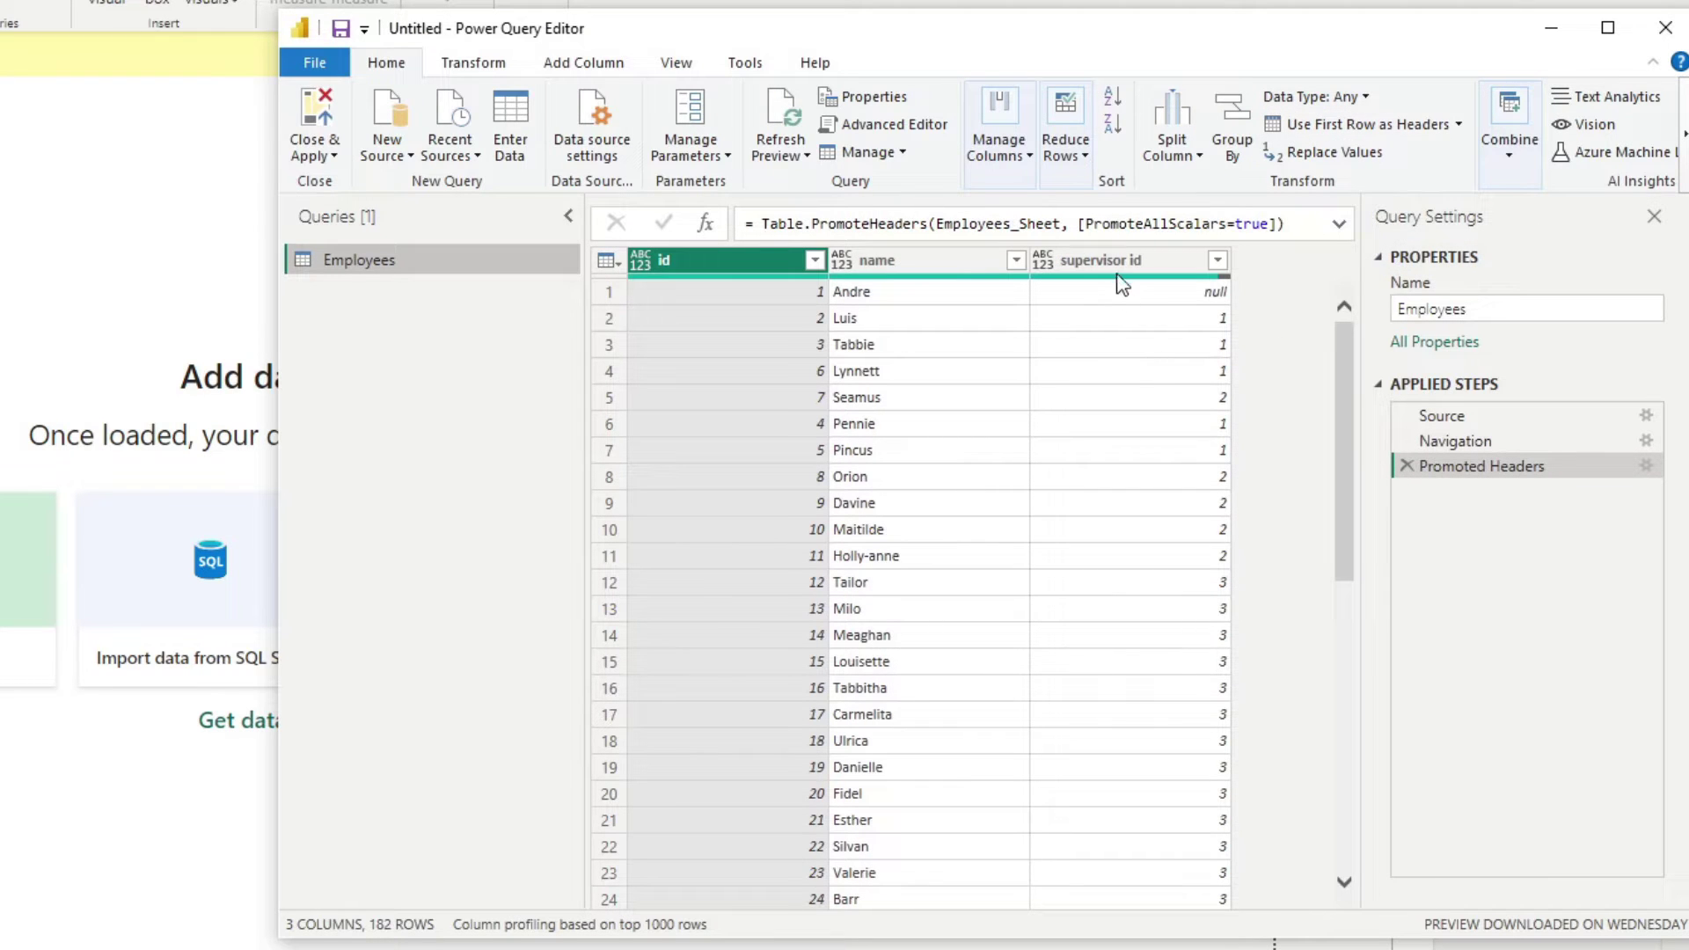
{"action": "left_click", "coordinate": [939, 262]}
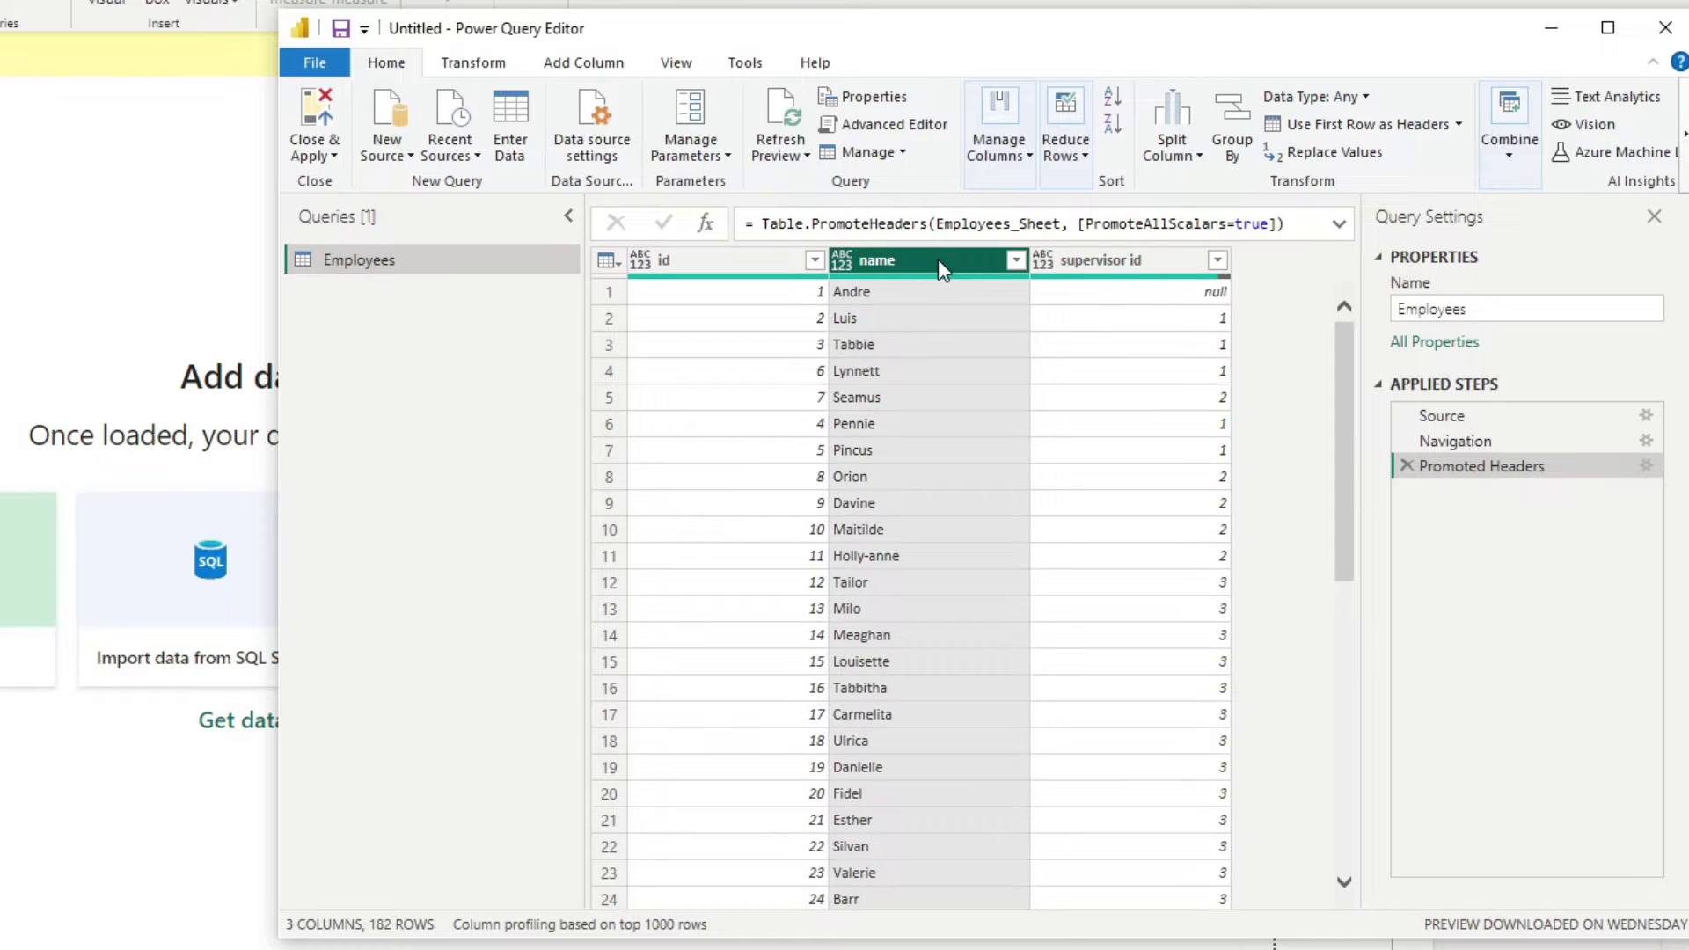
{"action": "key", "text": "ctrl+a"}
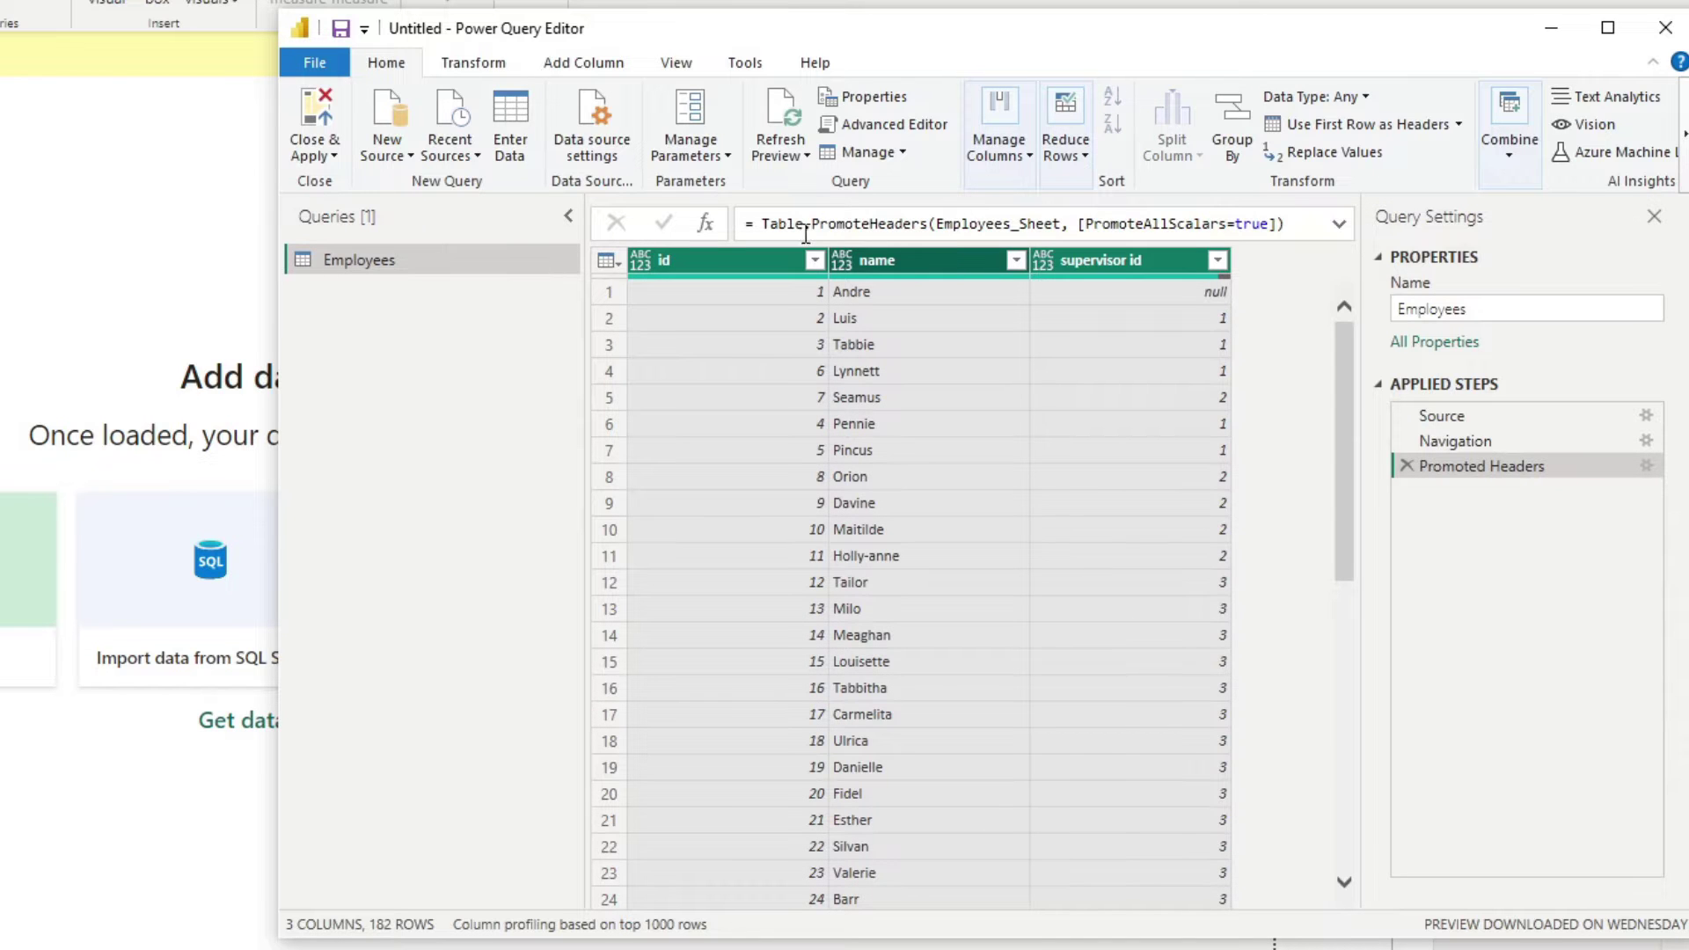
{"action": "left_click", "coordinate": [493, 64]}
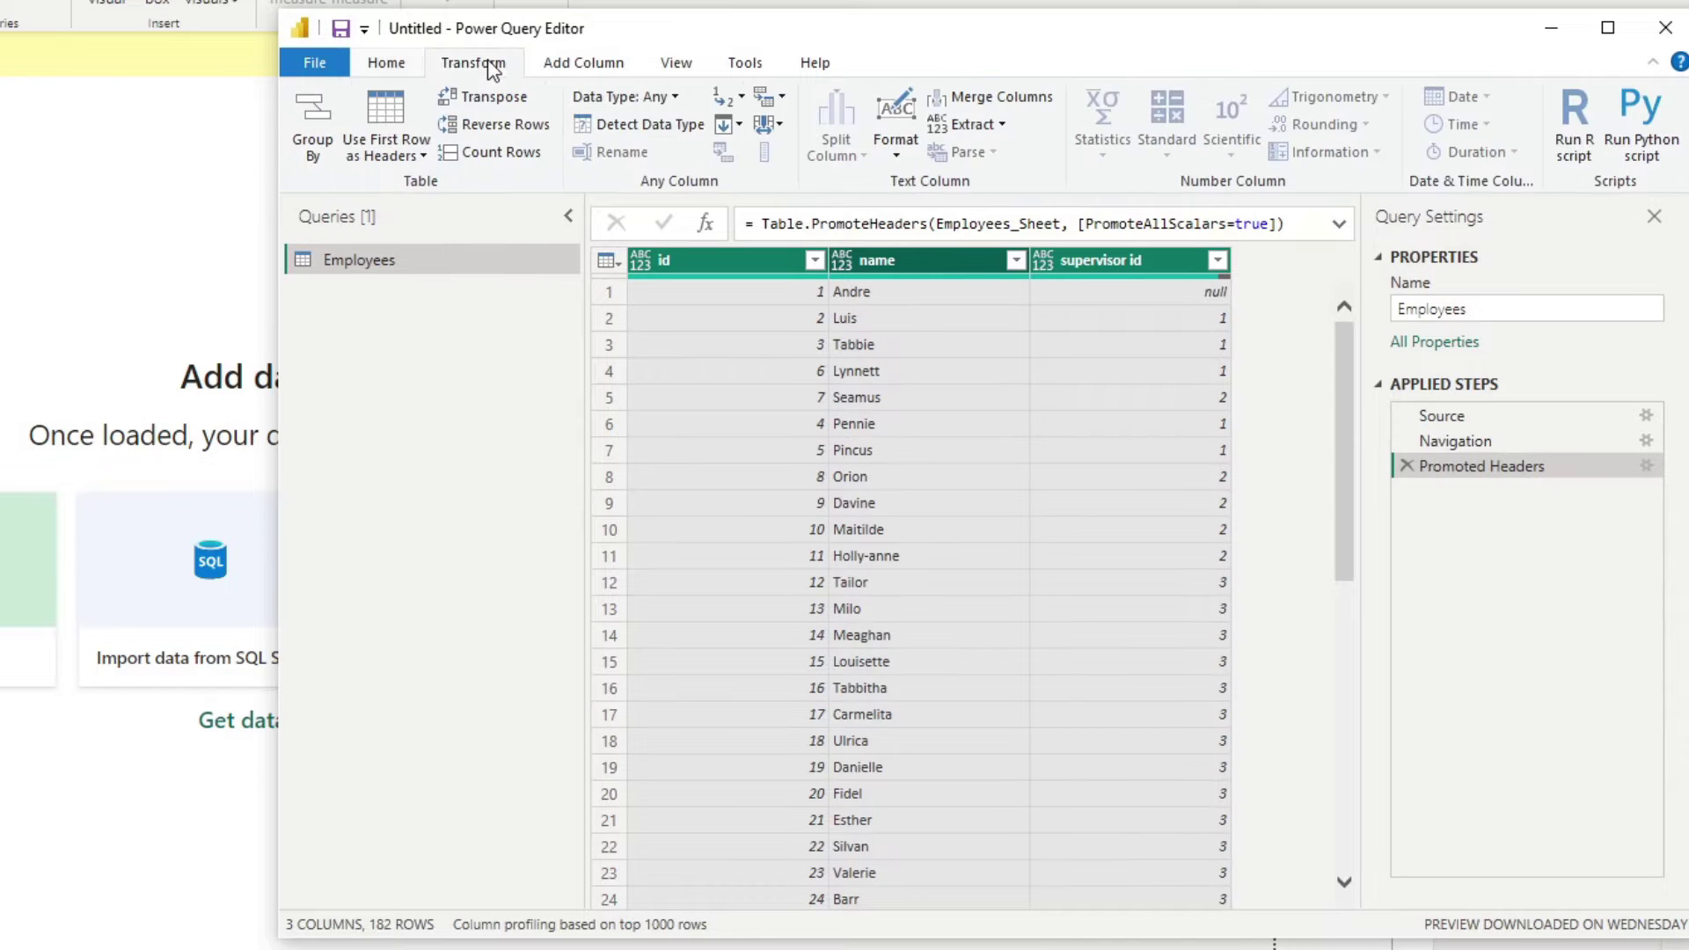
{"action": "left_click", "coordinate": [657, 125]}
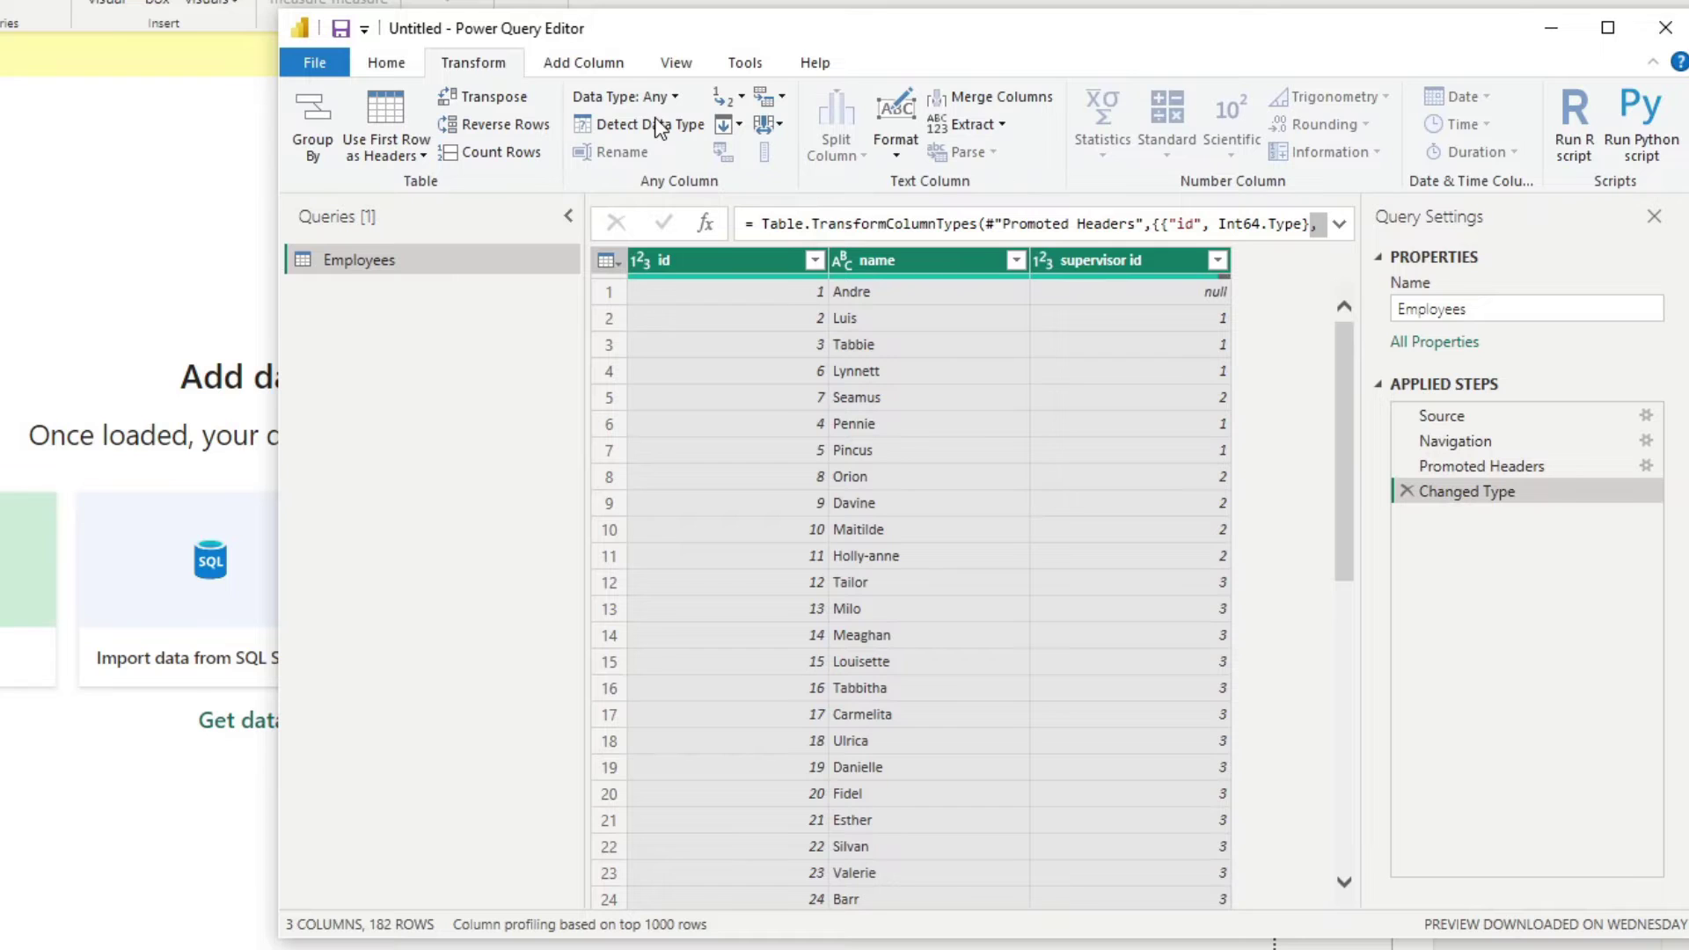
{"action": "left_click", "coordinate": [973, 371]}
{"action": "left_click", "coordinate": [936, 257]}
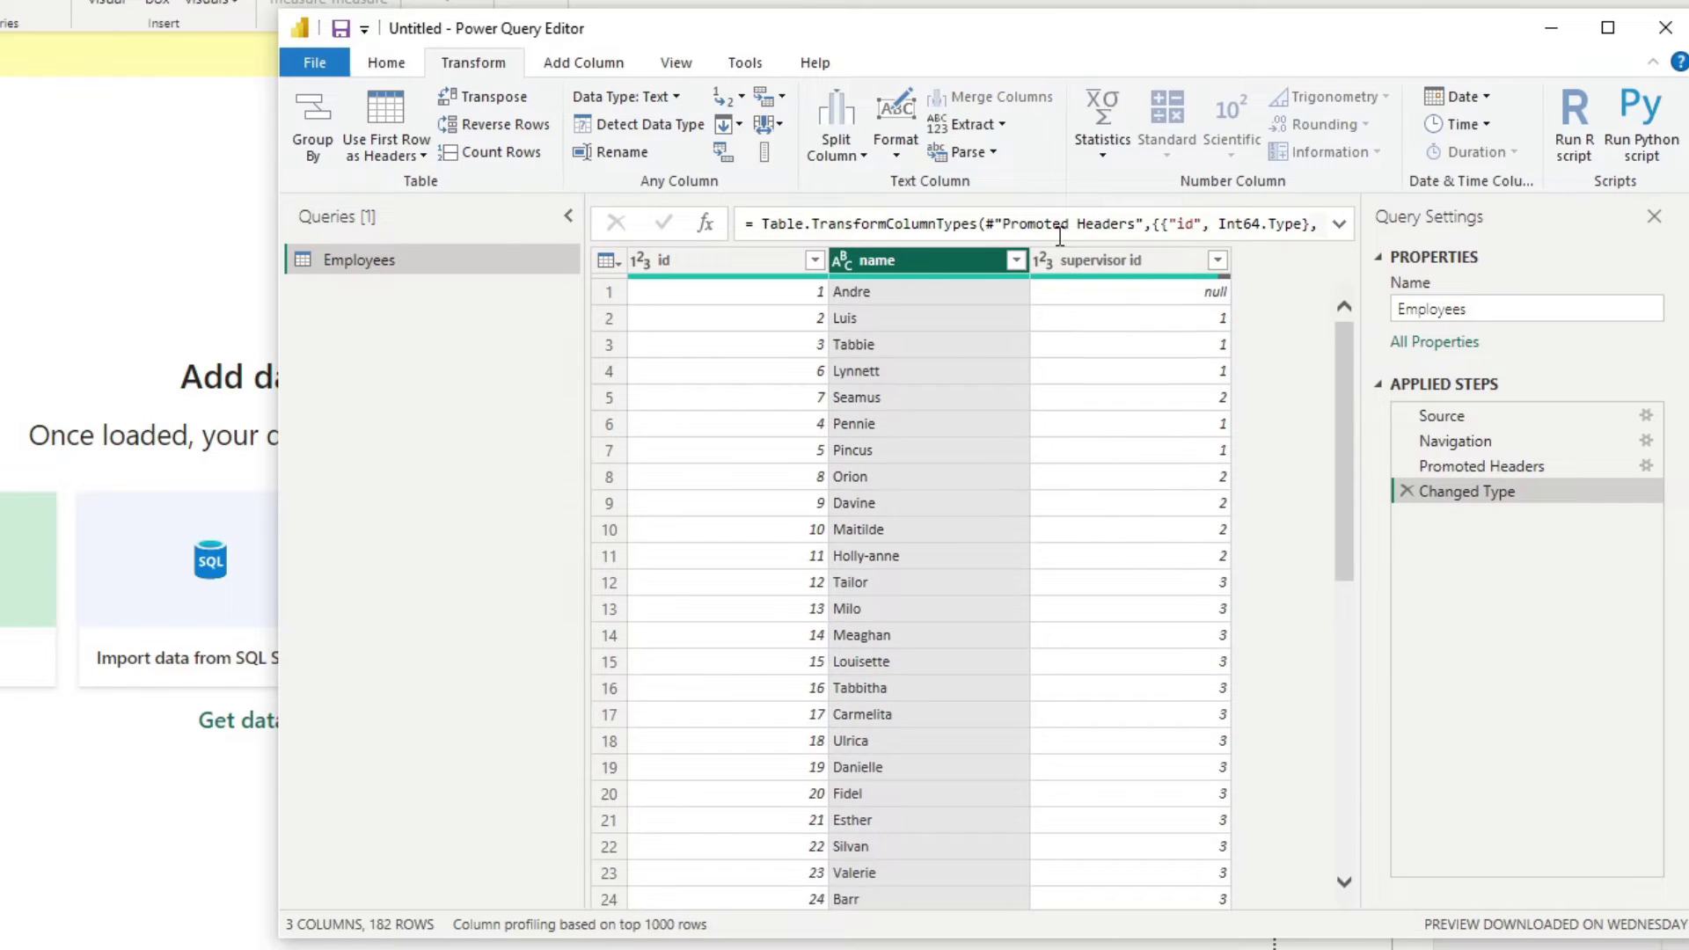
{"action": "left_click", "coordinate": [1097, 346]}
{"action": "left_click", "coordinate": [1137, 528]}
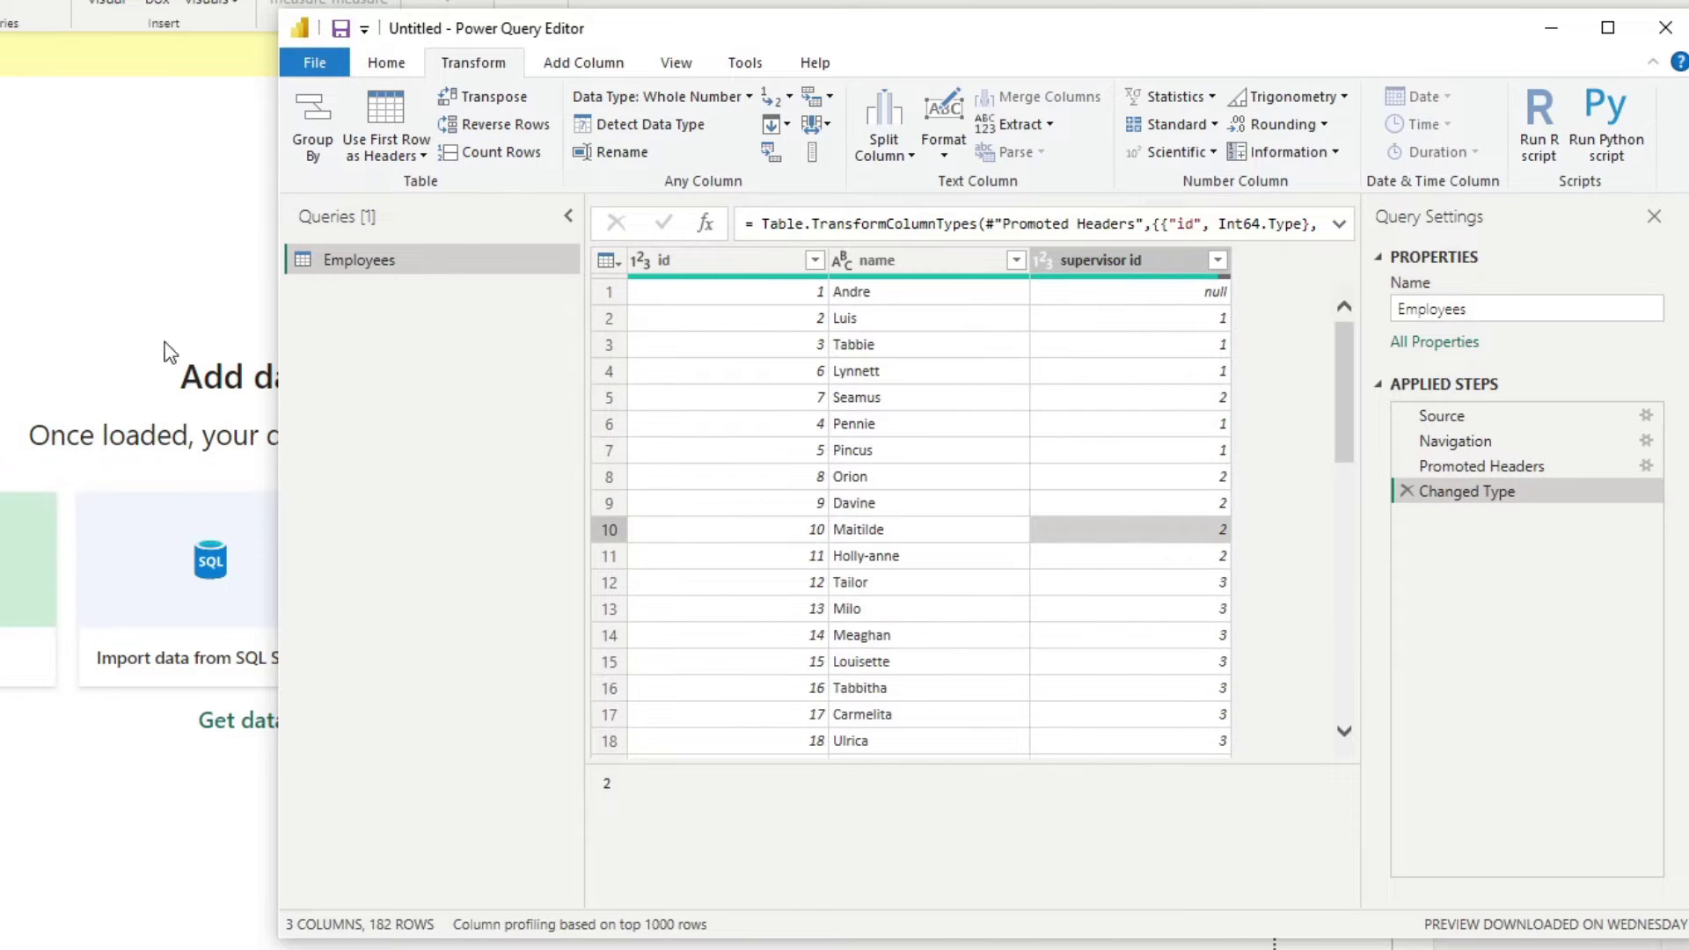
{"action": "left_click", "coordinate": [379, 61]}
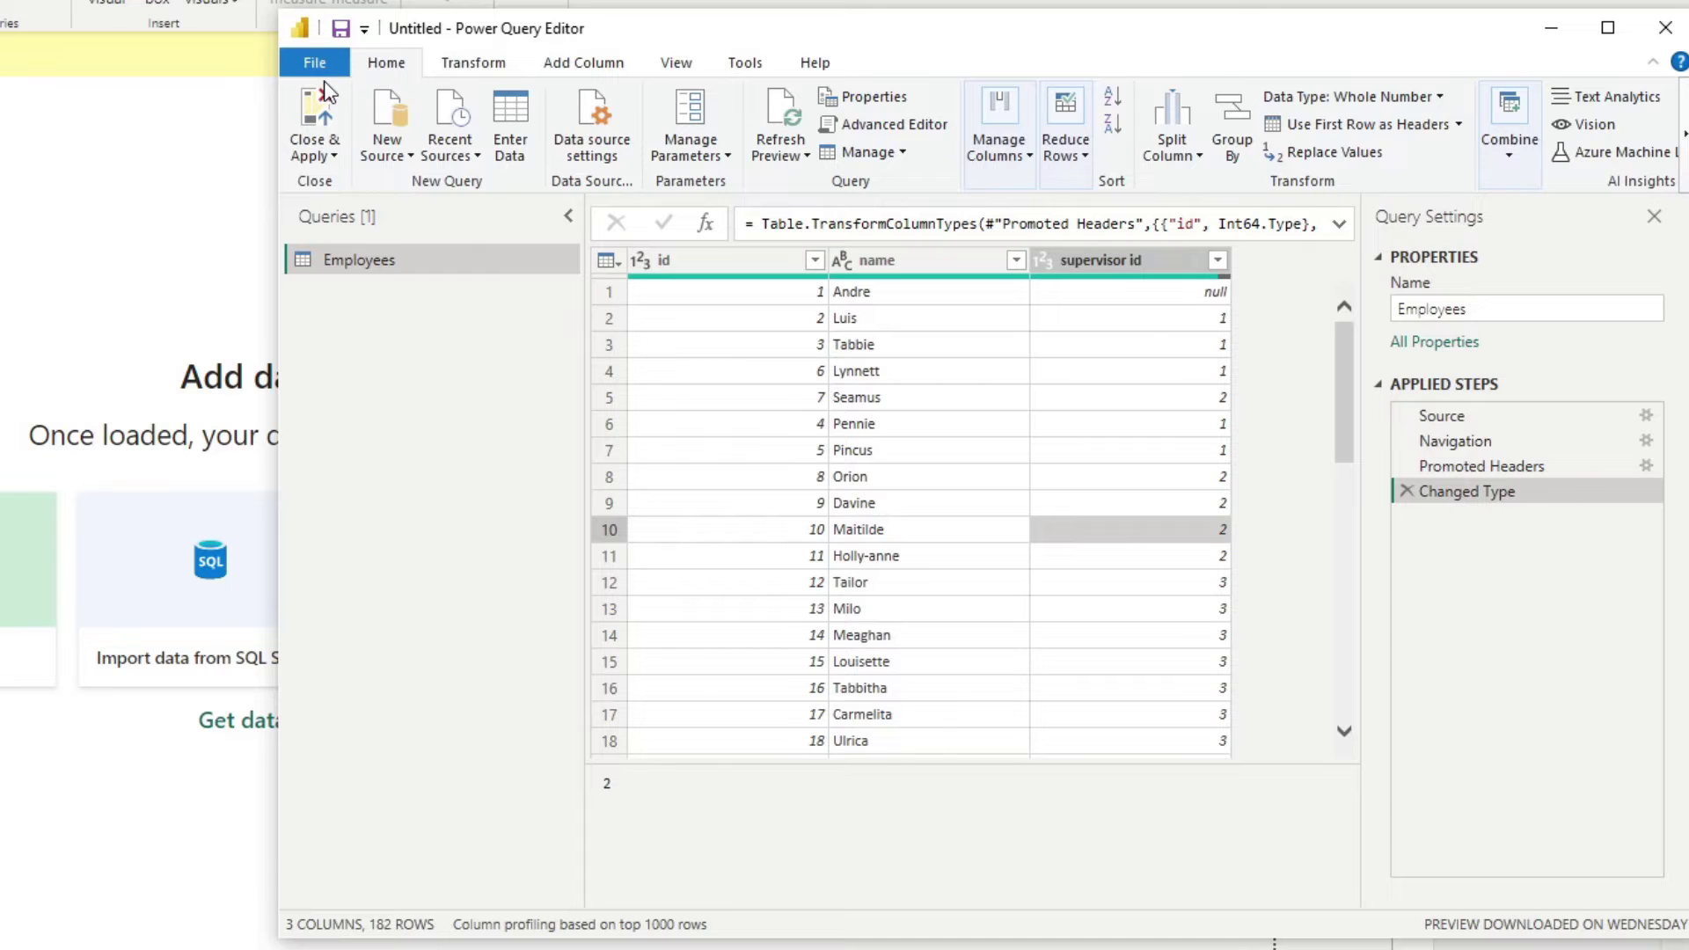
{"action": "left_click", "coordinate": [324, 112]}
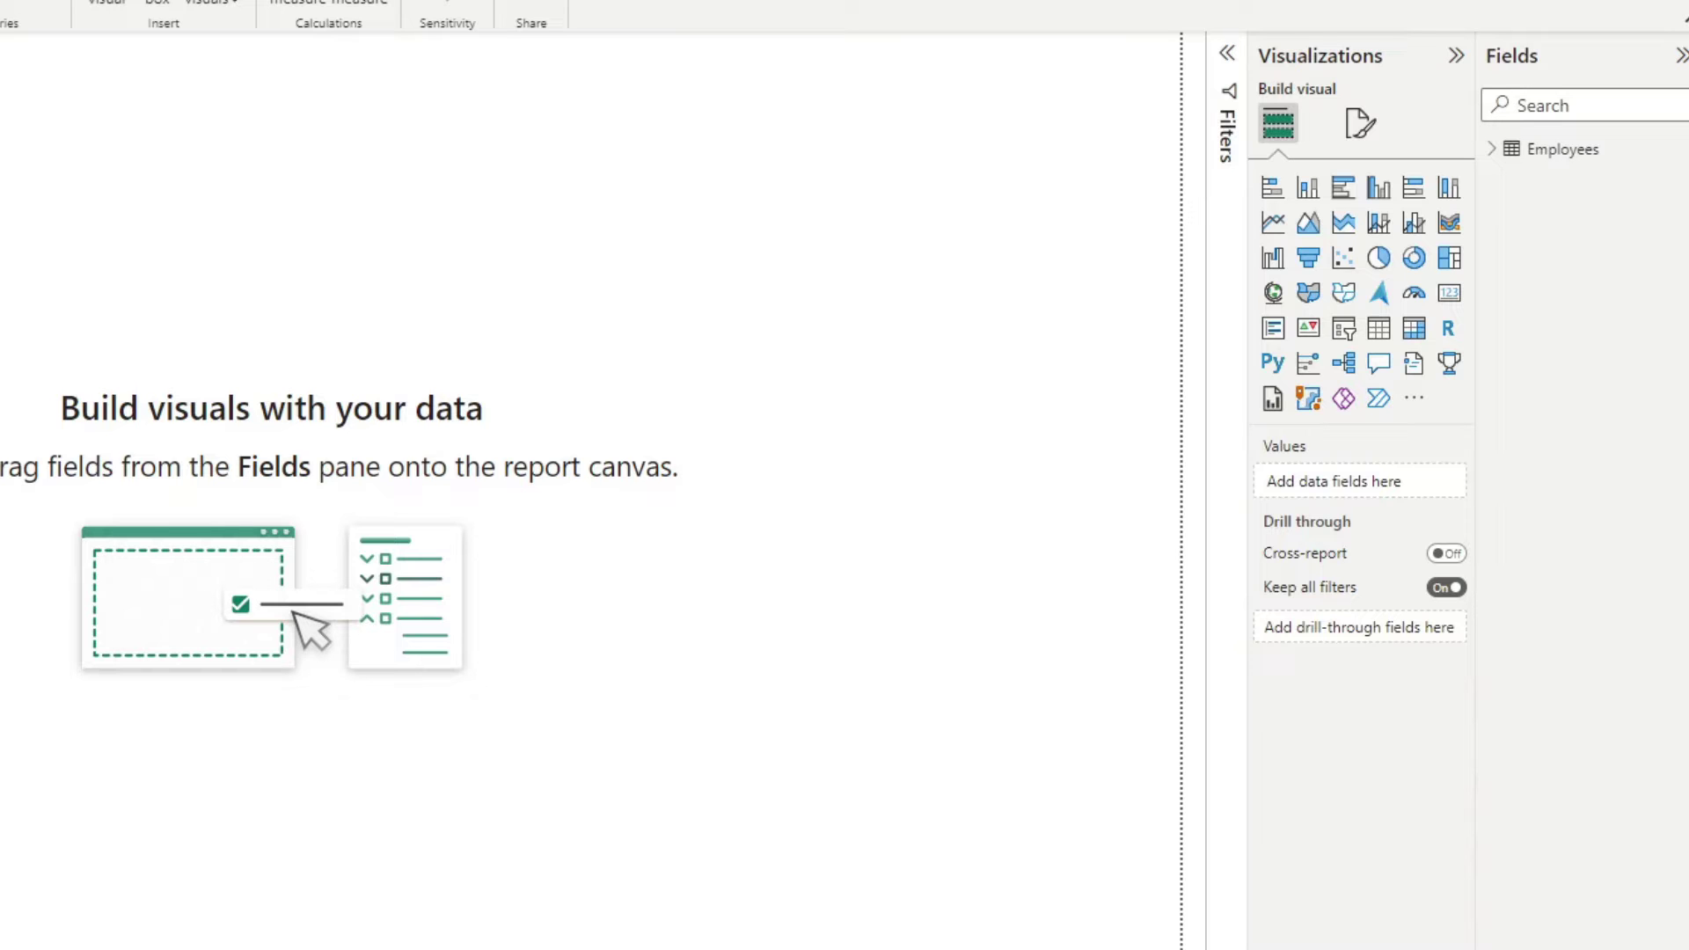
Step: In Data view, add the calculated column Path = PATH(Employees[id], Employees[supervisor id])
{"action": "left_click", "coordinate": [25, 365]}
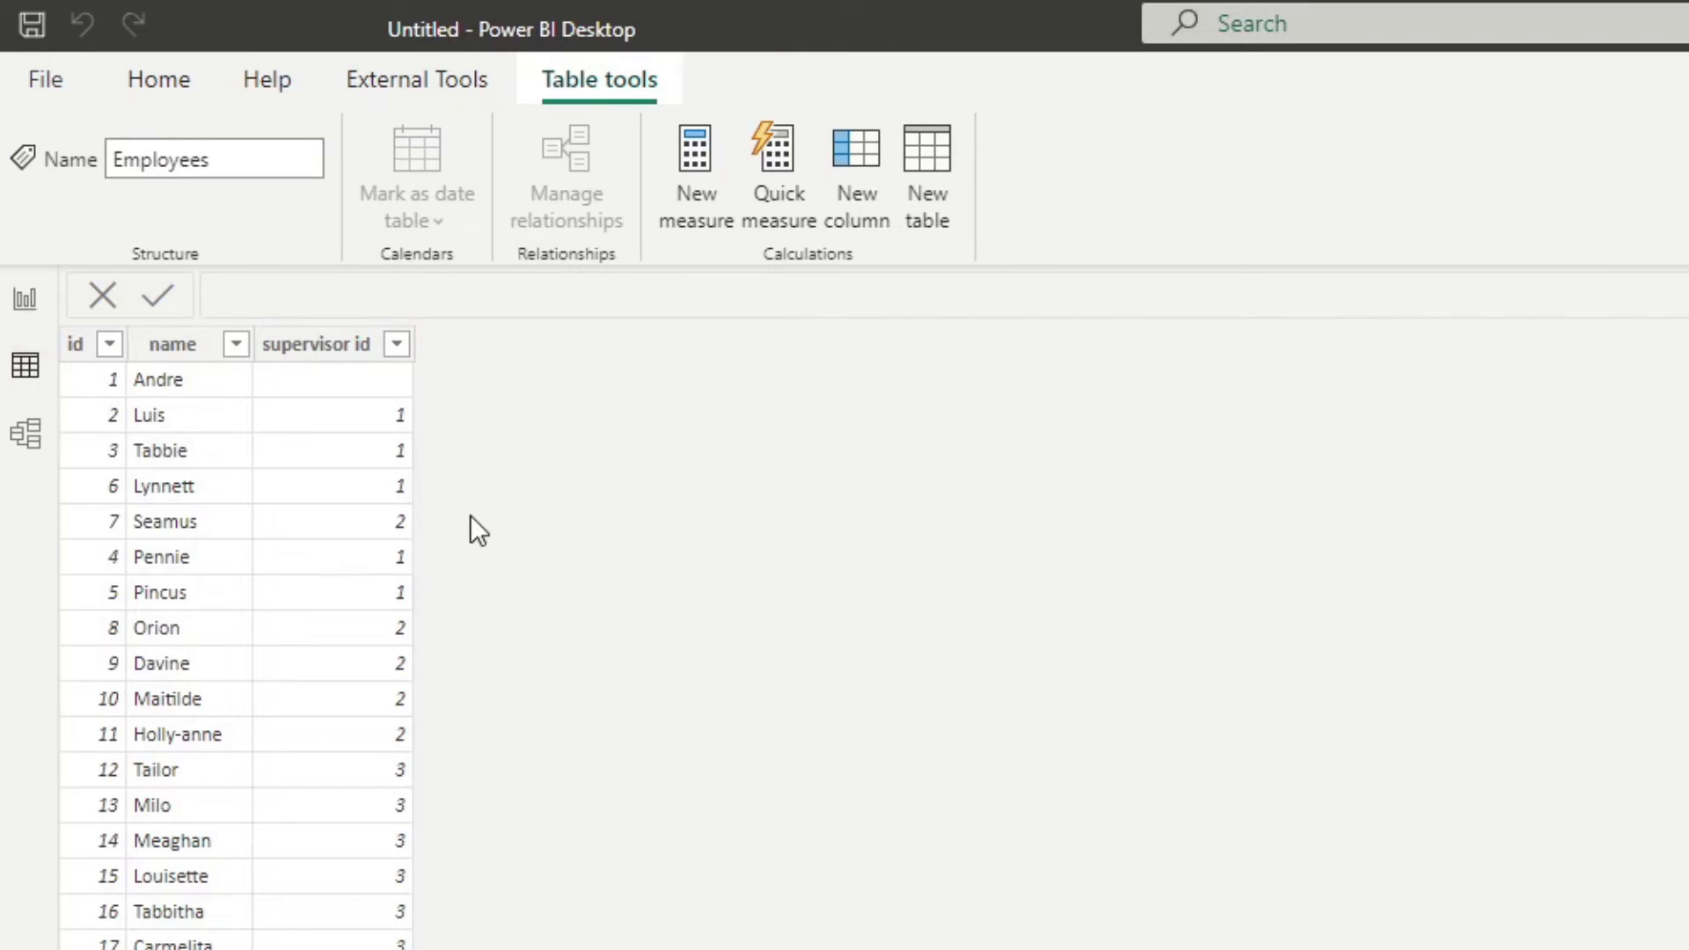
{"action": "left_click", "coordinate": [859, 204]}
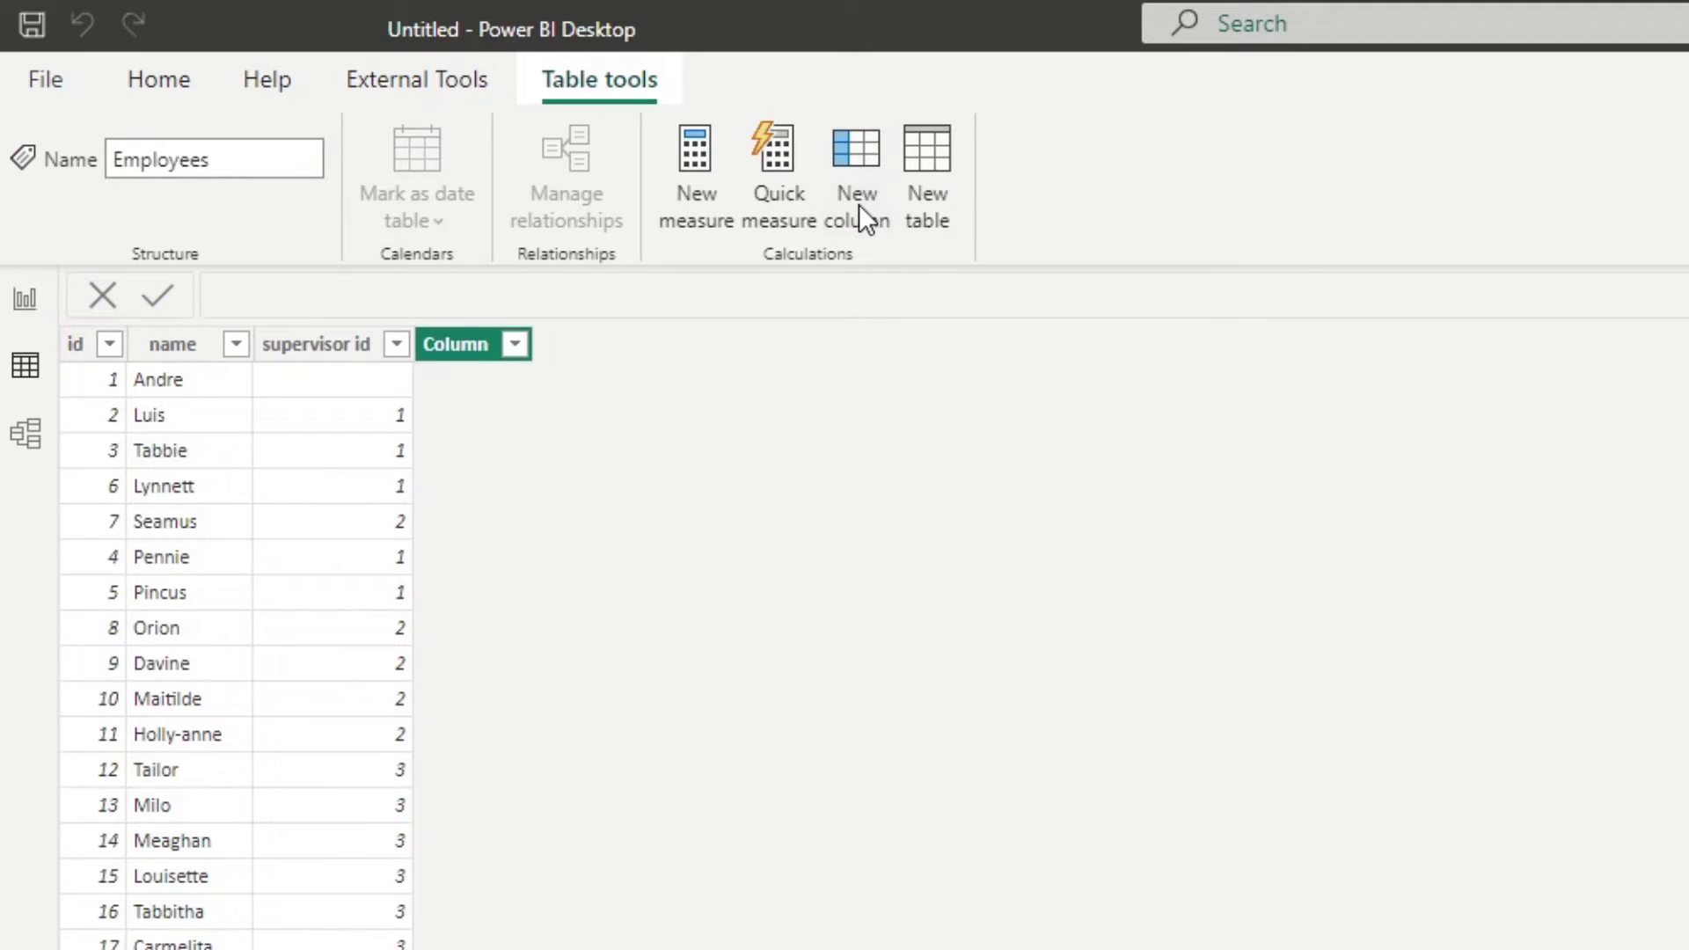
{"action": "type", "text": "PATH"}
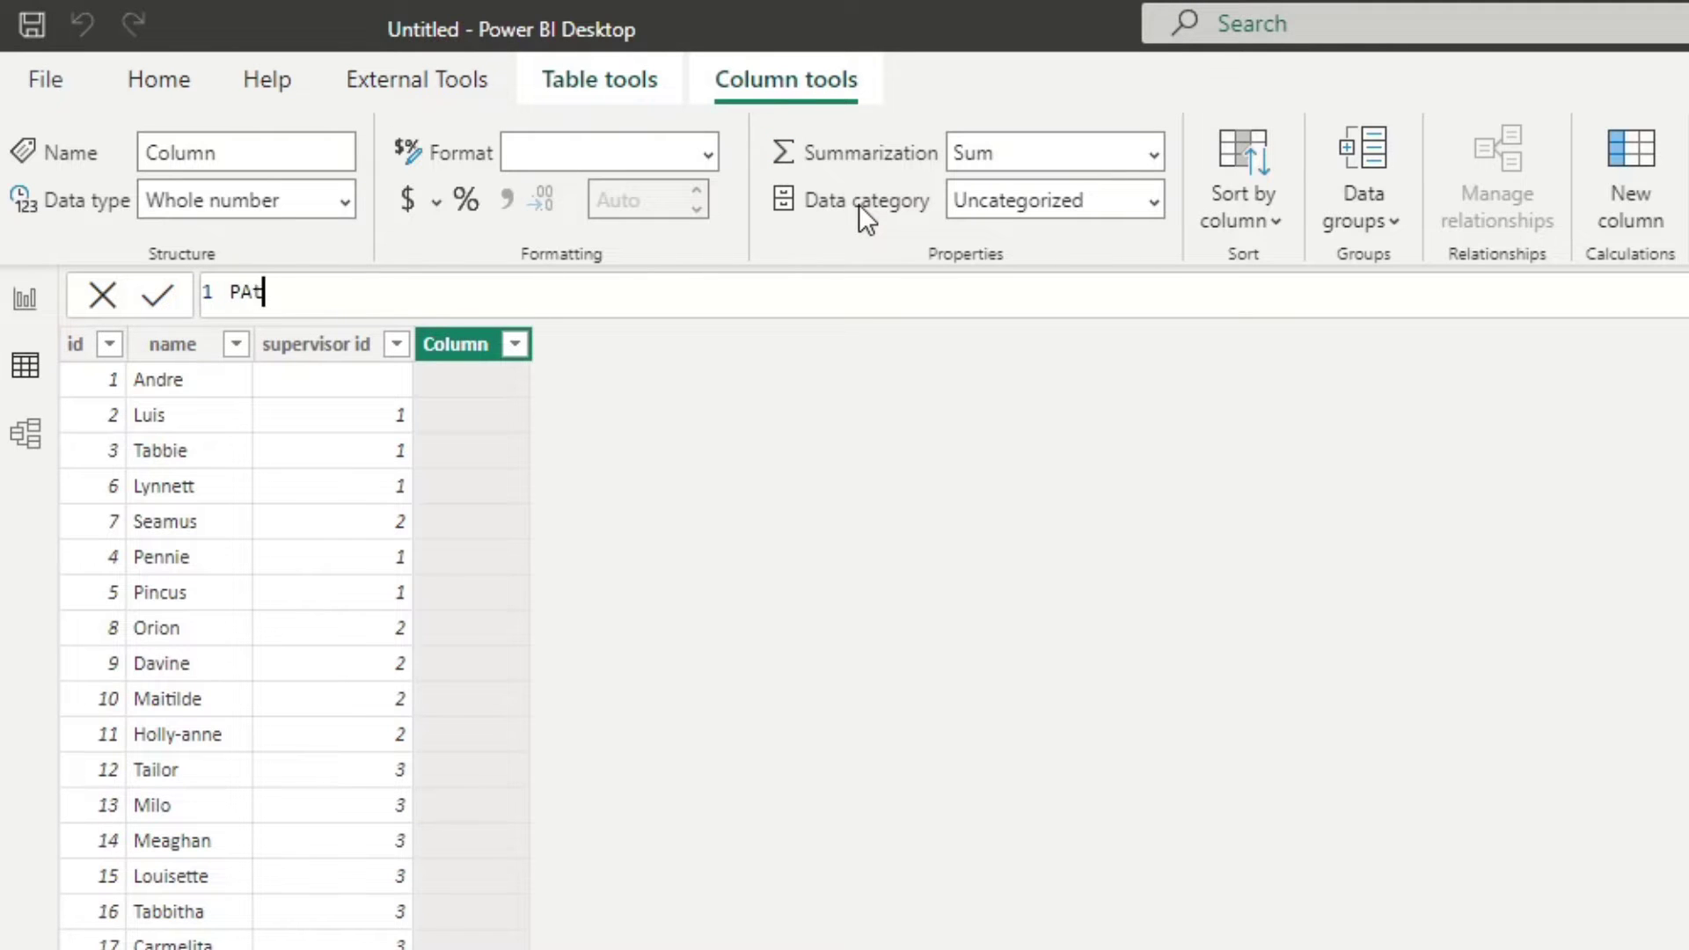
{"action": "key", "text": "BackSpace"}
{"action": "key", "text": "BackSpace"}
{"action": "key", "text": "BackSpace"}
{"action": "type", "text": "ath = PATH("}
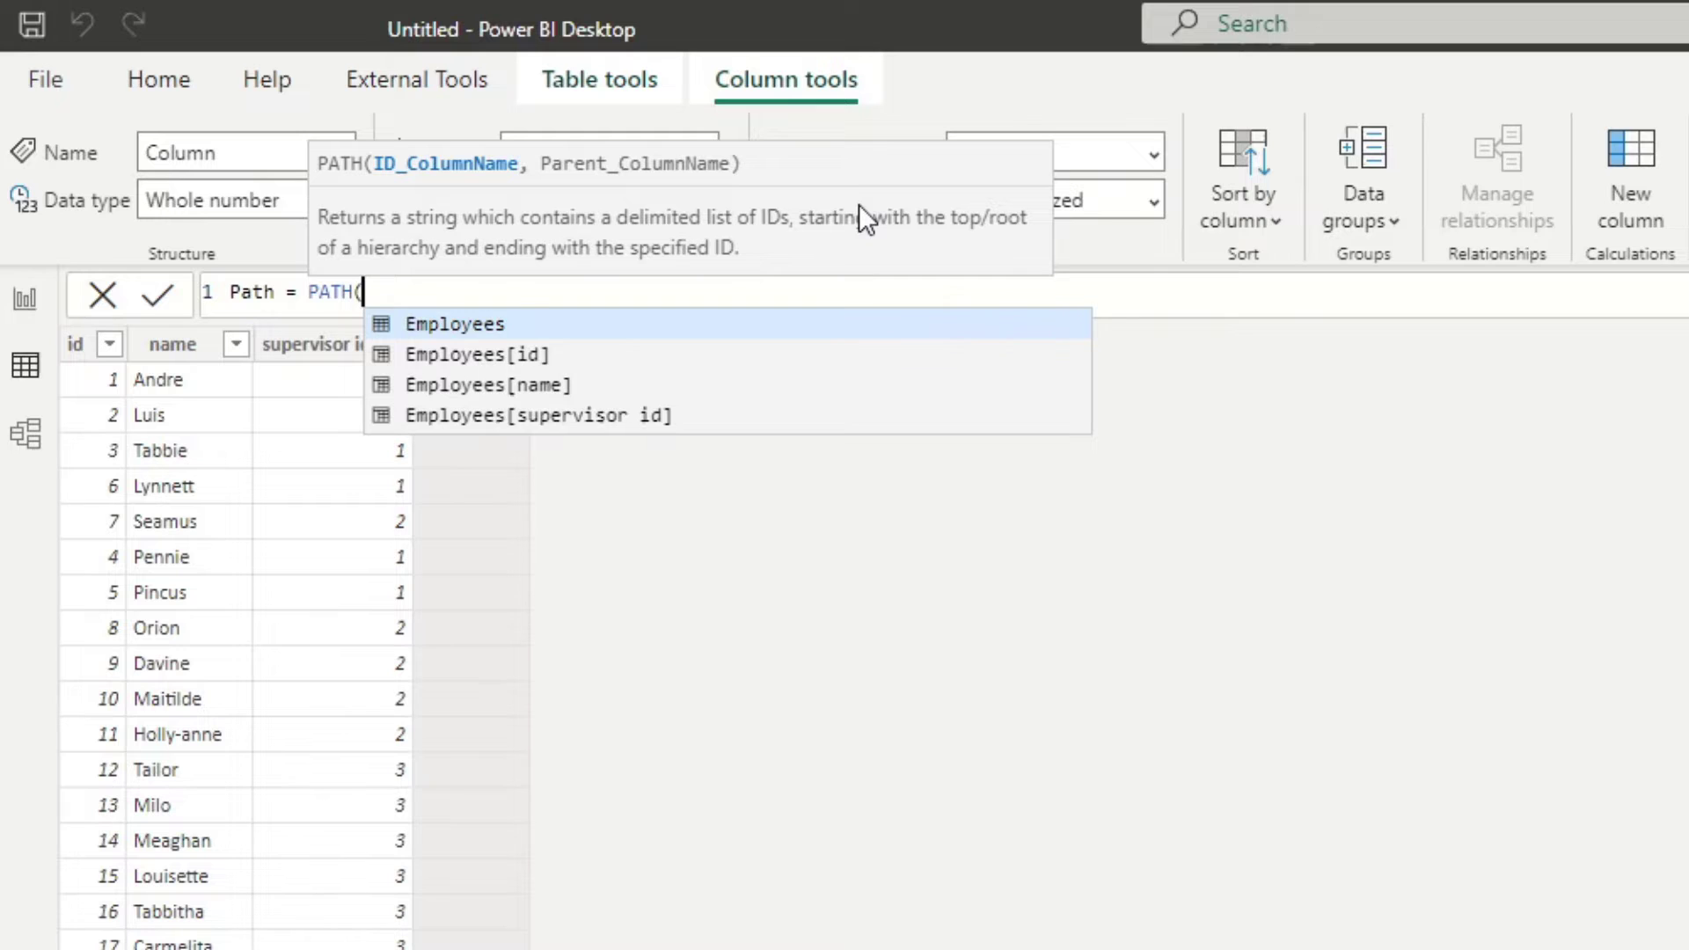
{"action": "type", "text": "id"}
{"action": "key", "text": "Tab"}
{"action": "type", "text": ","}
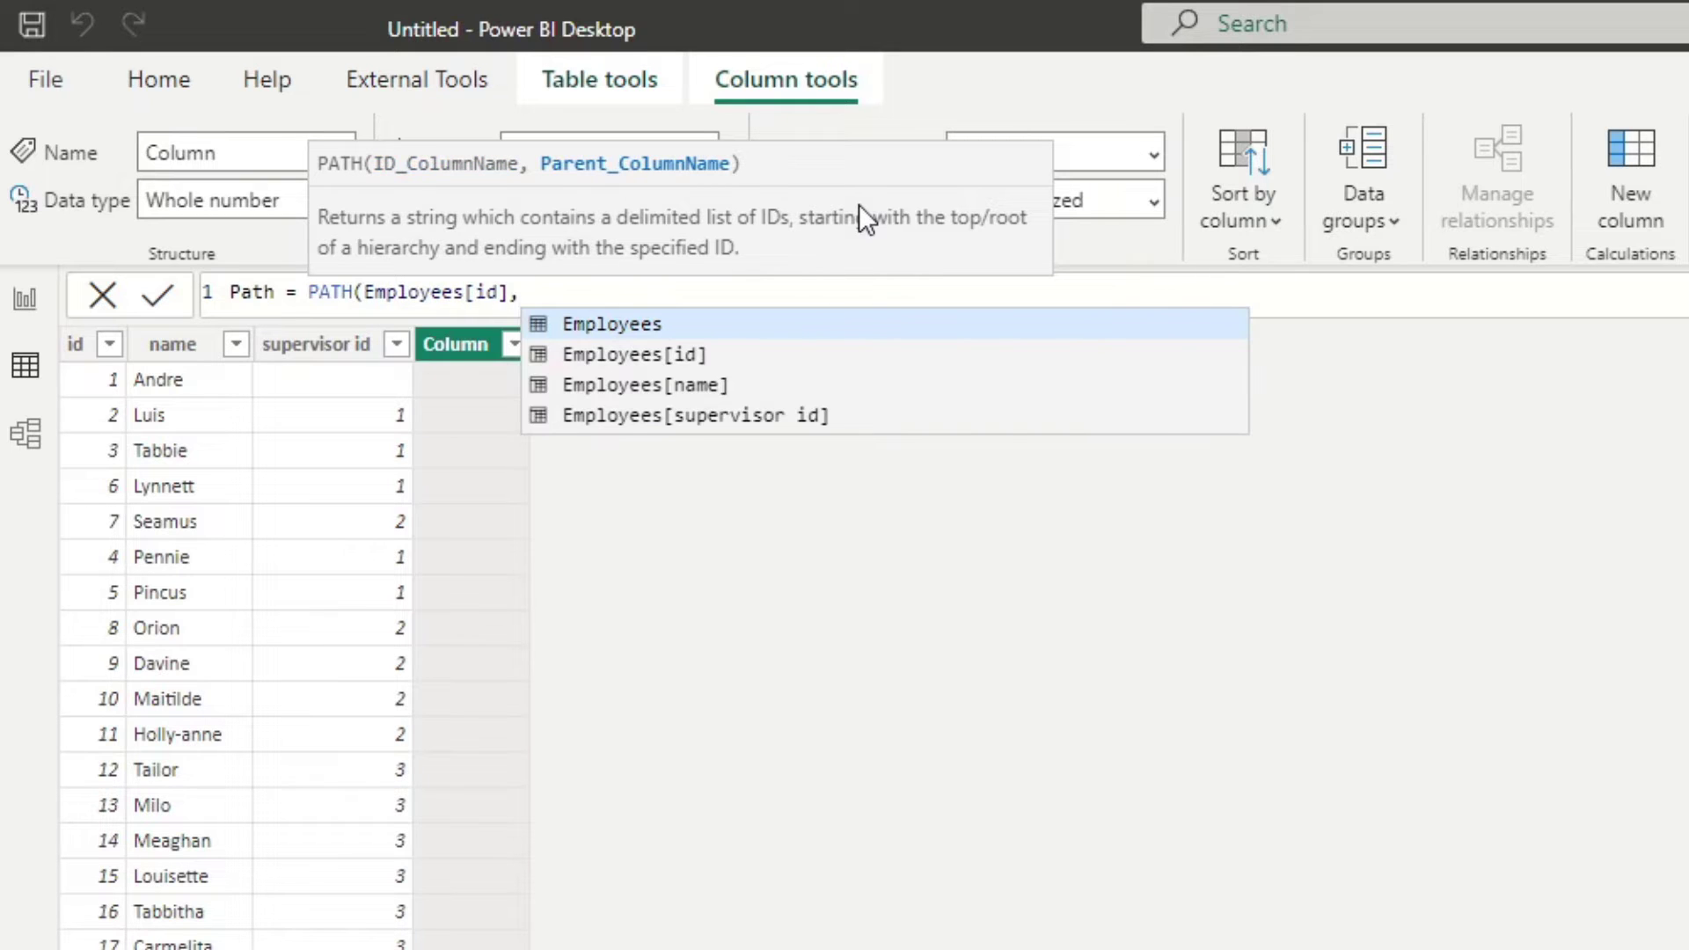
{"action": "key", "text": "Down"}
{"action": "key", "text": "Down"}
{"action": "key", "text": "Down"}
{"action": "key", "text": "Tab"}
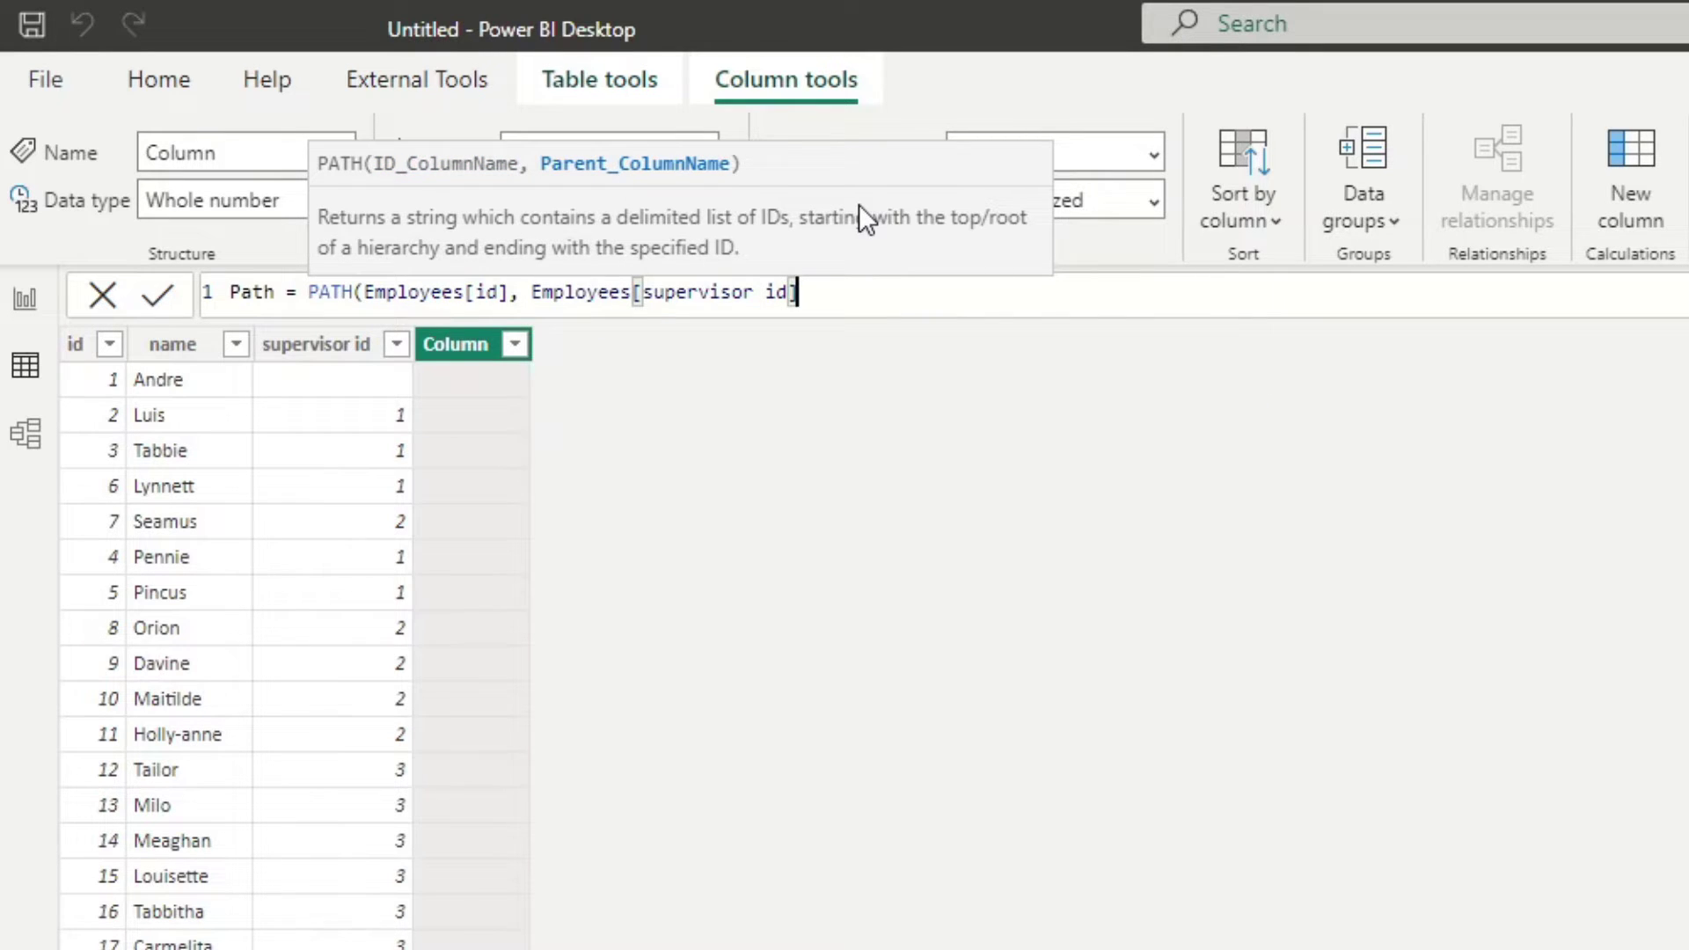
{"action": "type", "text": ")"}
{"action": "key", "text": "Return"}
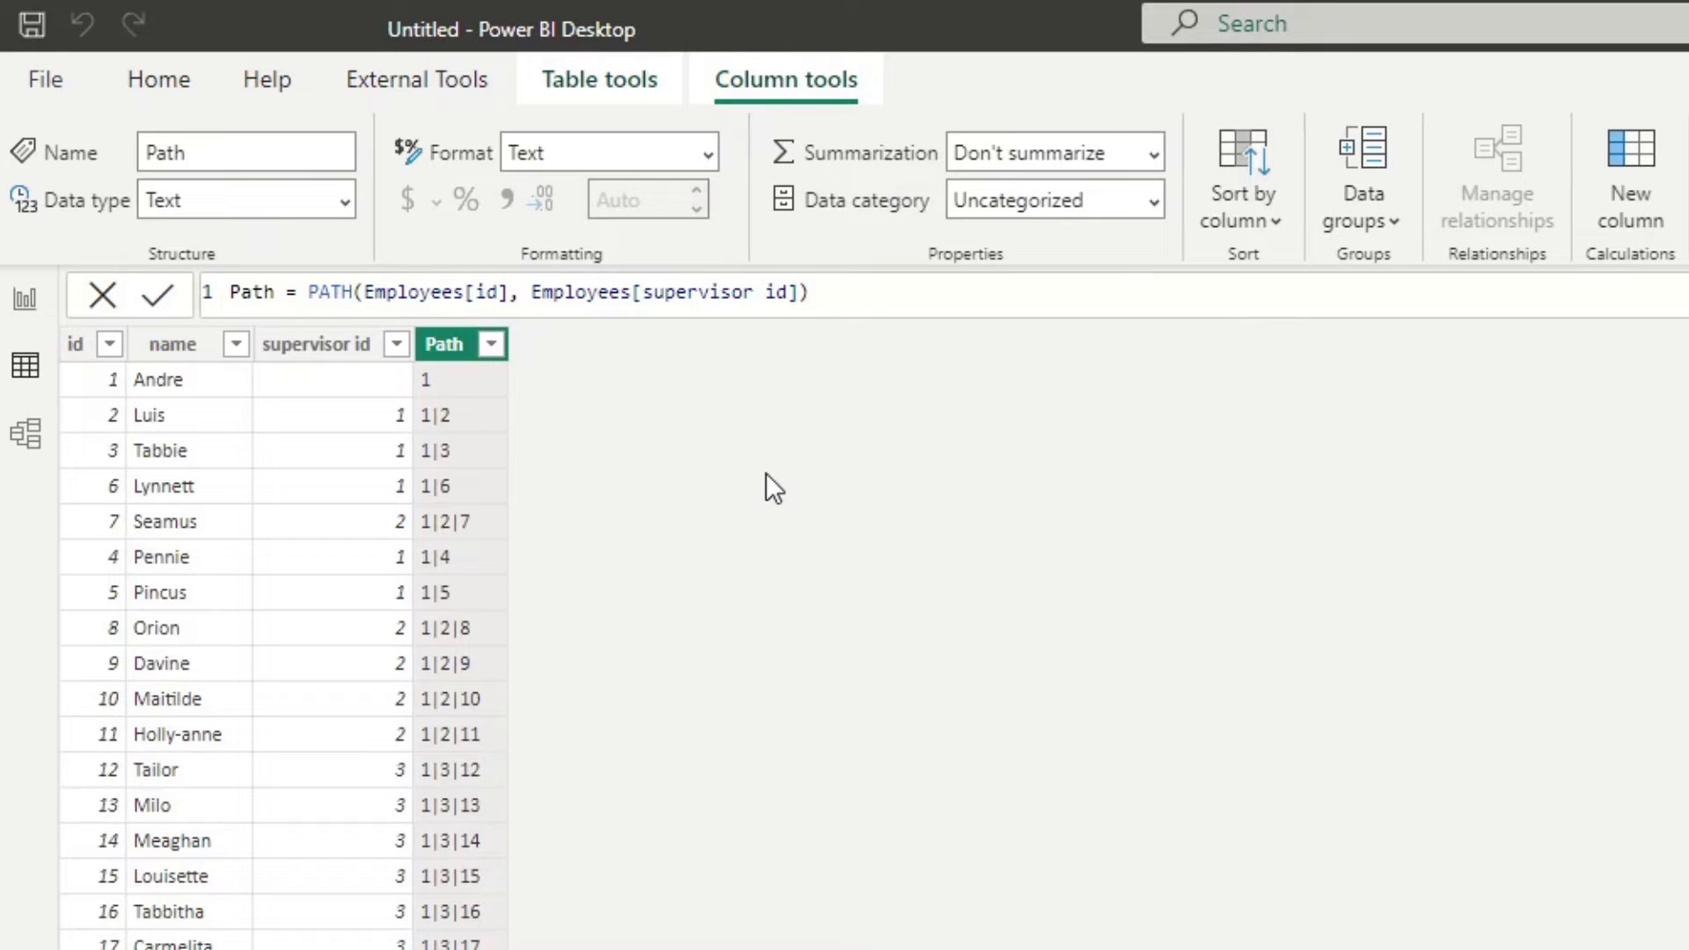
Step: Check the first employees' Path values and the Path column formula
{"action": "left_click", "coordinate": [479, 385]}
{"action": "left_click", "coordinate": [475, 413]}
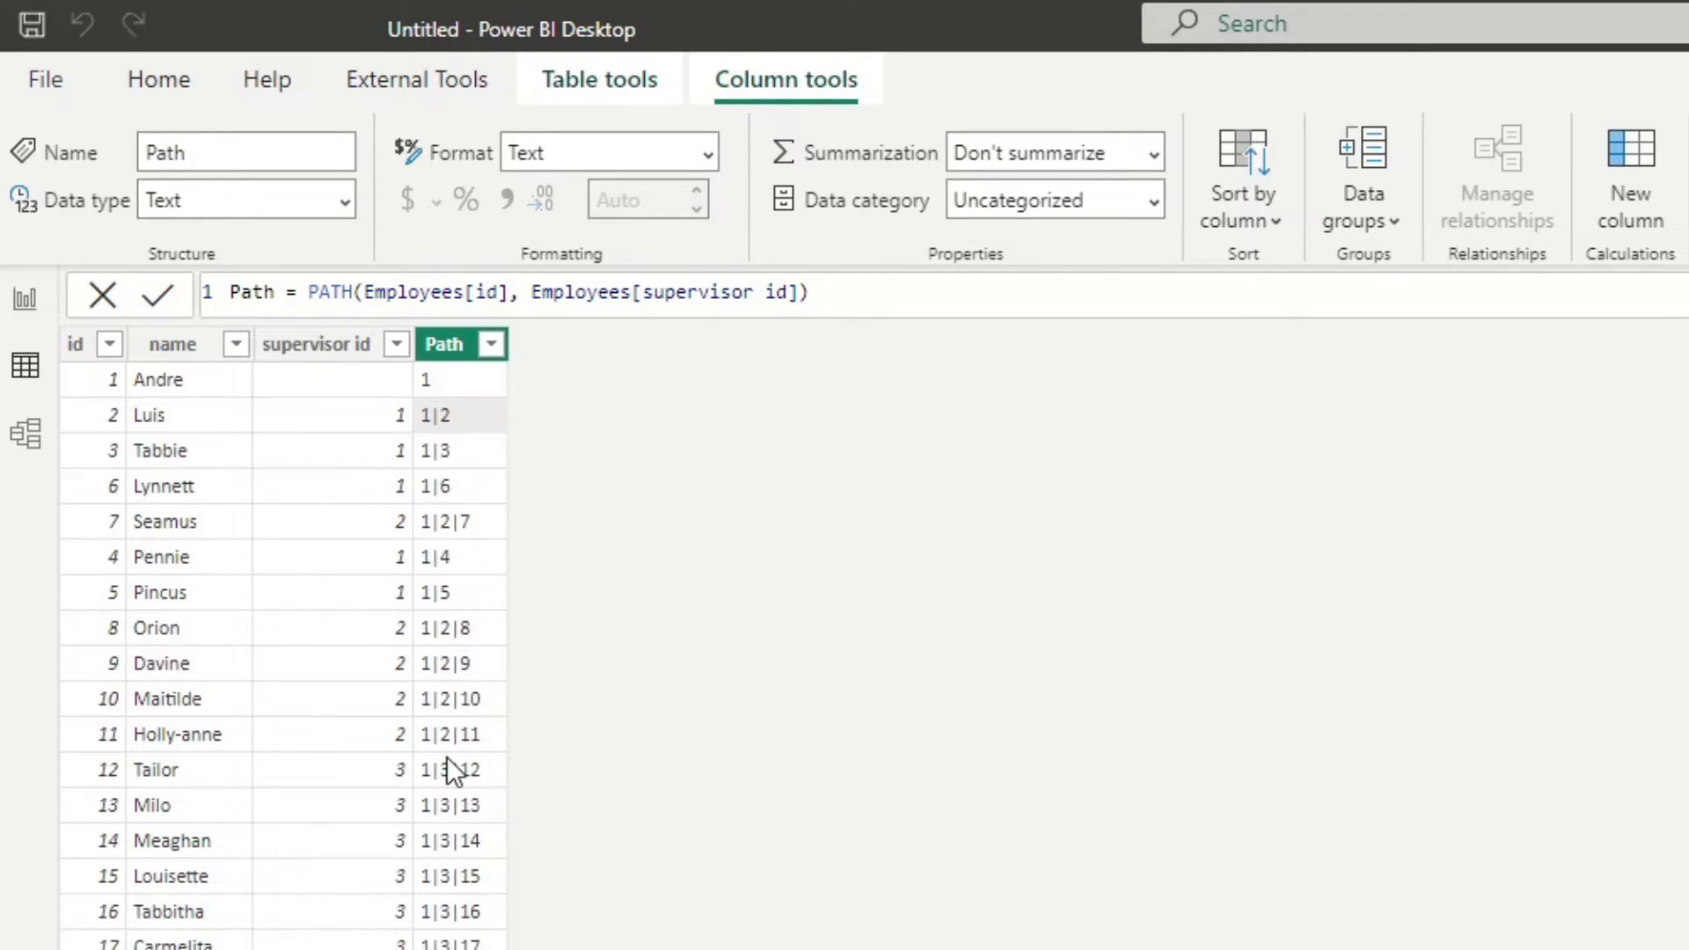
{"action": "left_click", "coordinate": [190, 773]}
{"action": "left_click", "coordinate": [463, 779]}
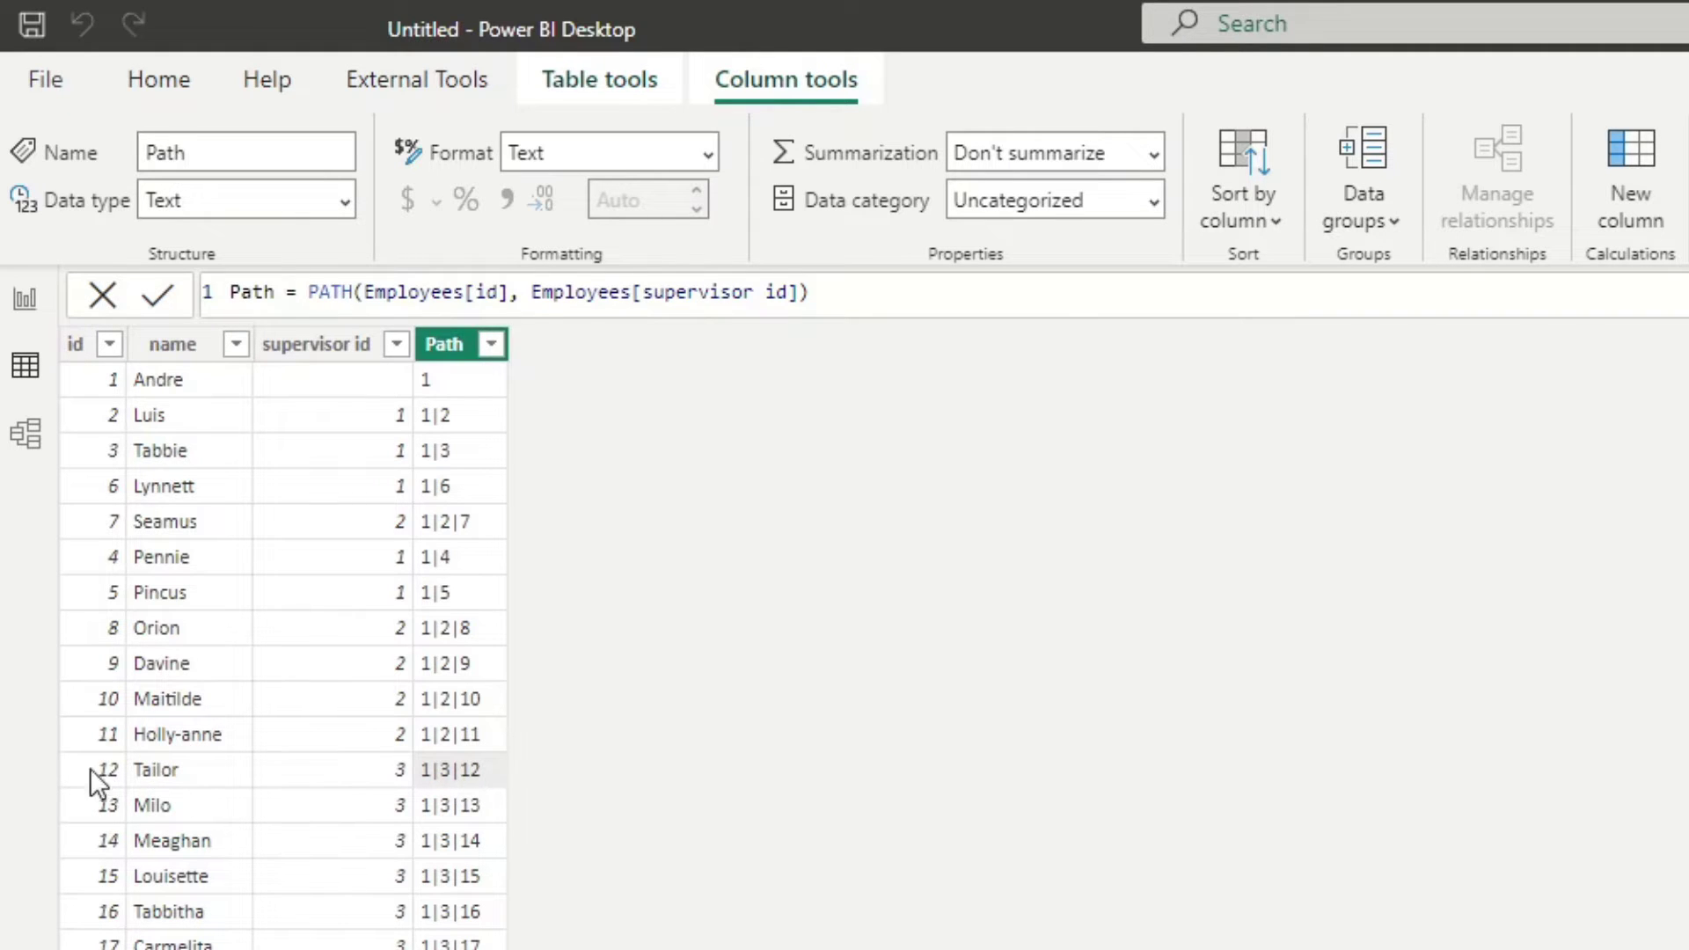
{"action": "left_click", "coordinate": [106, 772]}
{"action": "left_click", "coordinate": [461, 769]}
Step: Drag the Path column wider so four-level paths like 1|2|9|100 show in full
{"action": "scroll", "coordinate": [477, 806], "scroll_direction": "down", "scroll_amount": 5}
{"action": "scroll", "coordinate": [477, 808], "scroll_direction": "down", "scroll_amount": 12}
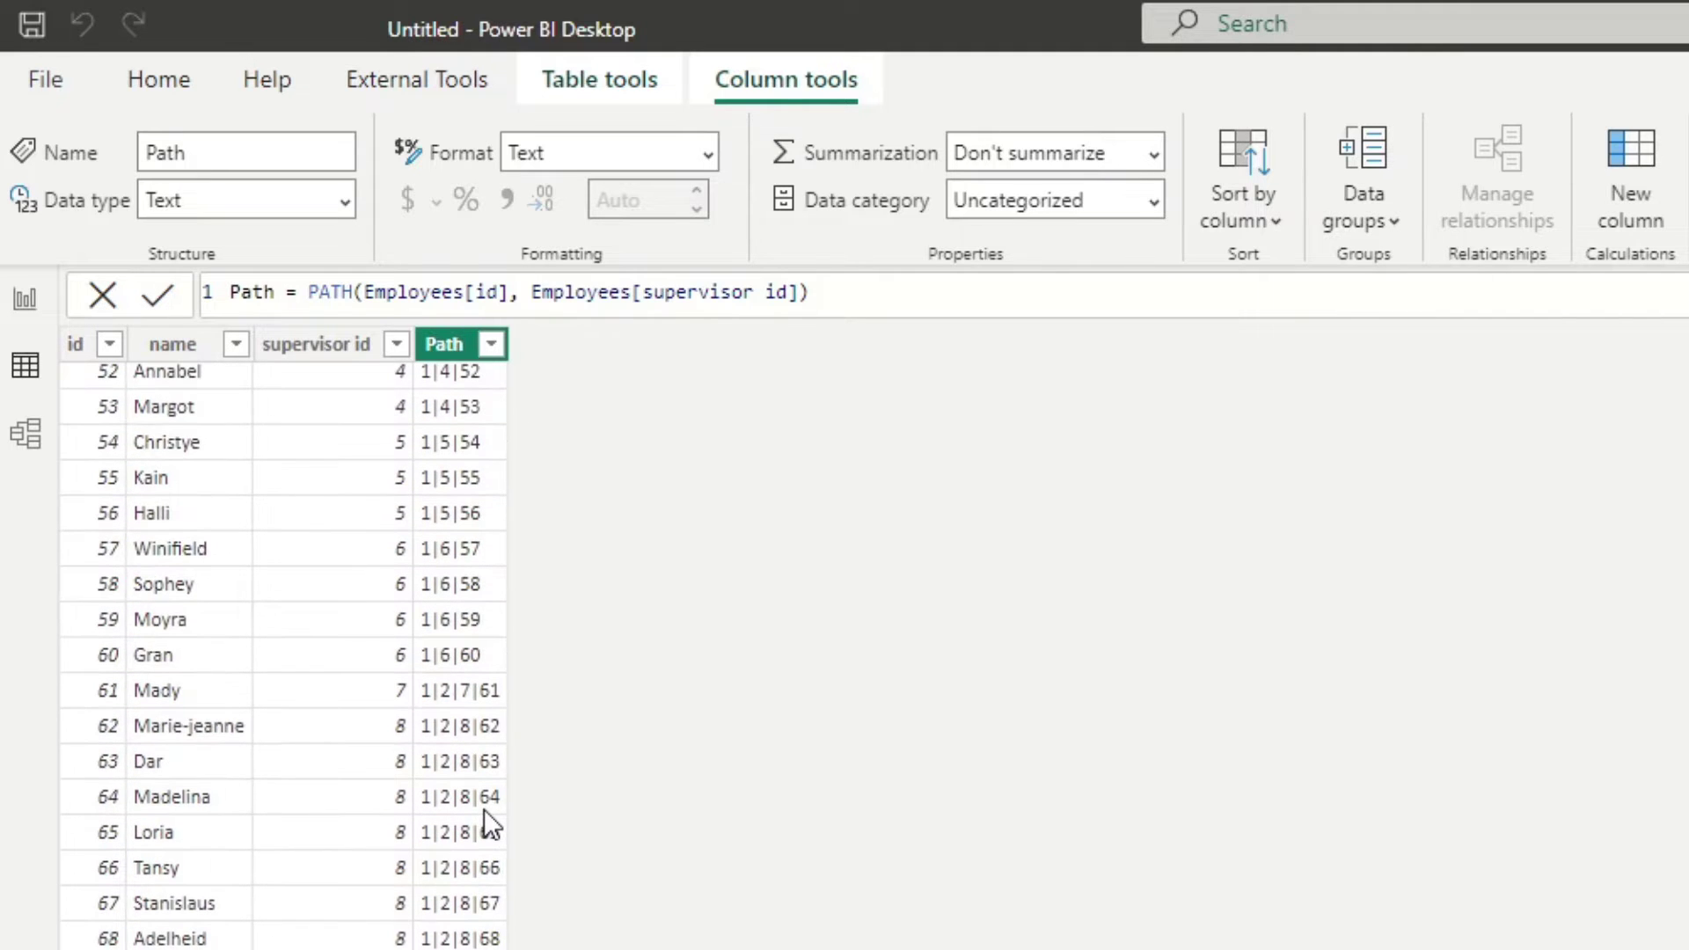
{"action": "scroll", "coordinate": [471, 937], "scroll_direction": "down", "scroll_amount": 8}
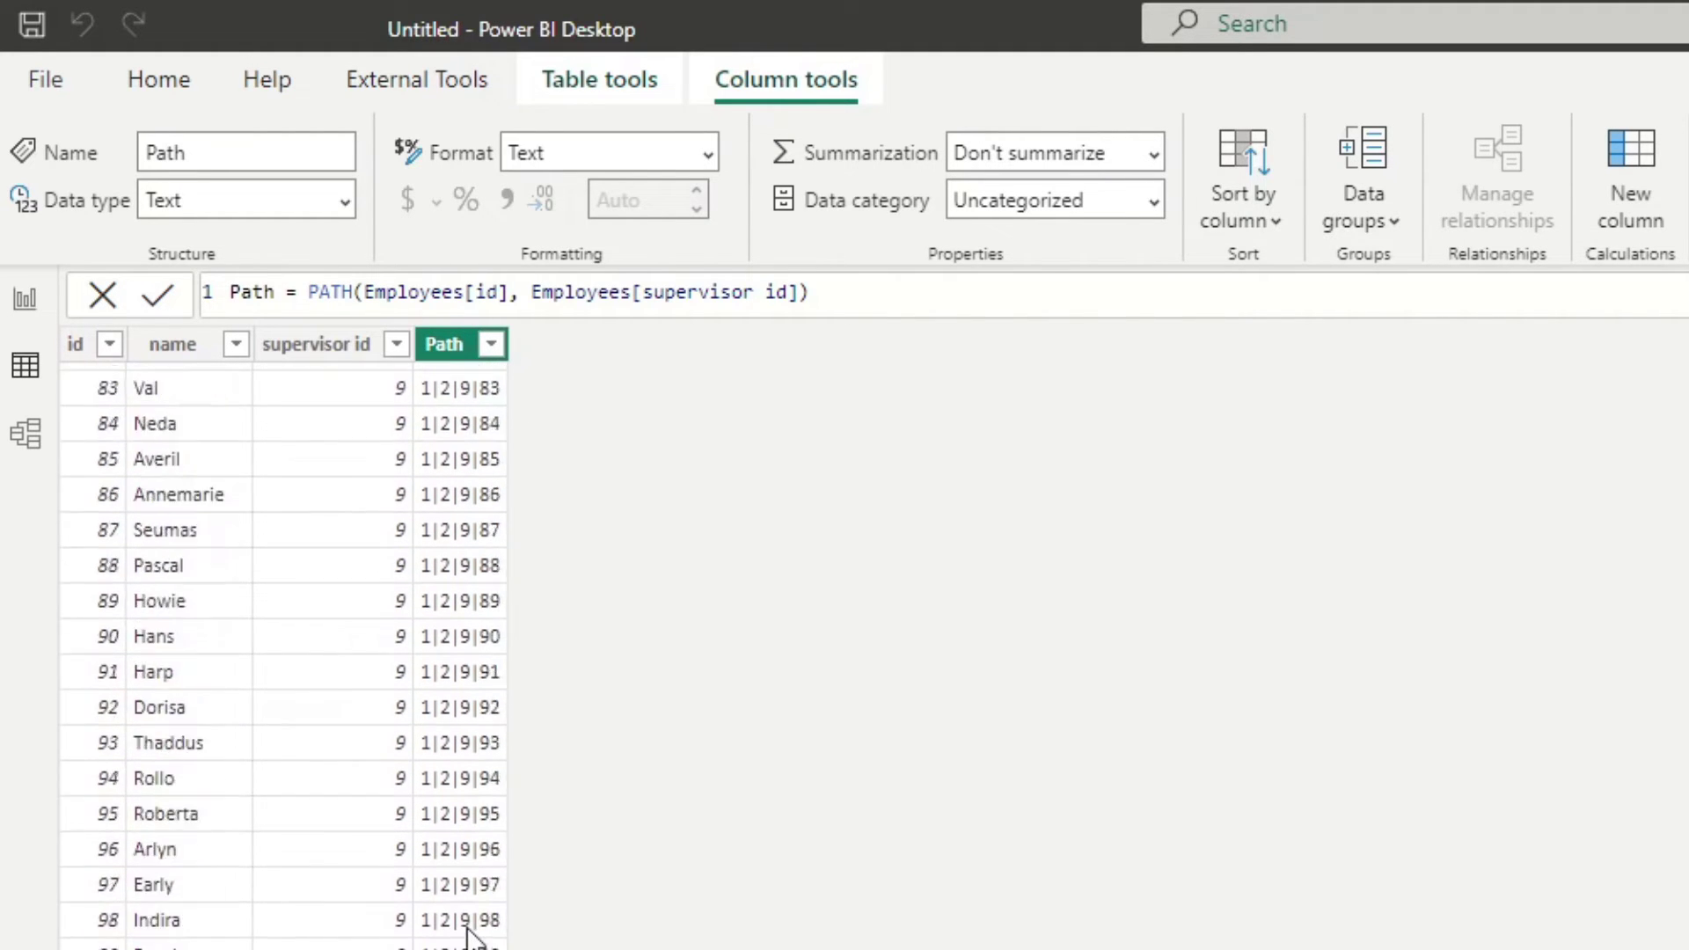
{"action": "scroll", "coordinate": [469, 935], "scroll_direction": "down", "scroll_amount": 3}
{"action": "left_click", "coordinate": [512, 340]}
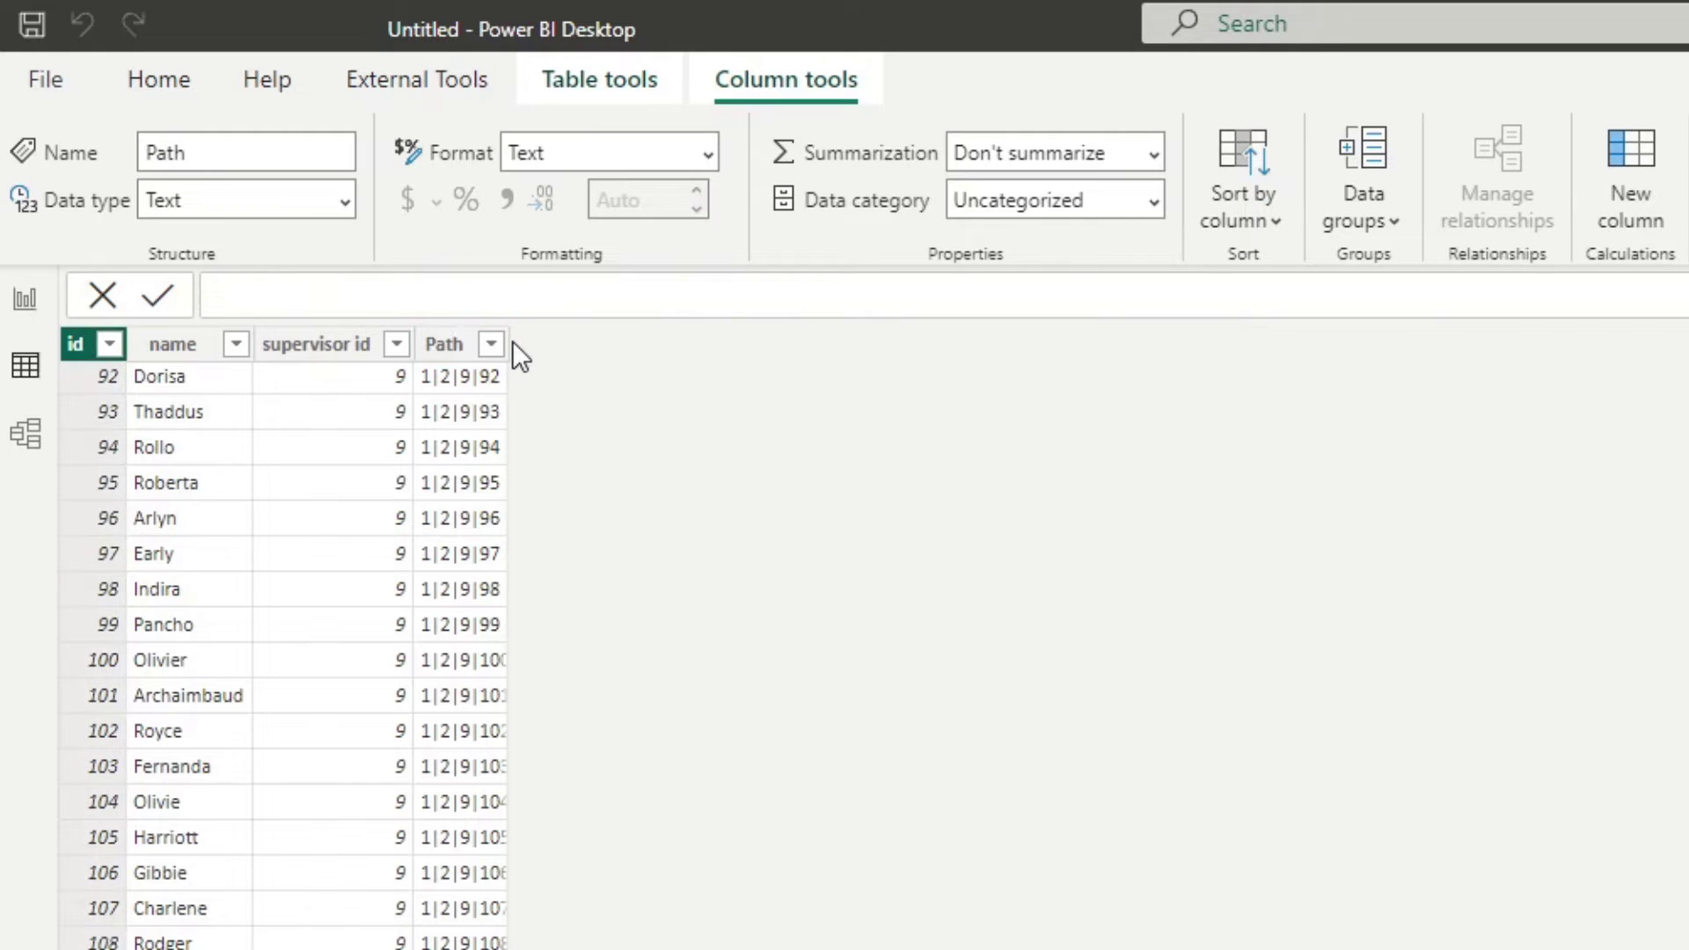
{"action": "left_click_drag", "start_coordinate": [510, 350], "coordinate": [565, 363]}
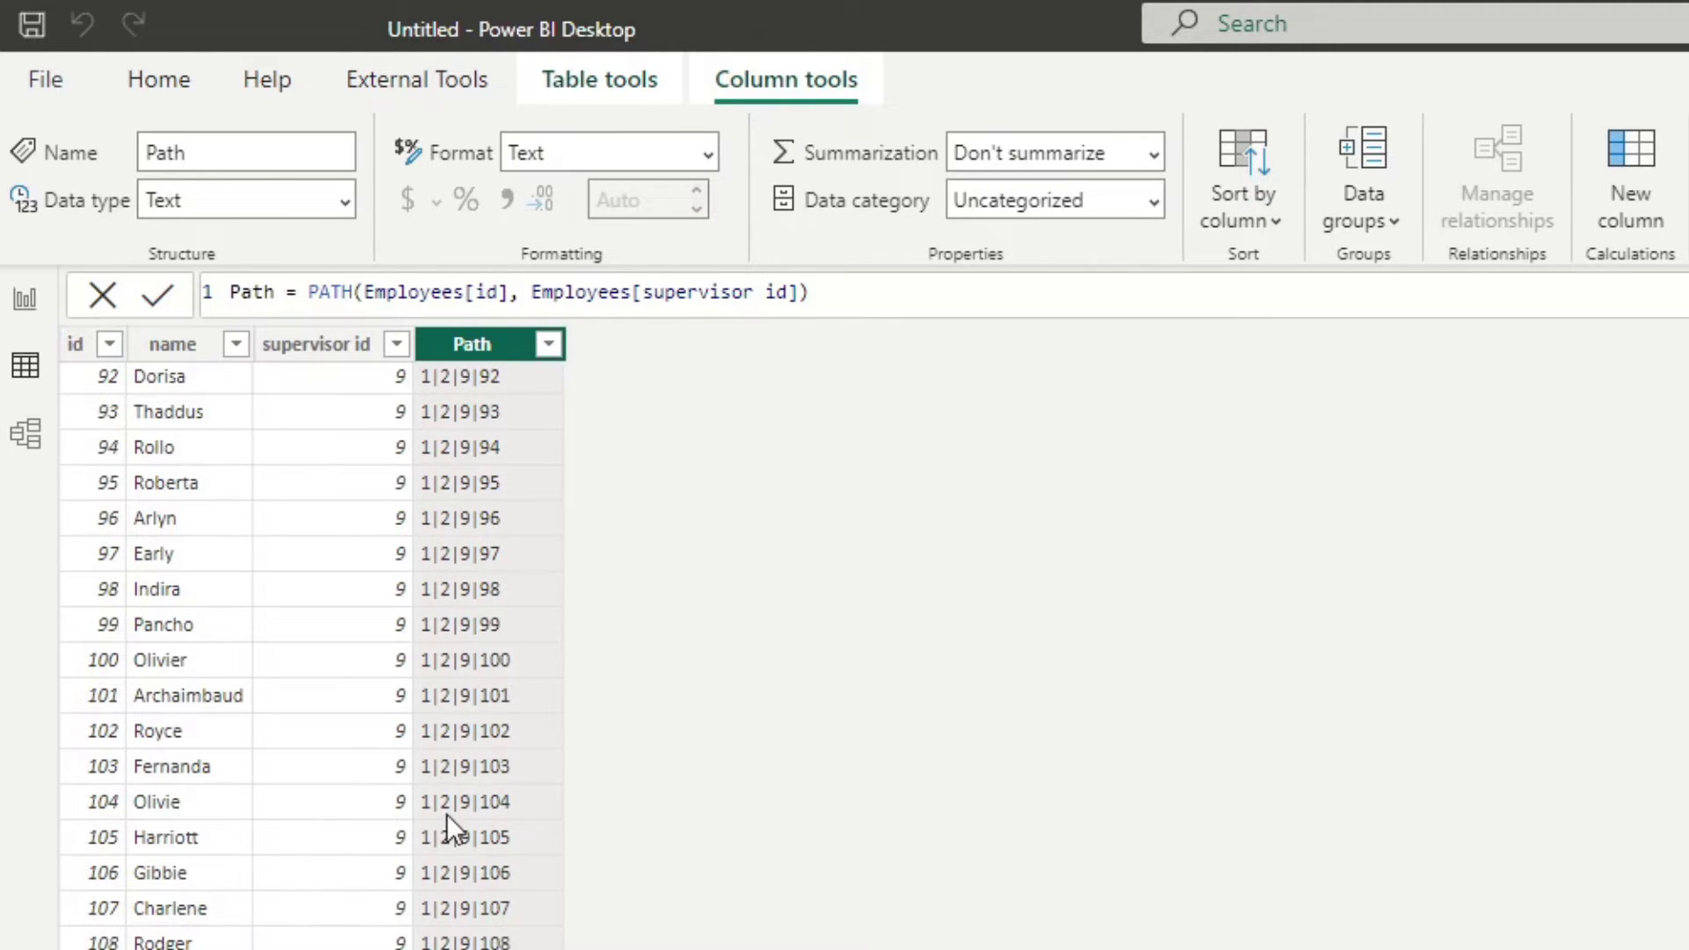
{"action": "scroll", "coordinate": [447, 815], "scroll_direction": "down", "scroll_amount": 15}
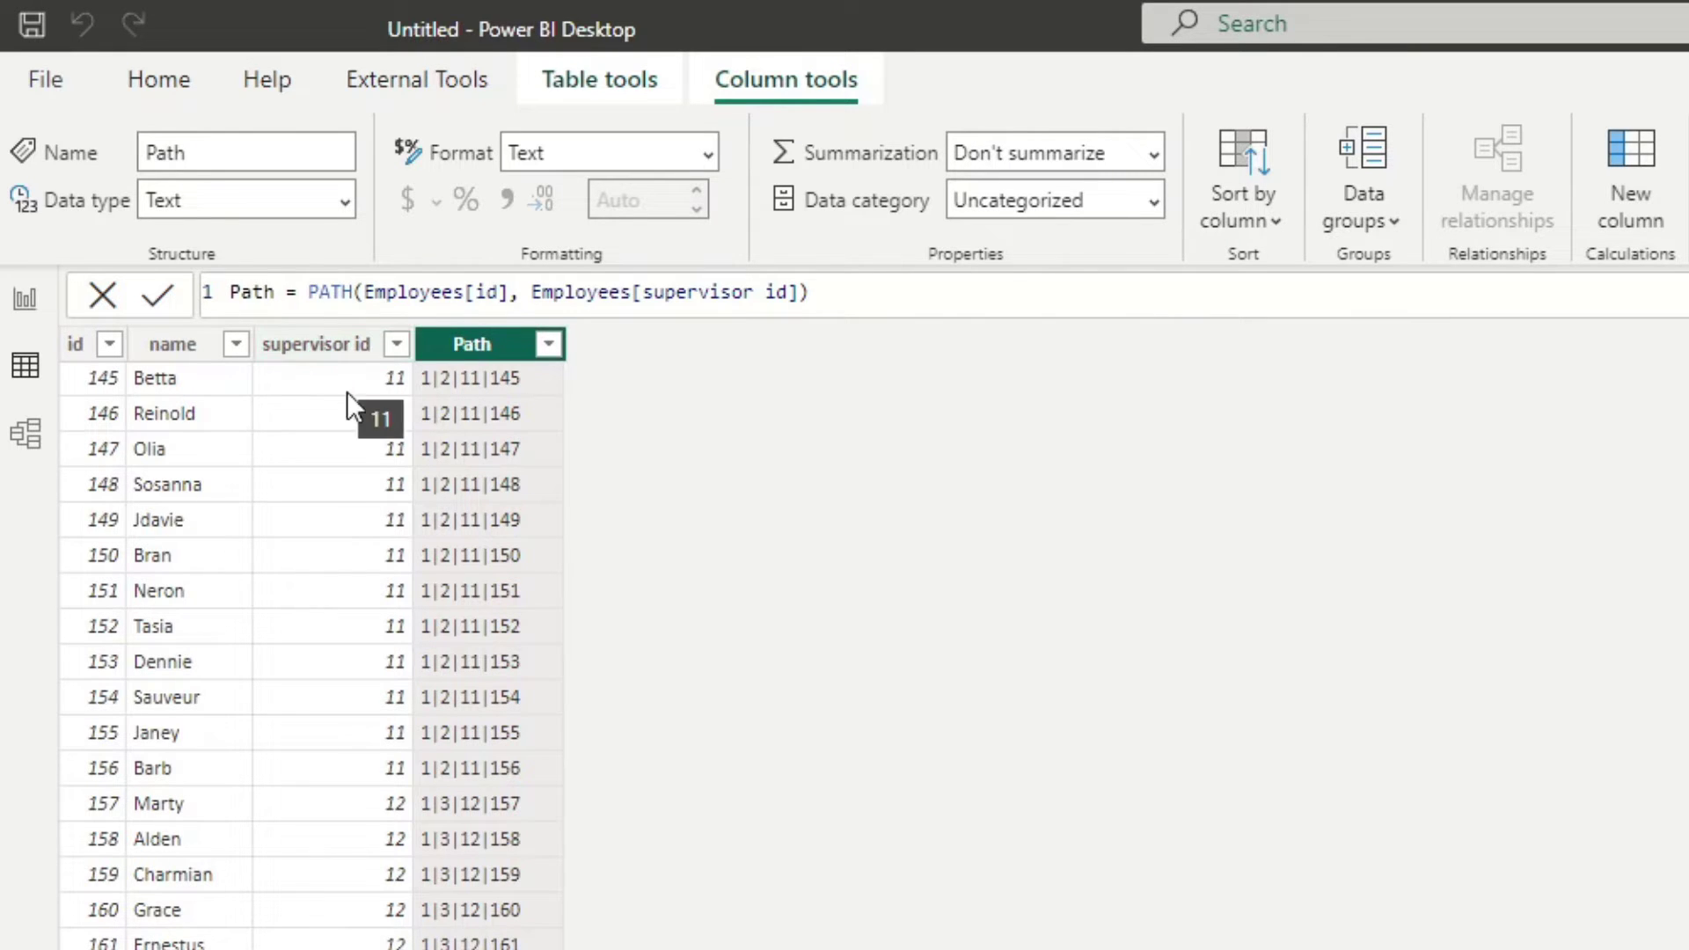
Step: Import the Incomplete sheet from Employees.xlsx for transformation
{"action": "left_click", "coordinate": [174, 90]}
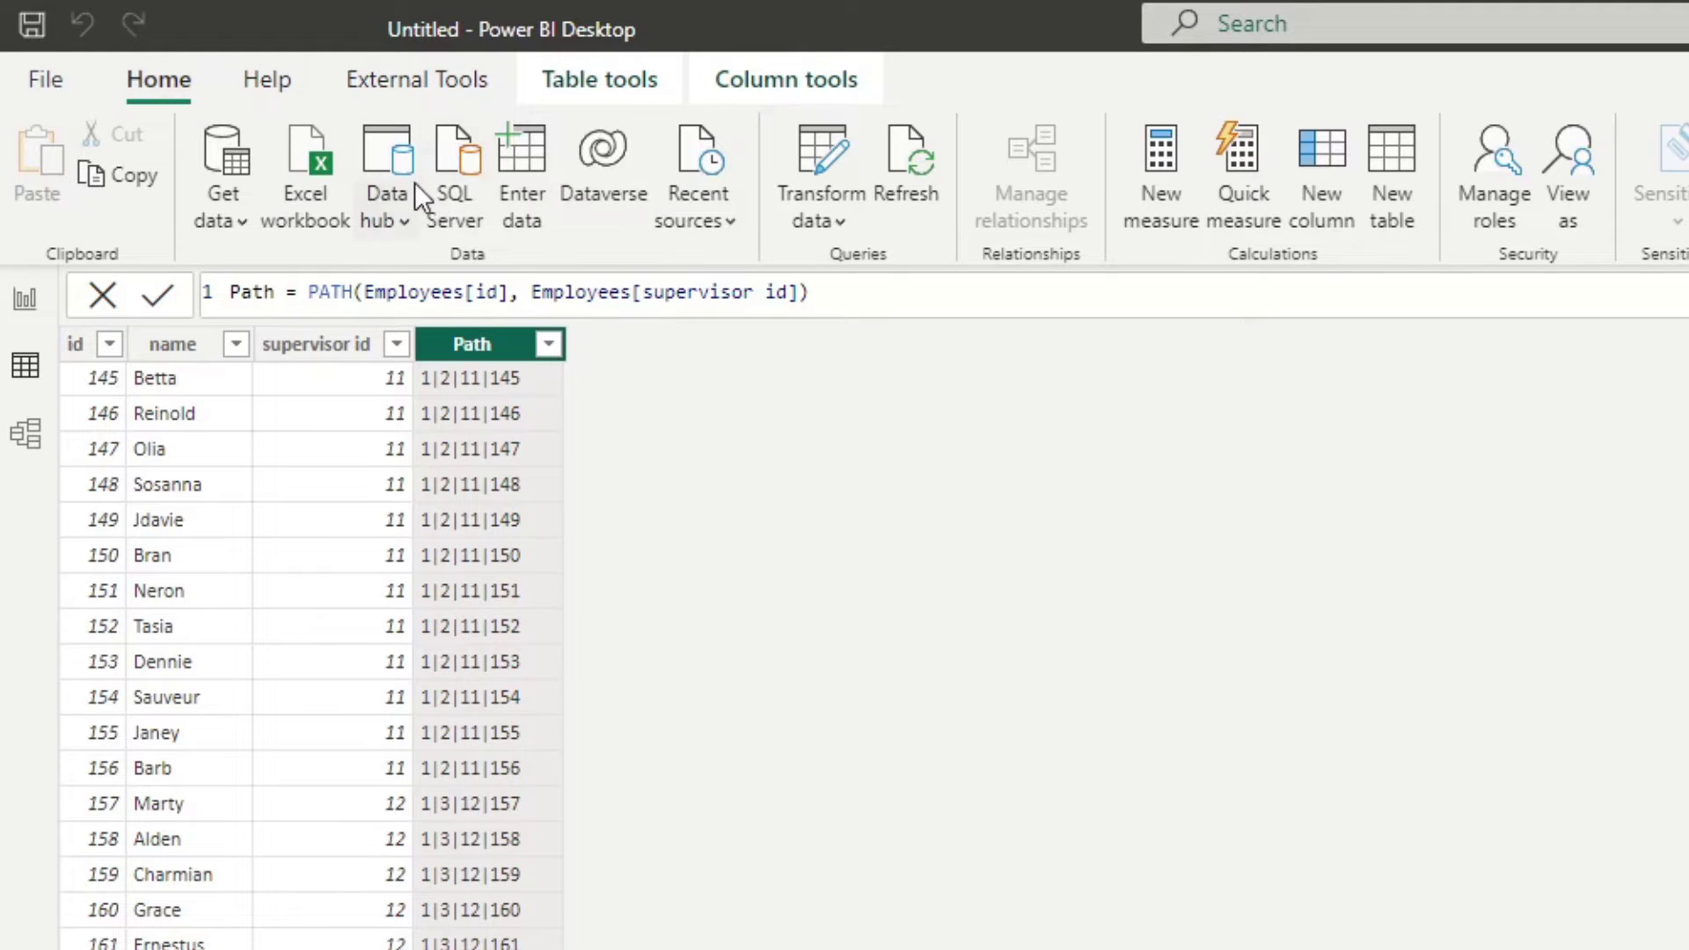
{"action": "left_click", "coordinate": [315, 188]}
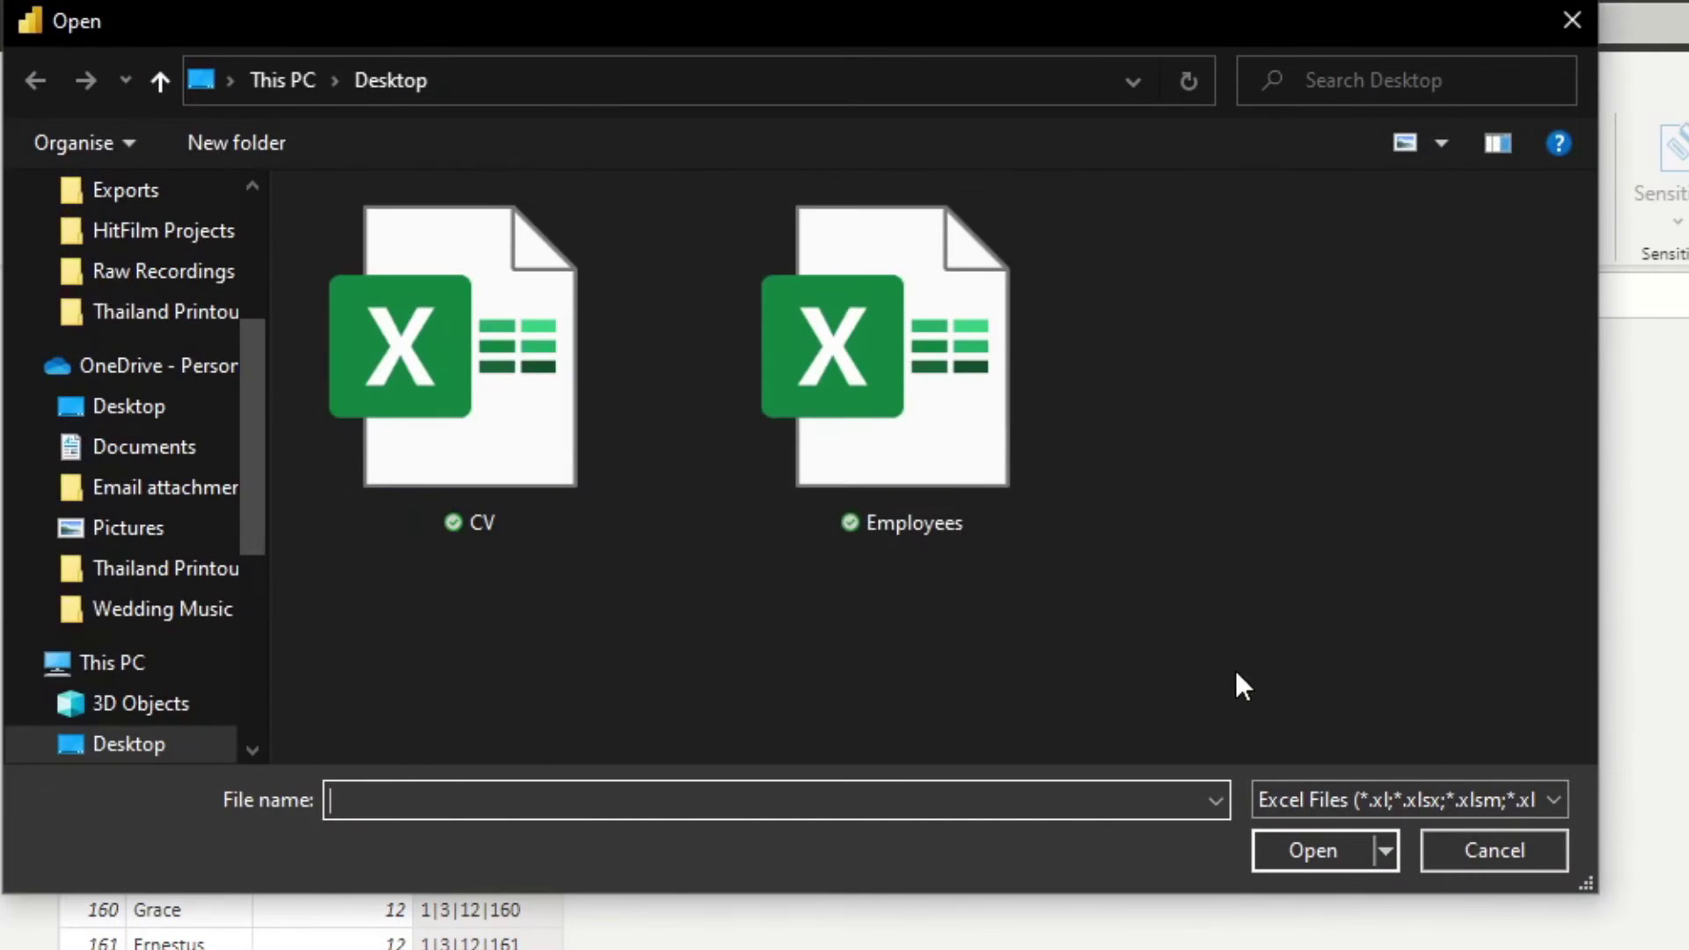
{"action": "double_click", "coordinate": [982, 413]}
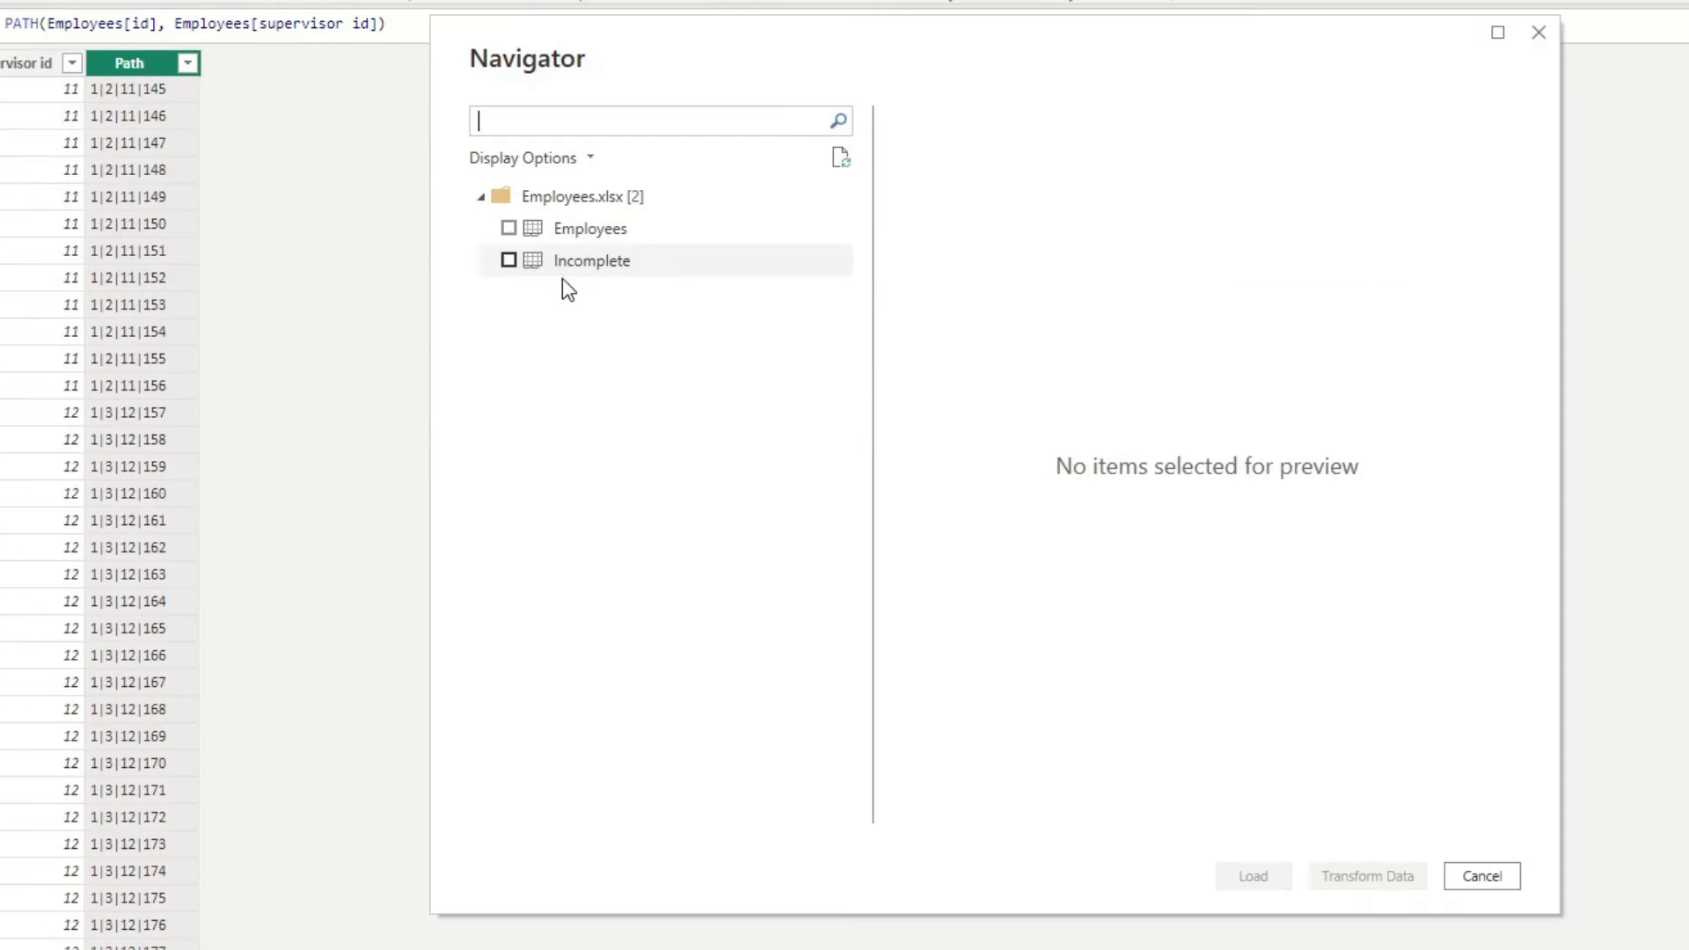
{"action": "left_click", "coordinate": [1056, 609]}
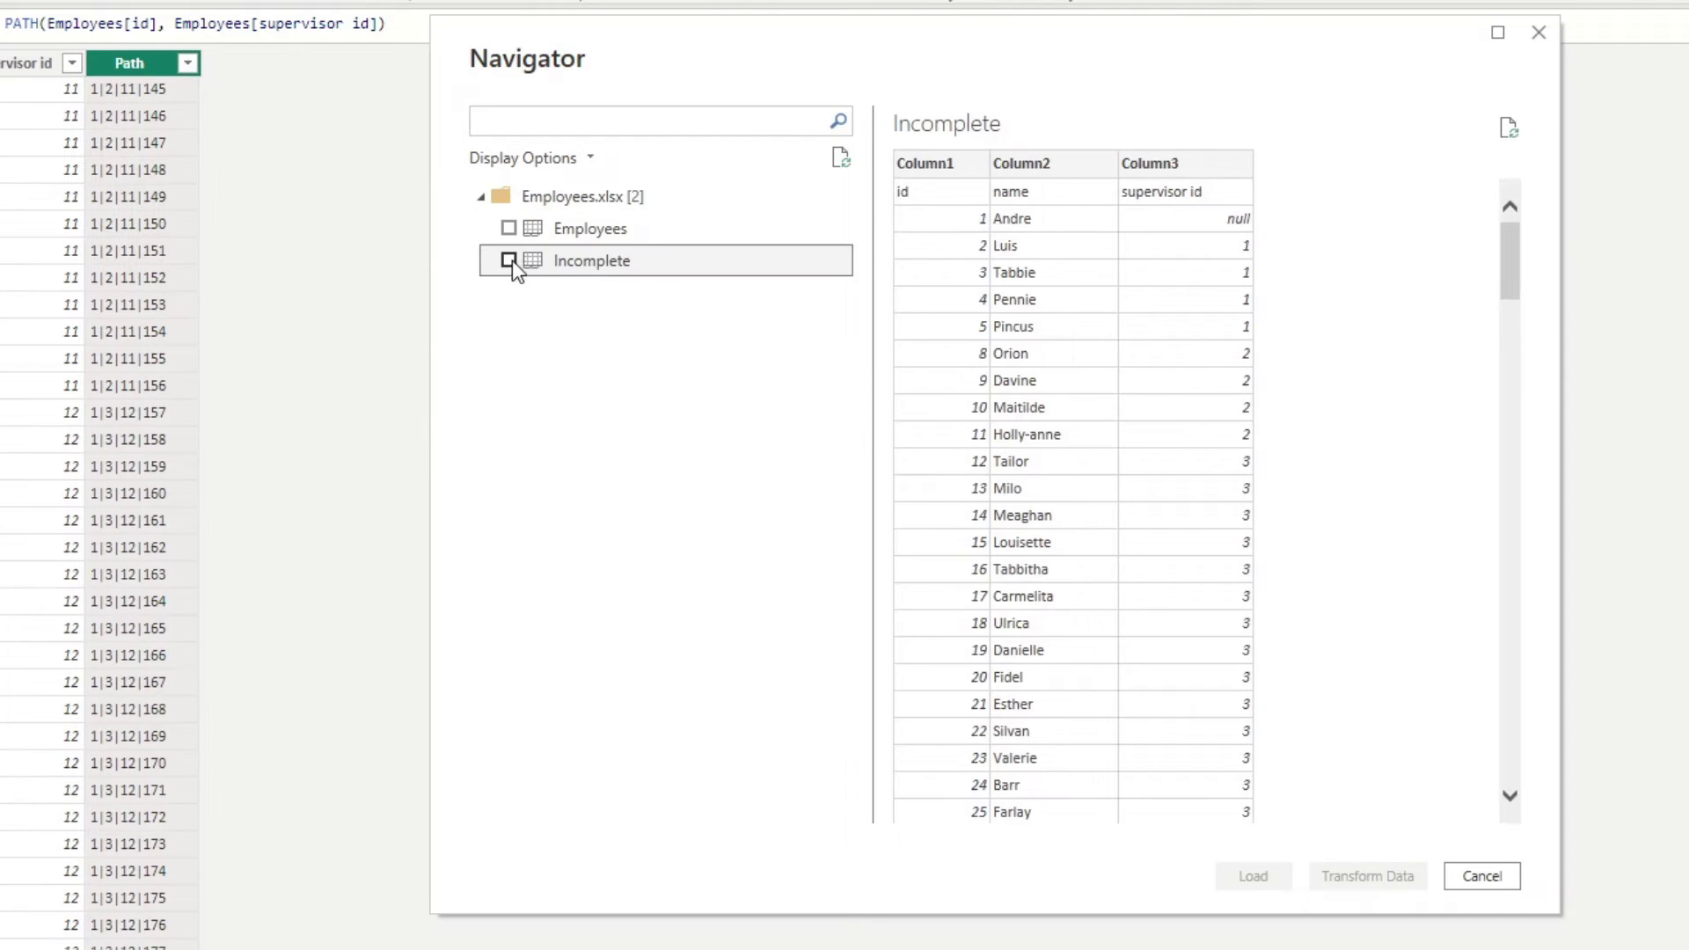
{"action": "left_click", "coordinate": [970, 603]}
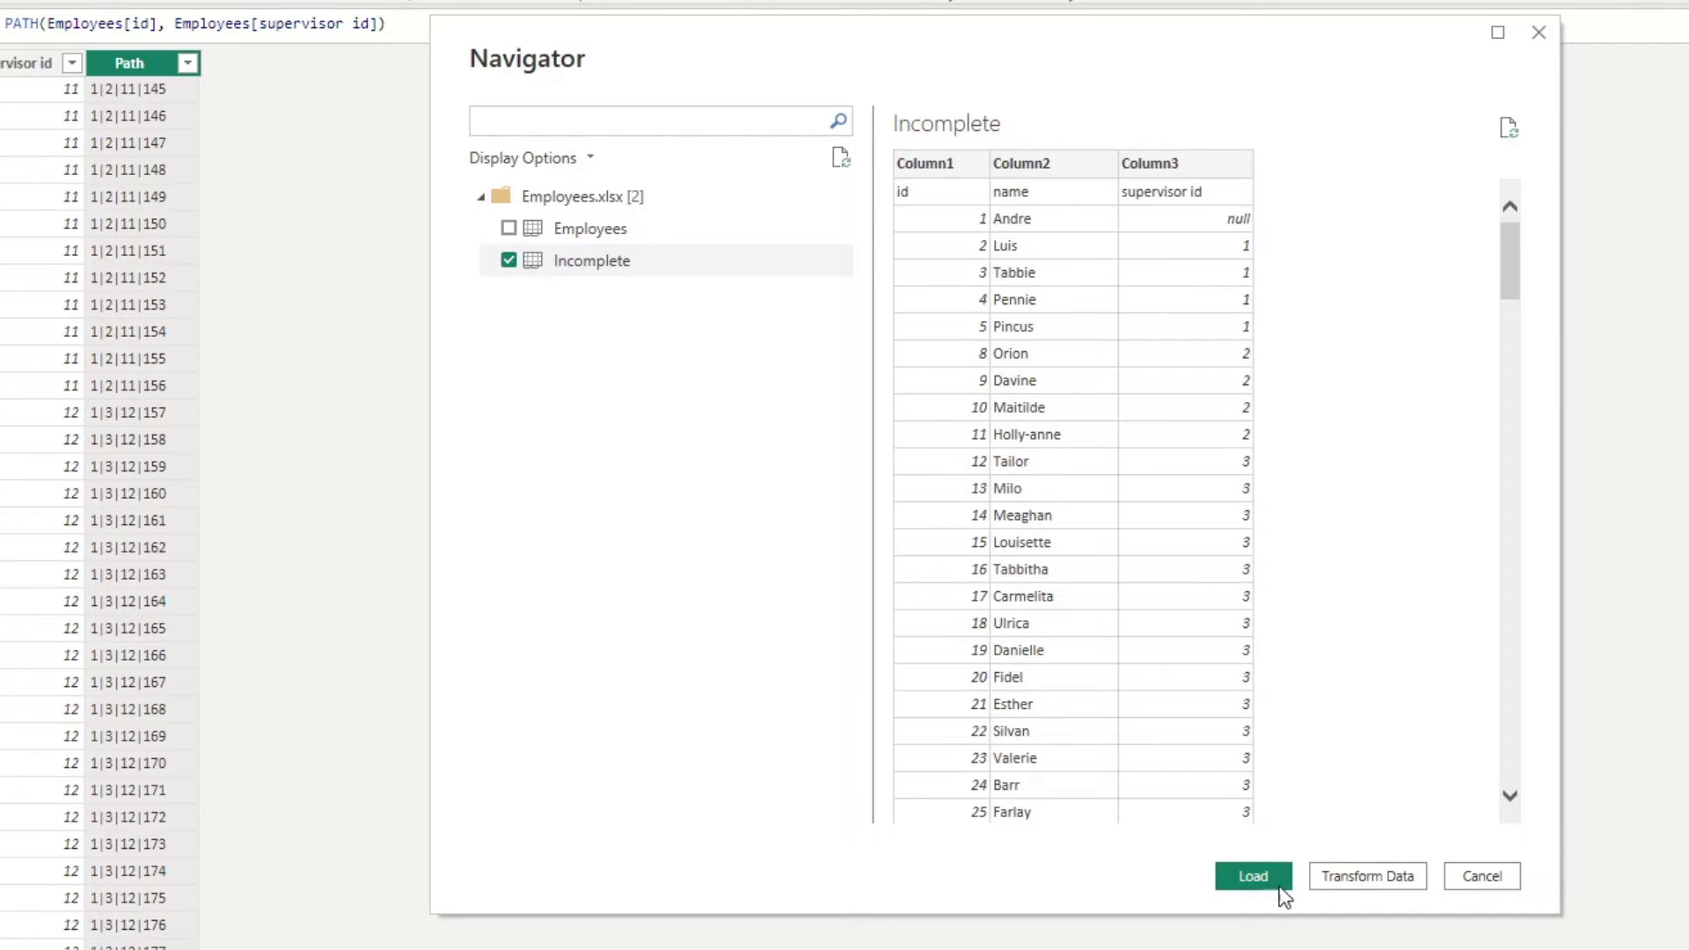
{"action": "left_click", "coordinate": [1383, 875]}
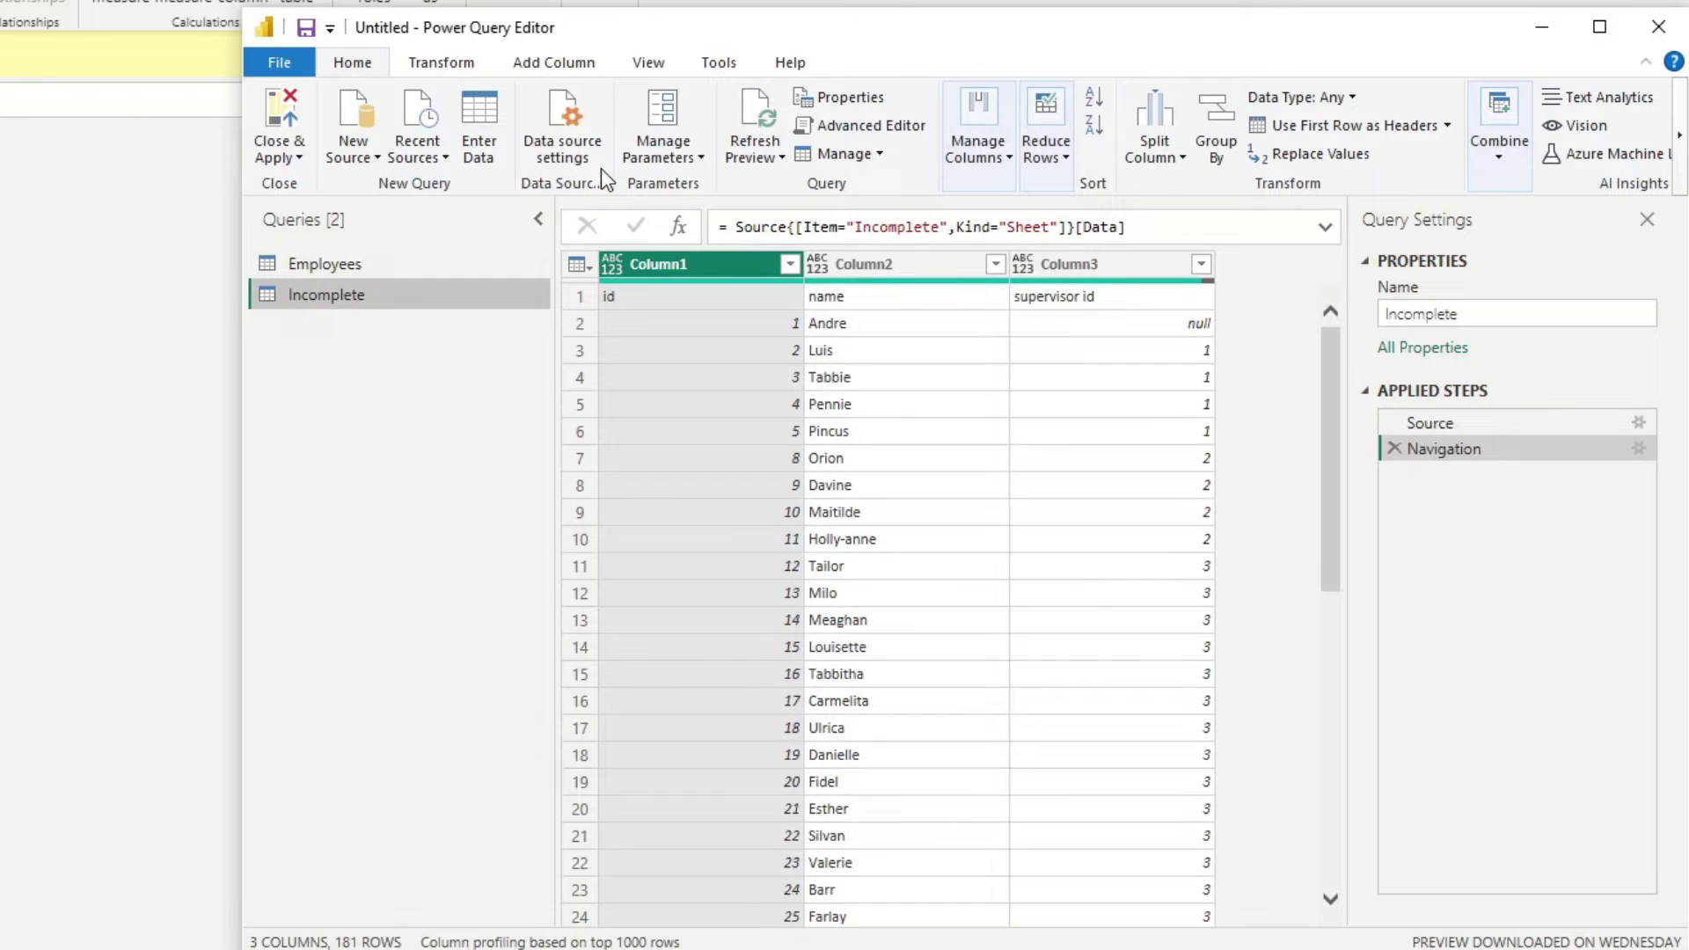
Step: Promote the first row to headers, detect types for all three columns, and load the query
{"action": "left_click", "coordinate": [1309, 126]}
{"action": "left_click", "coordinate": [894, 267]}
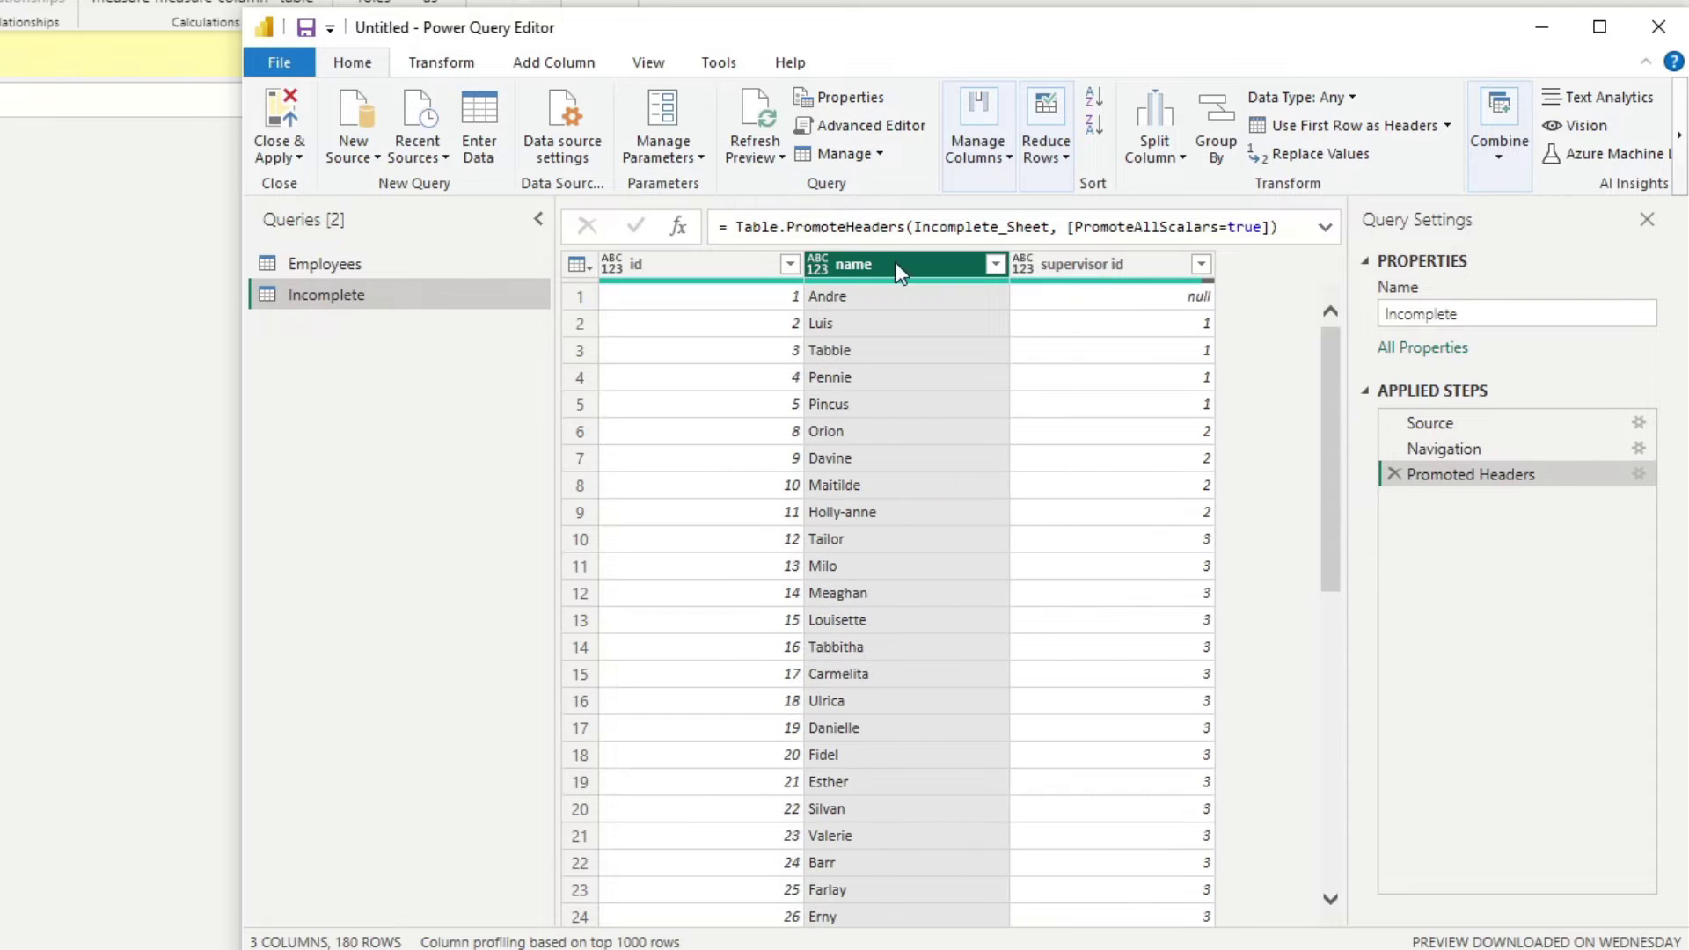
{"action": "key", "text": "ctrl+a"}
{"action": "left_click", "coordinate": [438, 63]}
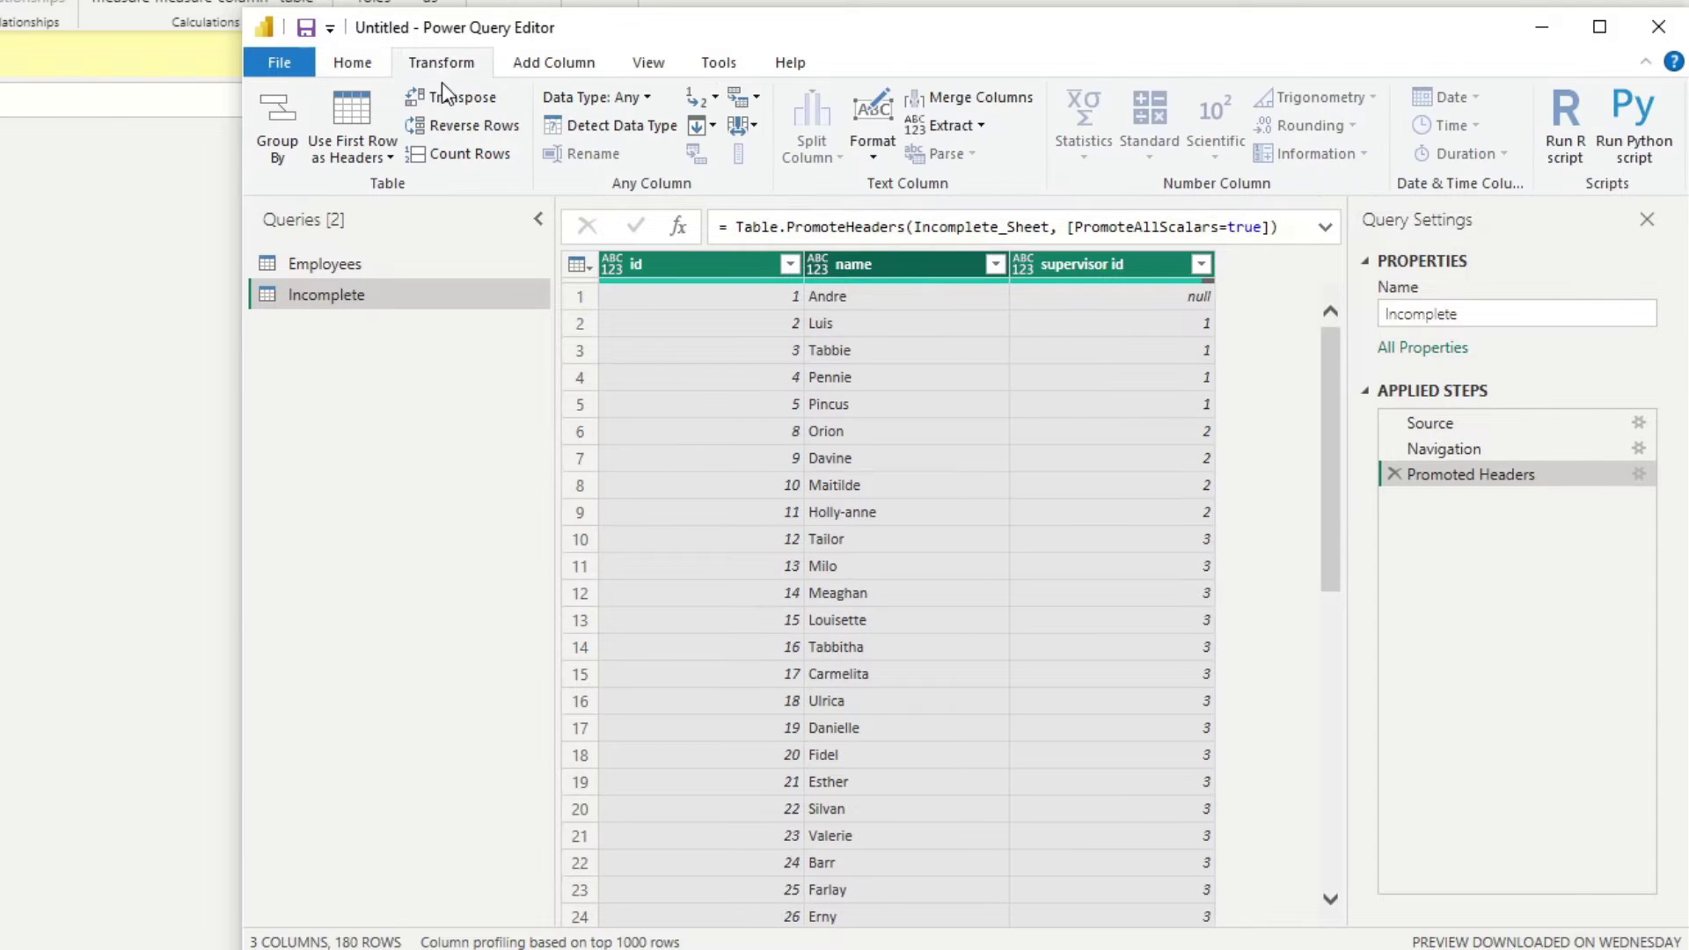
{"action": "left_click", "coordinate": [639, 125]}
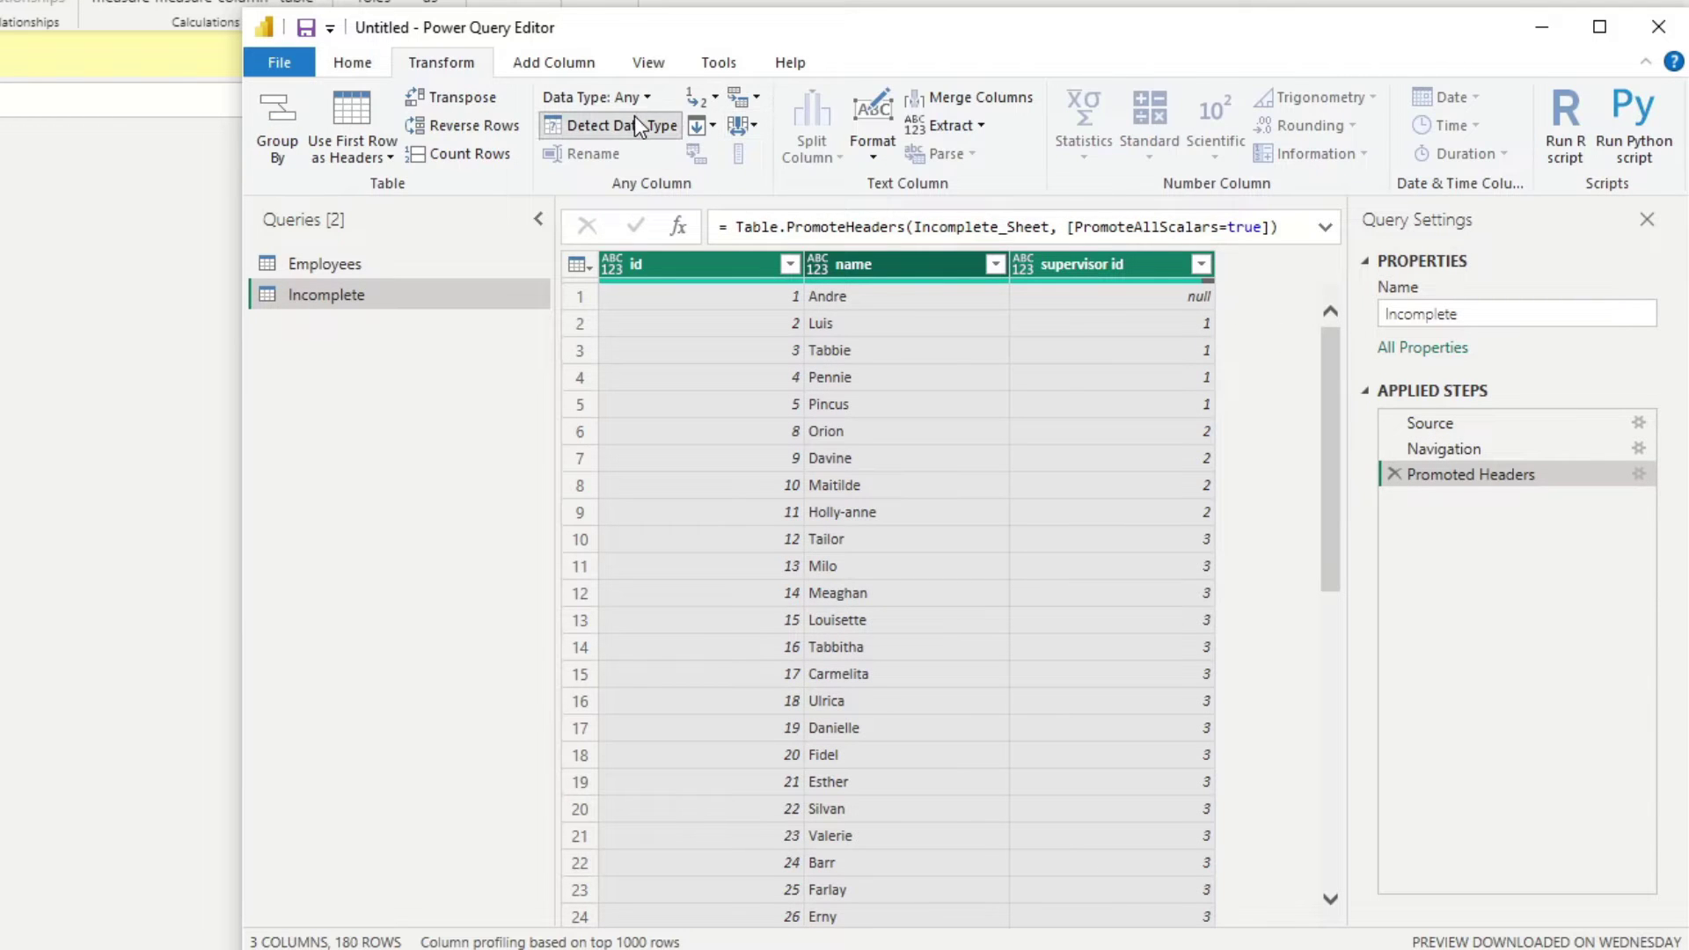
{"action": "left_click", "coordinate": [815, 459]}
{"action": "left_click", "coordinate": [352, 63]}
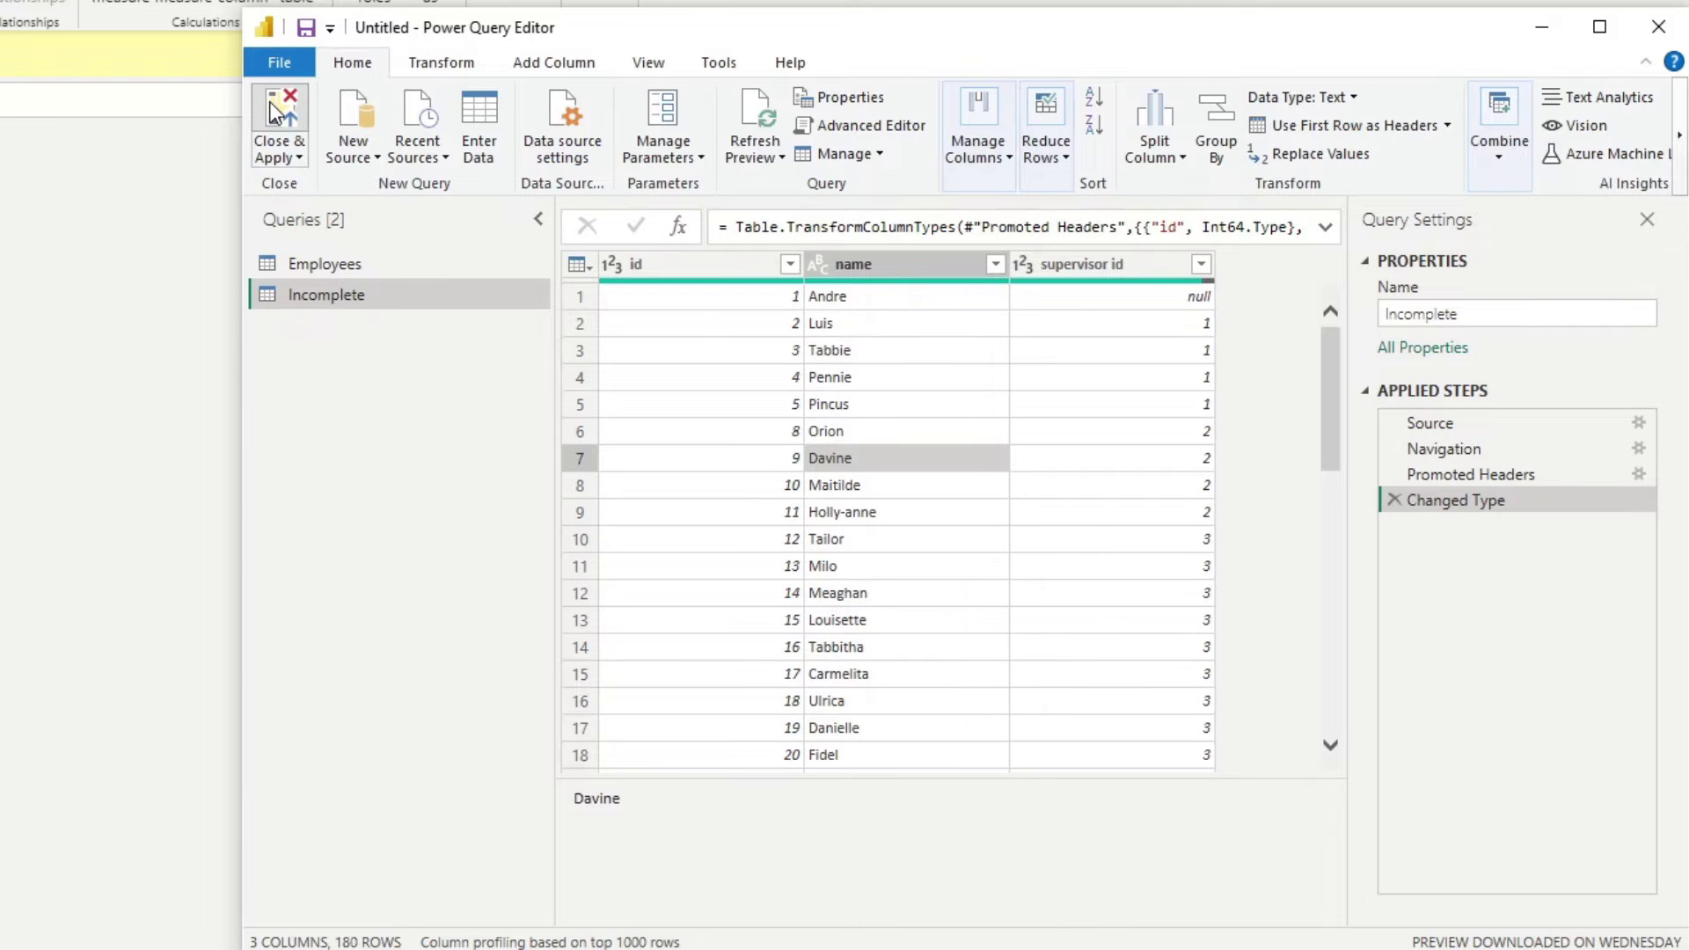
{"action": "left_click", "coordinate": [271, 104]}
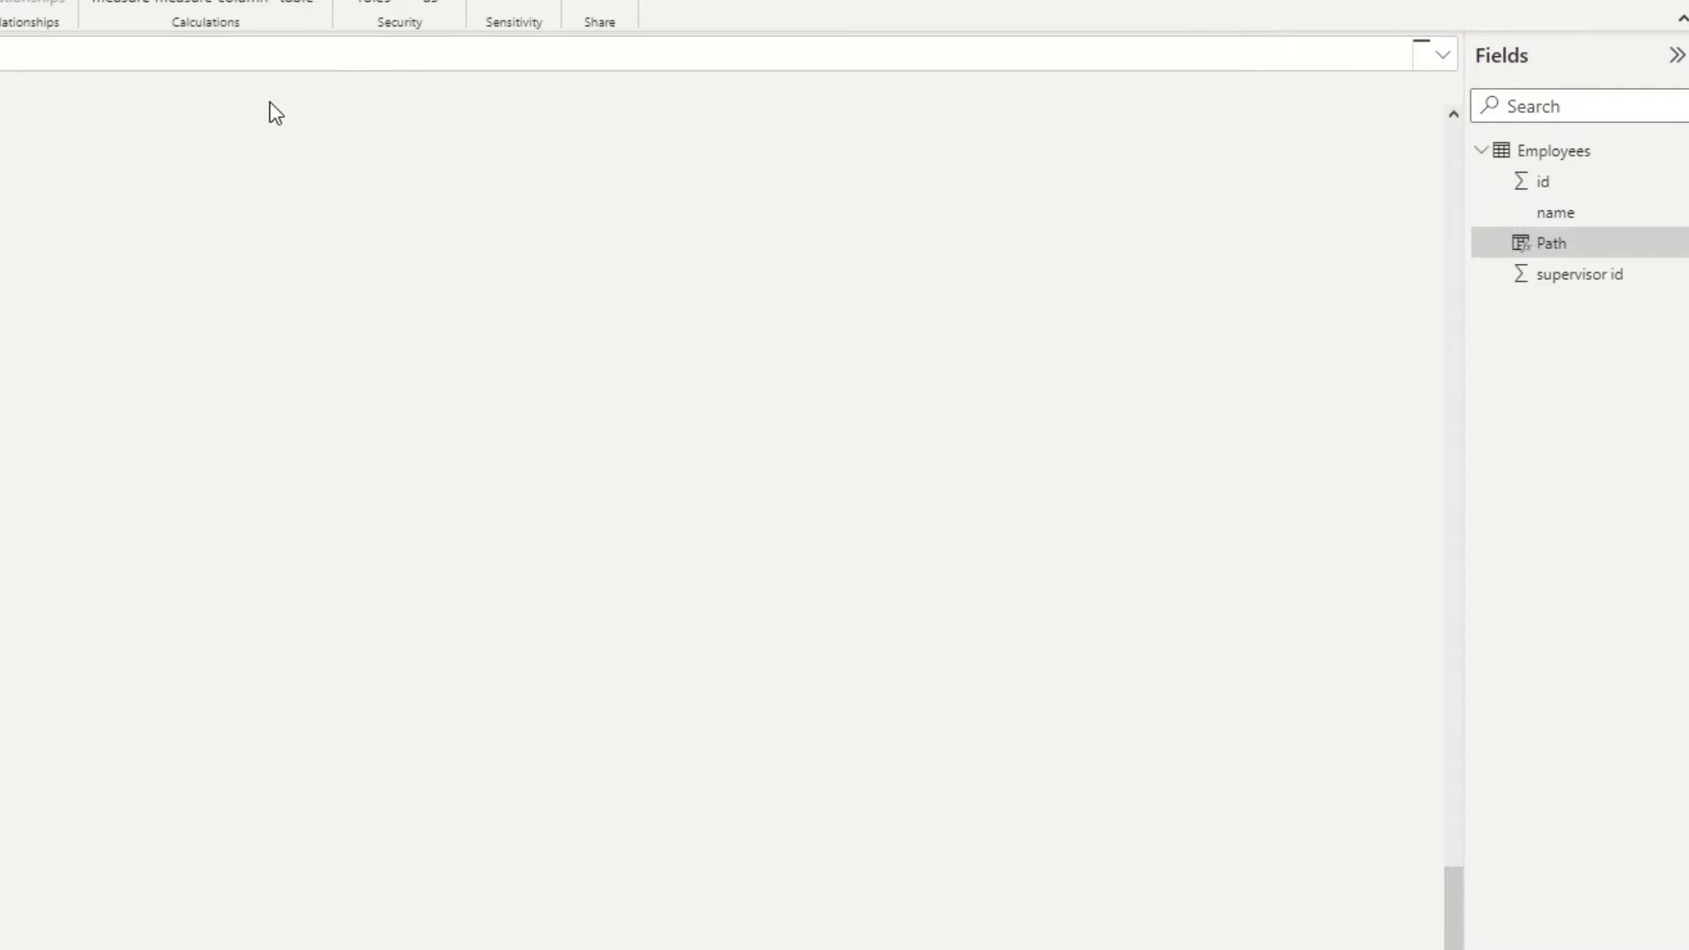
Step: On the Incomplete table, add Path = PATH(Incomplete[id], Incomplete[supervisor id]), which returns #ERROR
{"action": "left_click", "coordinate": [1493, 309]}
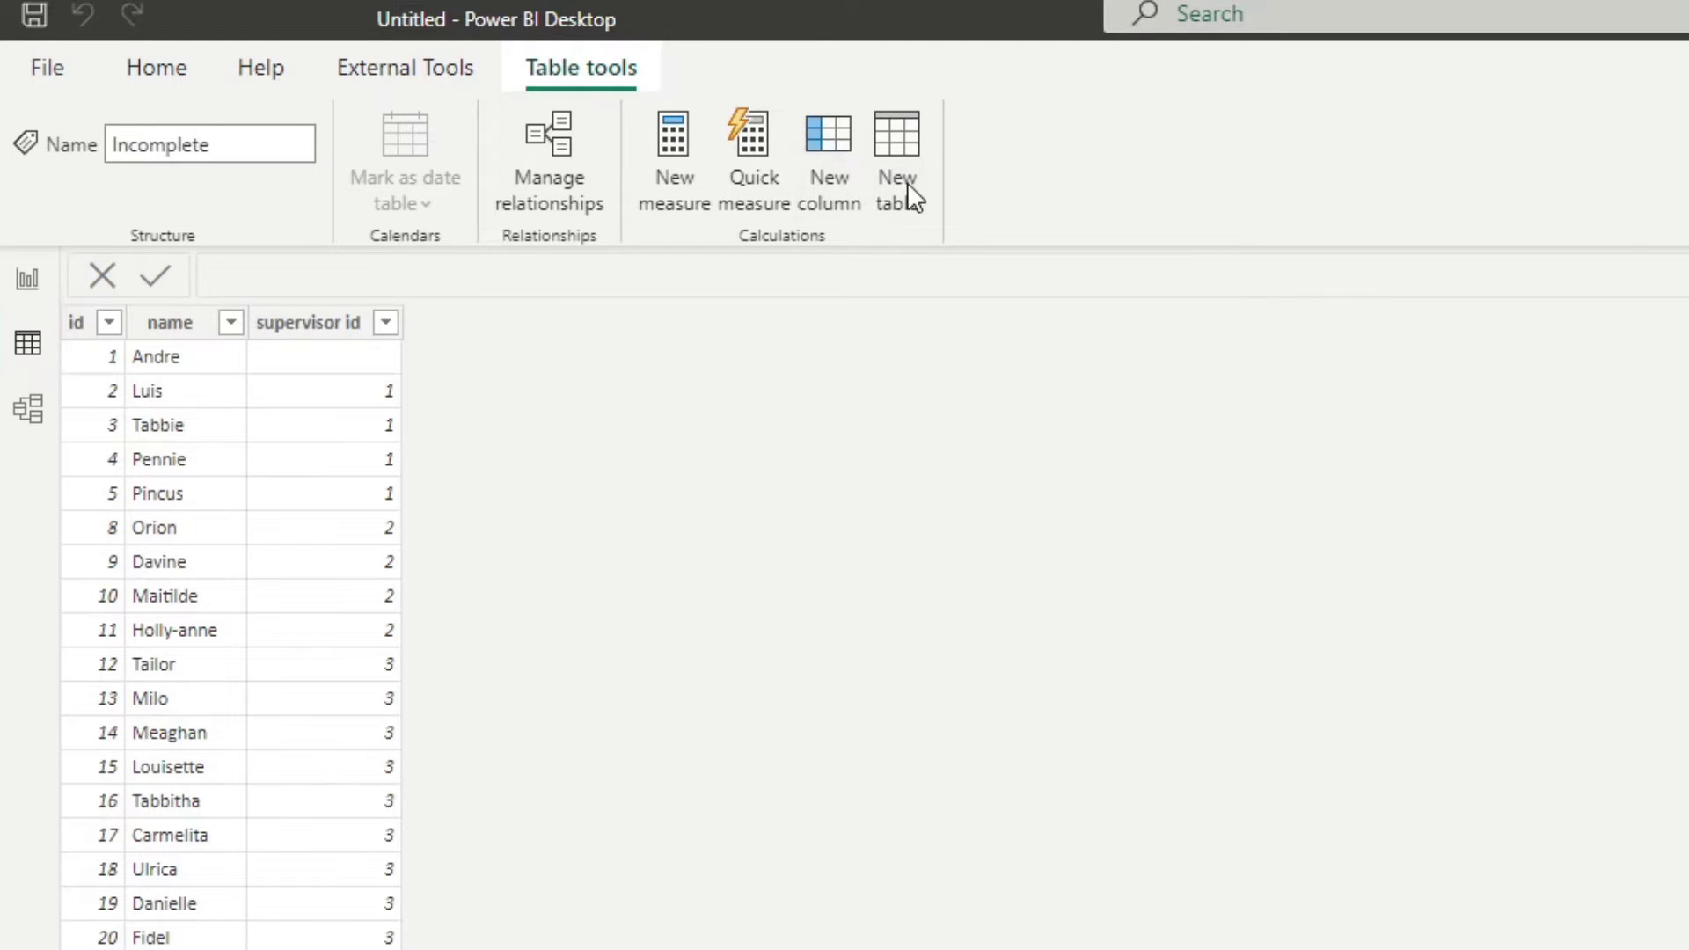
{"action": "type", "text": "P"}
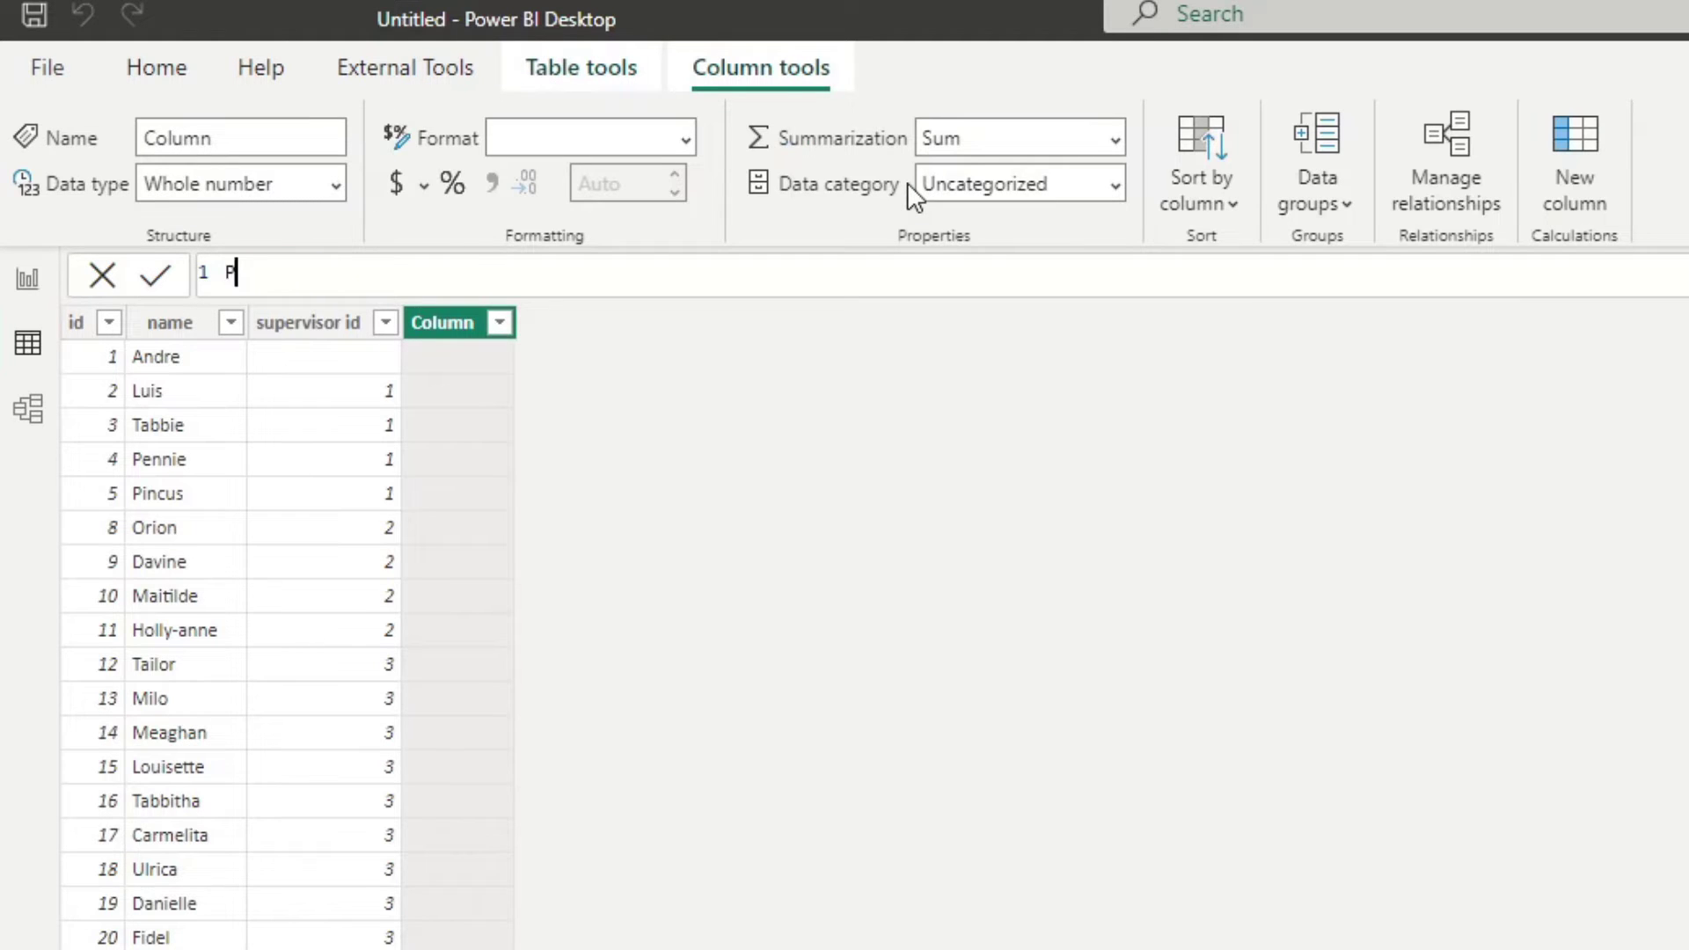
{"action": "type", "text": "ath = PATH"}
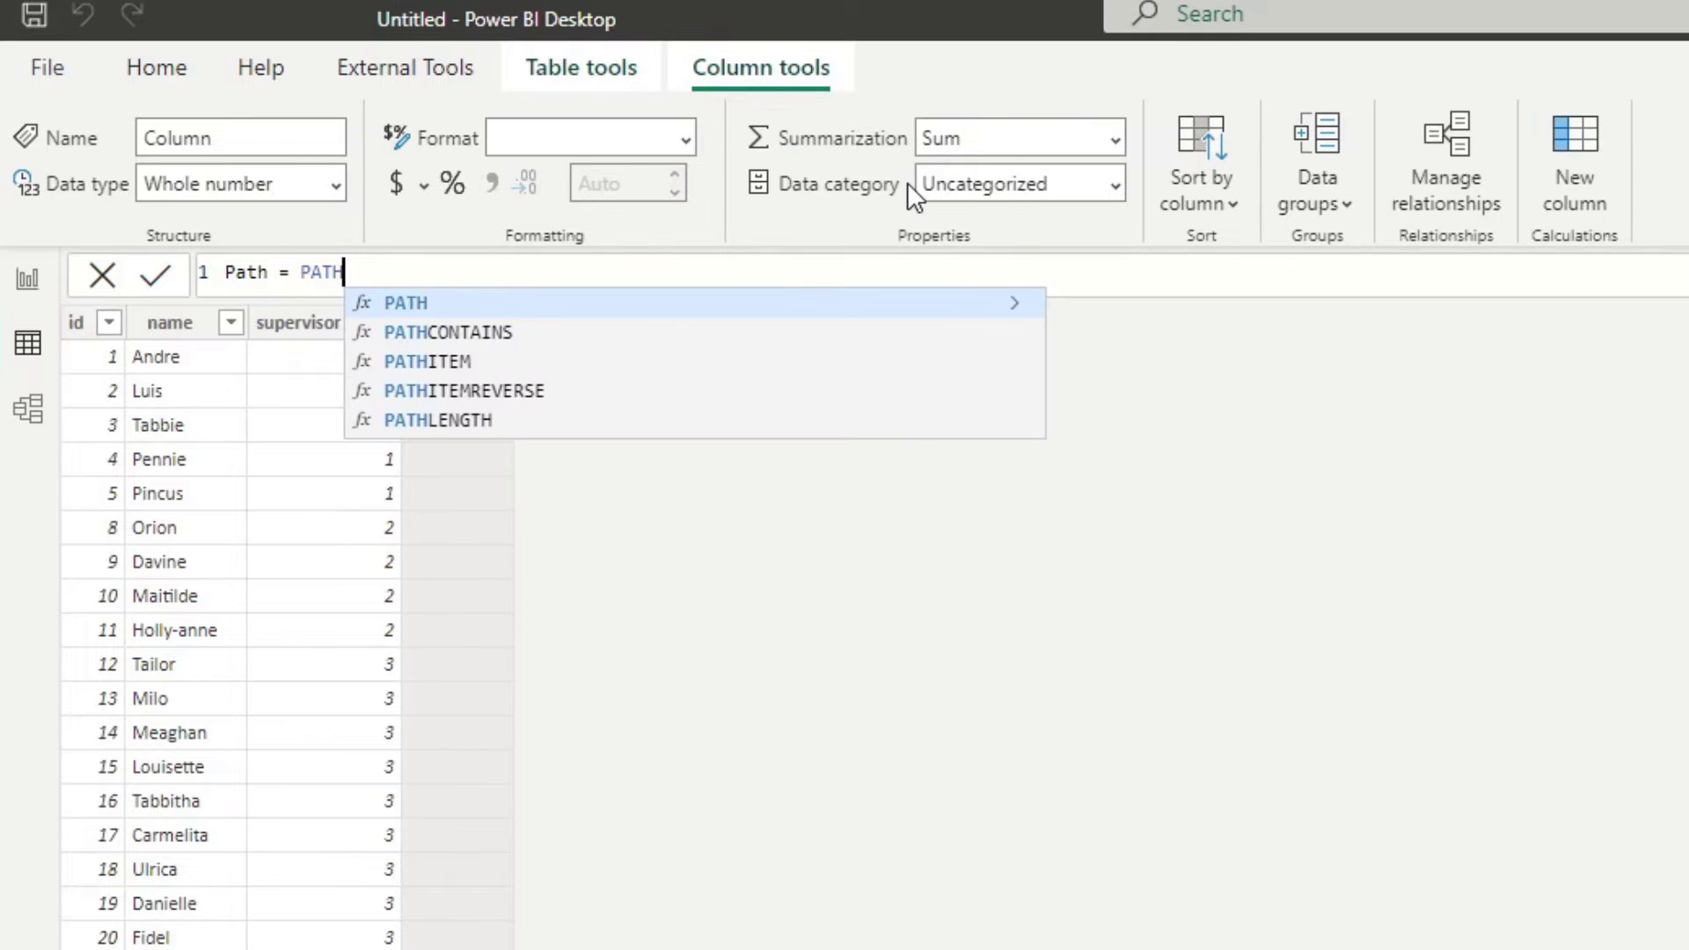
{"action": "type", "text": "(id"}
{"action": "key", "text": "Down"}
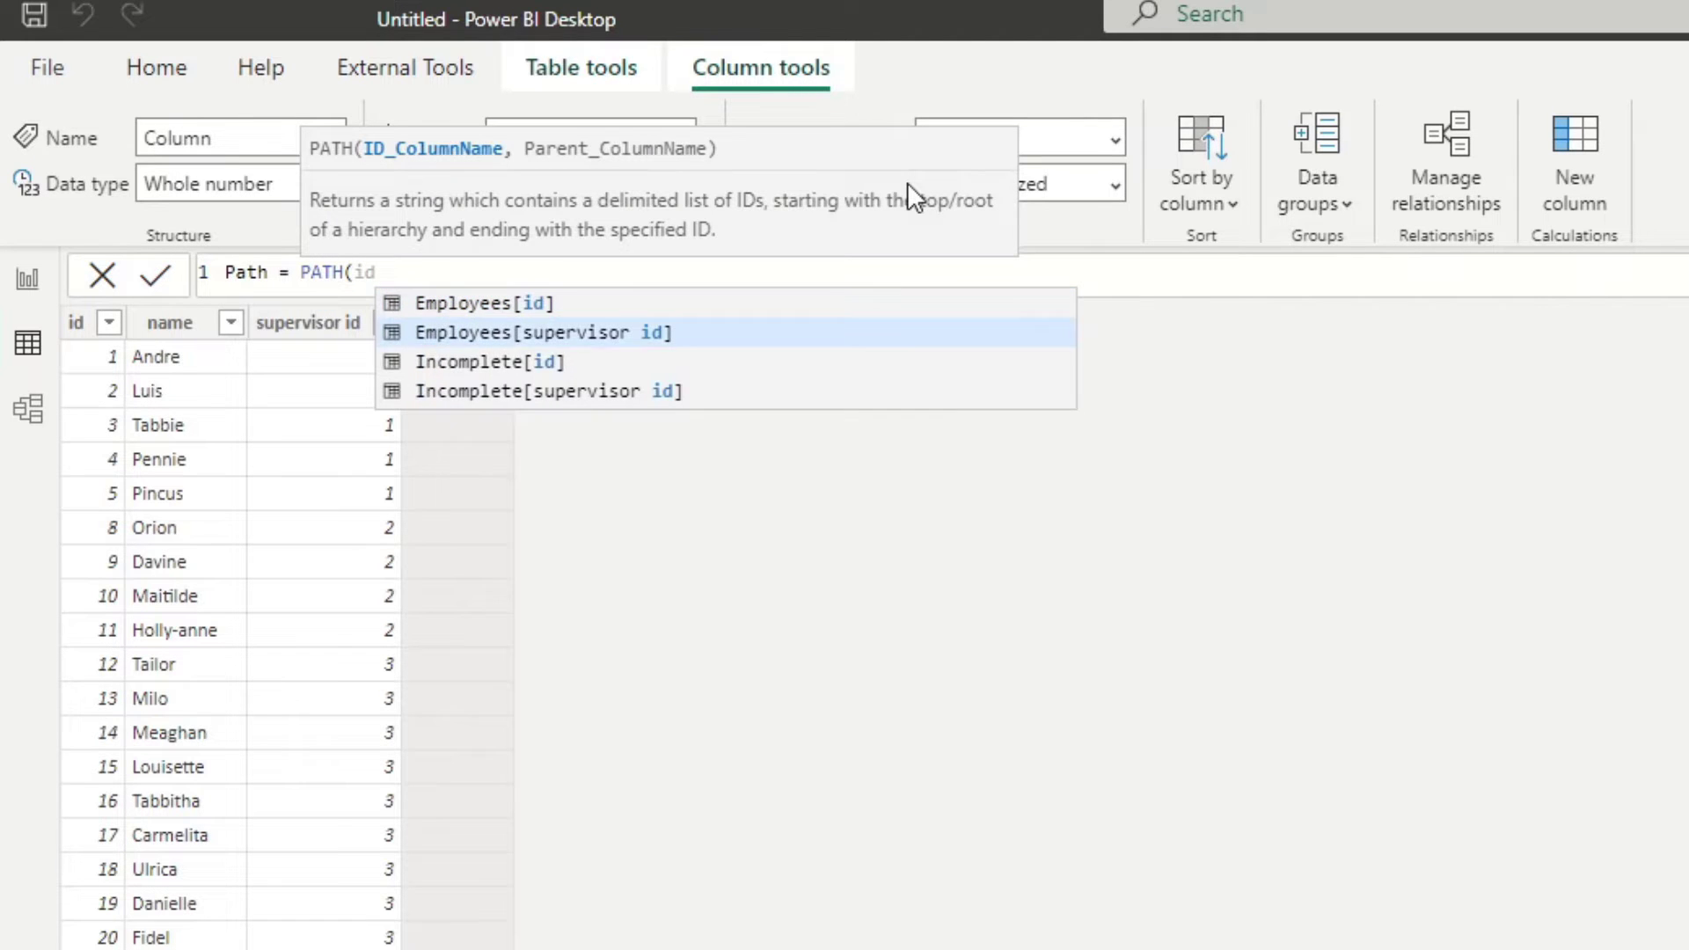
{"action": "key", "text": "Down"}
{"action": "key", "text": "Tab"}
{"action": "type", "text": ", "}
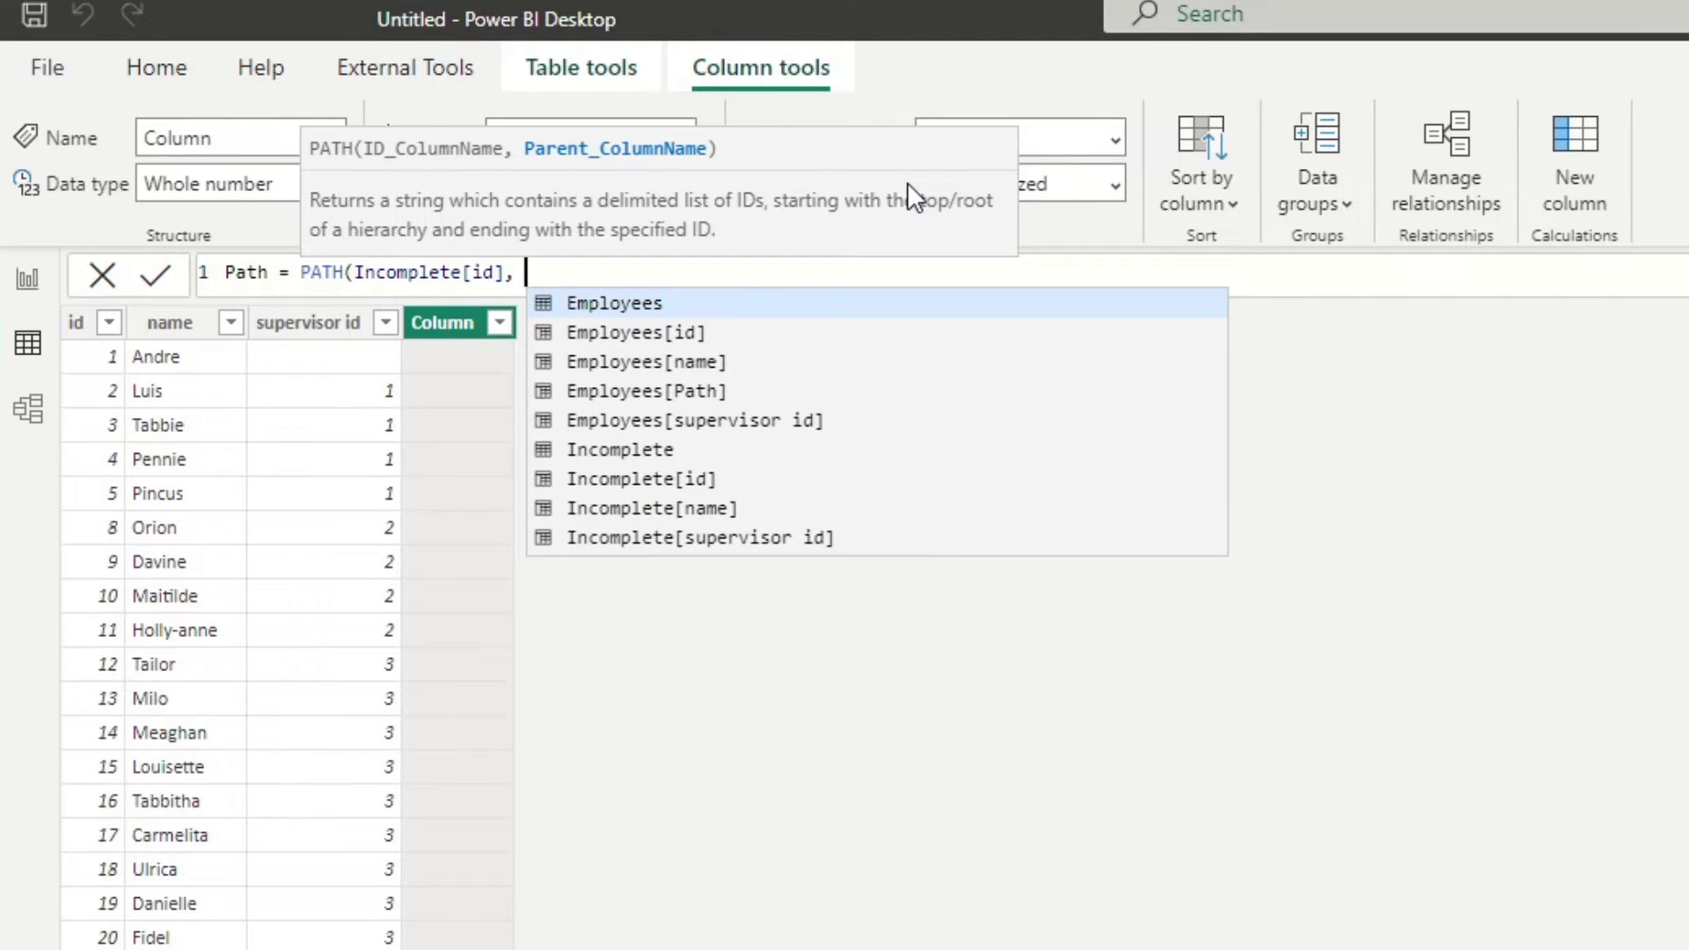
{"action": "type", "text": "super"}
{"action": "key", "text": "Down"}
{"action": "key", "text": "Up"}
{"action": "key", "text": "Down"}
{"action": "key", "text": "Tab"}
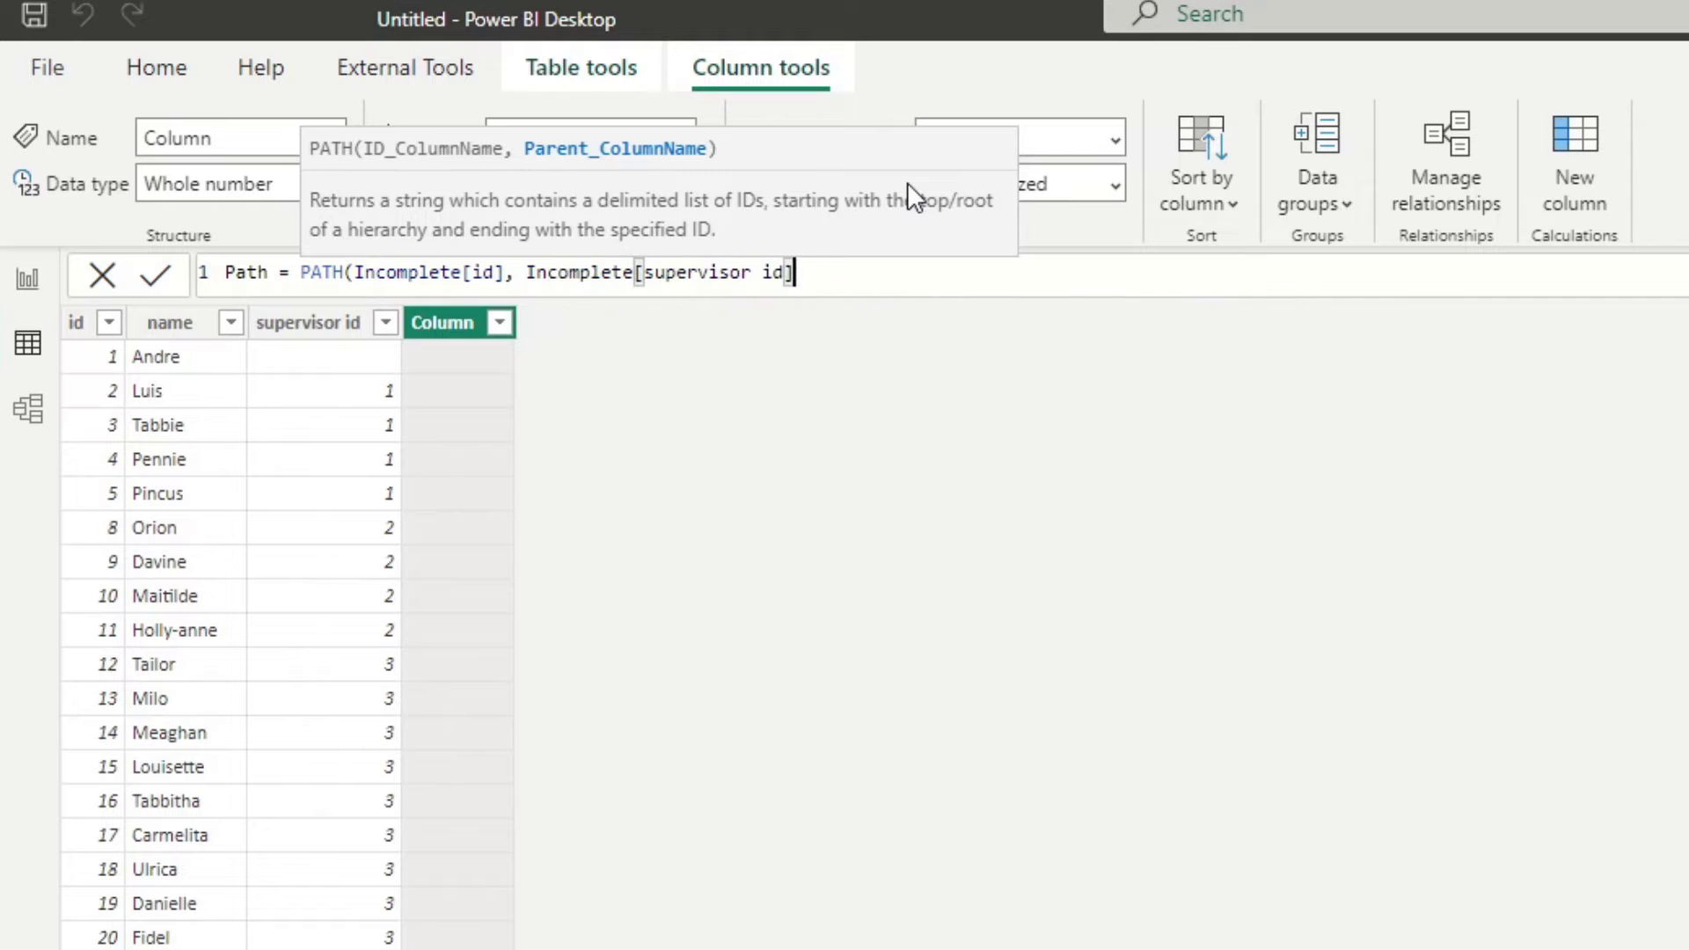
{"action": "type", "text": ")"}
{"action": "key", "text": "Return"}
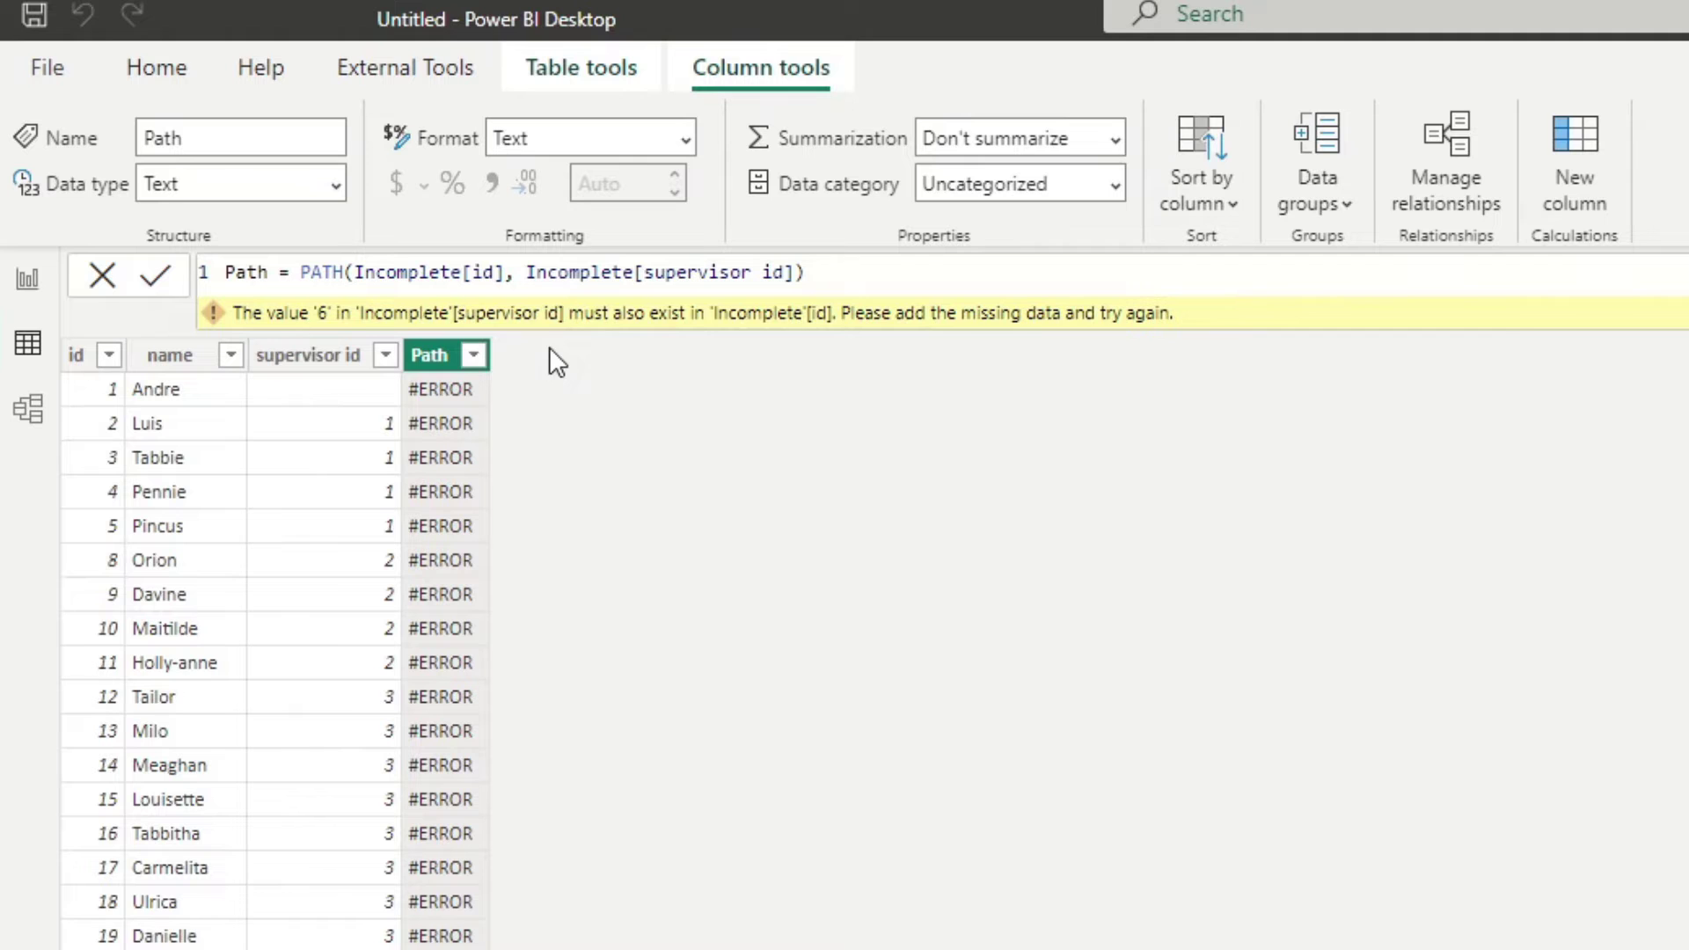
{"action": "mouse_move", "coordinate": [340, 313]}
Step: Sort Incomplete by ascending id and inspect the supervisor id 6 rows and their Path errors
{"action": "left_click", "coordinate": [95, 355]}
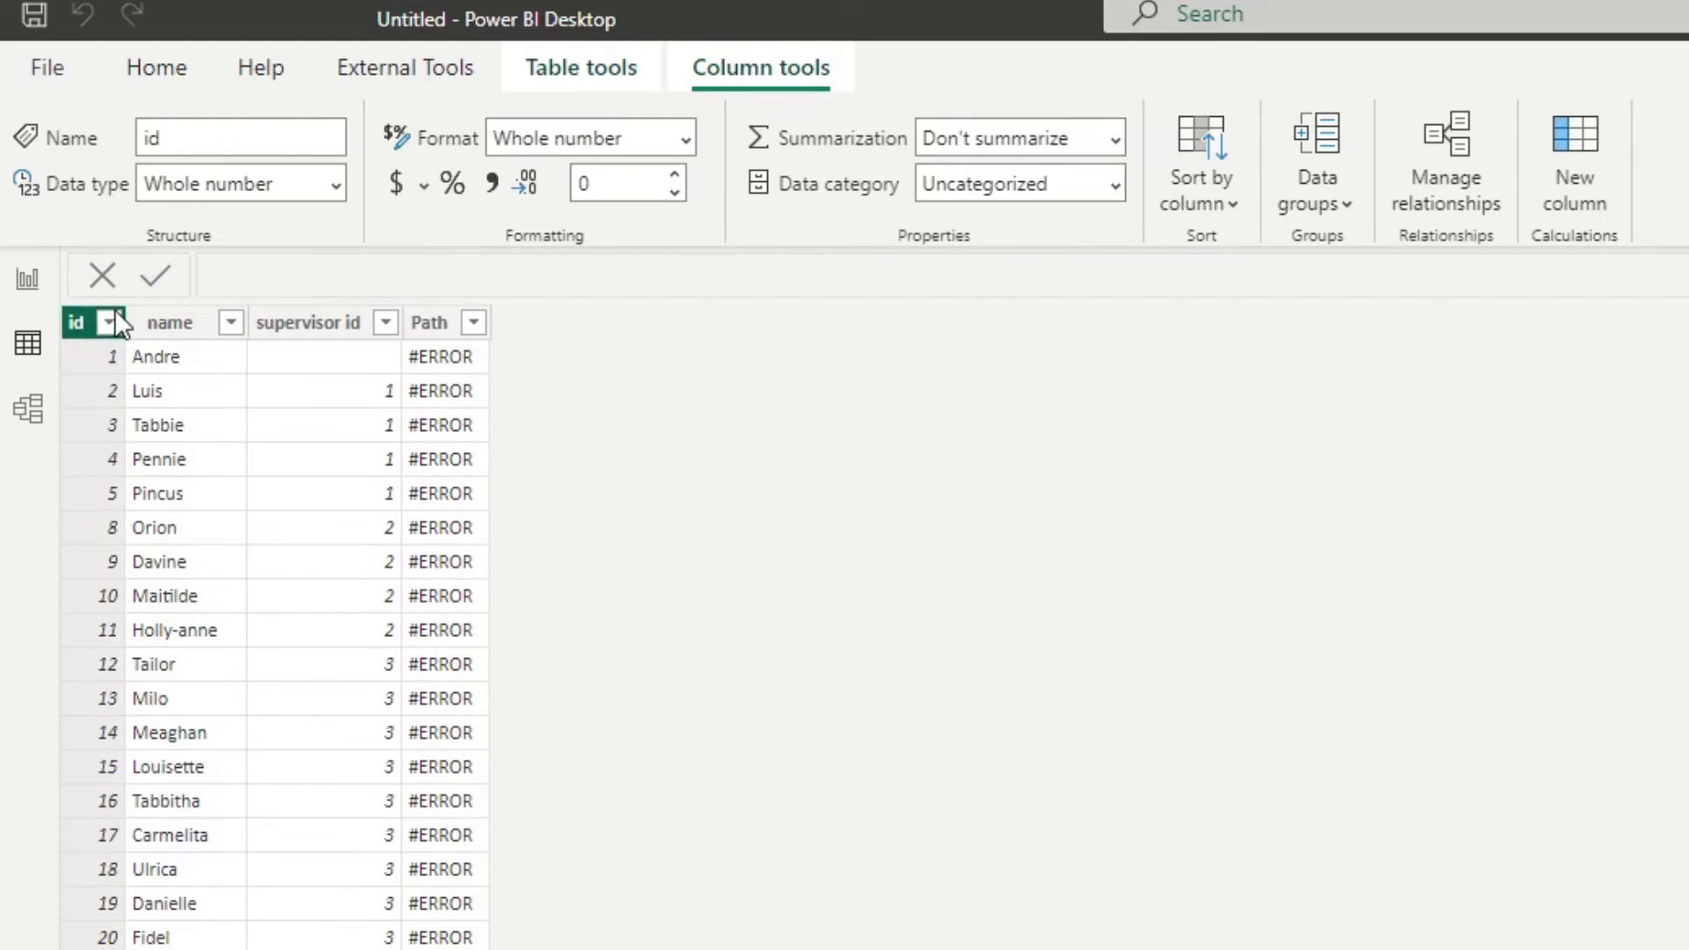
{"action": "left_click", "coordinate": [109, 322]}
{"action": "left_click", "coordinate": [134, 361]}
{"action": "scroll", "coordinate": [403, 754], "scroll_direction": "down", "scroll_amount": 9}
{"action": "scroll", "coordinate": [293, 643], "scroll_direction": "down", "scroll_amount": 5}
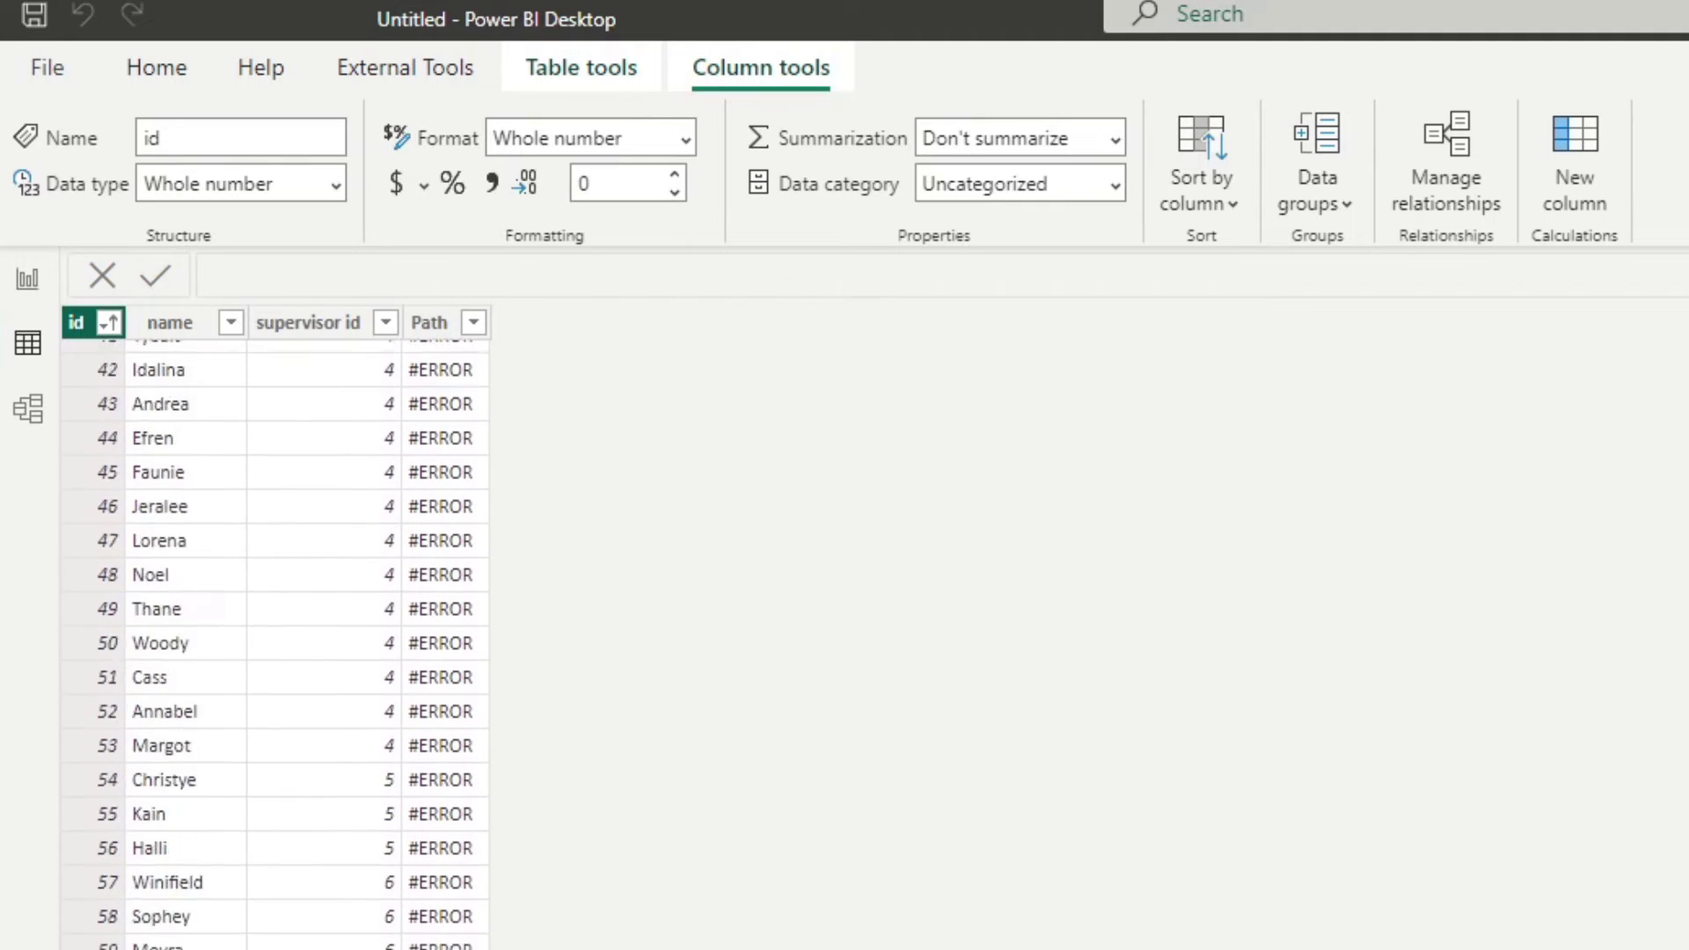
{"action": "left_click", "coordinate": [357, 847]}
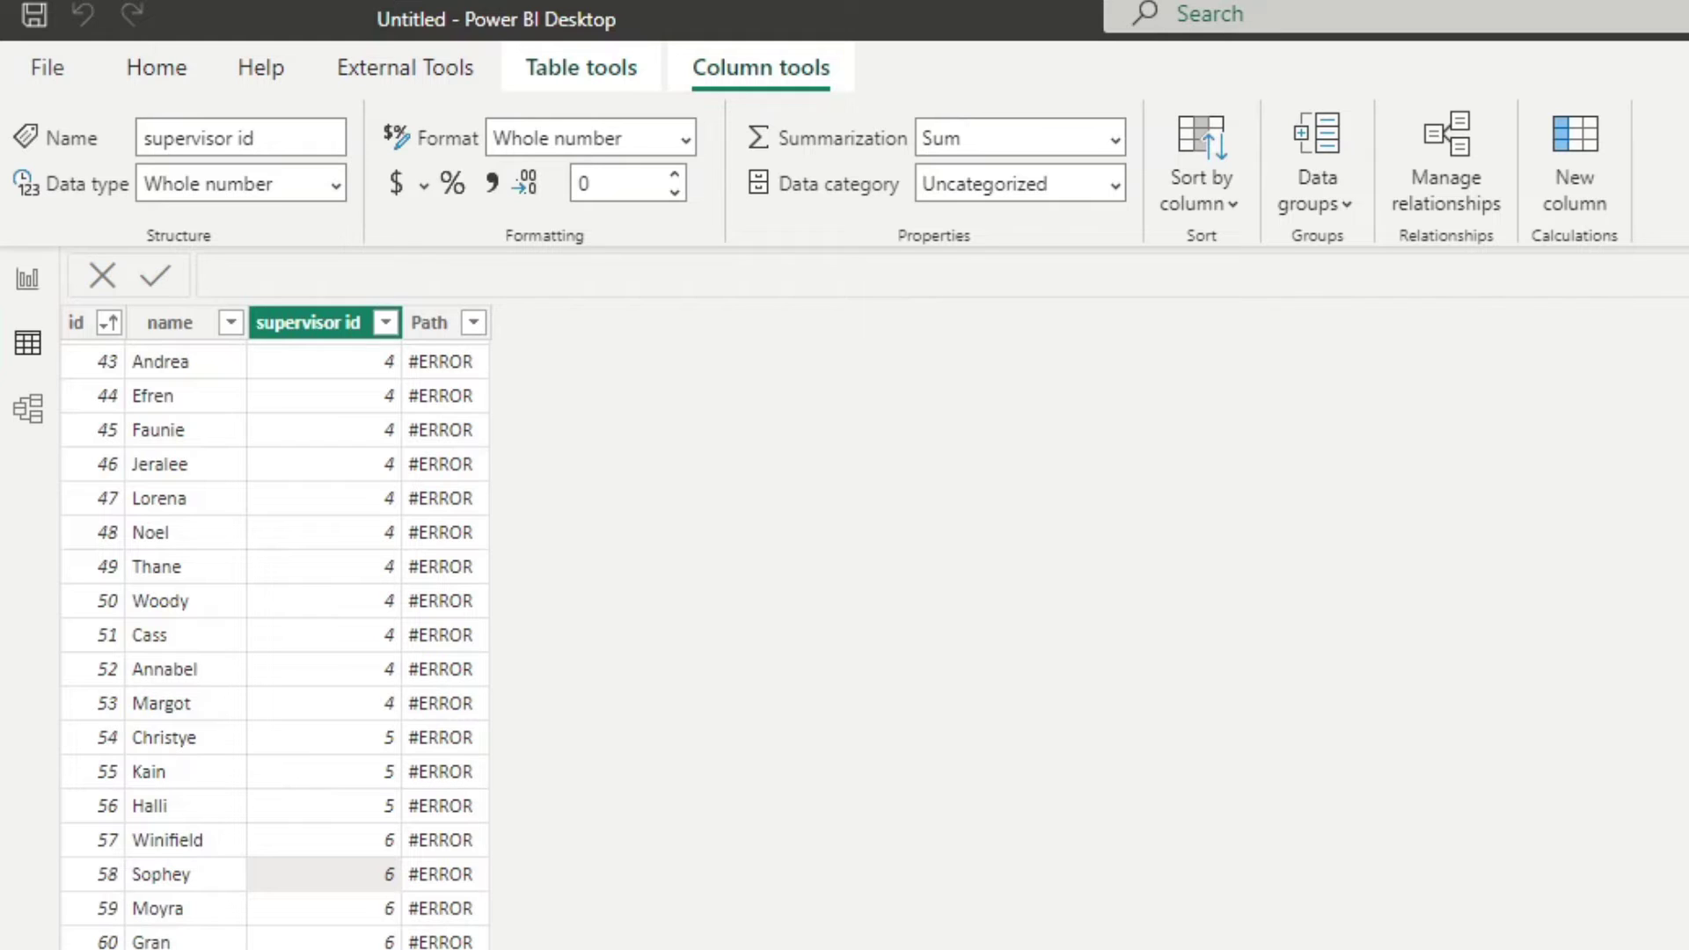
{"action": "left_click", "coordinate": [450, 679]}
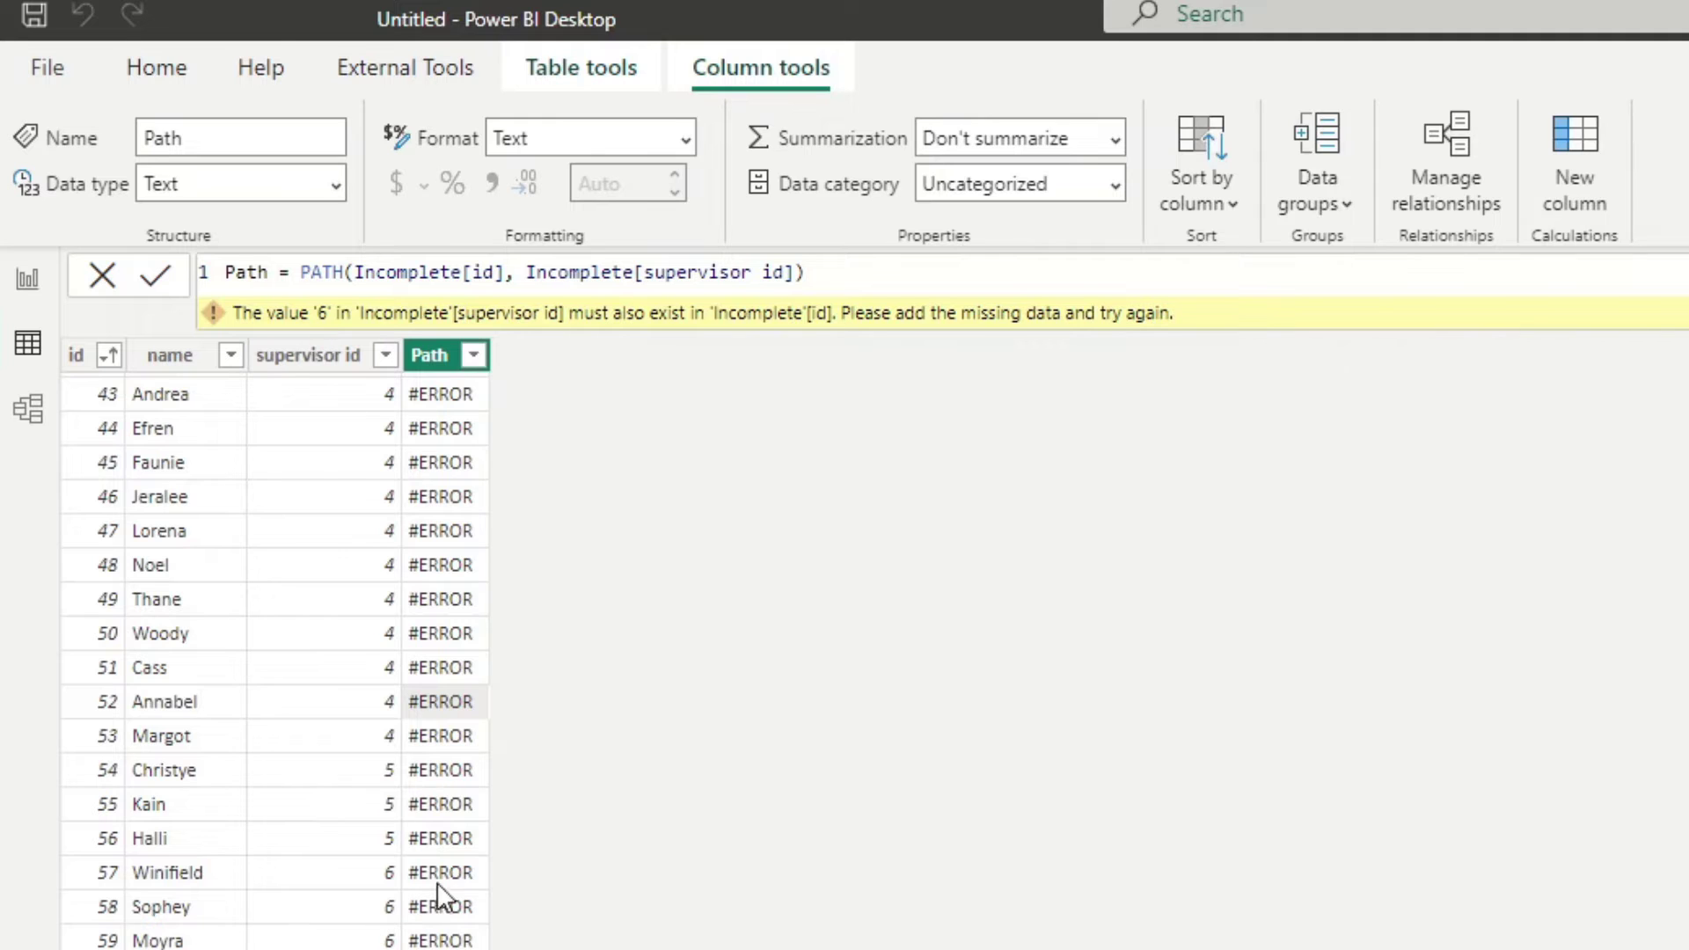
{"action": "left_click", "coordinate": [388, 873]}
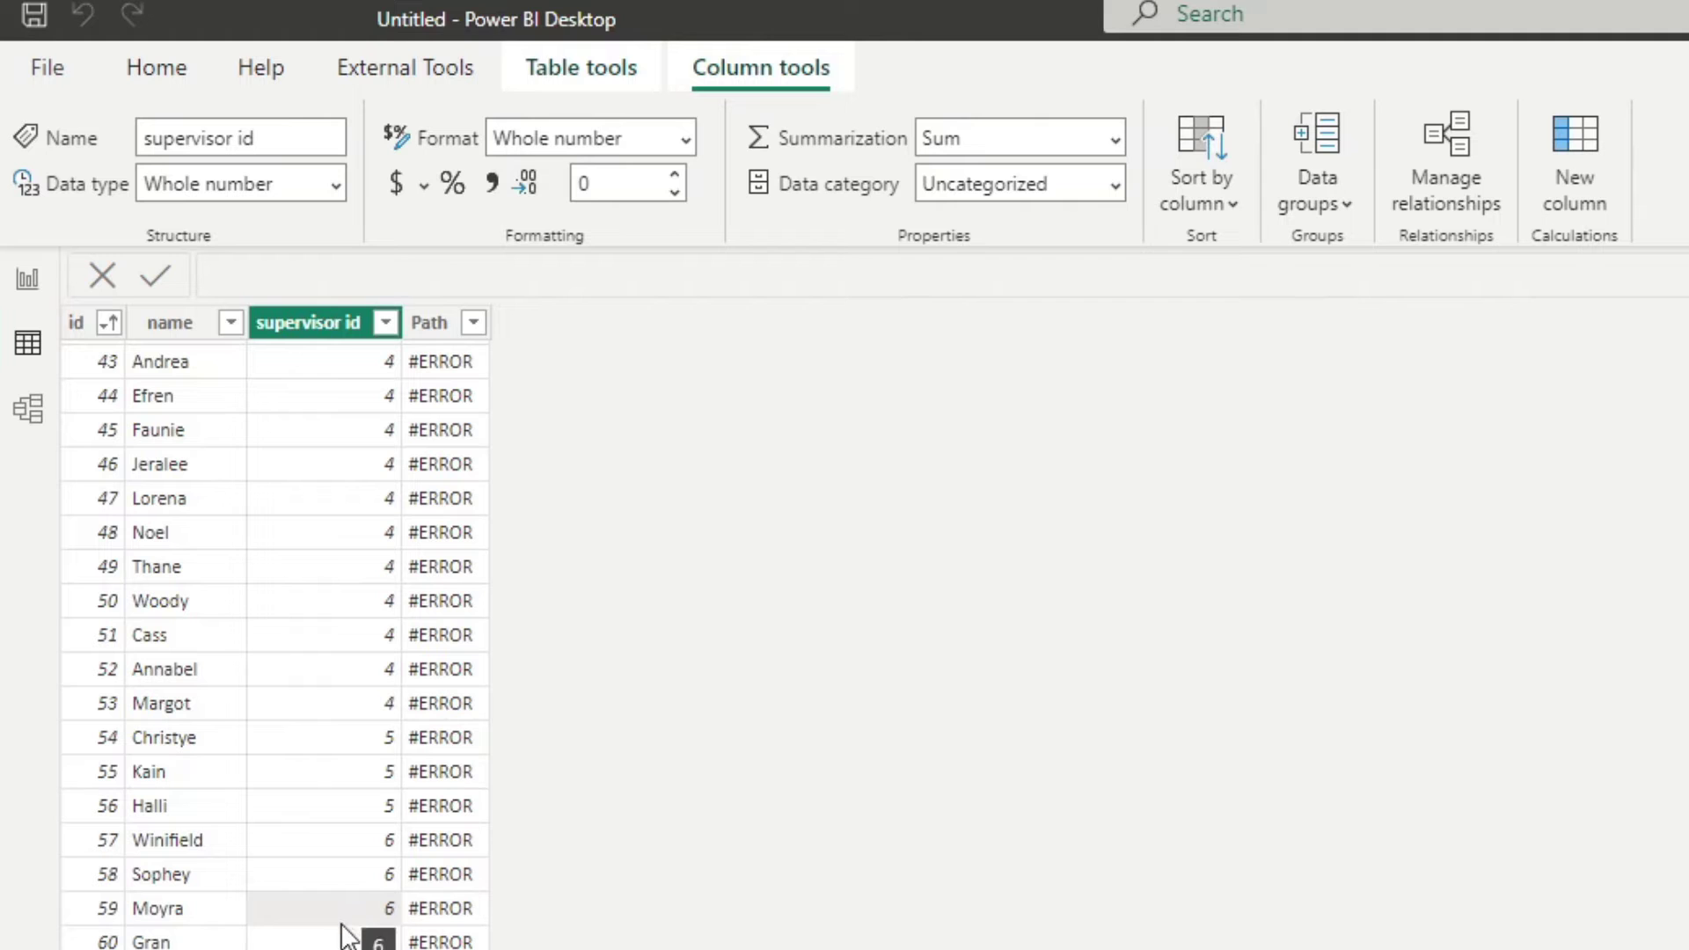
Step: Open the Employees workbook in Excel and scroll down to the affected rows
{"action": "key", "text": "alt+Tab"}
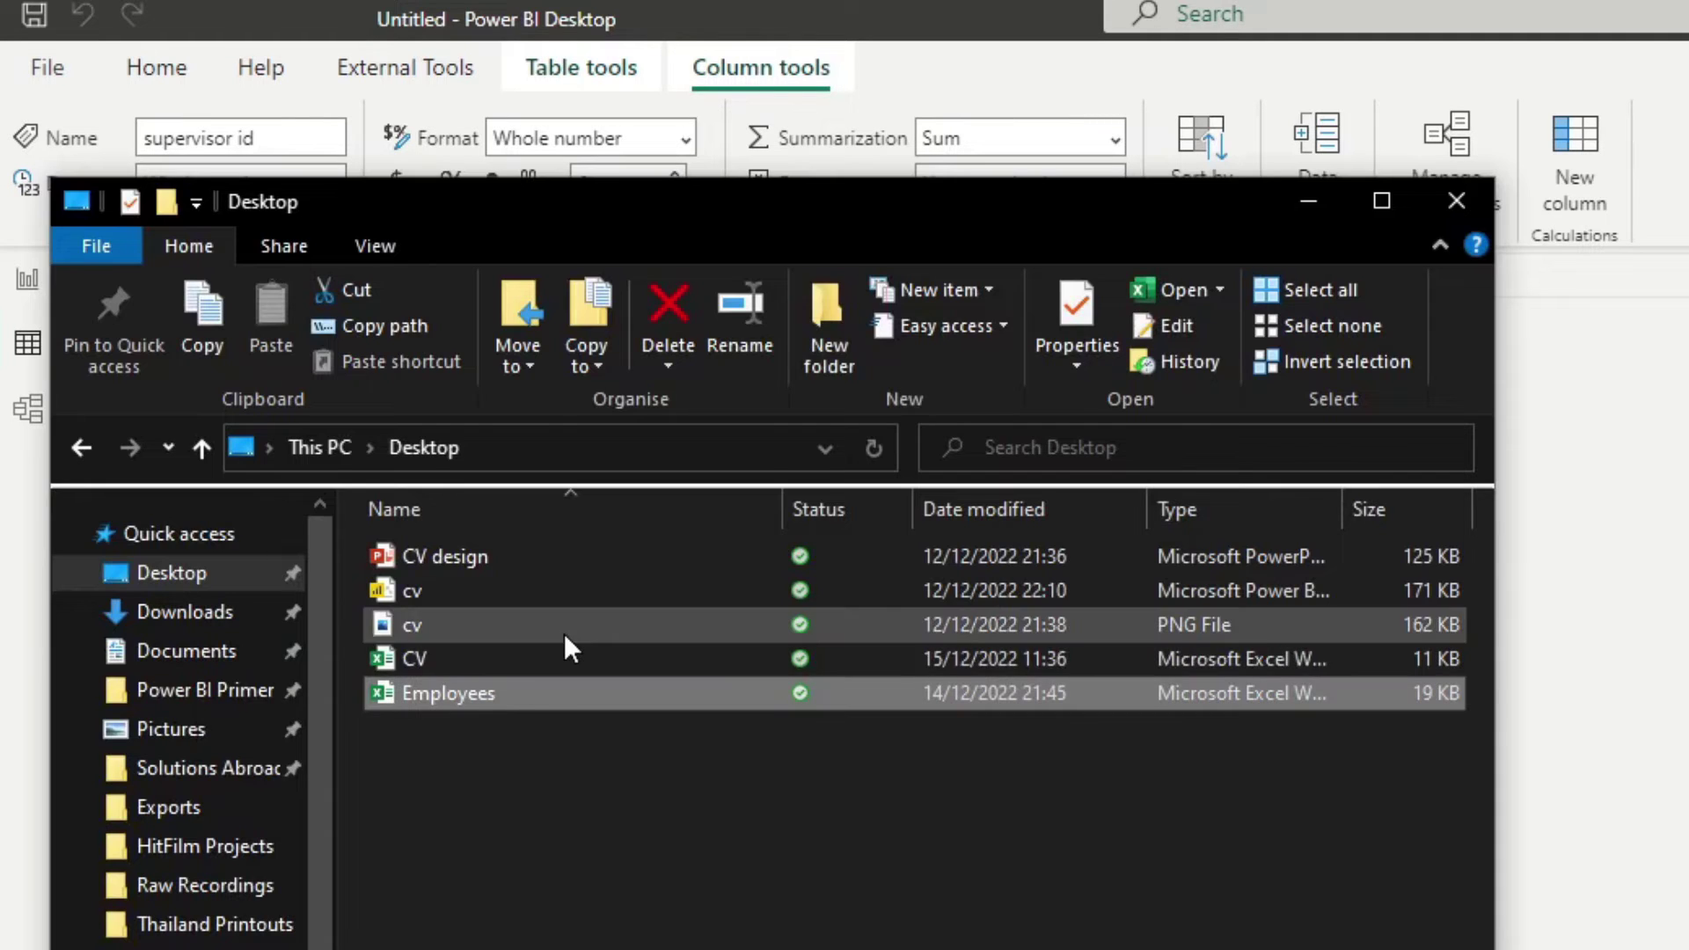
{"action": "double_click", "coordinate": [490, 691]}
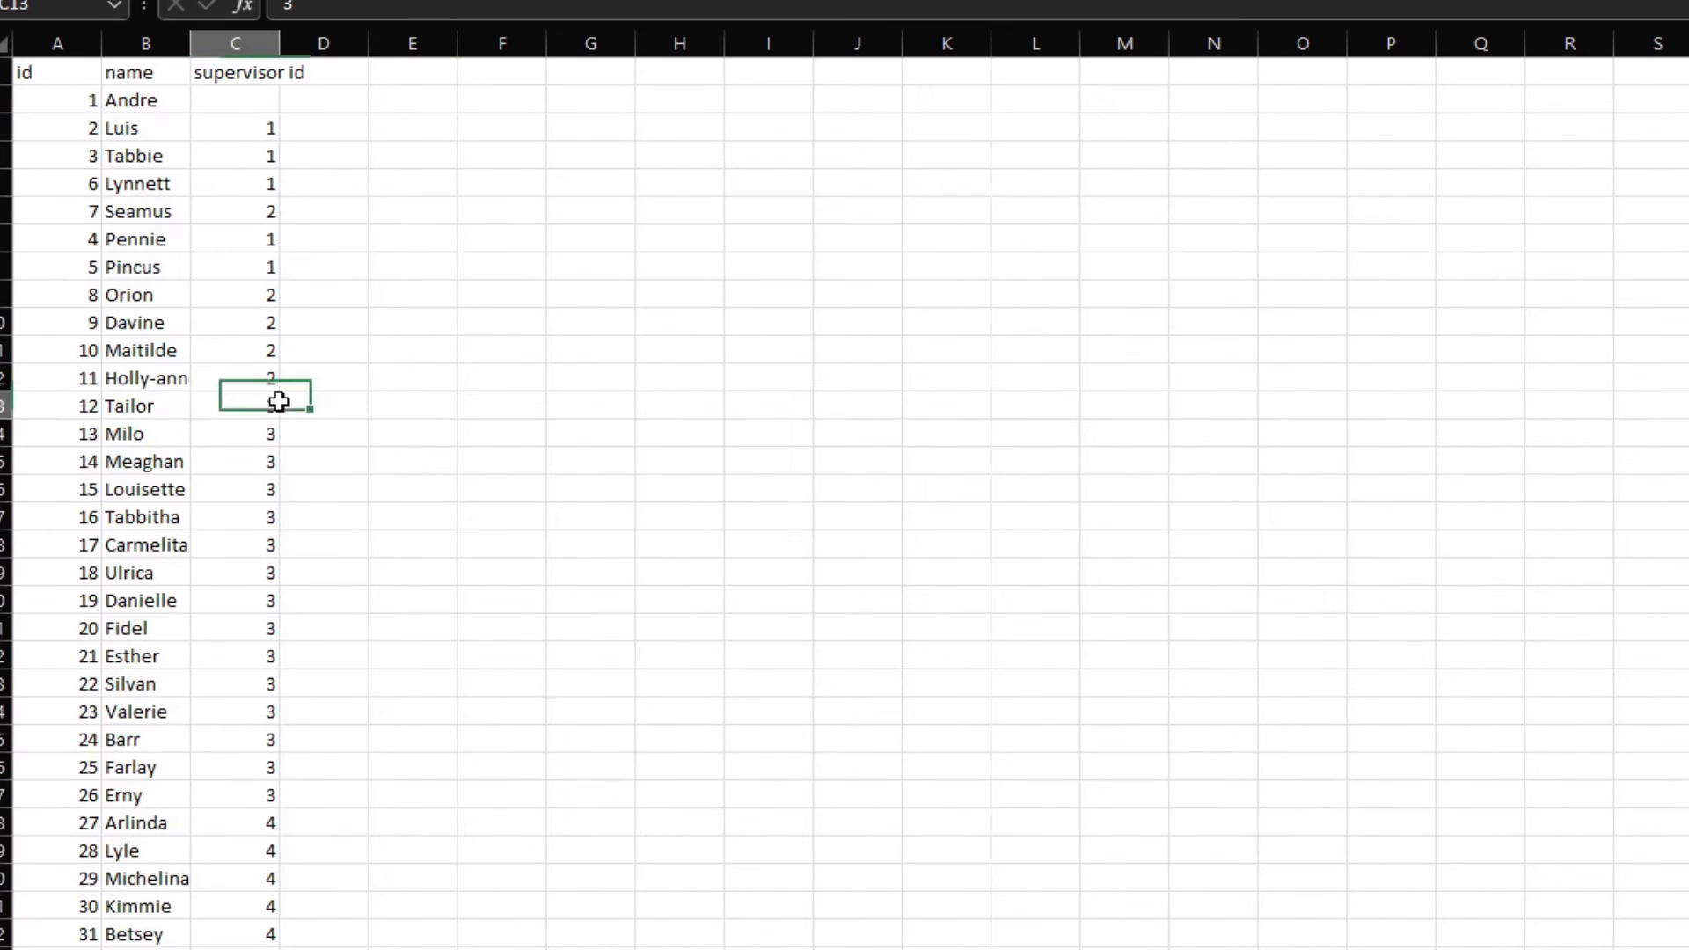
{"action": "left_click", "coordinate": [235, 406]}
{"action": "left_click", "coordinate": [501, 378]}
{"action": "scroll", "coordinate": [246, 652], "scroll_direction": "down", "scroll_amount": 12}
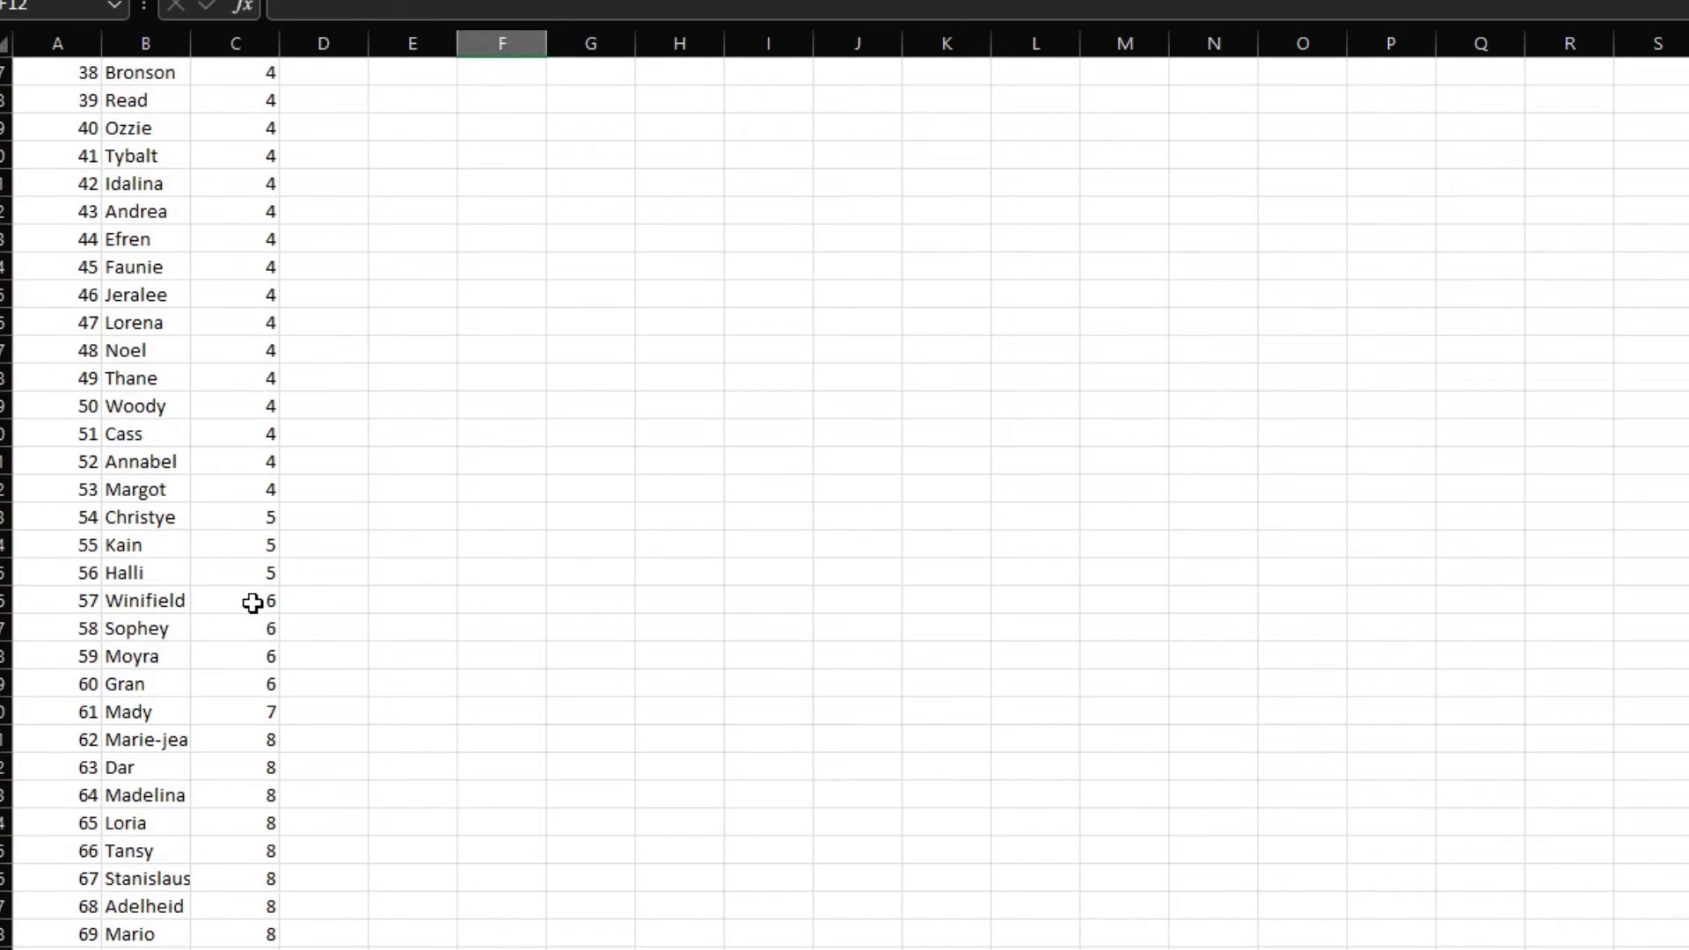
Step: Change the supervisor ids in C56:C59 from 6 to 1
{"action": "left_click_drag", "start_coordinate": [253, 600], "coordinate": [256, 684]}
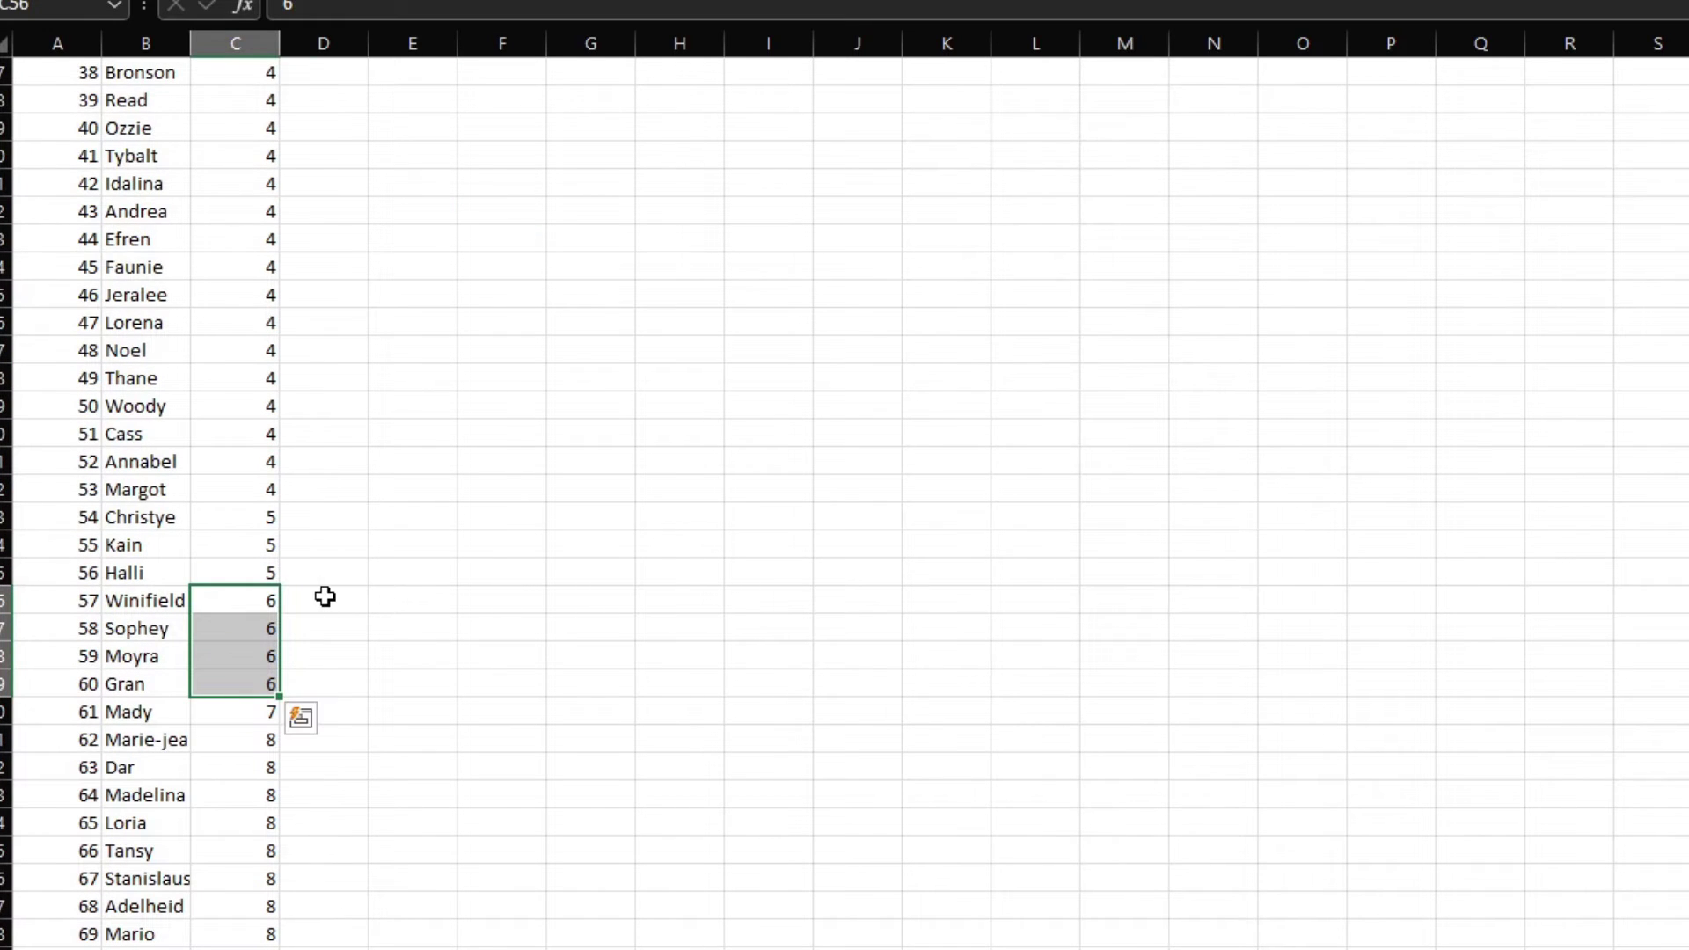
{"action": "type", "text": "1"}
{"action": "left_click", "coordinate": [256, 628]}
{"action": "type", "text": "1"}
{"action": "left_click", "coordinate": [252, 656]}
{"action": "type", "text": "1"}
{"action": "left_click", "coordinate": [254, 683]}
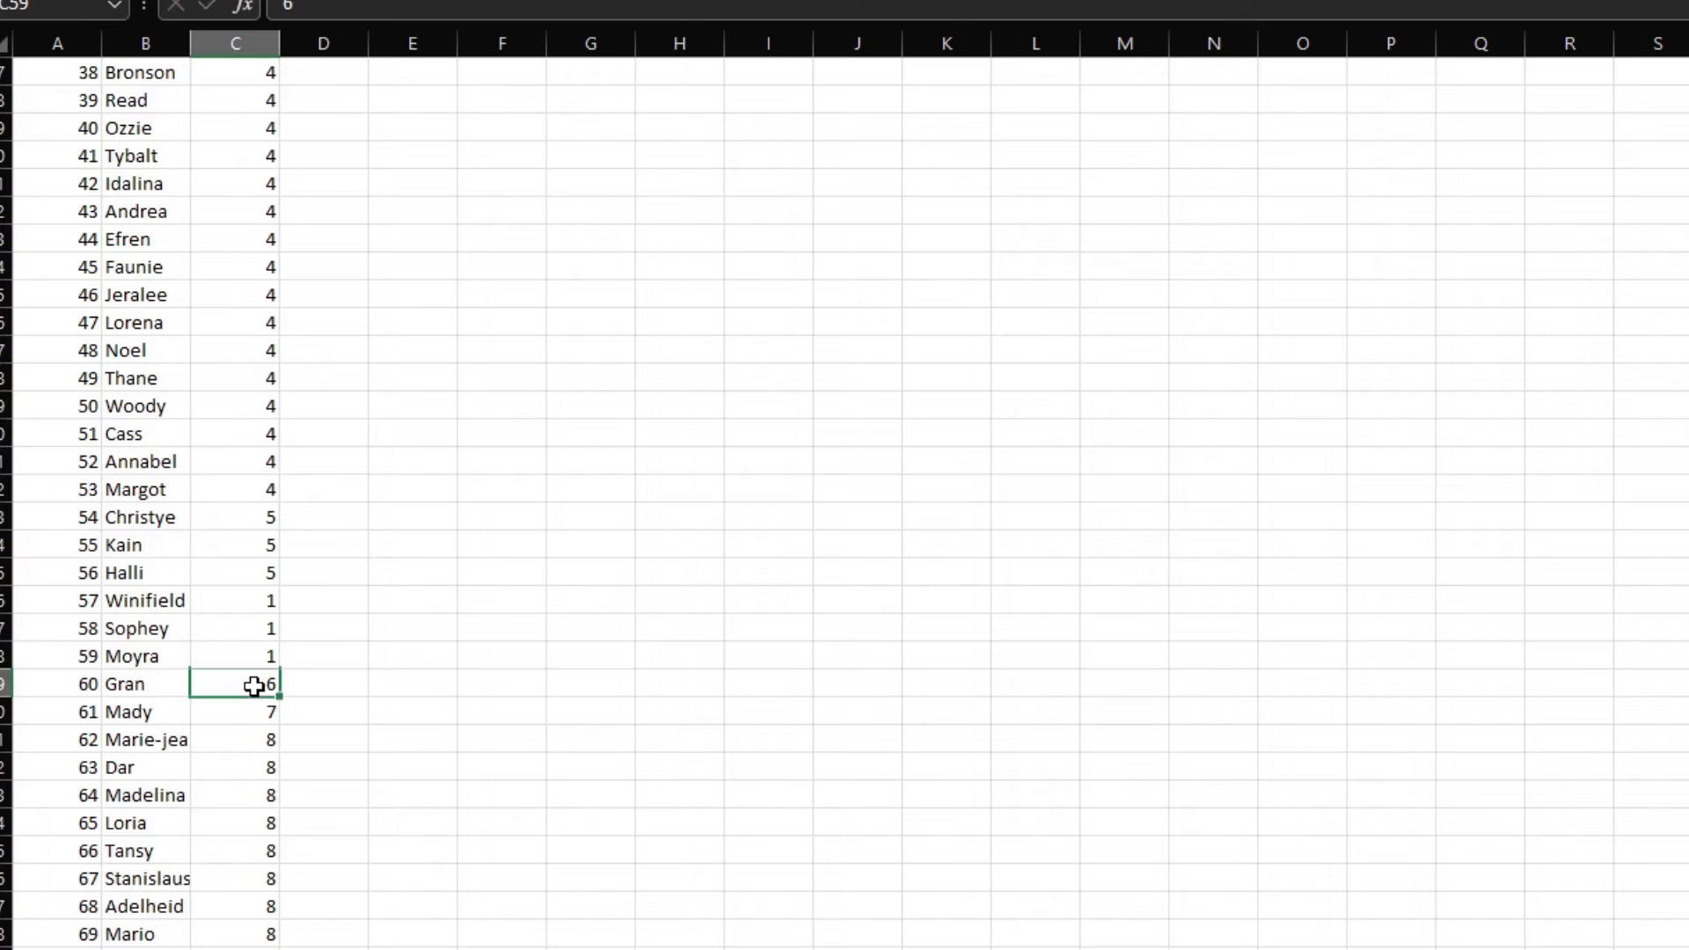
{"action": "type", "text": "1"}
{"action": "left_click", "coordinate": [247, 607]}
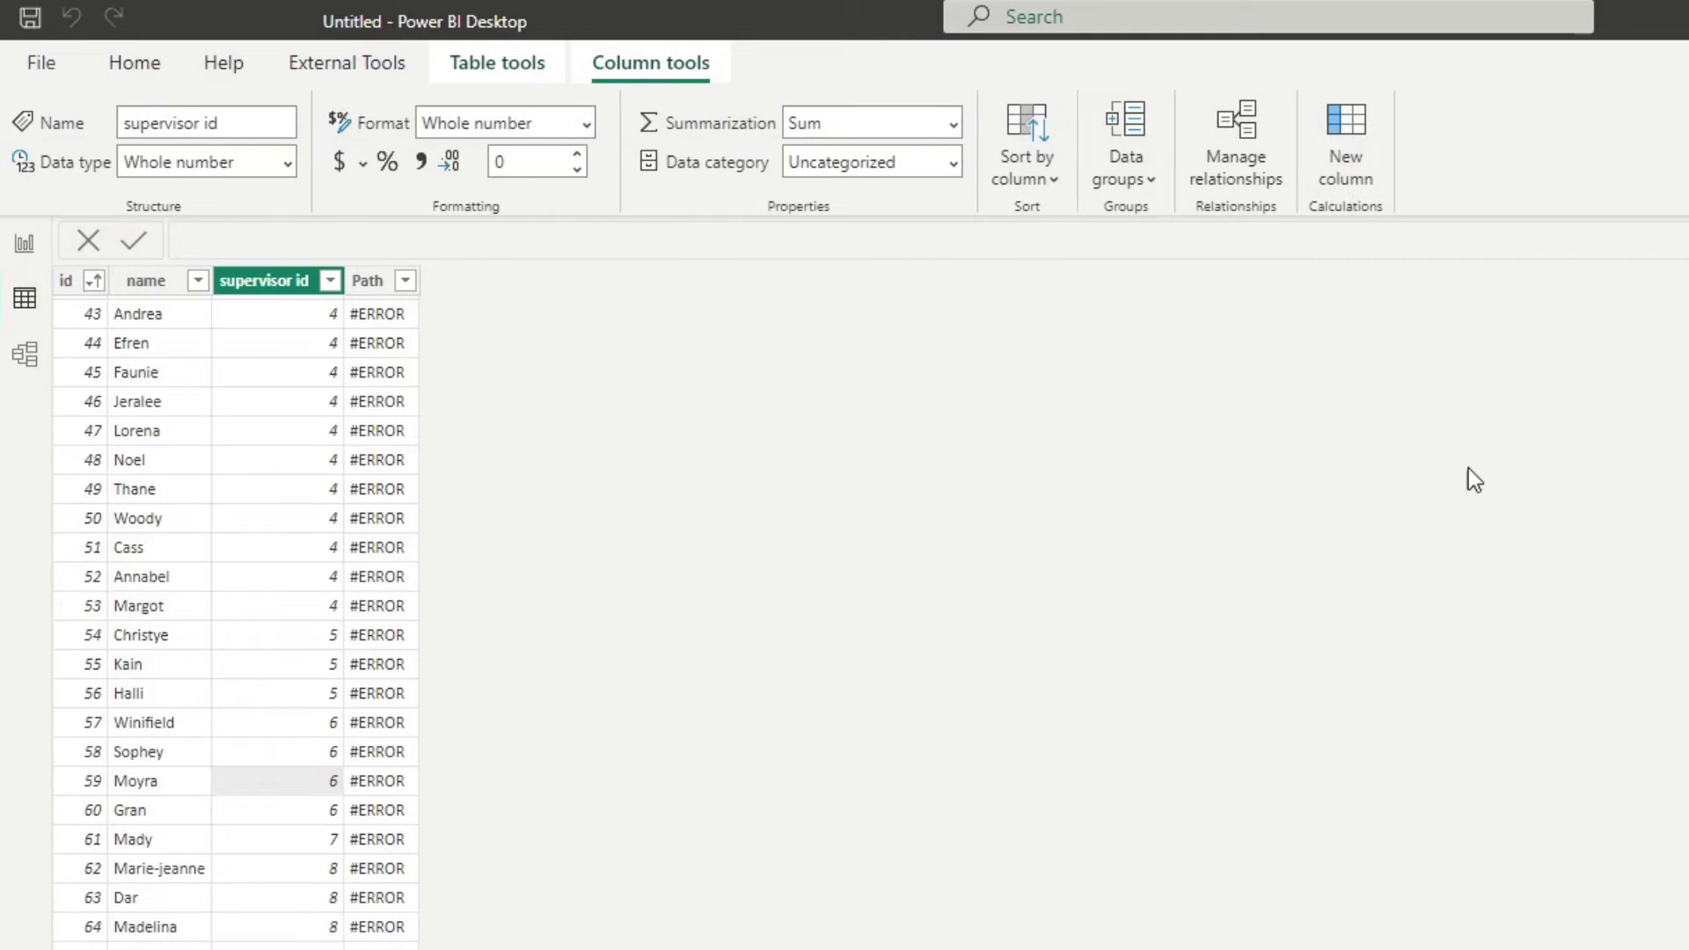
Step: Refresh the data and view the Path error, now citing missing supervisor id 7
{"action": "left_click", "coordinate": [134, 63]}
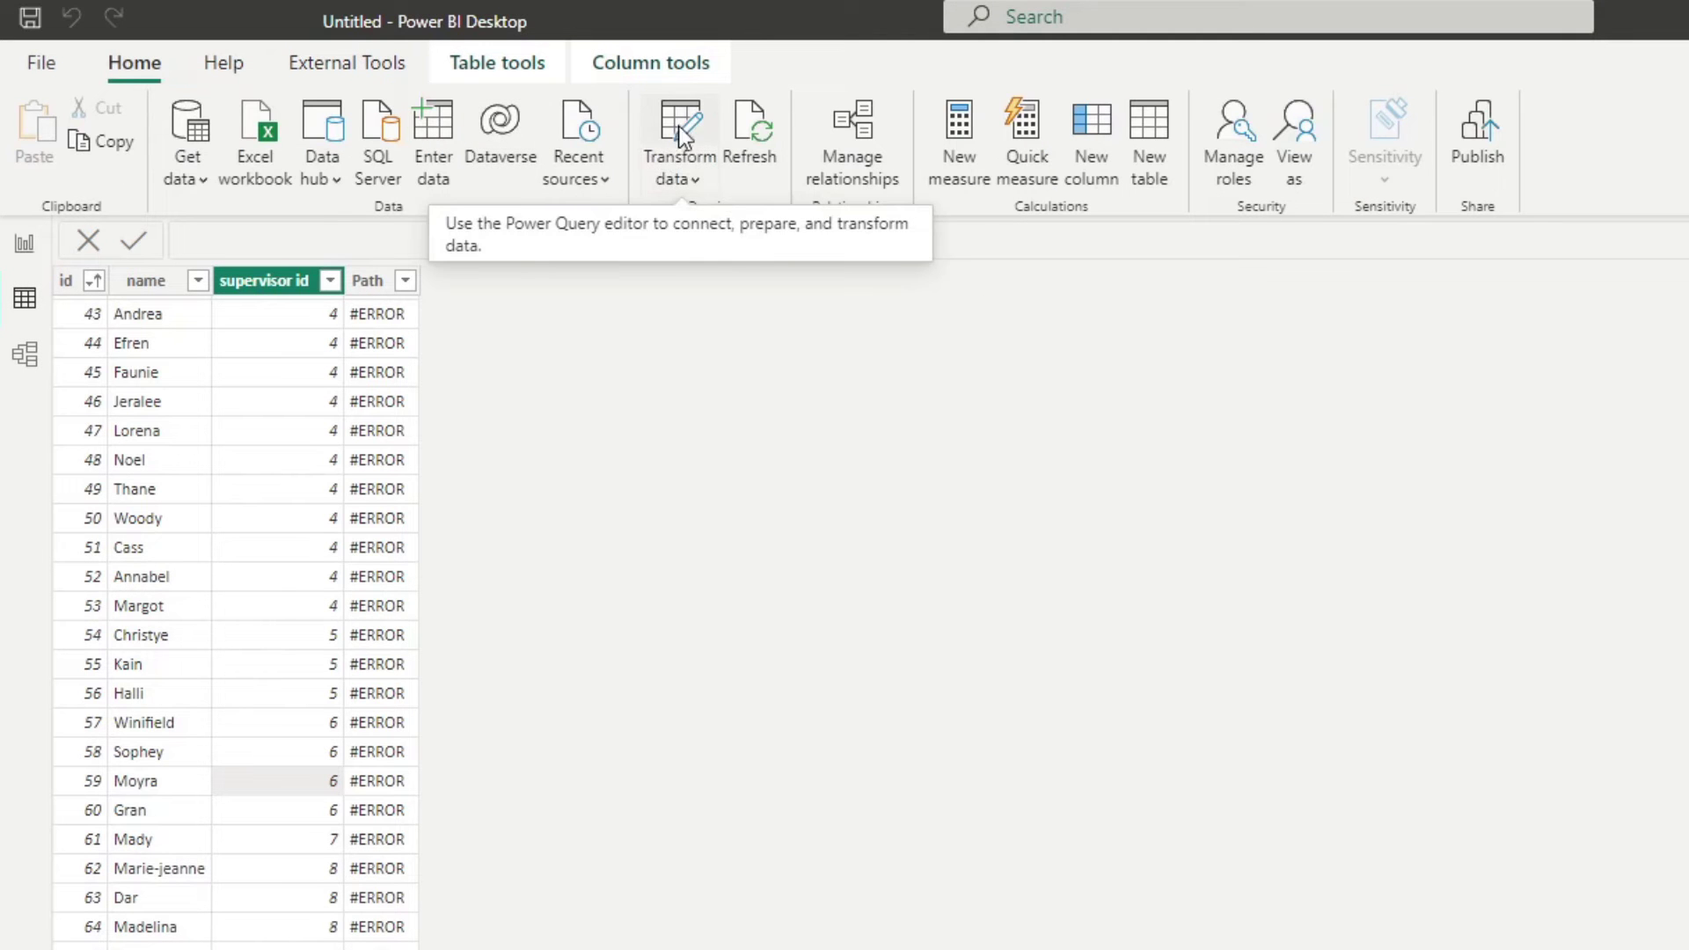
{"action": "left_click", "coordinate": [747, 121]}
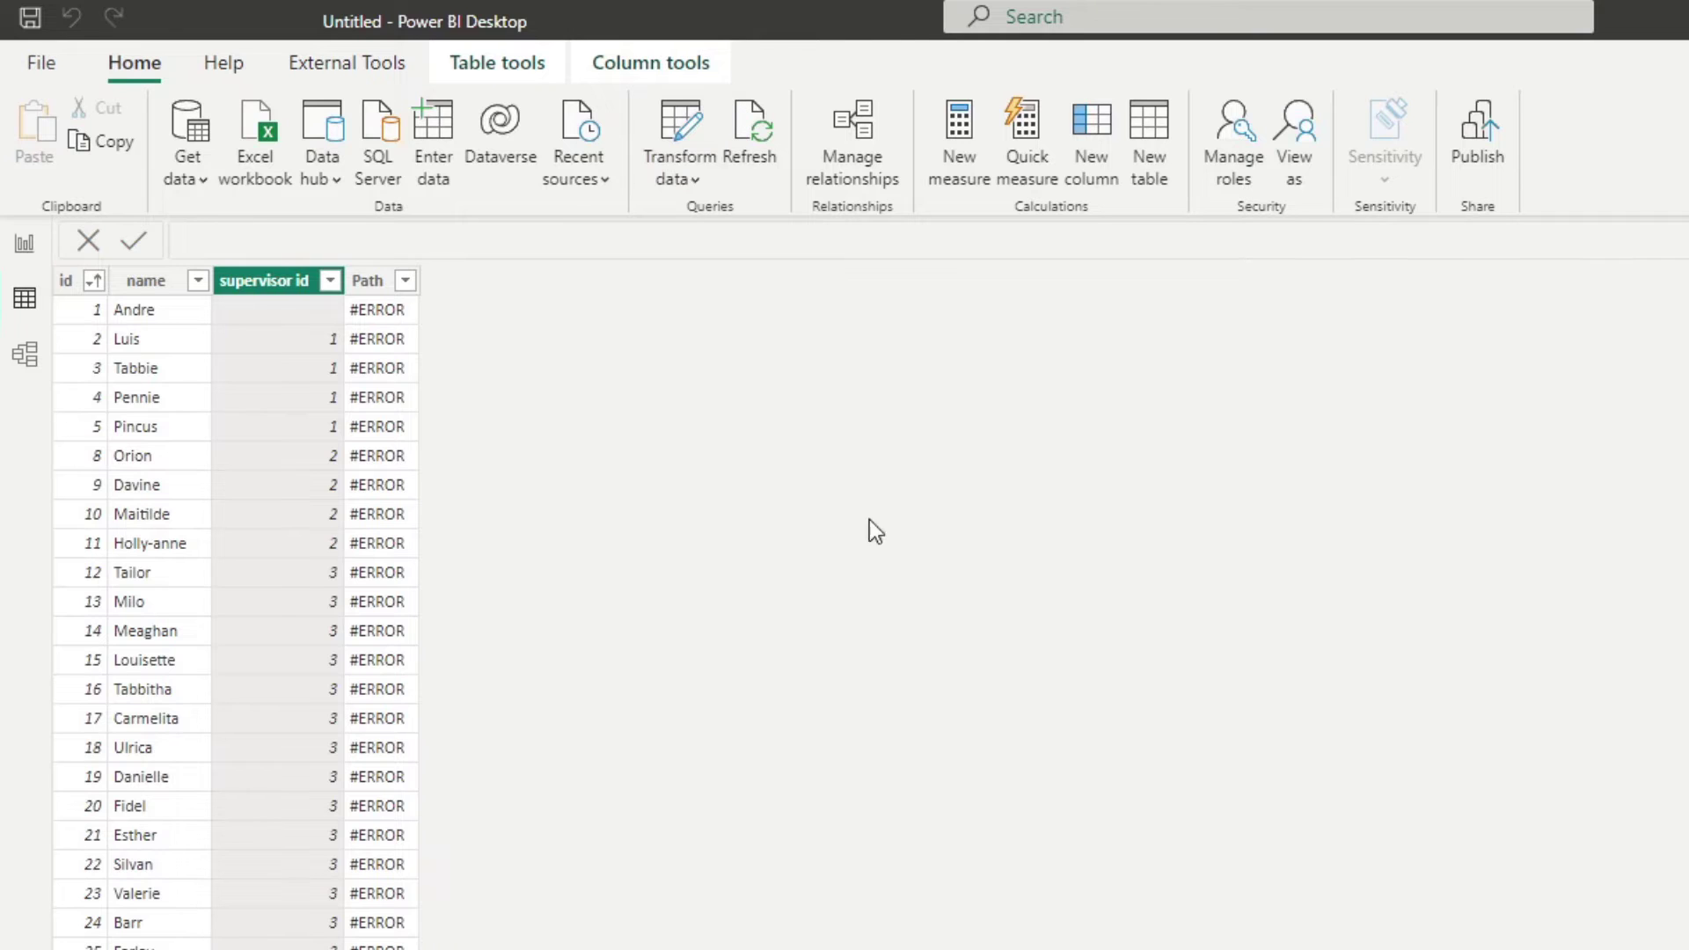
{"action": "left_click", "coordinate": [362, 426]}
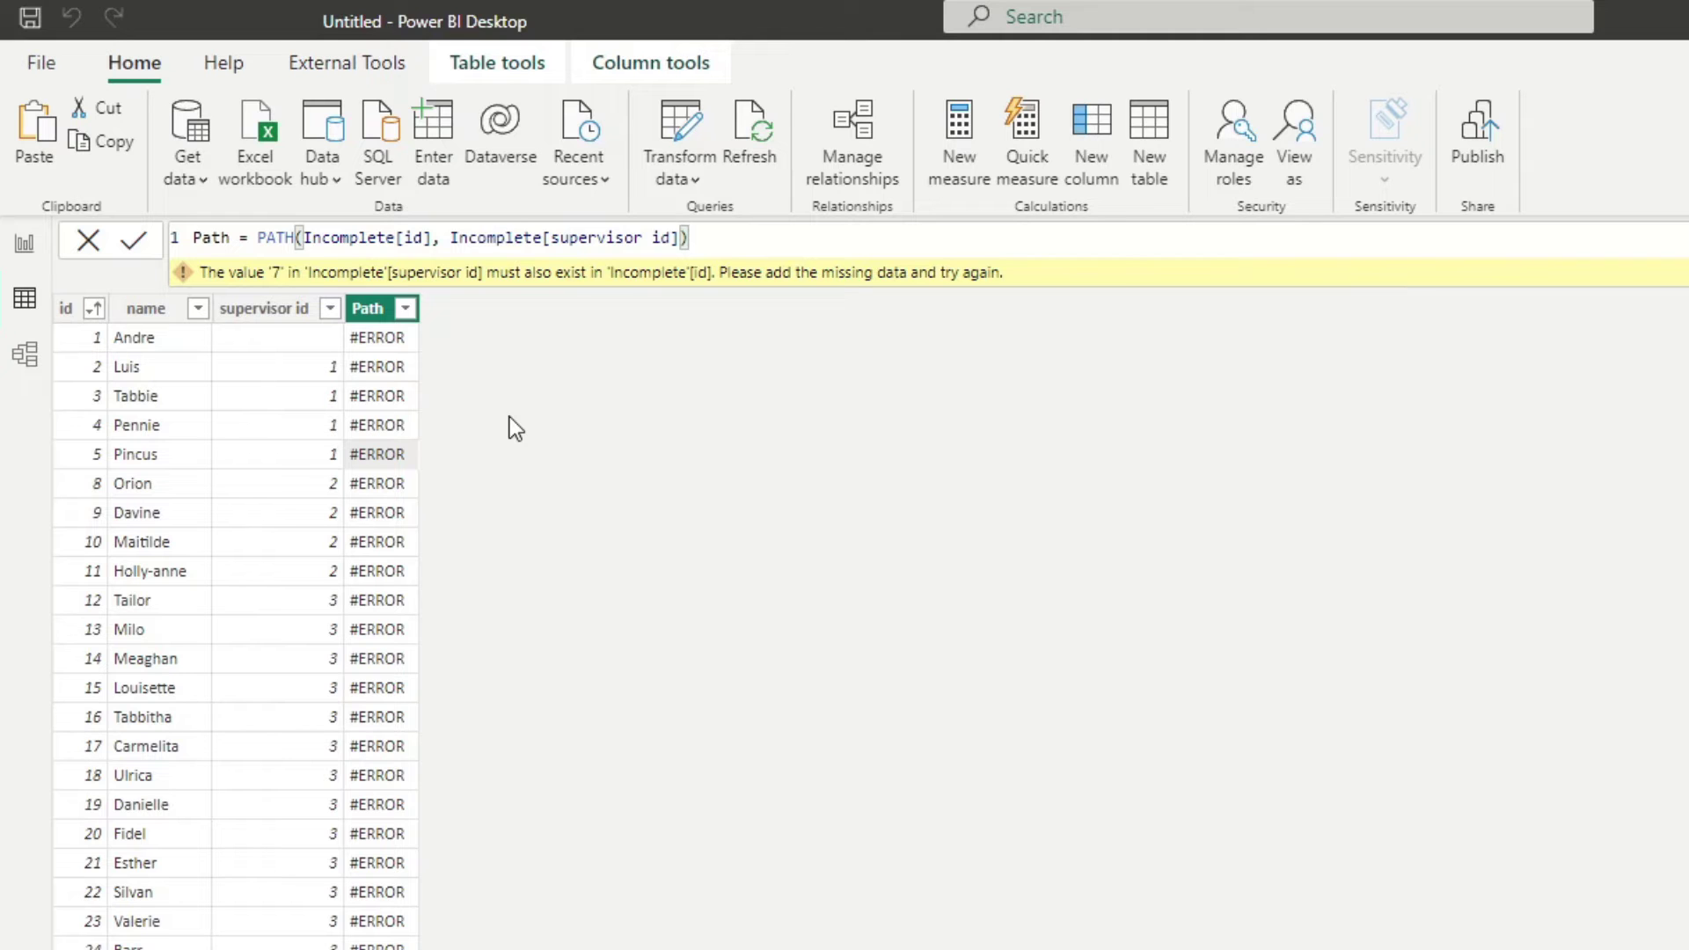
Step: In Power Query Editor, delete the old Employees query and rename Incomplete to Employees
{"action": "left_click", "coordinate": [702, 122]}
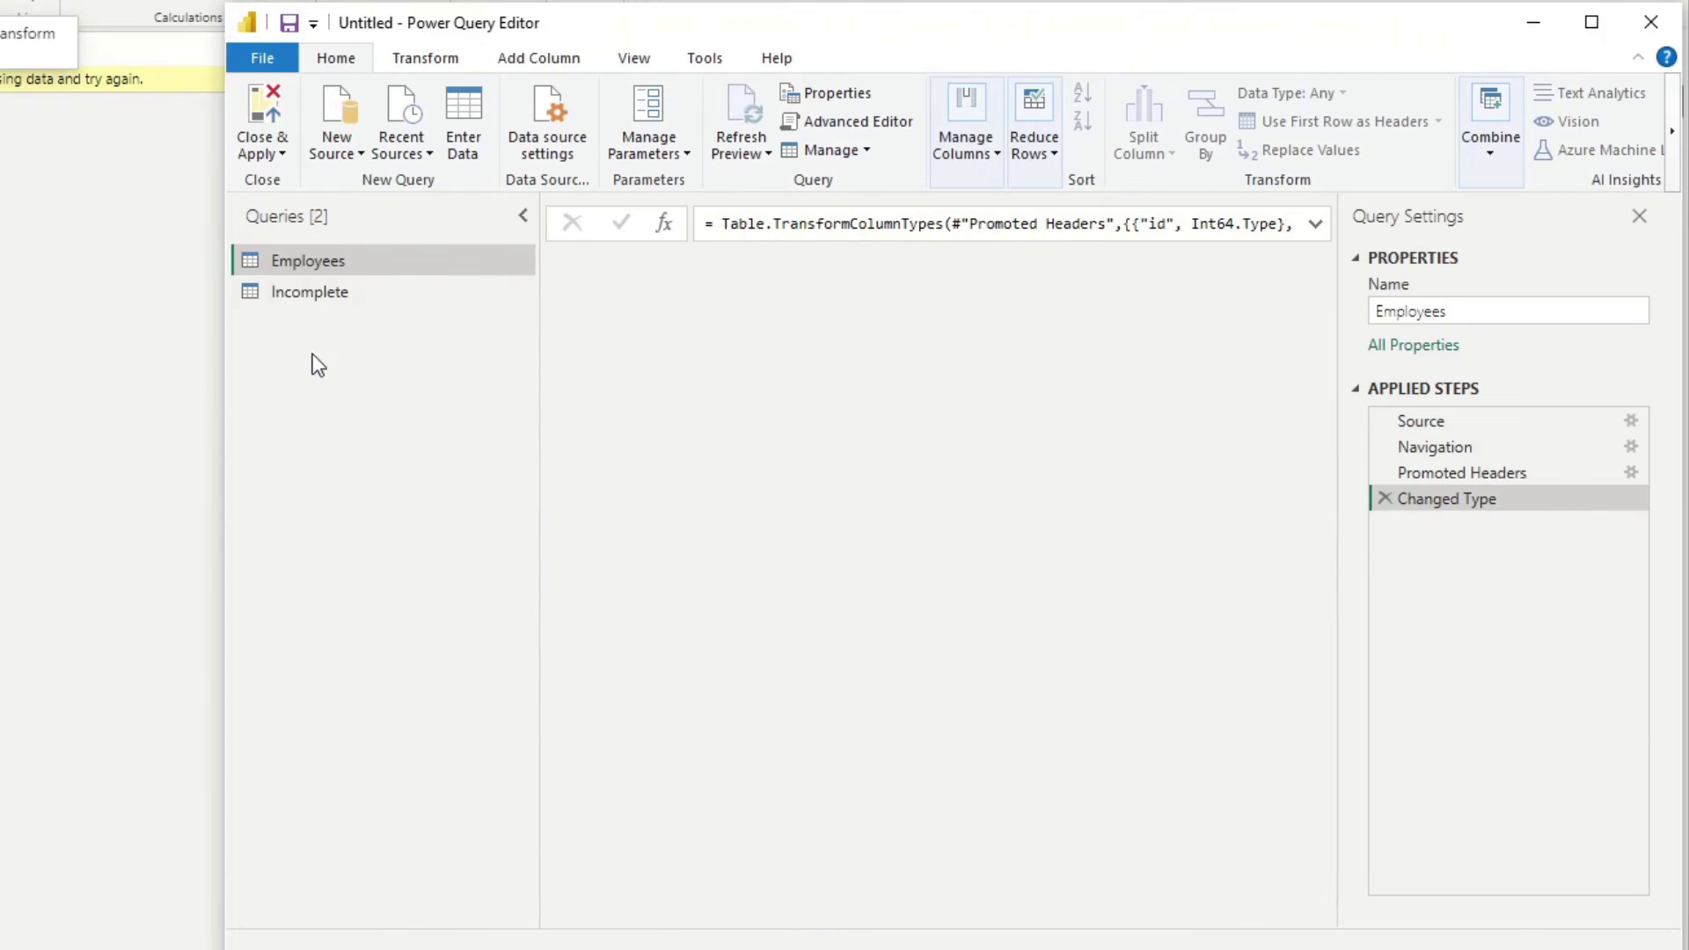
{"action": "right_click", "coordinate": [315, 269]}
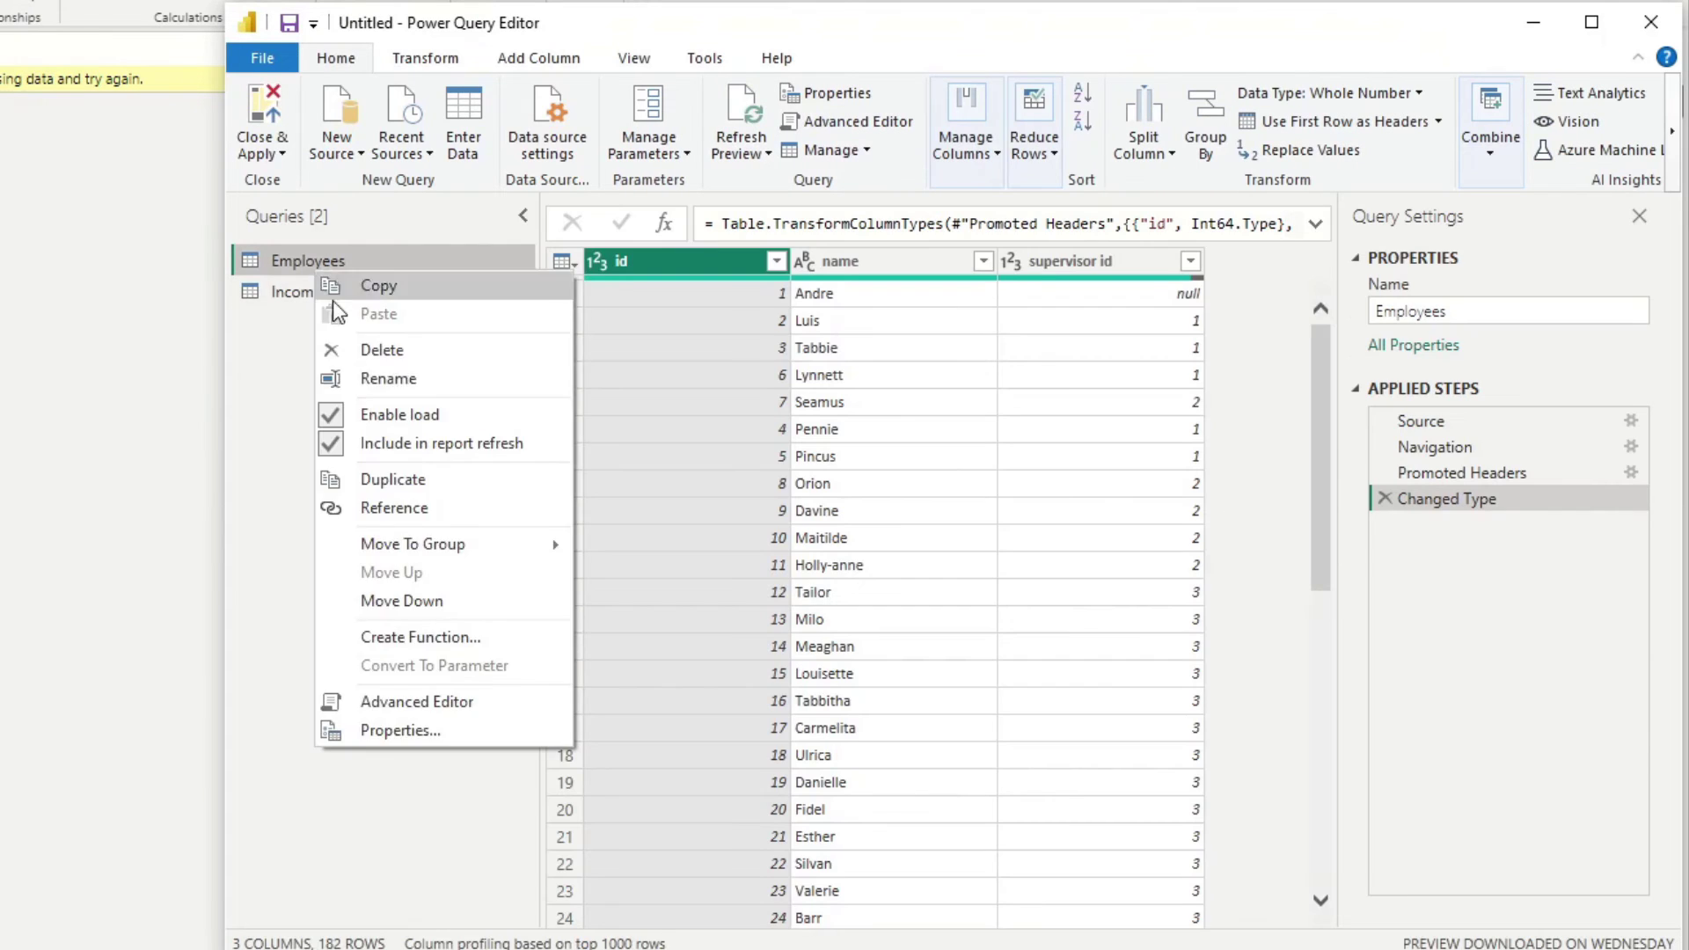
{"action": "left_click", "coordinate": [381, 350]}
{"action": "key", "text": "Return"}
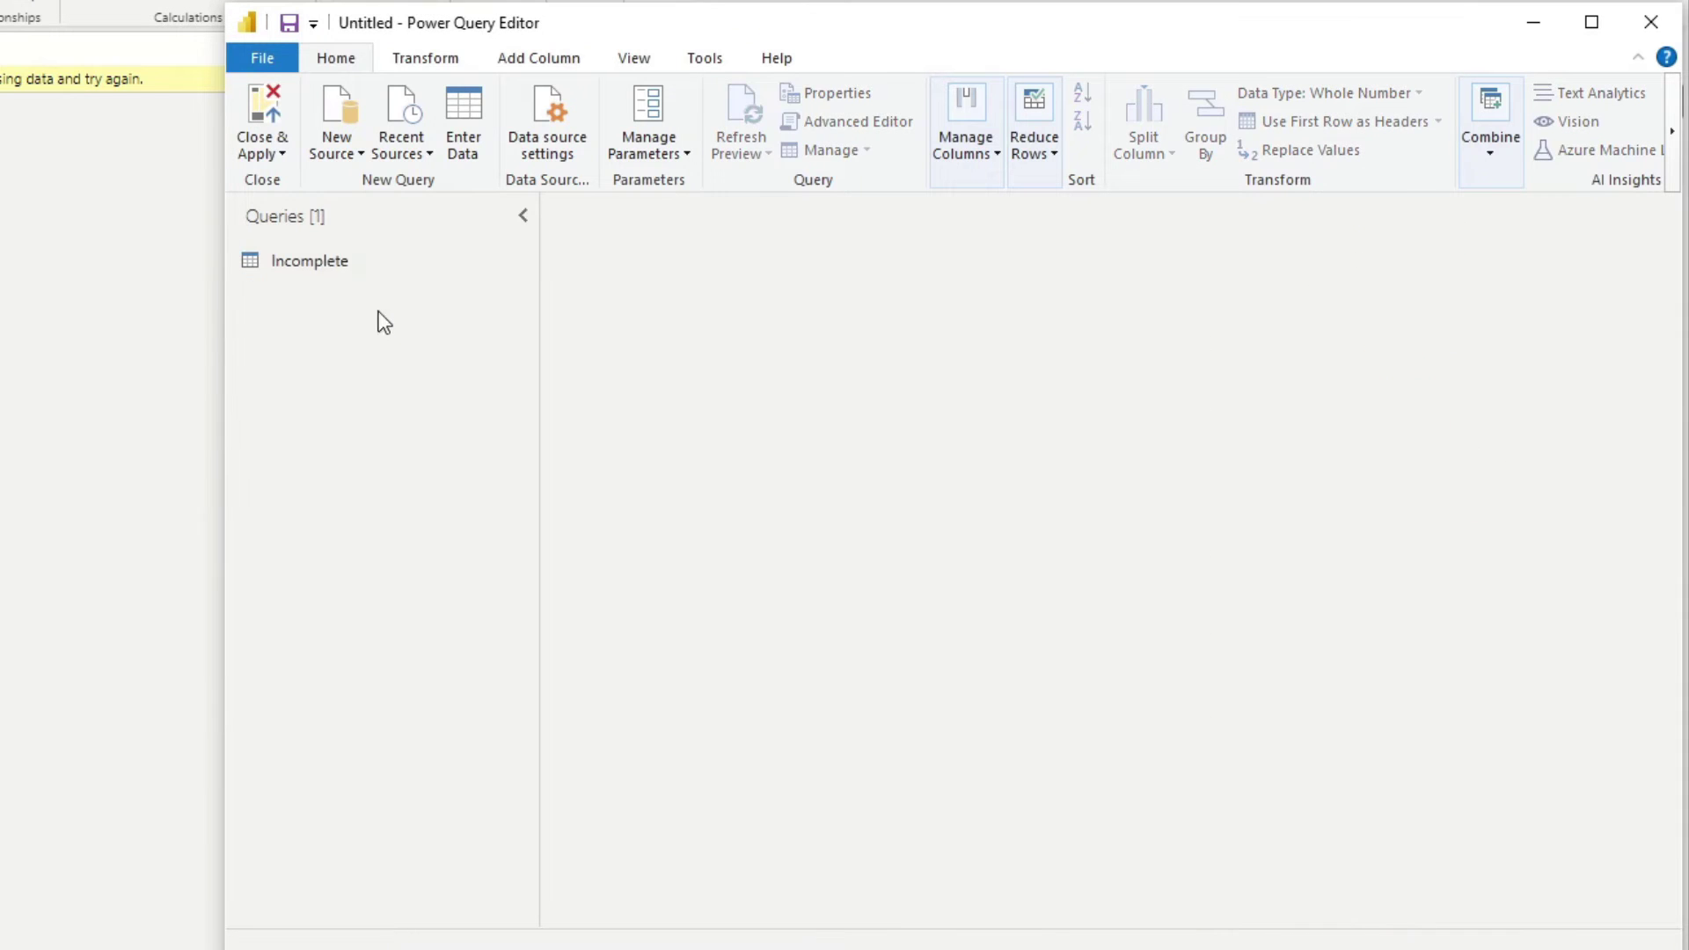
{"action": "left_click", "coordinate": [348, 264]}
{"action": "left_click", "coordinate": [350, 264]}
{"action": "type", "text": "Employees"}
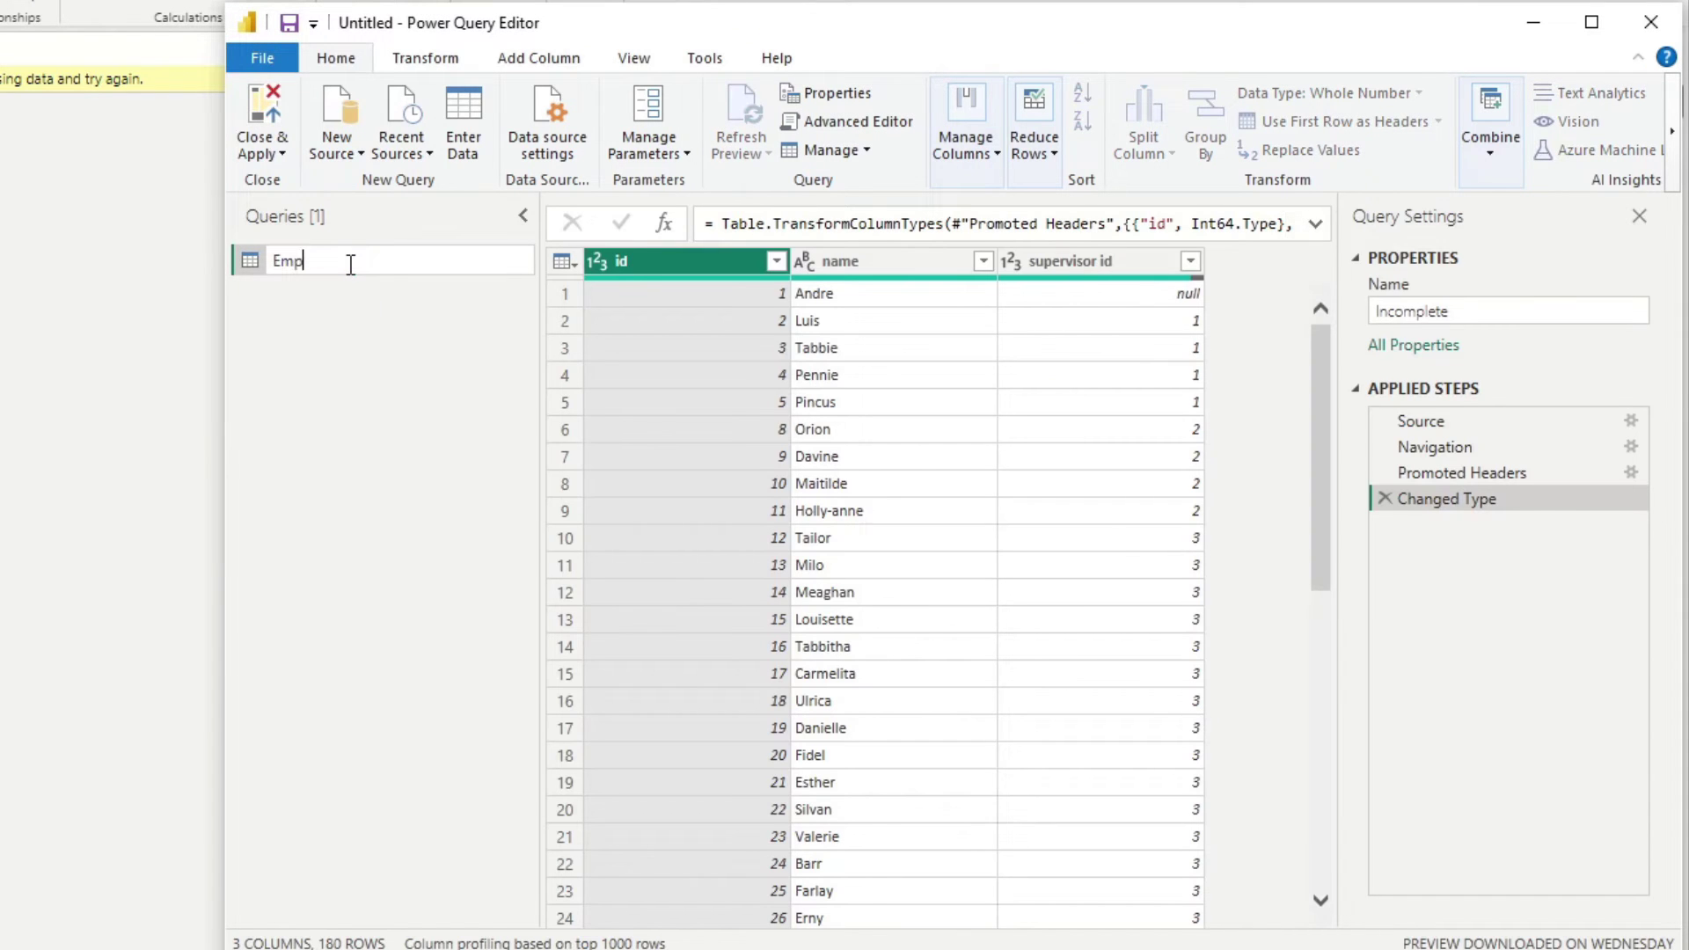
{"action": "key", "text": "Return"}
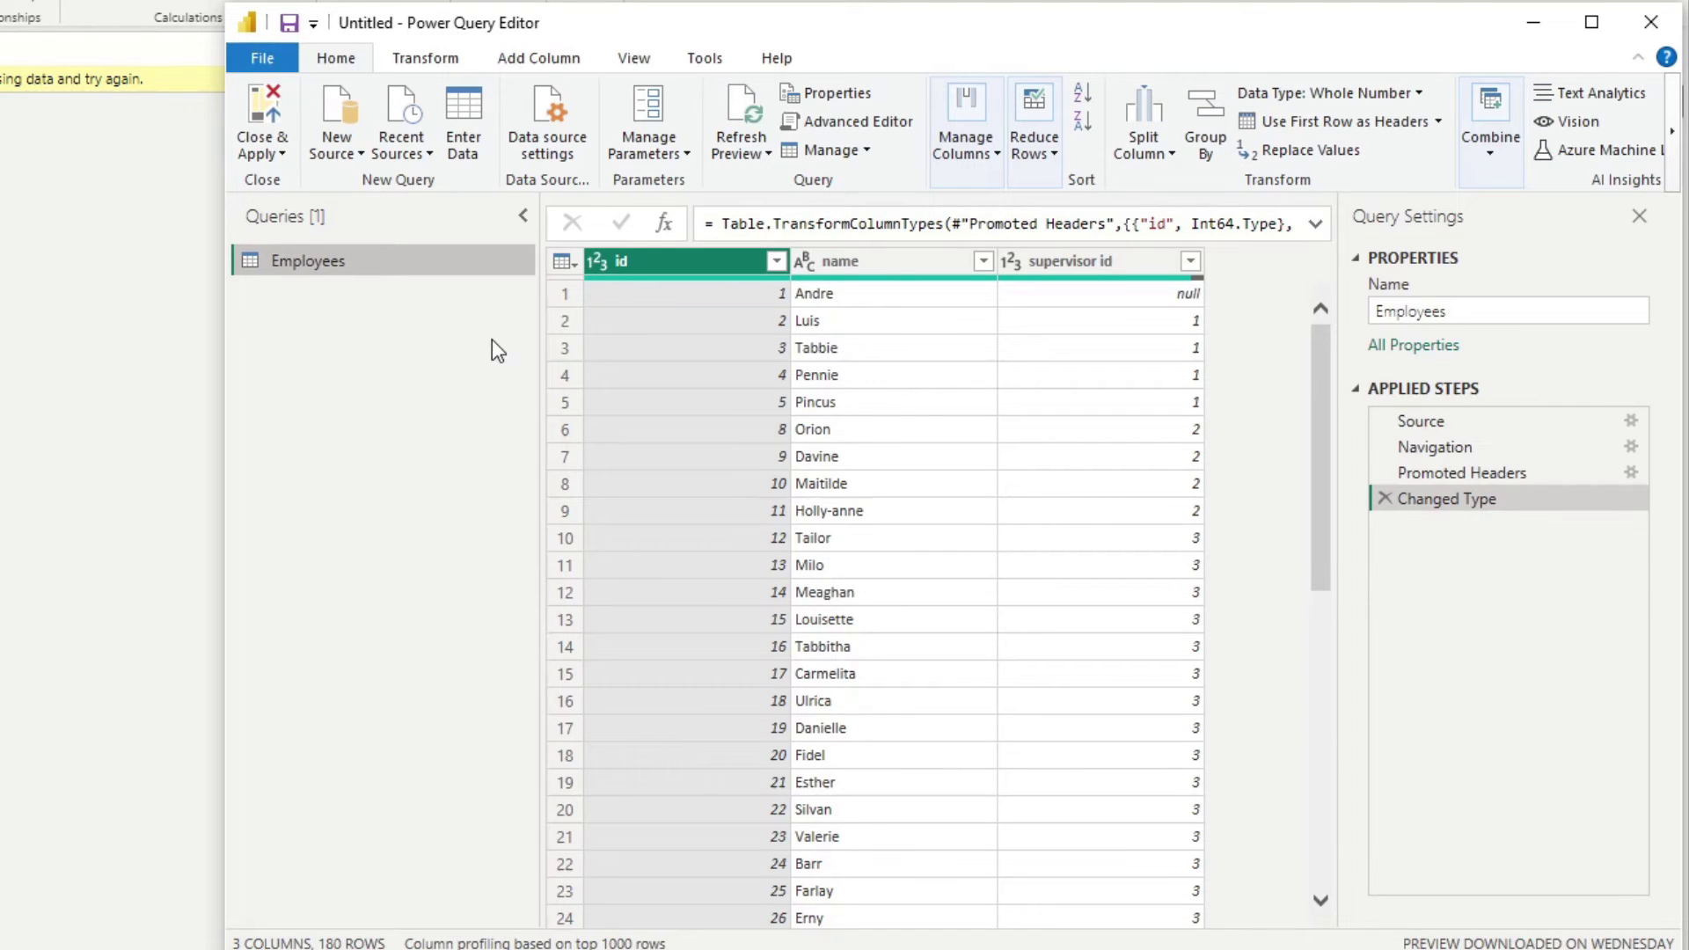
Step: Duplicate Employees as a Supervisors query and turn off its Enable load
{"action": "right_click", "coordinate": [329, 261]}
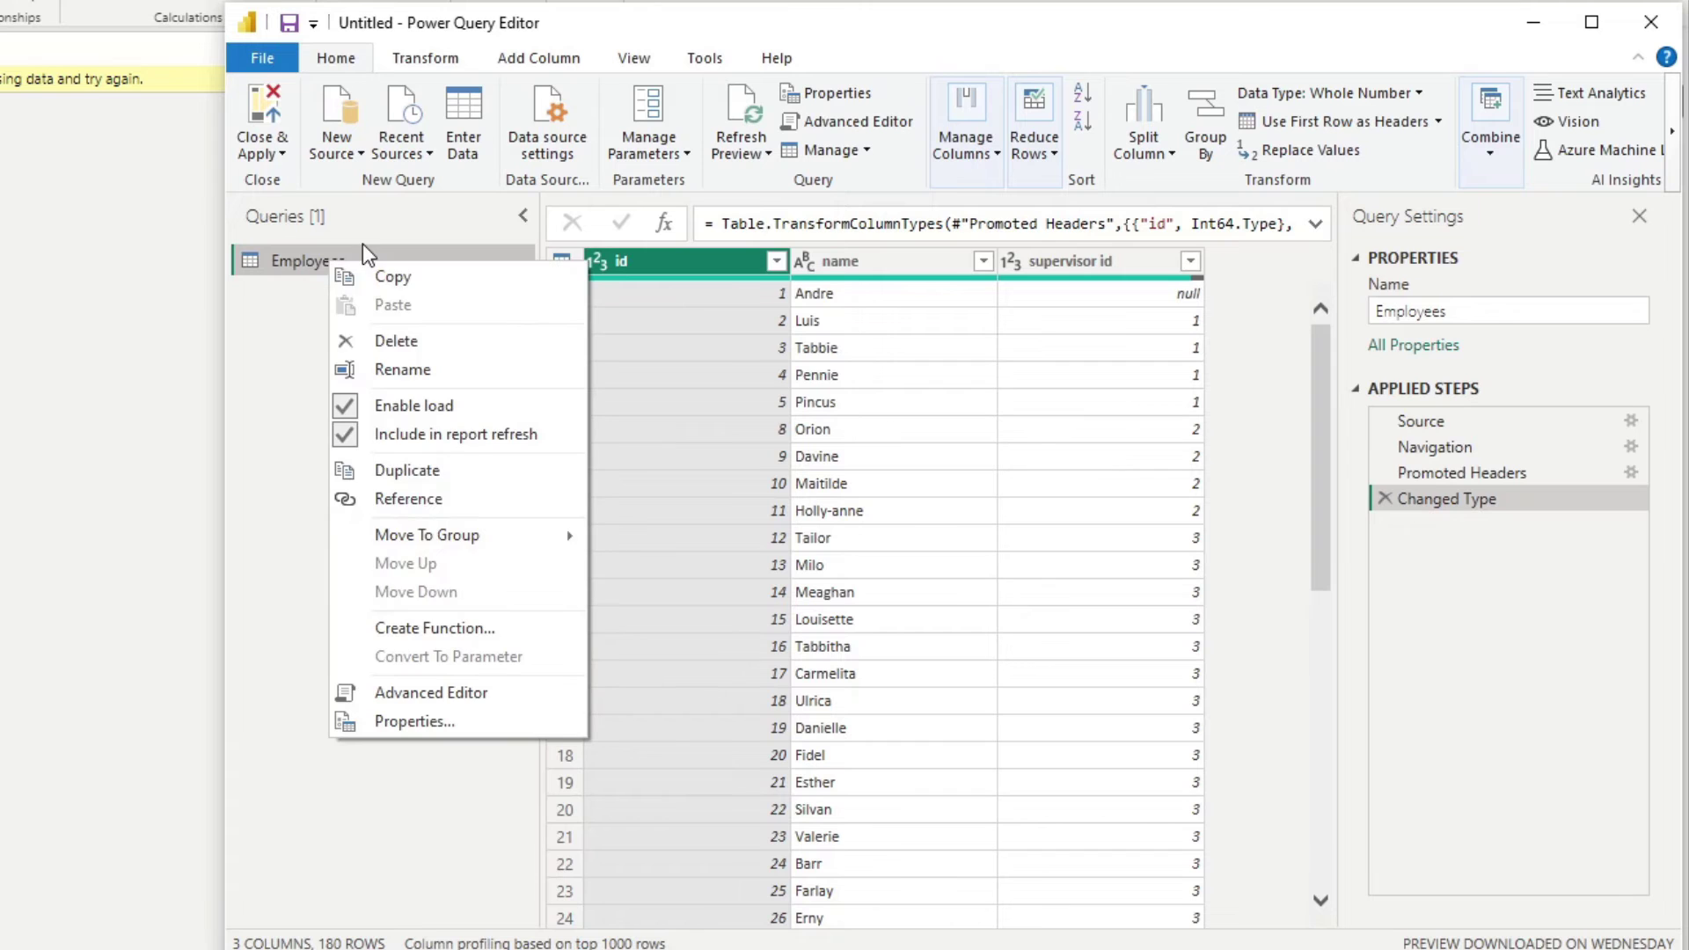
{"action": "left_click", "coordinate": [456, 468]}
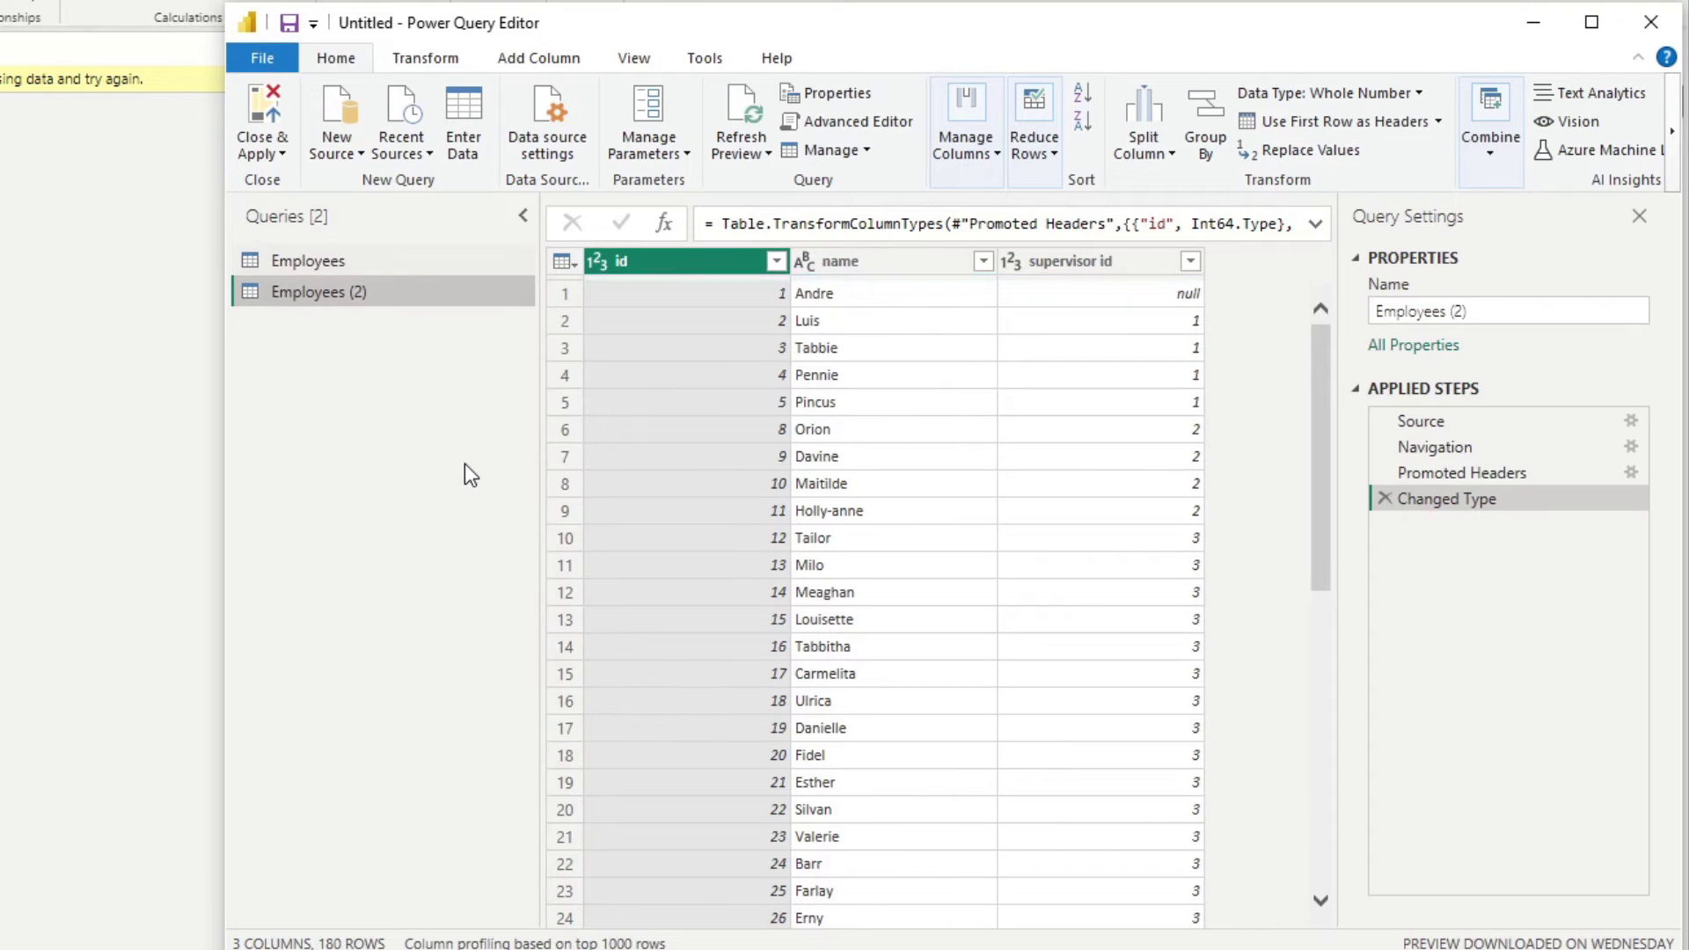
{"action": "double_click", "coordinate": [354, 293]}
{"action": "type", "text": "Supervisors"}
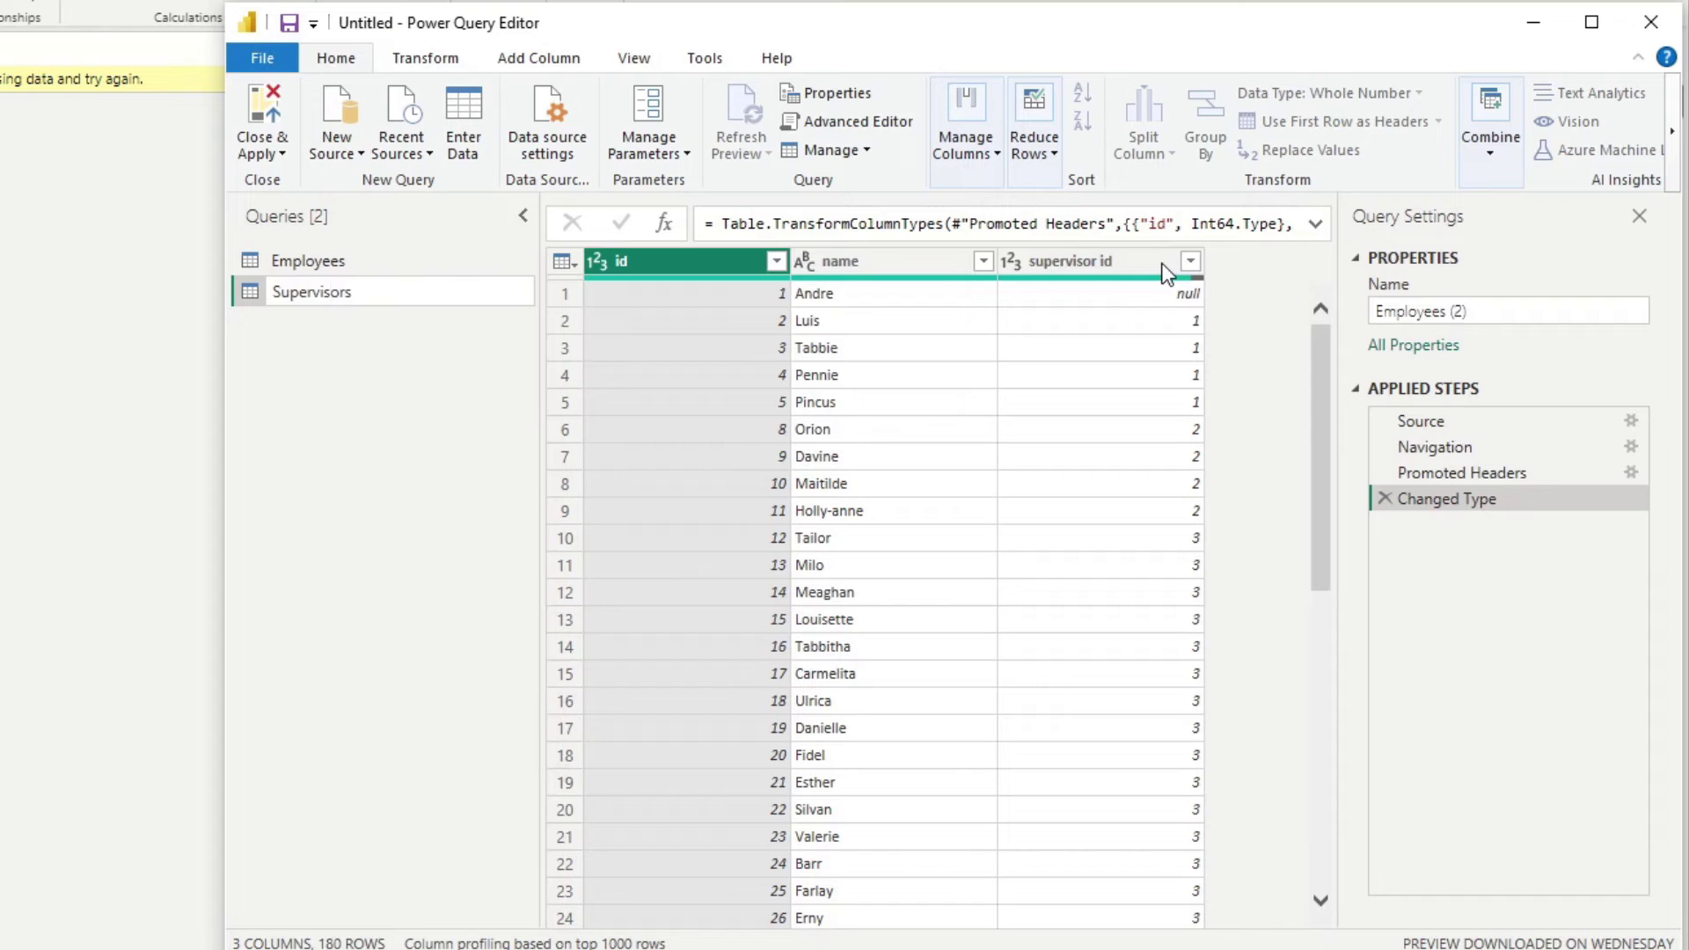
{"action": "key", "text": "Return"}
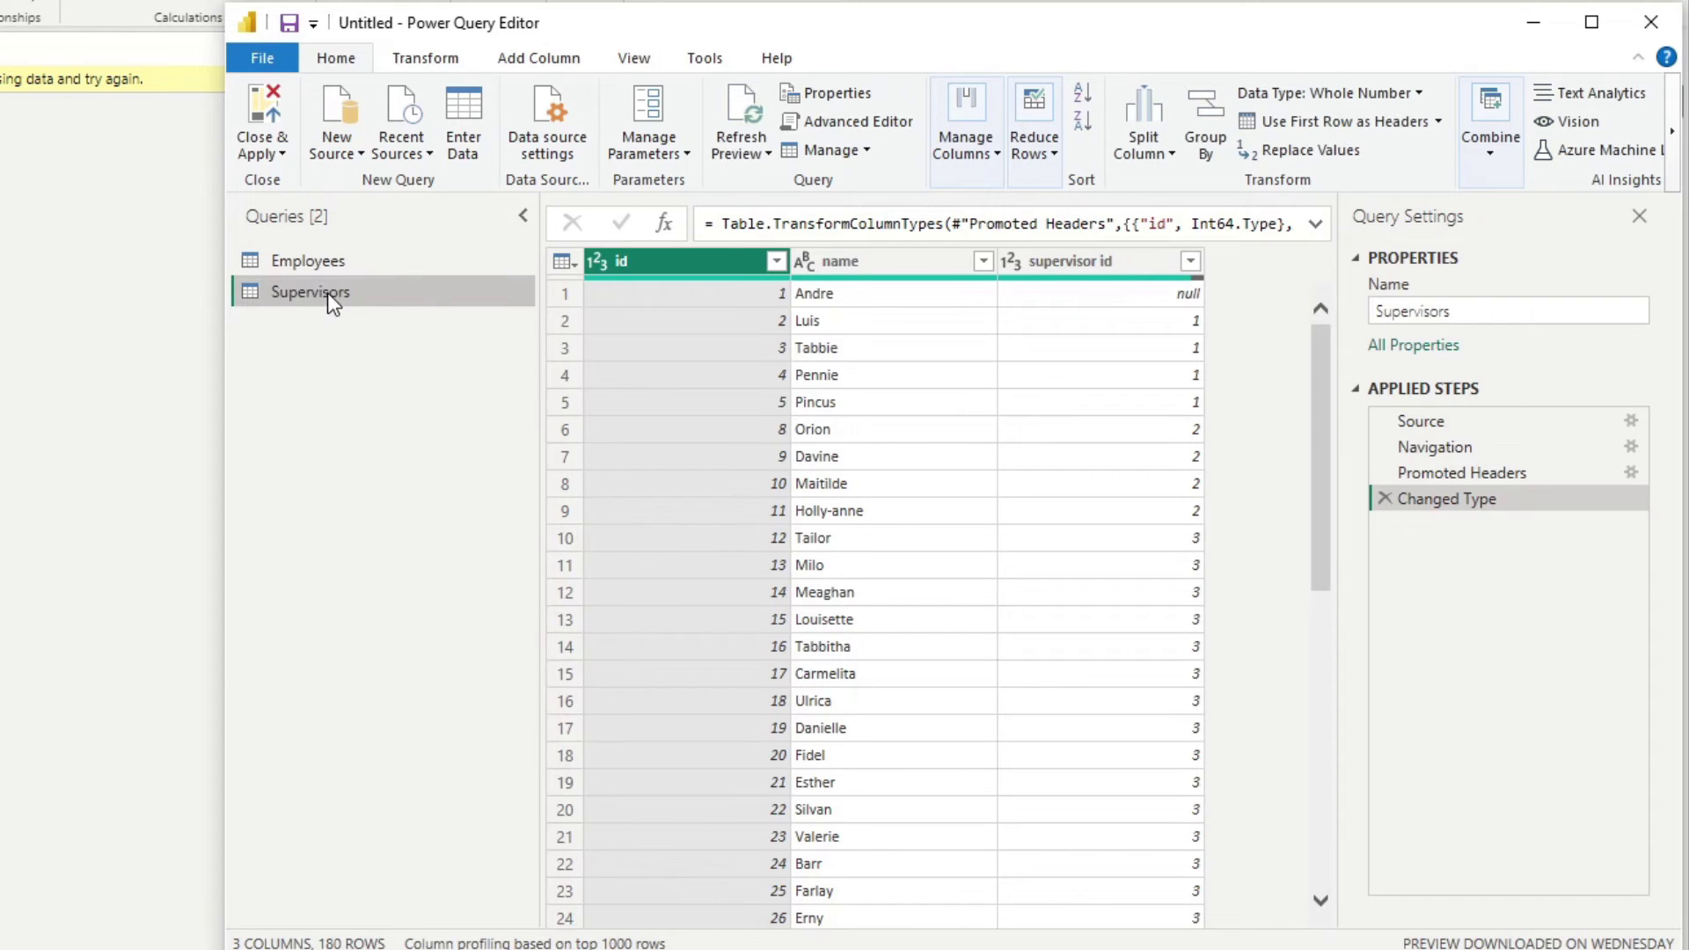
{"action": "right_click", "coordinate": [328, 292]}
{"action": "left_click", "coordinate": [437, 440]}
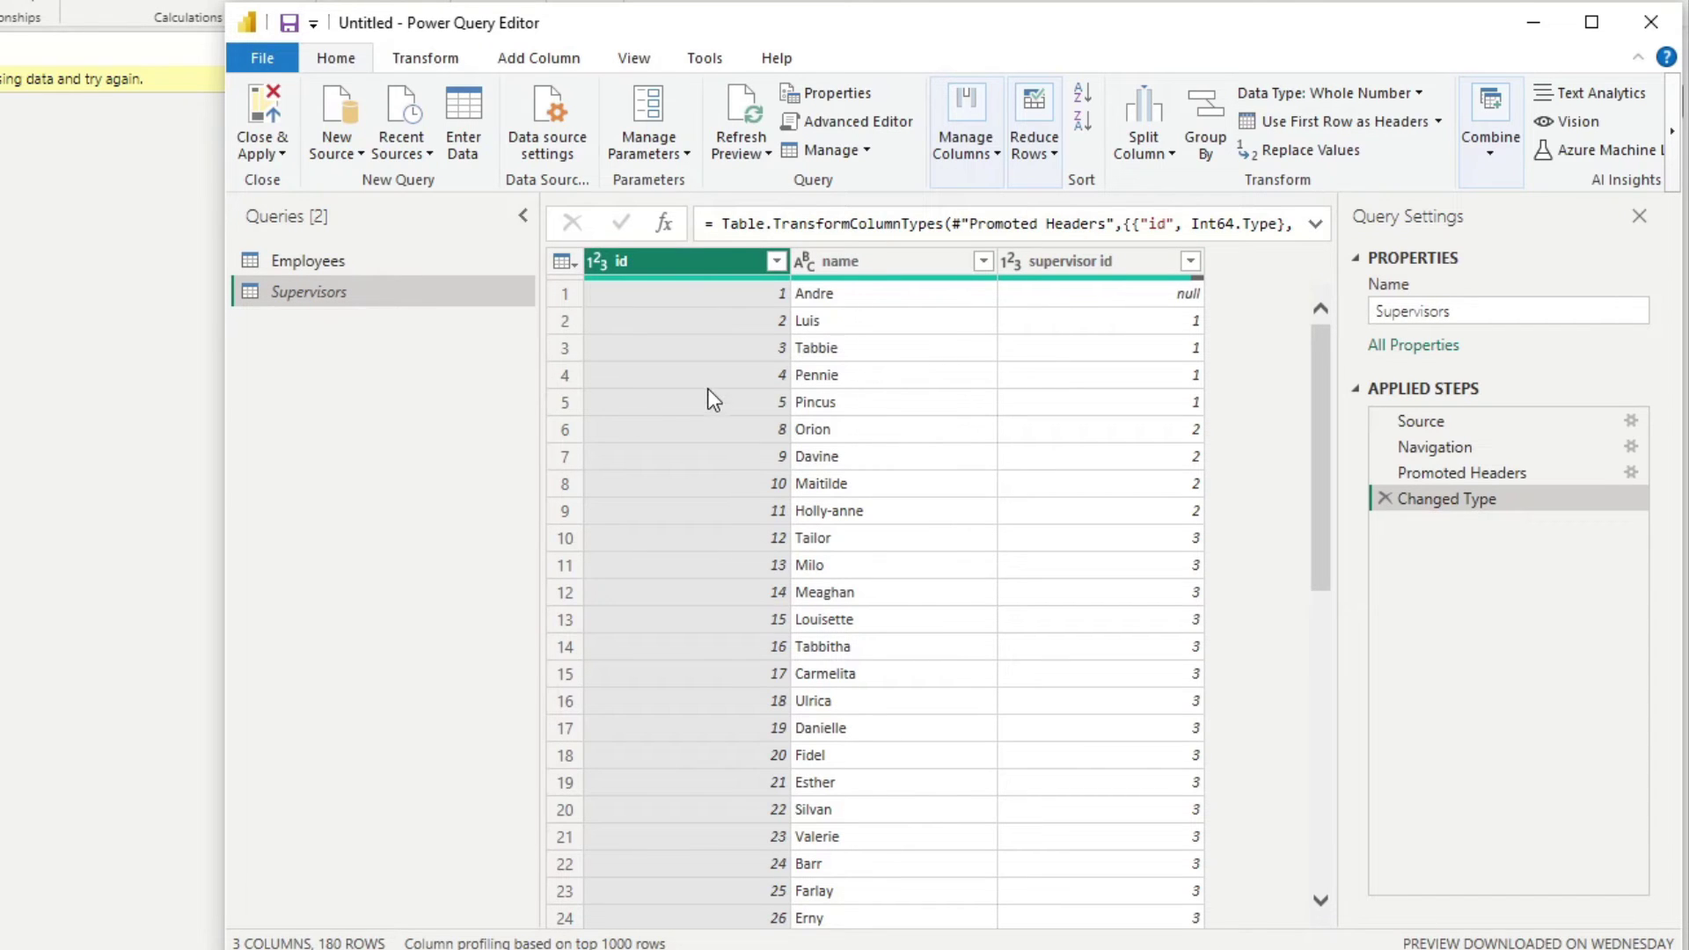
Step: Keep only the id column in the Supervisors query
{"action": "right_click", "coordinate": [704, 271]}
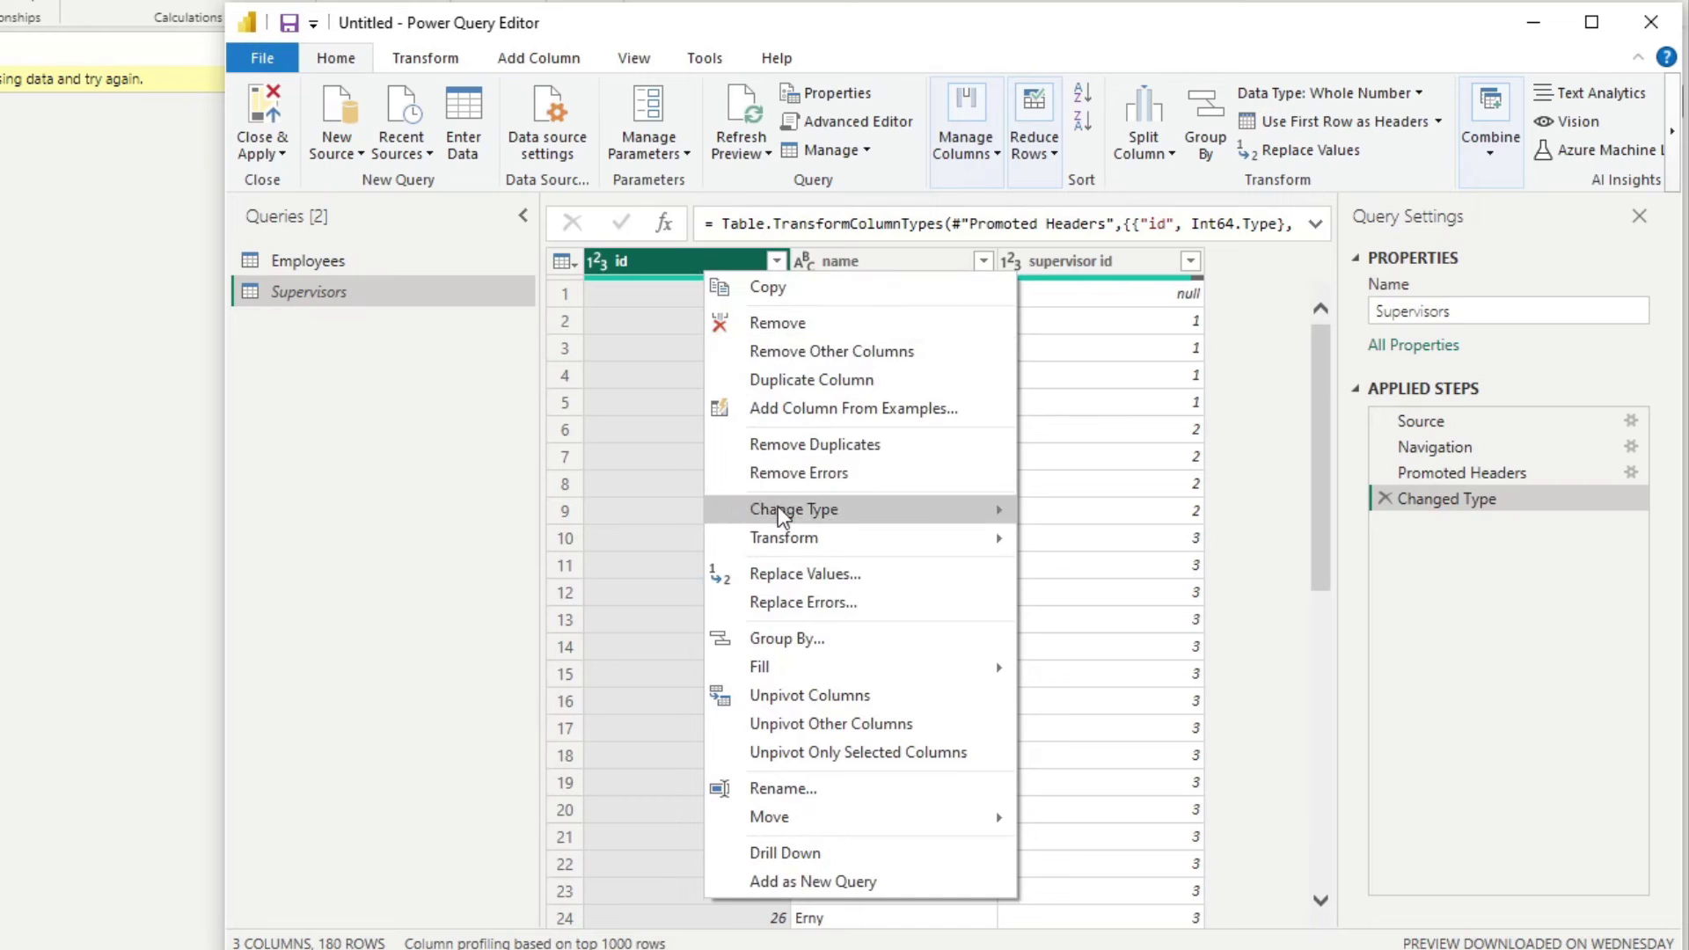
{"action": "left_click", "coordinate": [866, 354]}
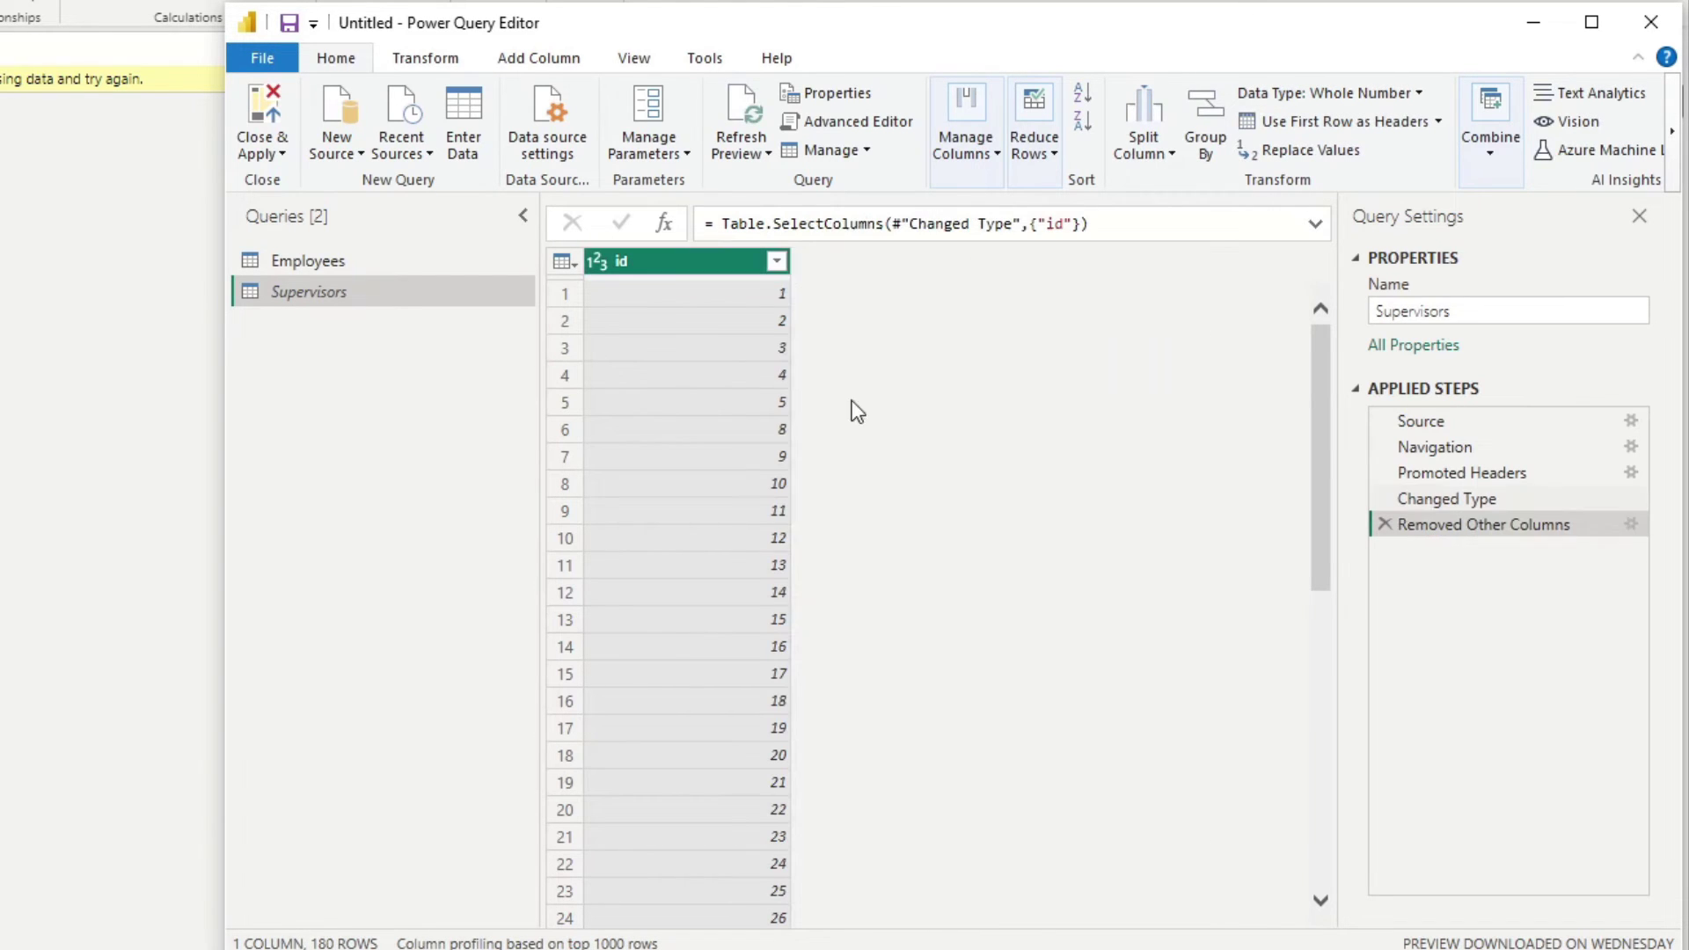
{"action": "left_click", "coordinate": [437, 264]}
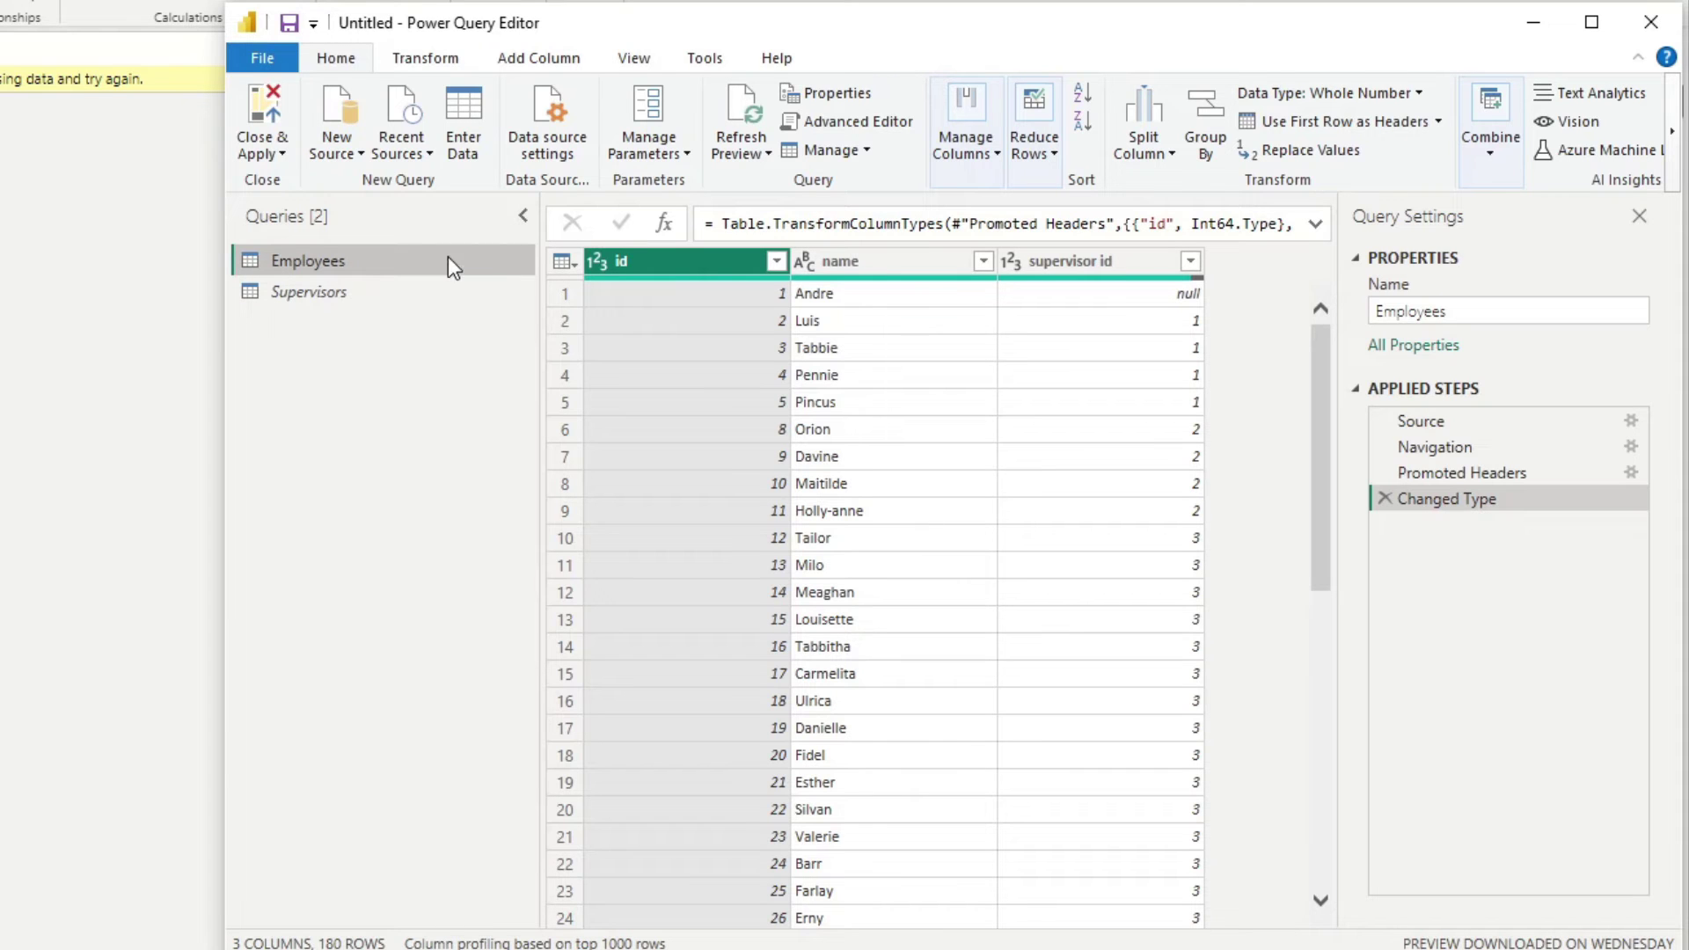
Step: Left Outer merge Employees with Supervisors, matching supervisor id to id
{"action": "left_click", "coordinate": [1492, 155]}
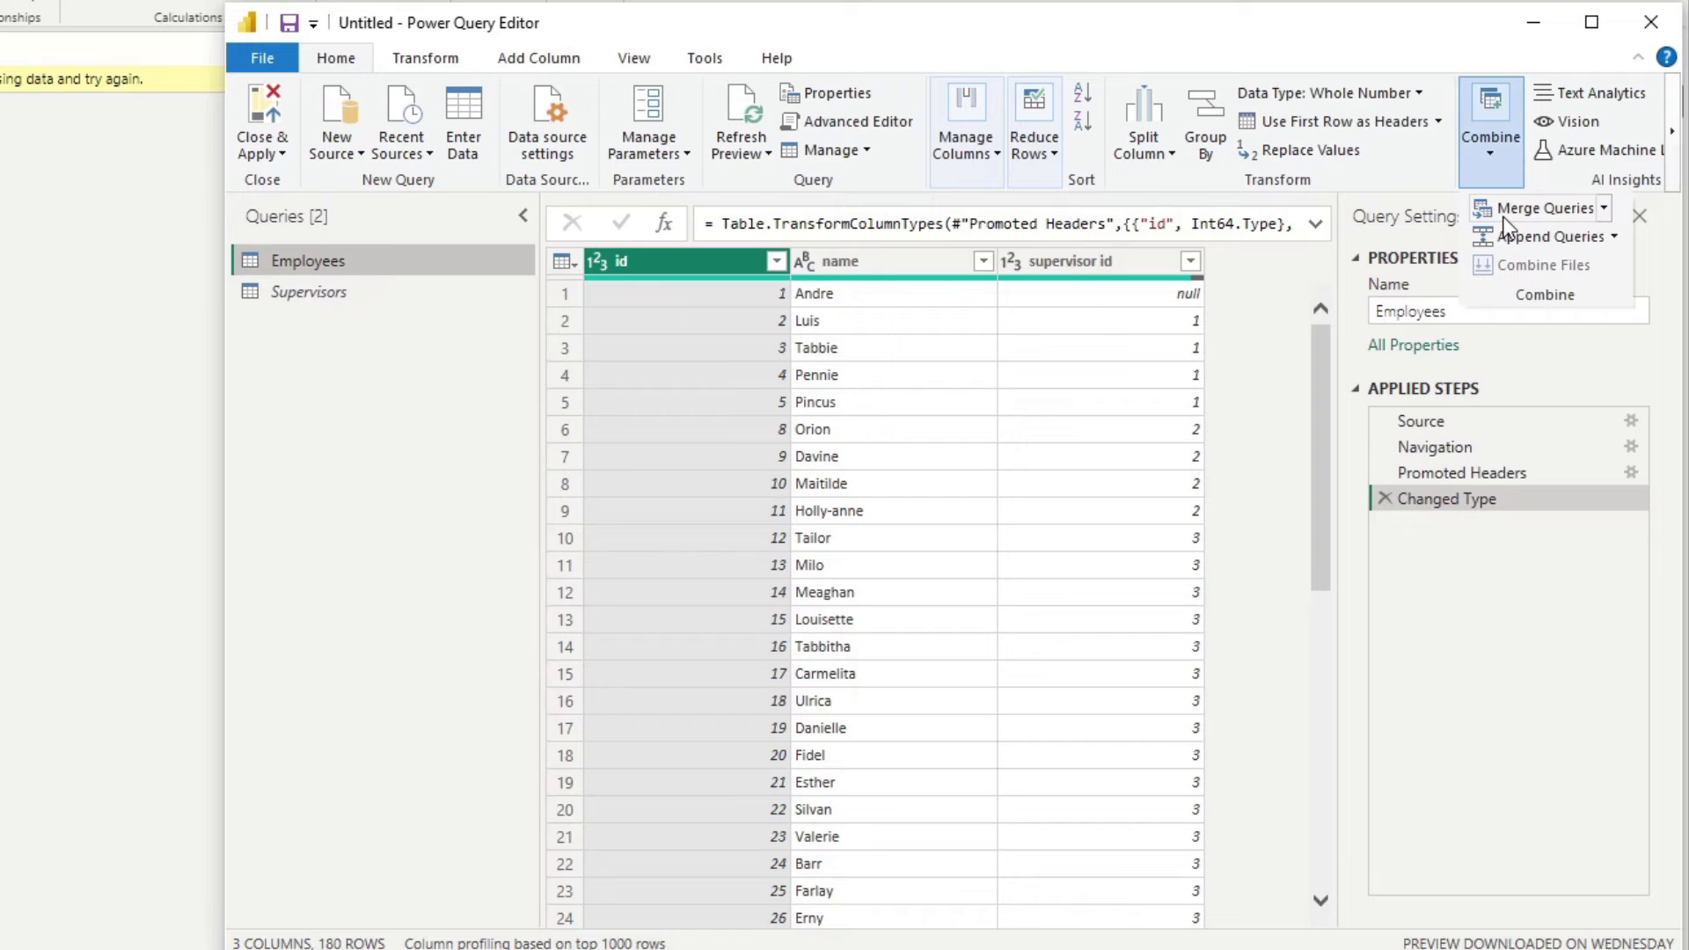
{"action": "left_click", "coordinate": [1531, 209]}
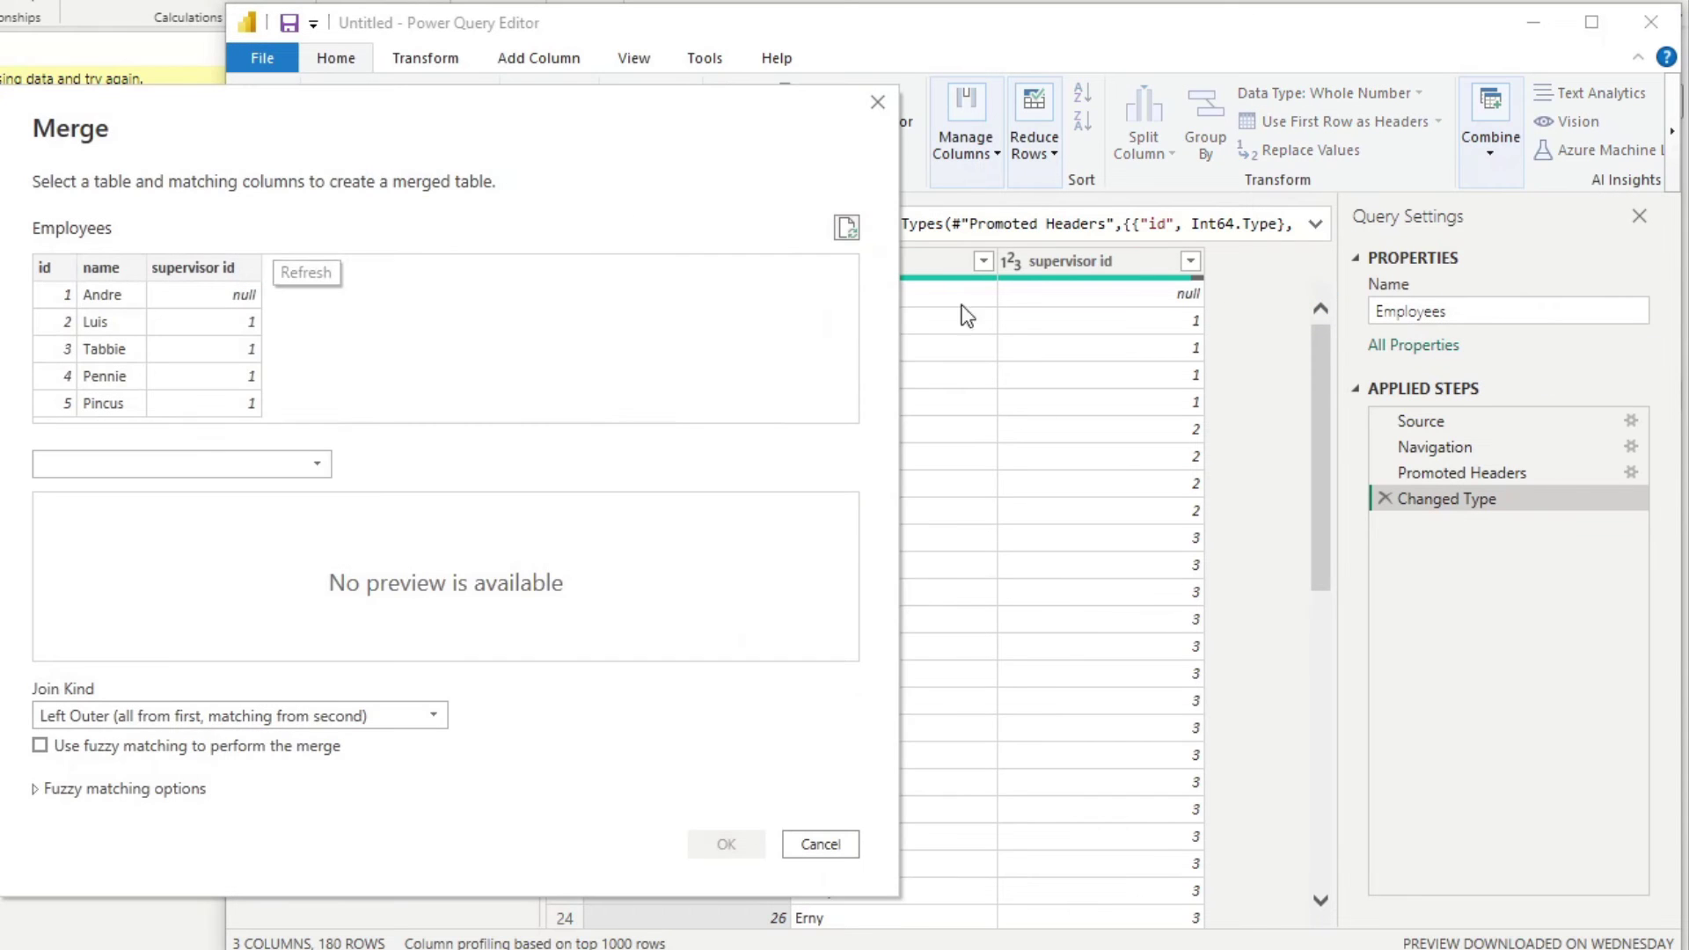
{"action": "left_click", "coordinate": [203, 462]}
{"action": "left_click", "coordinate": [167, 521]}
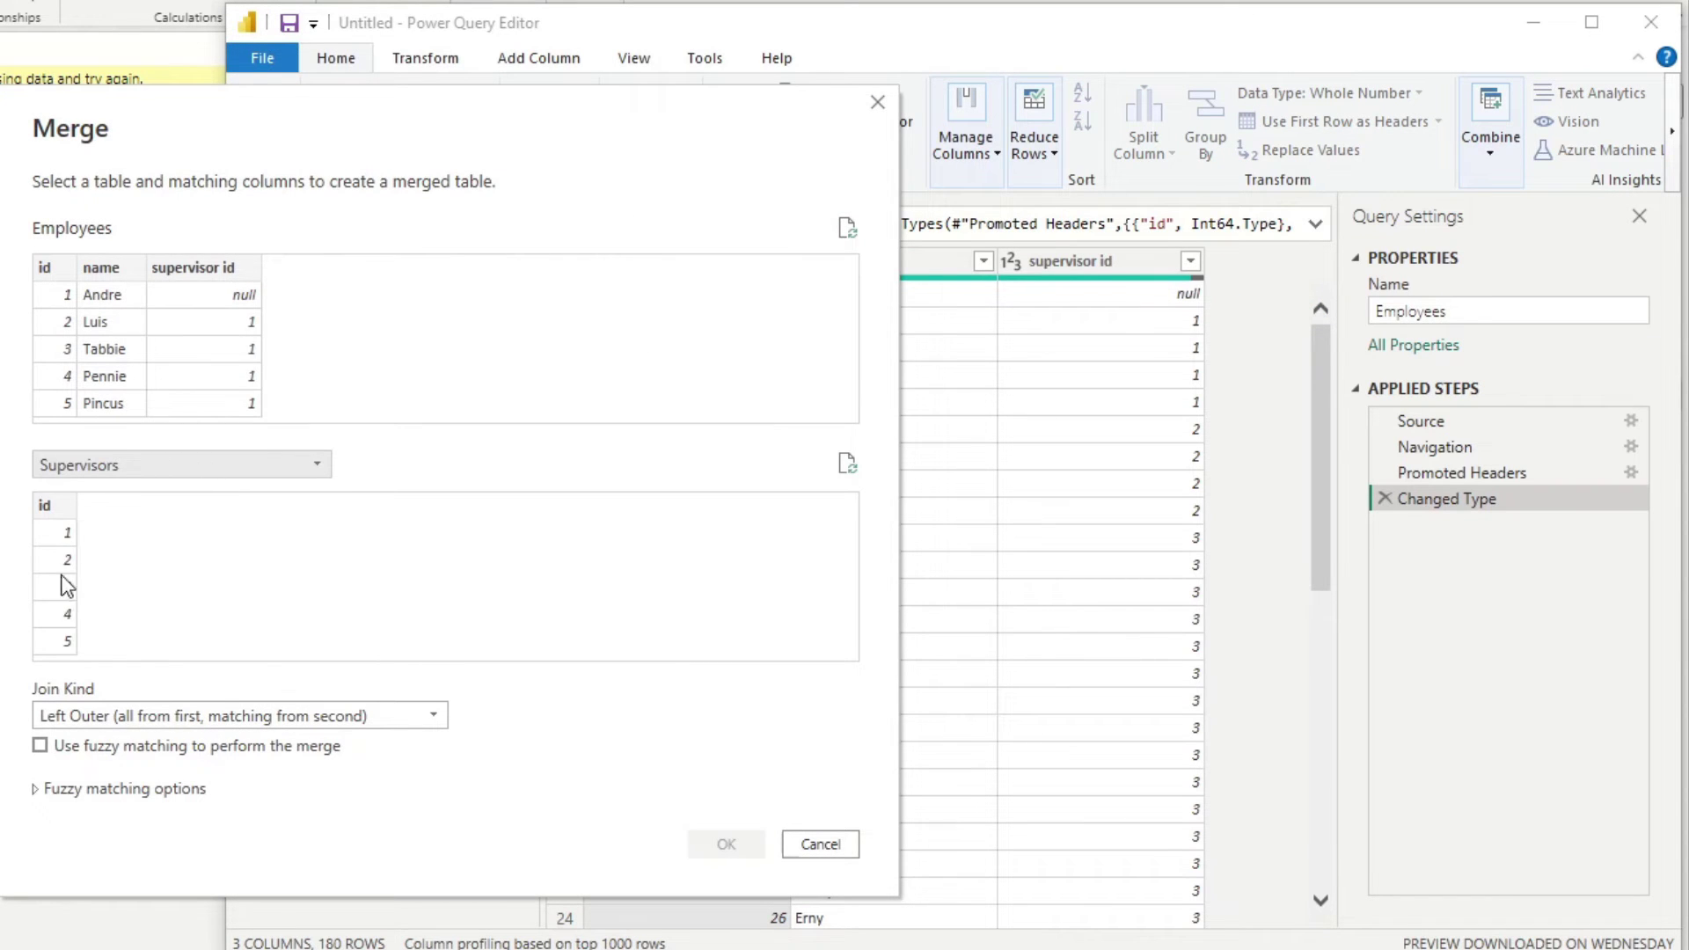
{"action": "left_click", "coordinate": [67, 527]}
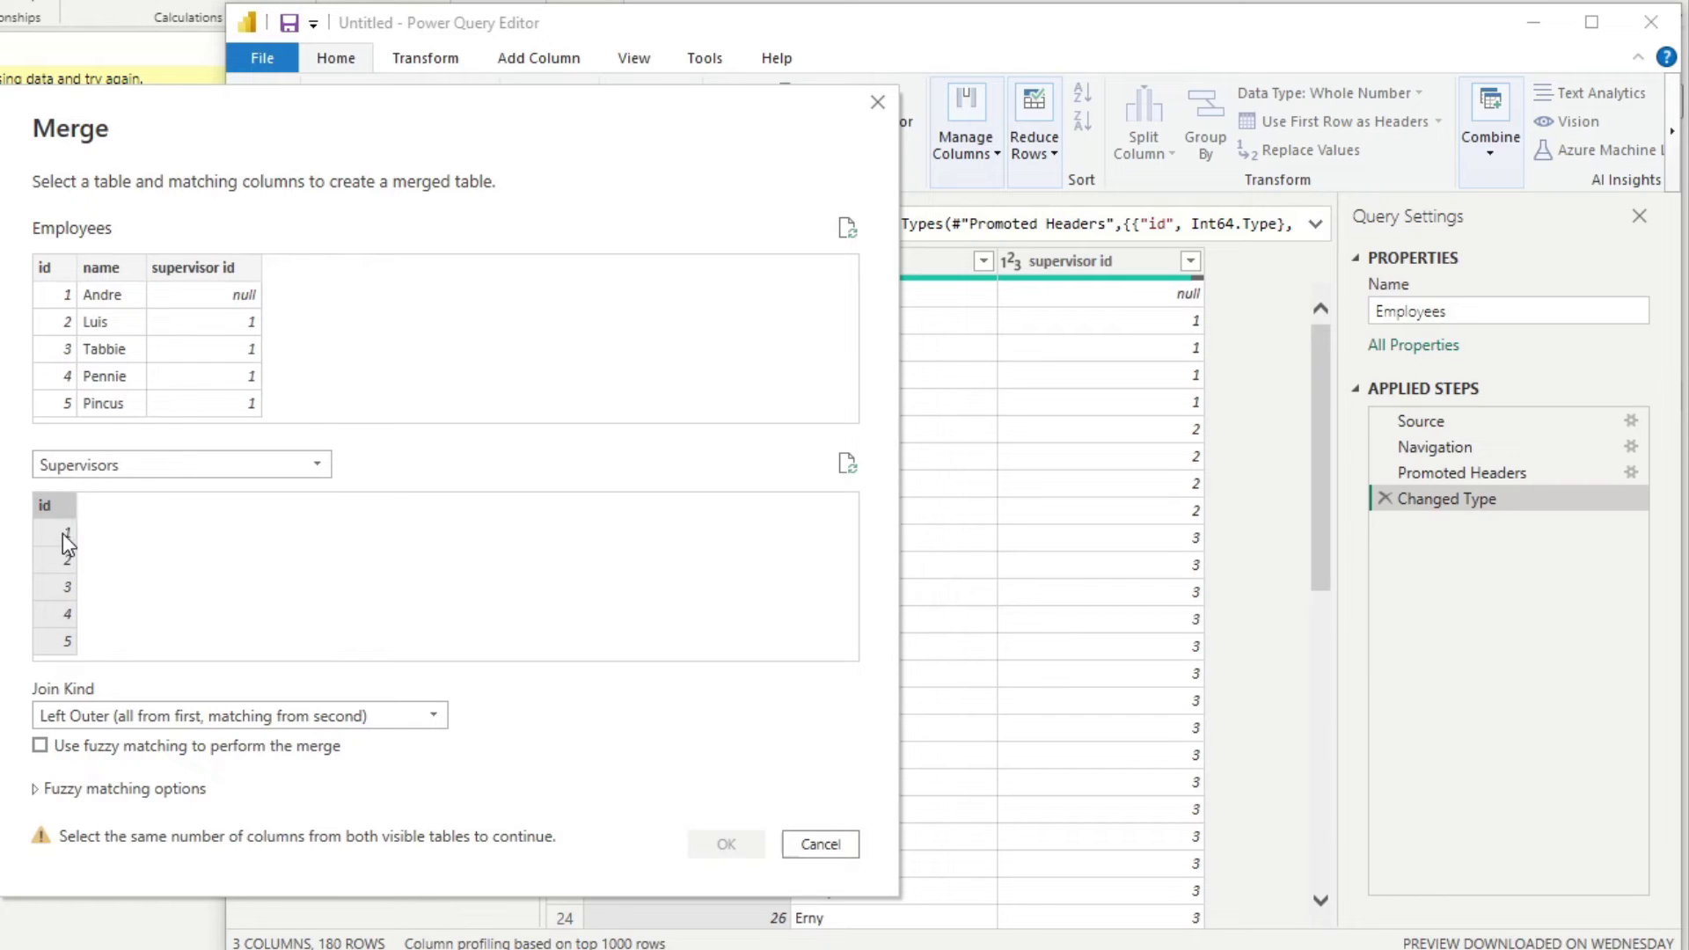
{"action": "left_click", "coordinate": [204, 273]}
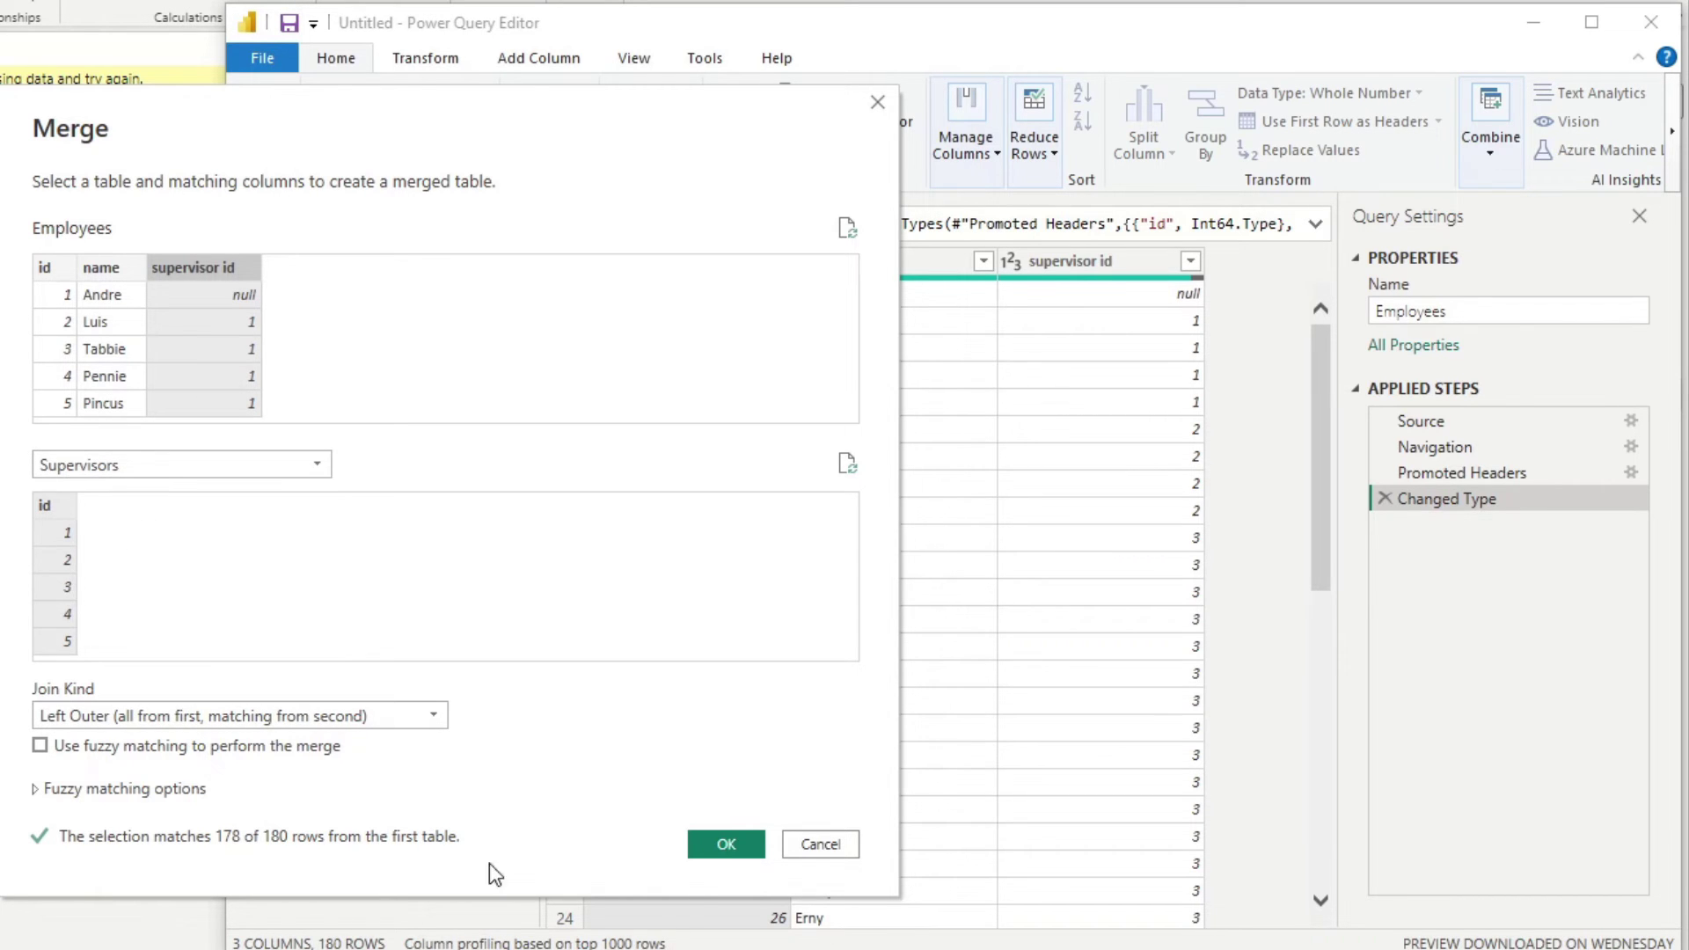
{"action": "left_click", "coordinate": [726, 845]}
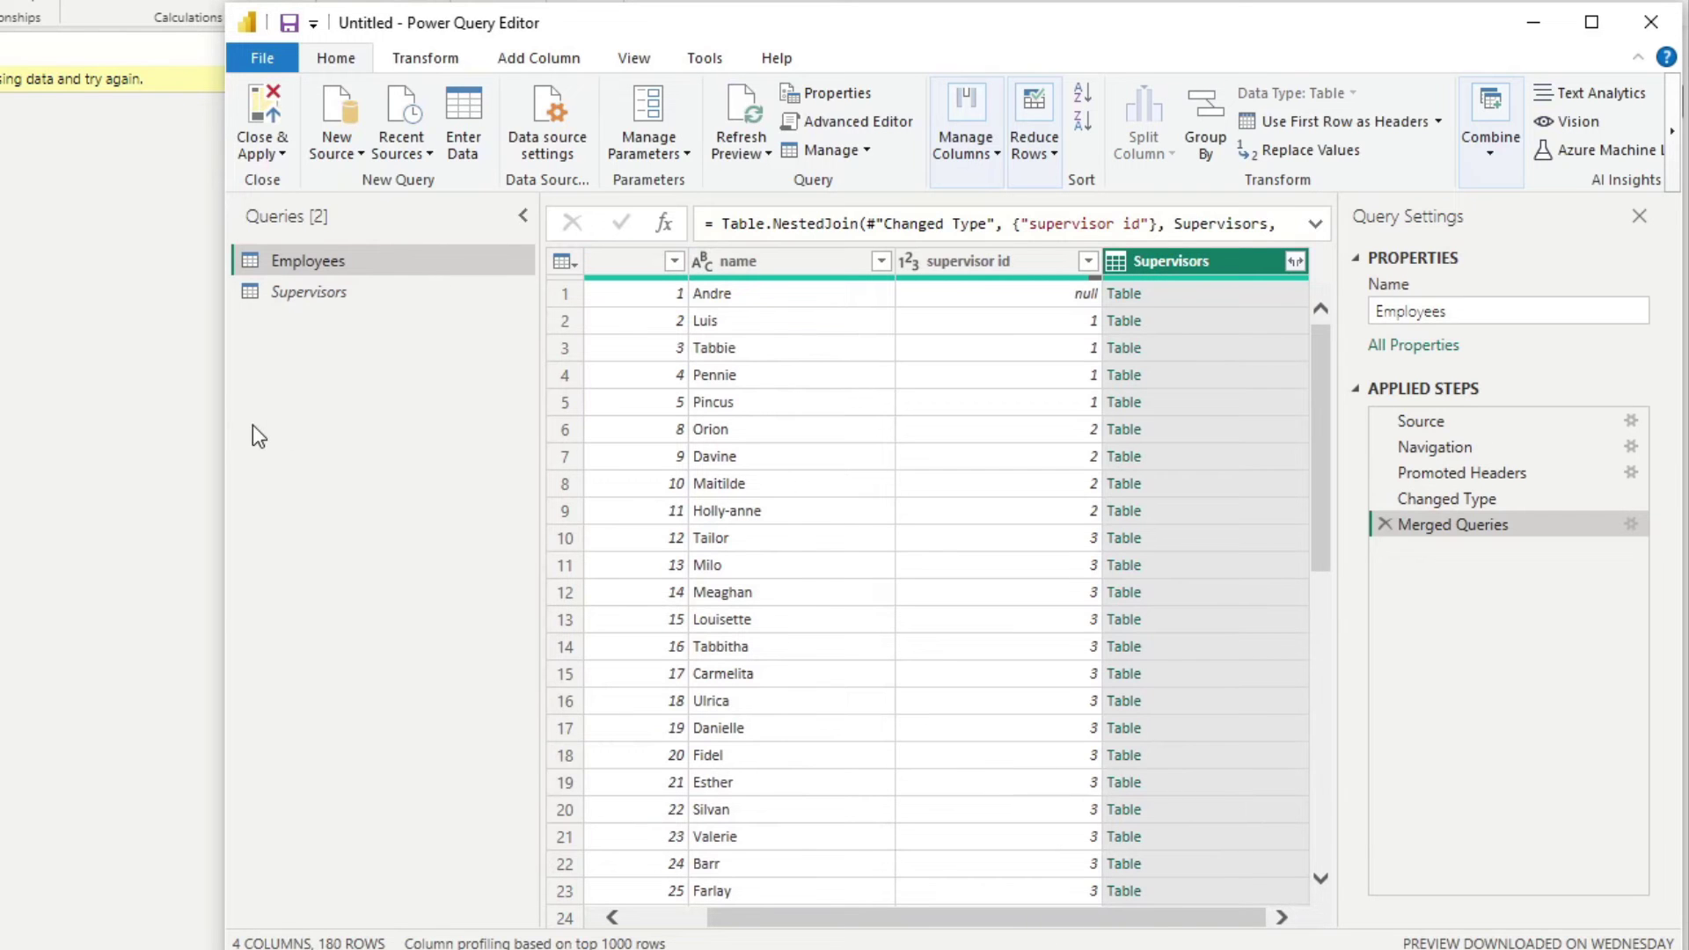
Step: Expand the merged Supervisors column into a Supervisors.id column and check a matched value
{"action": "left_click_drag", "start_coordinate": [215, 423], "coordinate": [100, 418]}
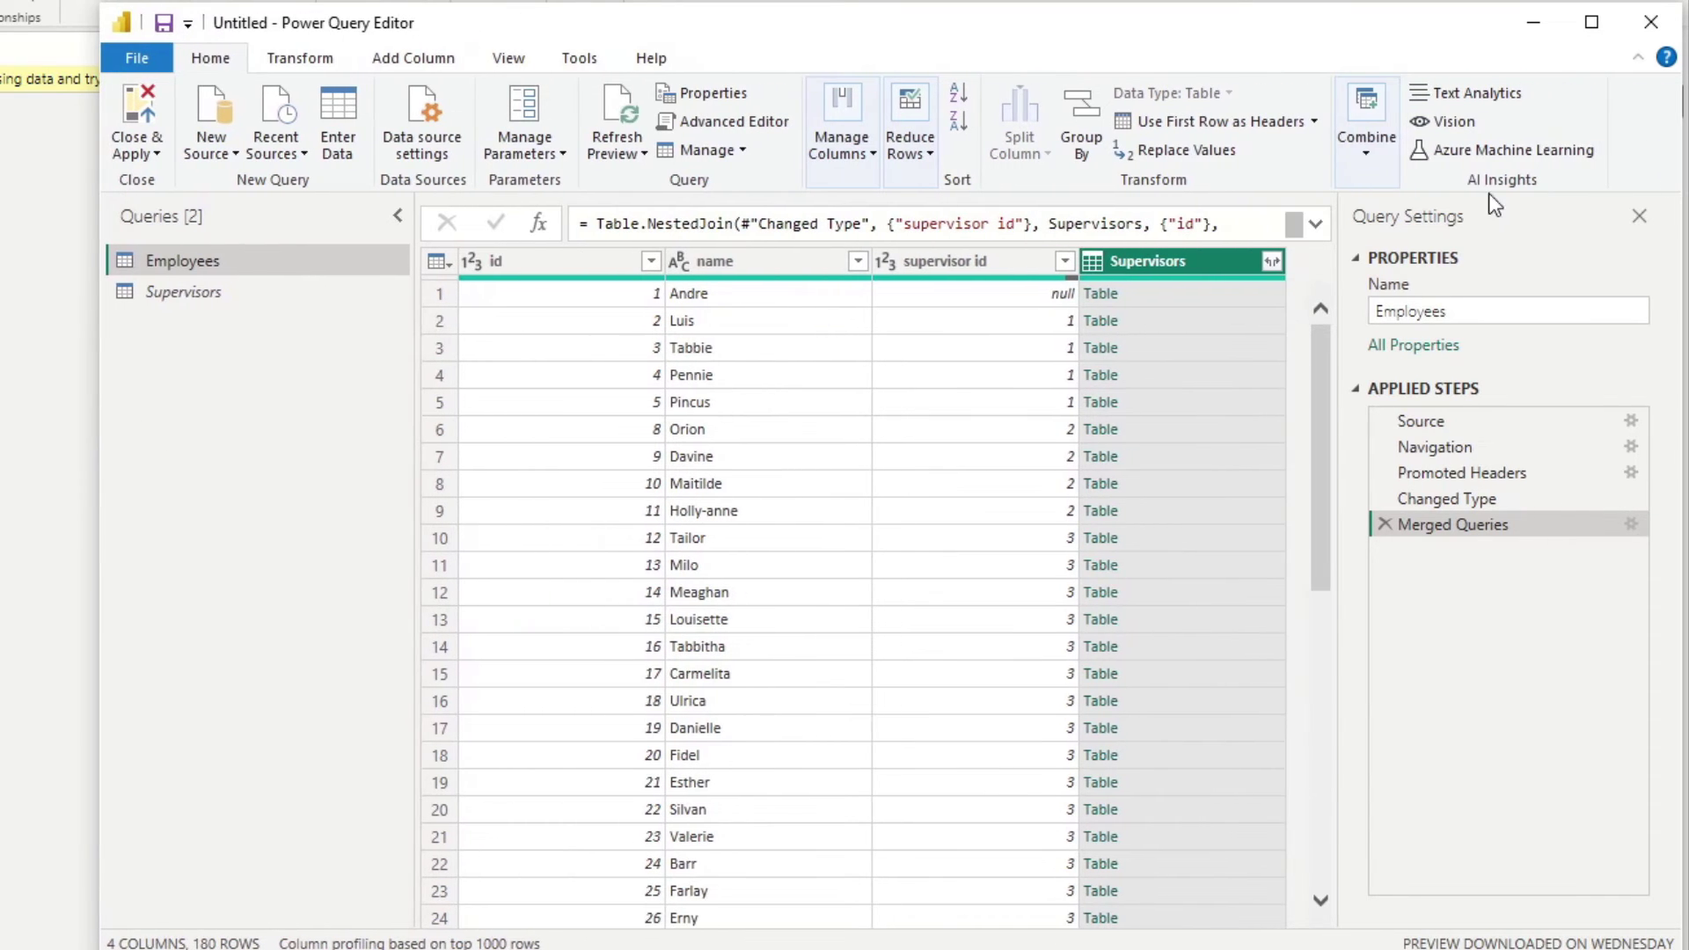
{"action": "left_click", "coordinate": [1273, 261]}
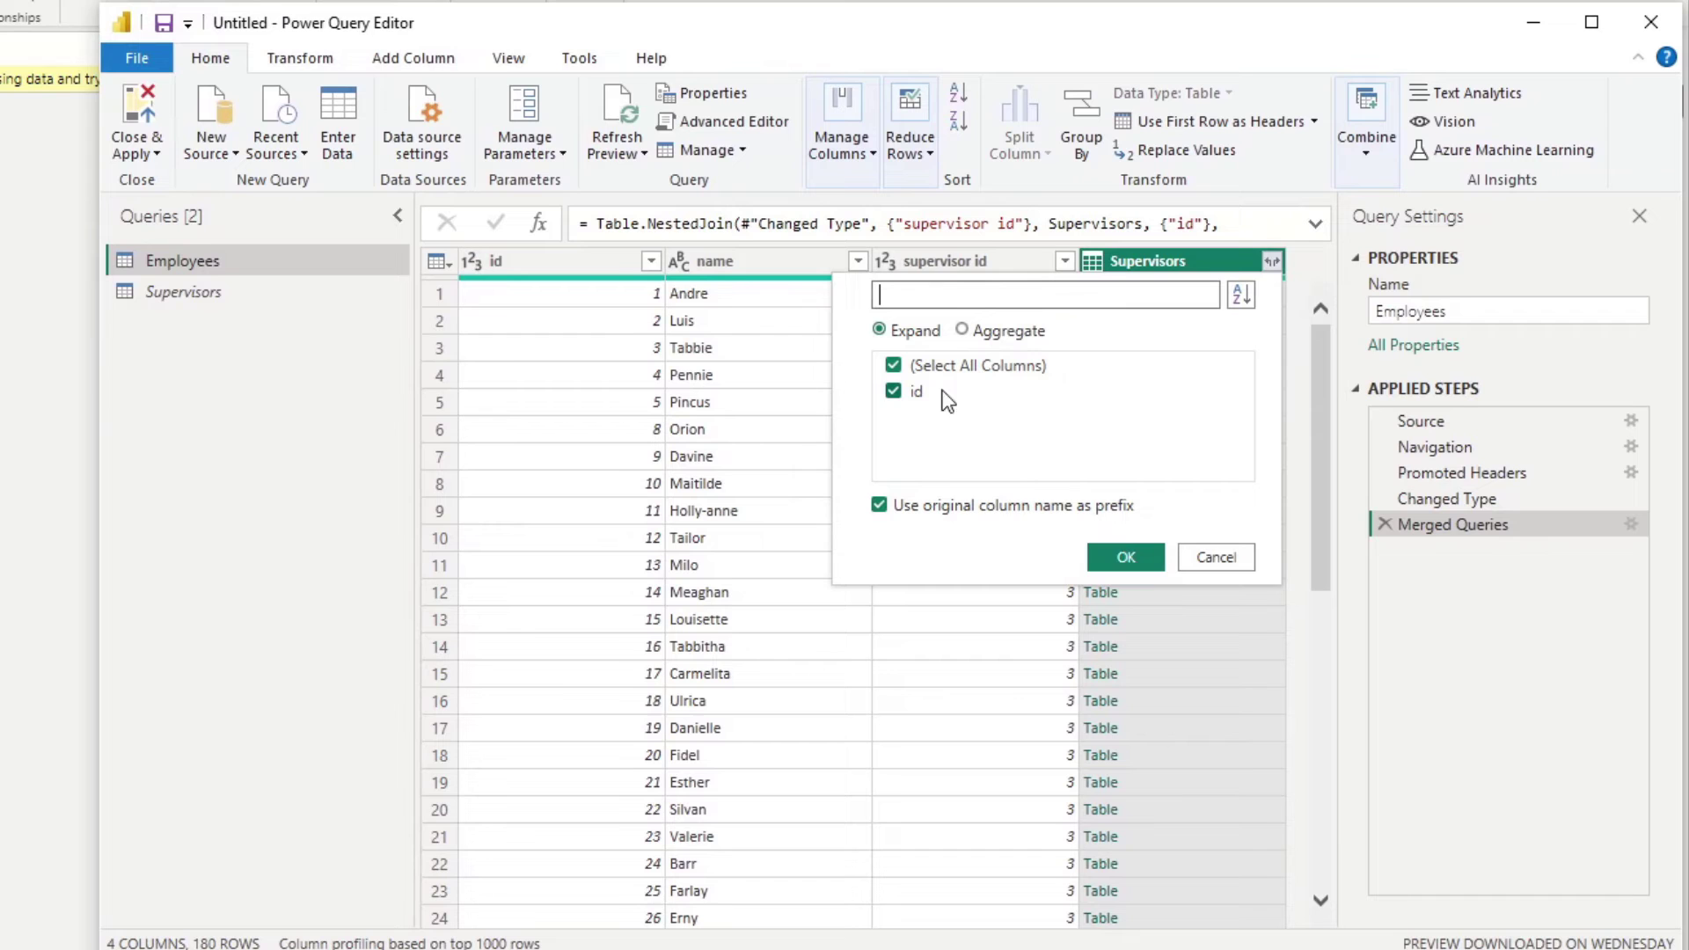
{"action": "left_click", "coordinate": [1139, 552]}
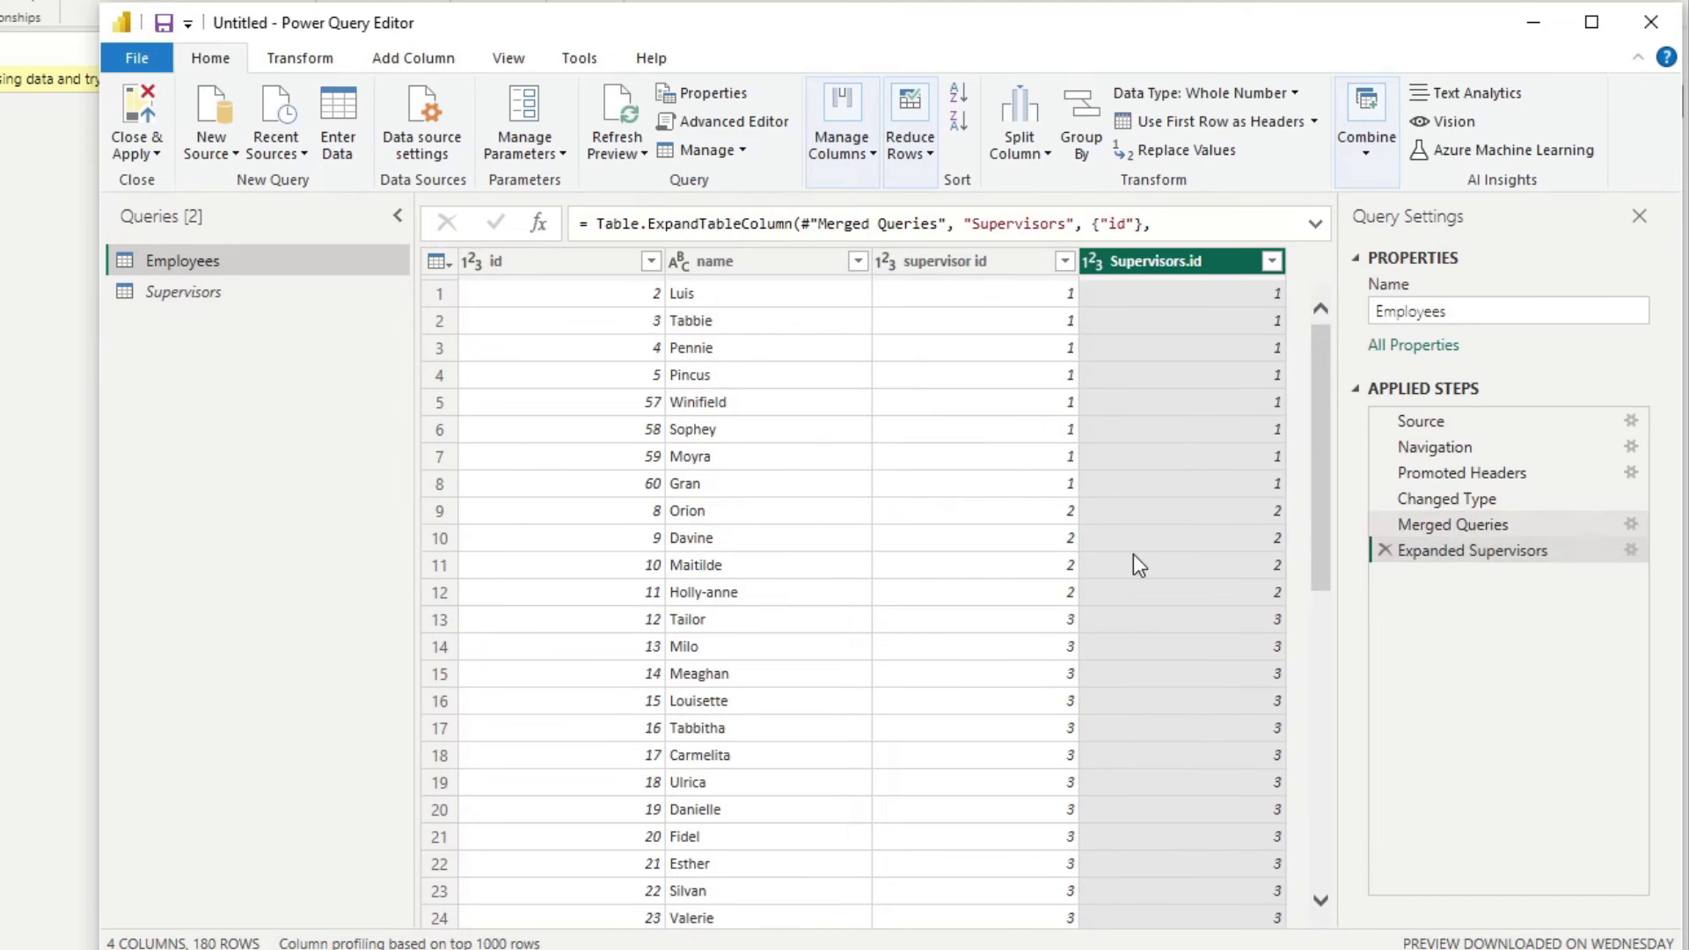
{"action": "left_click", "coordinate": [1147, 445]}
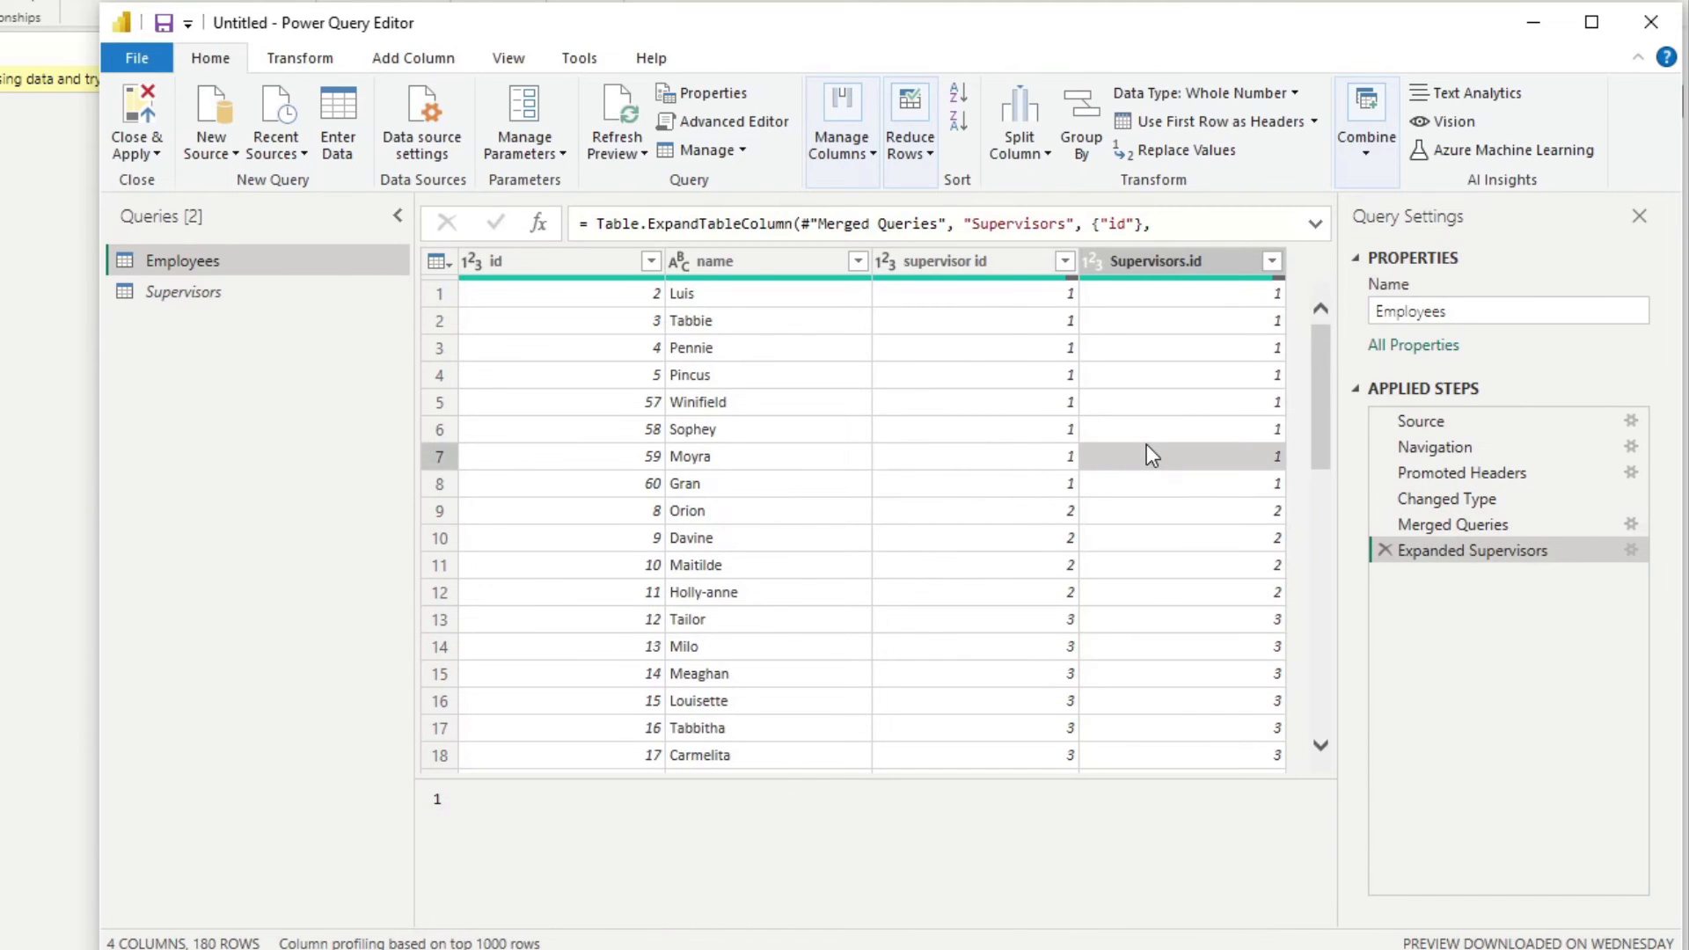
{"action": "scroll", "coordinate": [1147, 445], "scroll_direction": "down", "scroll_amount": 6}
{"action": "scroll", "coordinate": [1147, 446], "scroll_direction": "up", "scroll_amount": 6}
Step: Filter Supervisors.id to (null) only and inspect the unmatched rows
{"action": "left_click", "coordinate": [1272, 261]}
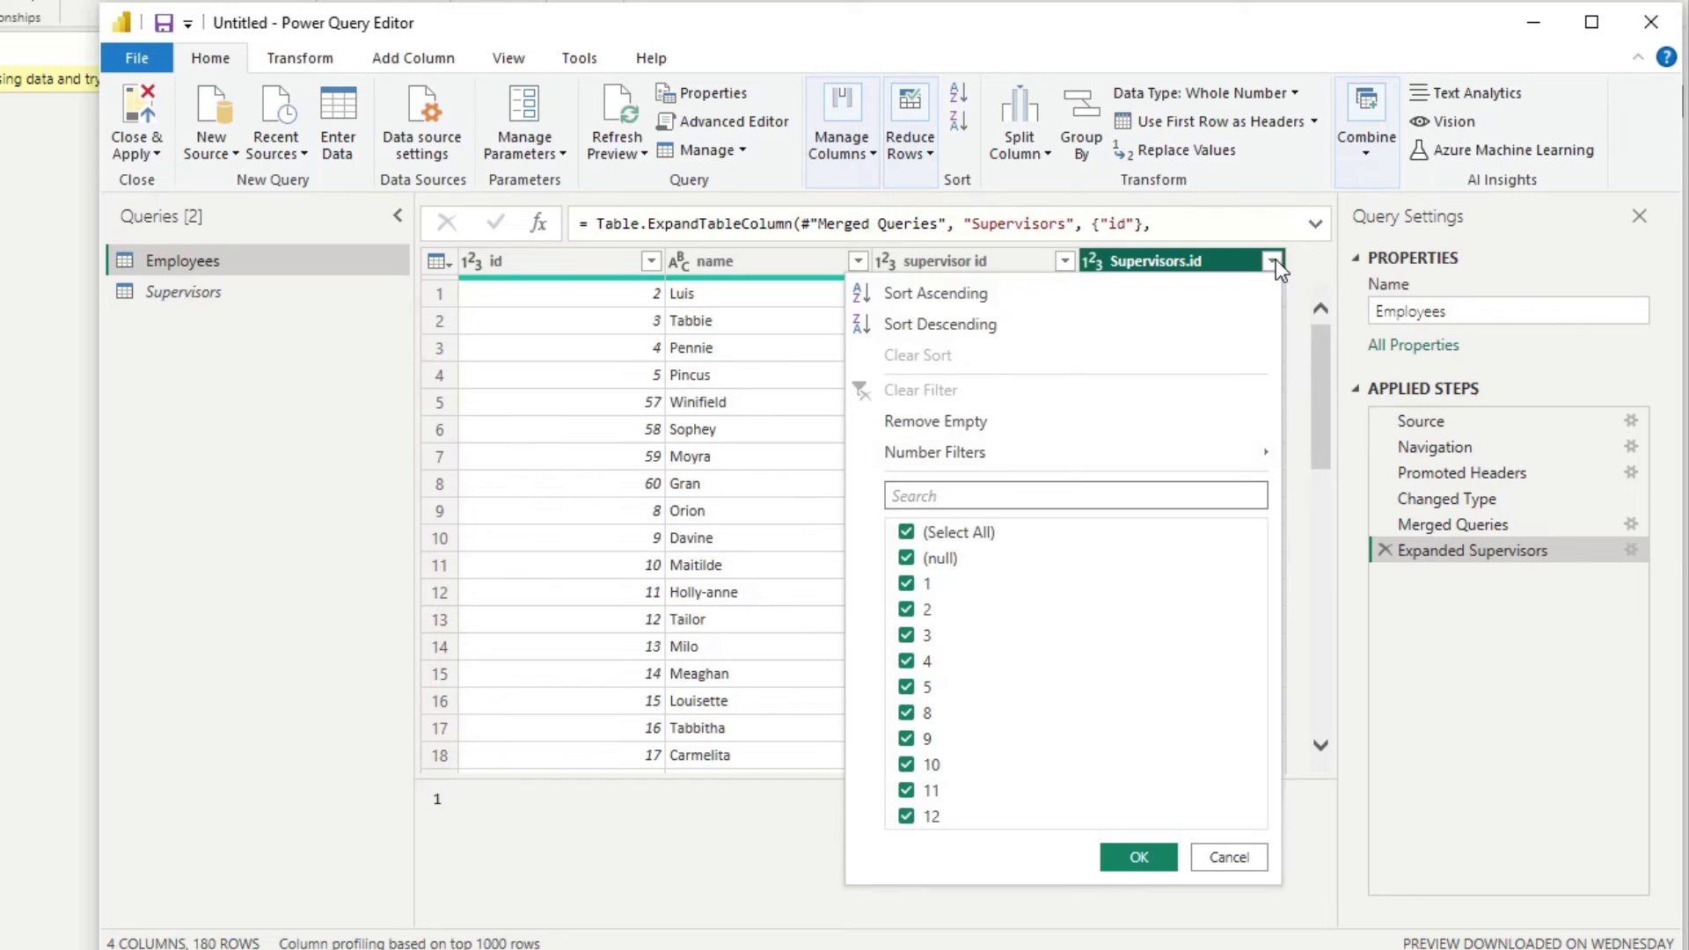
{"action": "left_click", "coordinate": [969, 538]}
{"action": "left_click", "coordinate": [942, 560]}
{"action": "left_click", "coordinate": [1139, 857]}
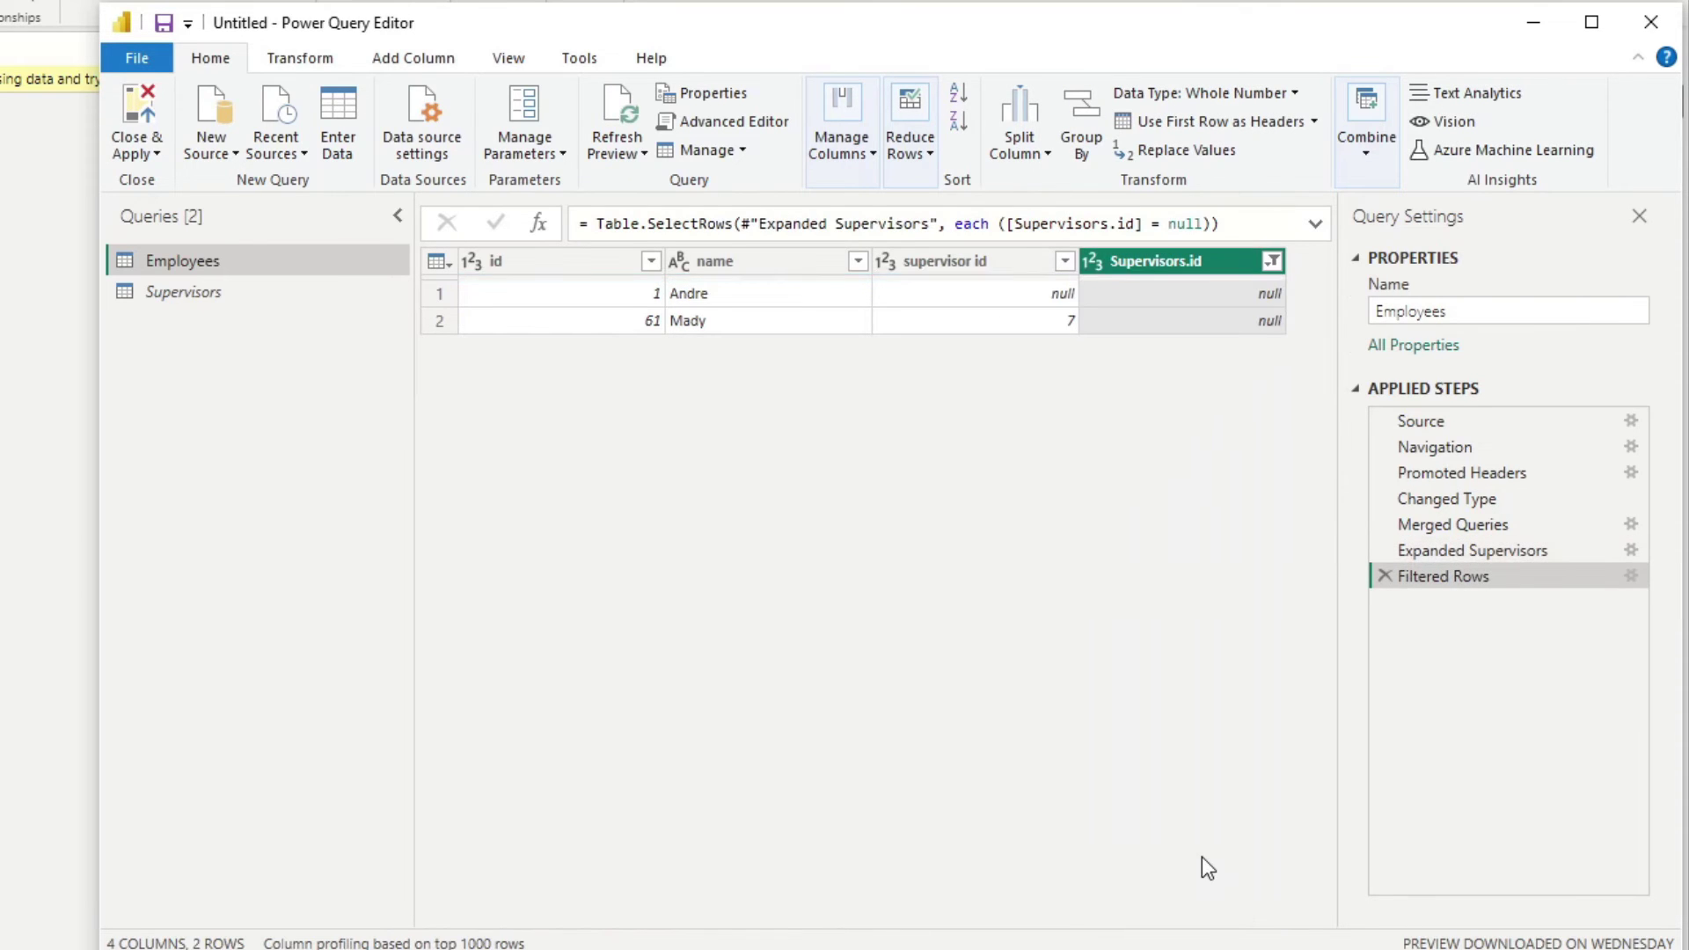
{"action": "left_click", "coordinate": [1170, 322]}
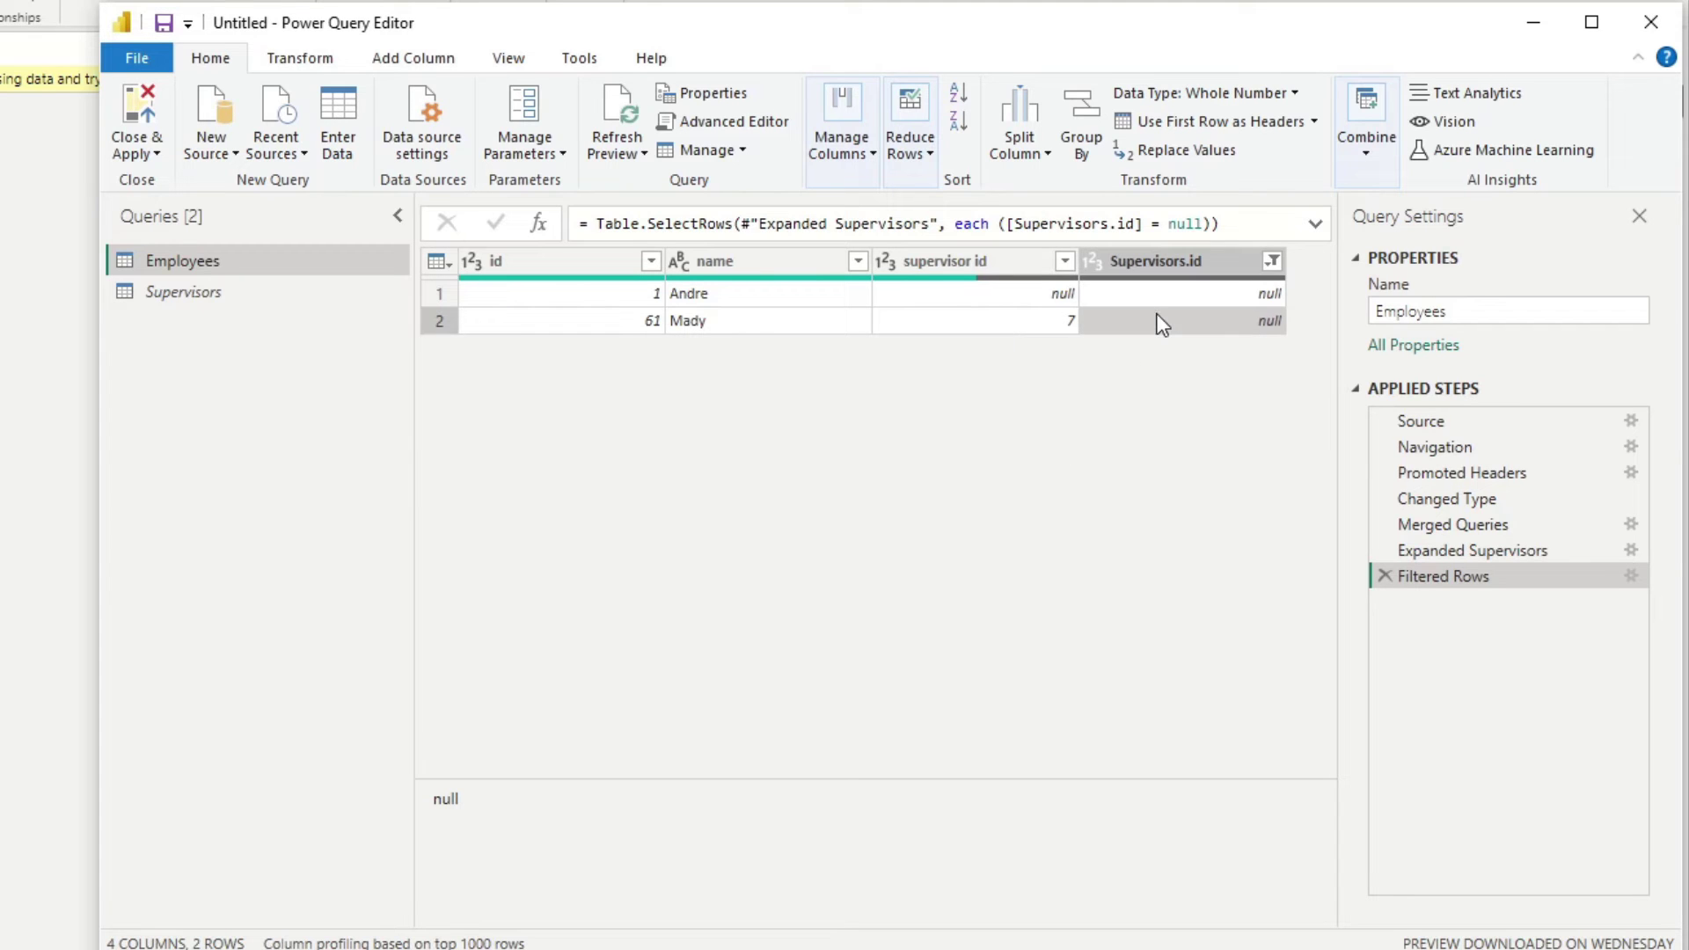
{"action": "left_click", "coordinate": [1190, 290]}
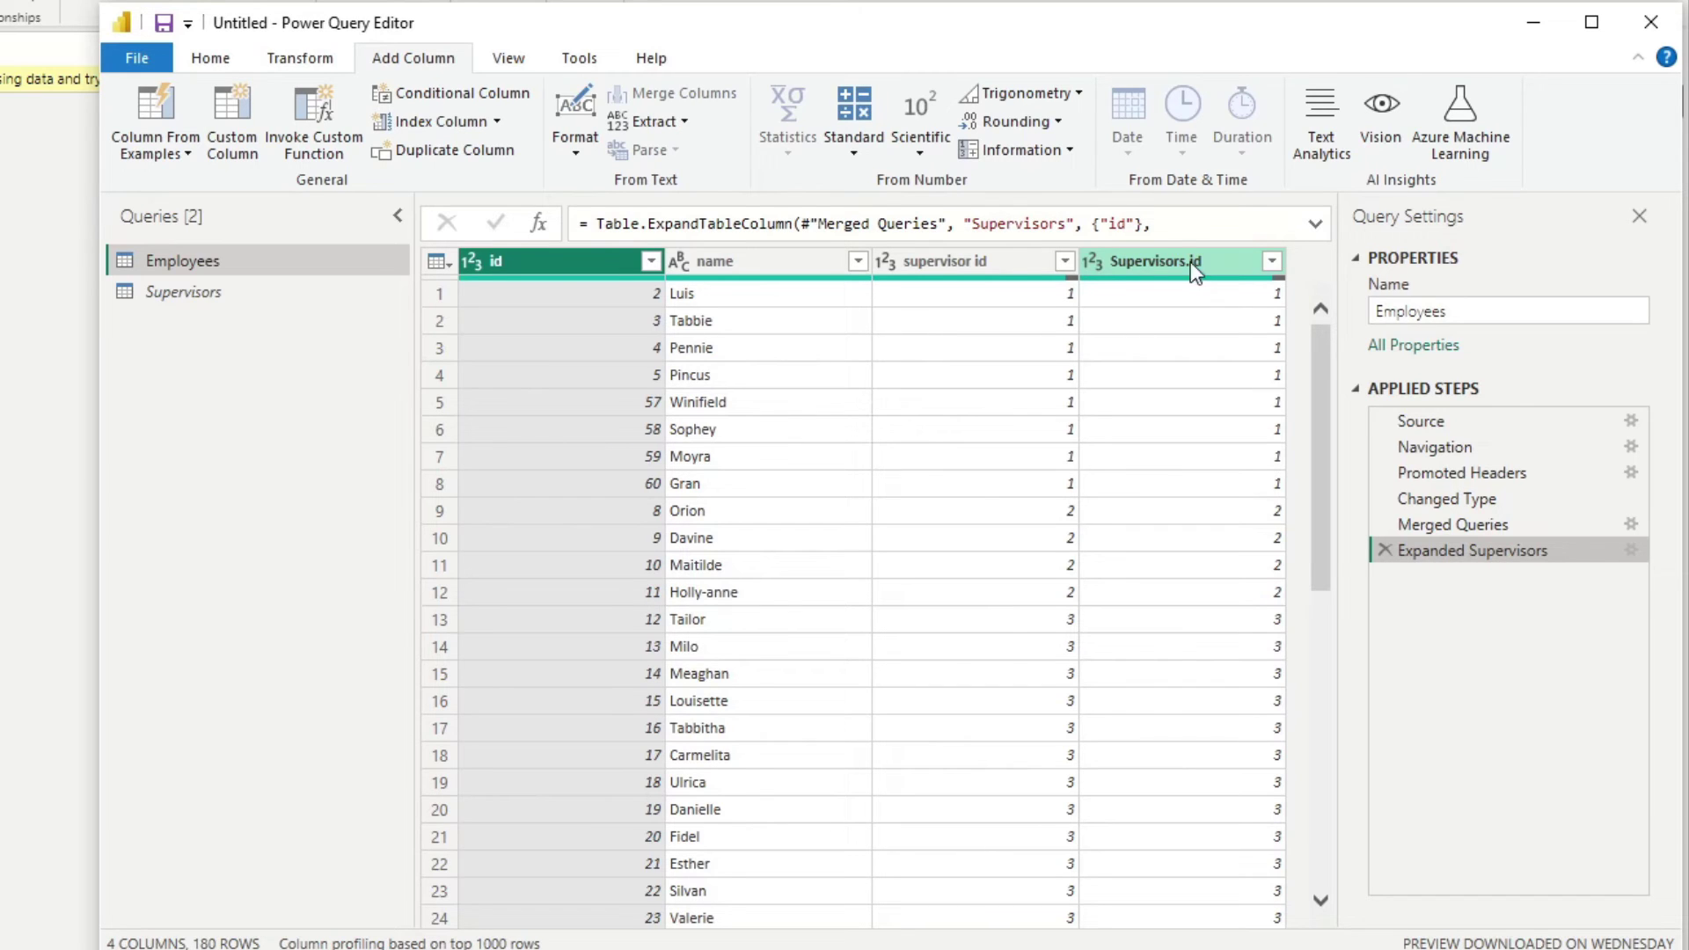
Step: Create a custom column named Supervisor starting with 'if [Supervisors.id] = null then 1 else'
{"action": "left_click", "coordinate": [219, 125]}
{"action": "double_click", "coordinate": [306, 368]}
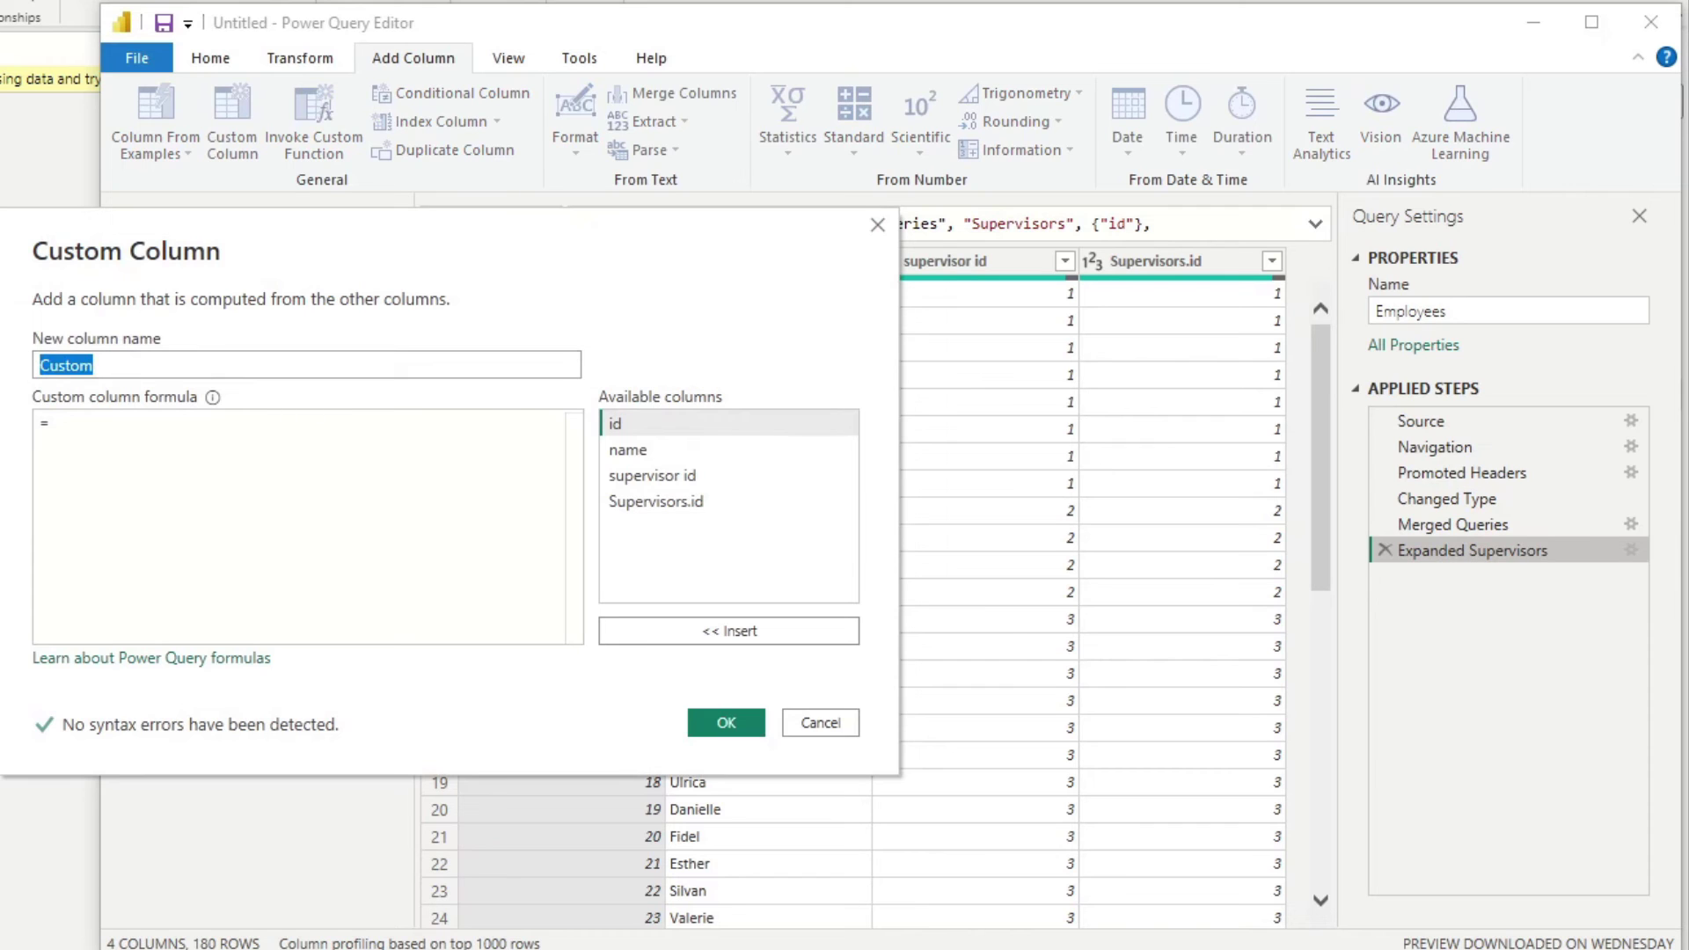
{"action": "type", "text": "Supervisor"}
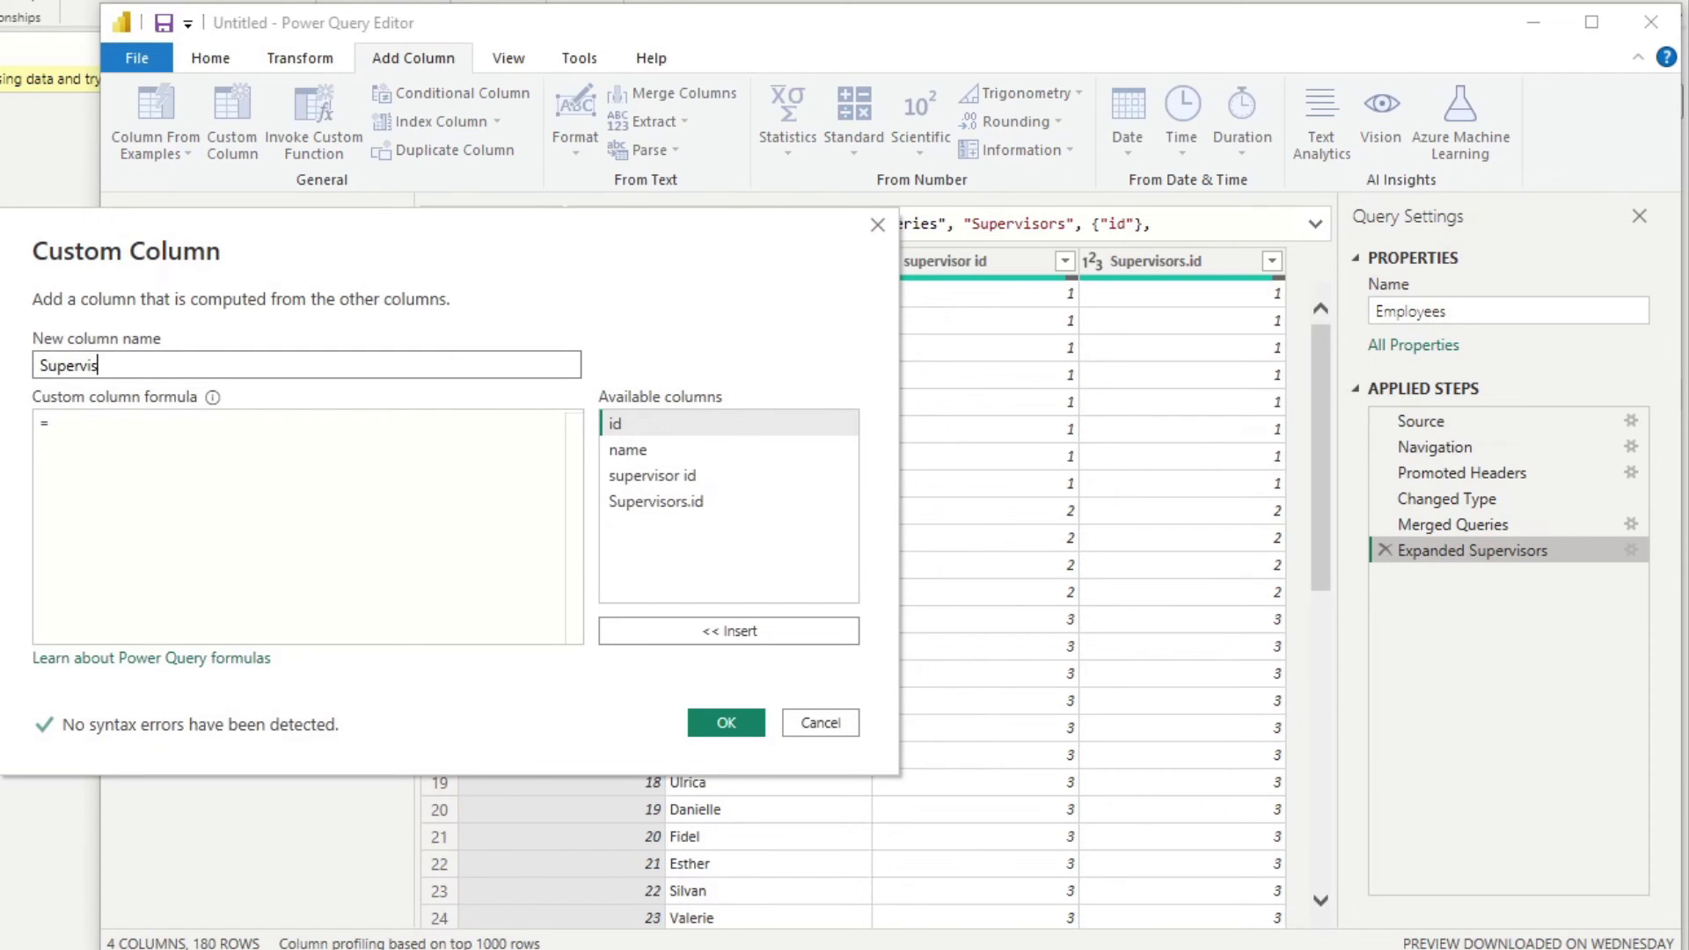
{"action": "left_click", "coordinate": [213, 397]}
{"action": "left_click", "coordinate": [369, 591]}
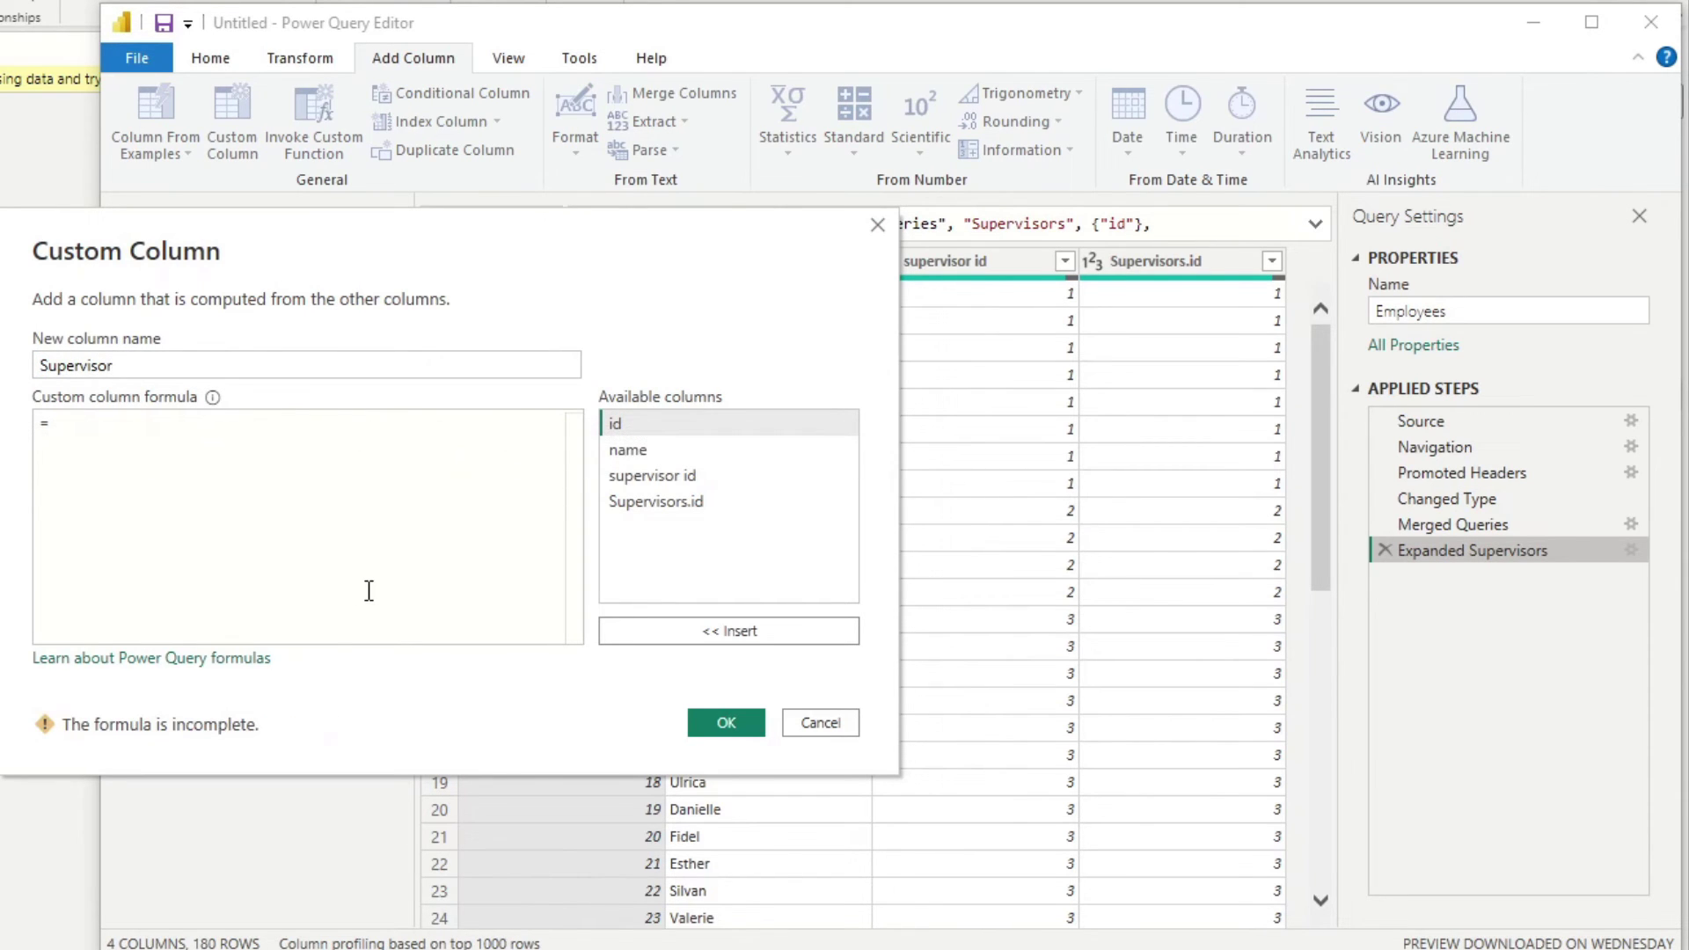
{"action": "type", "text": "if"}
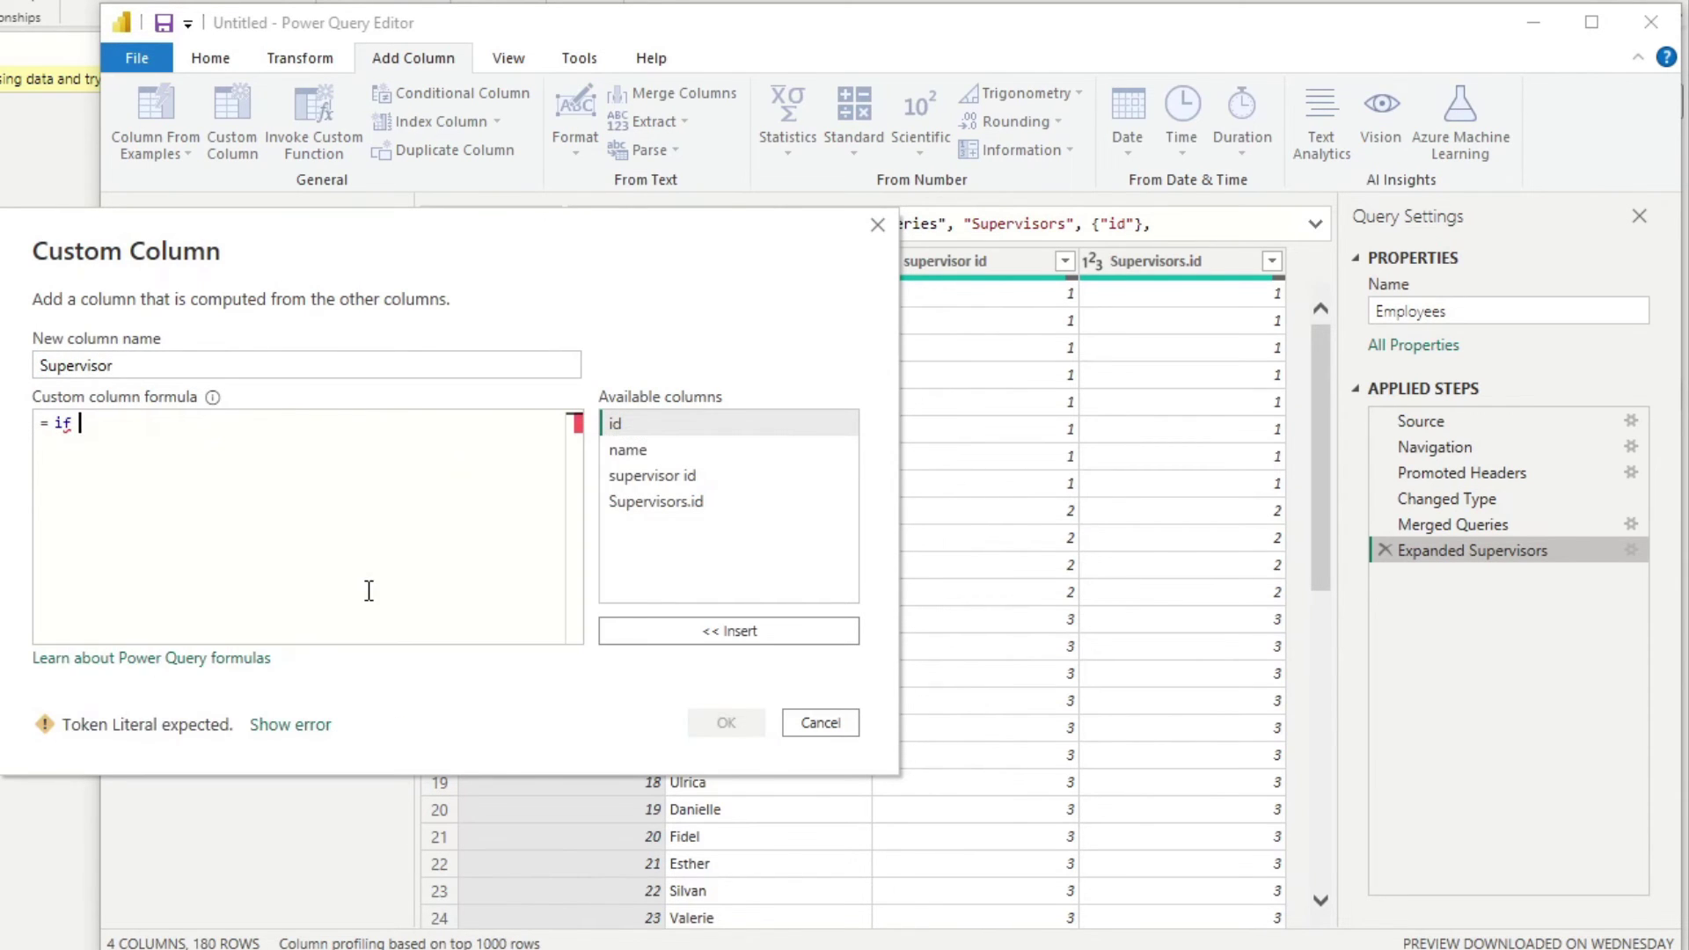
{"action": "double_click", "coordinate": [668, 502]}
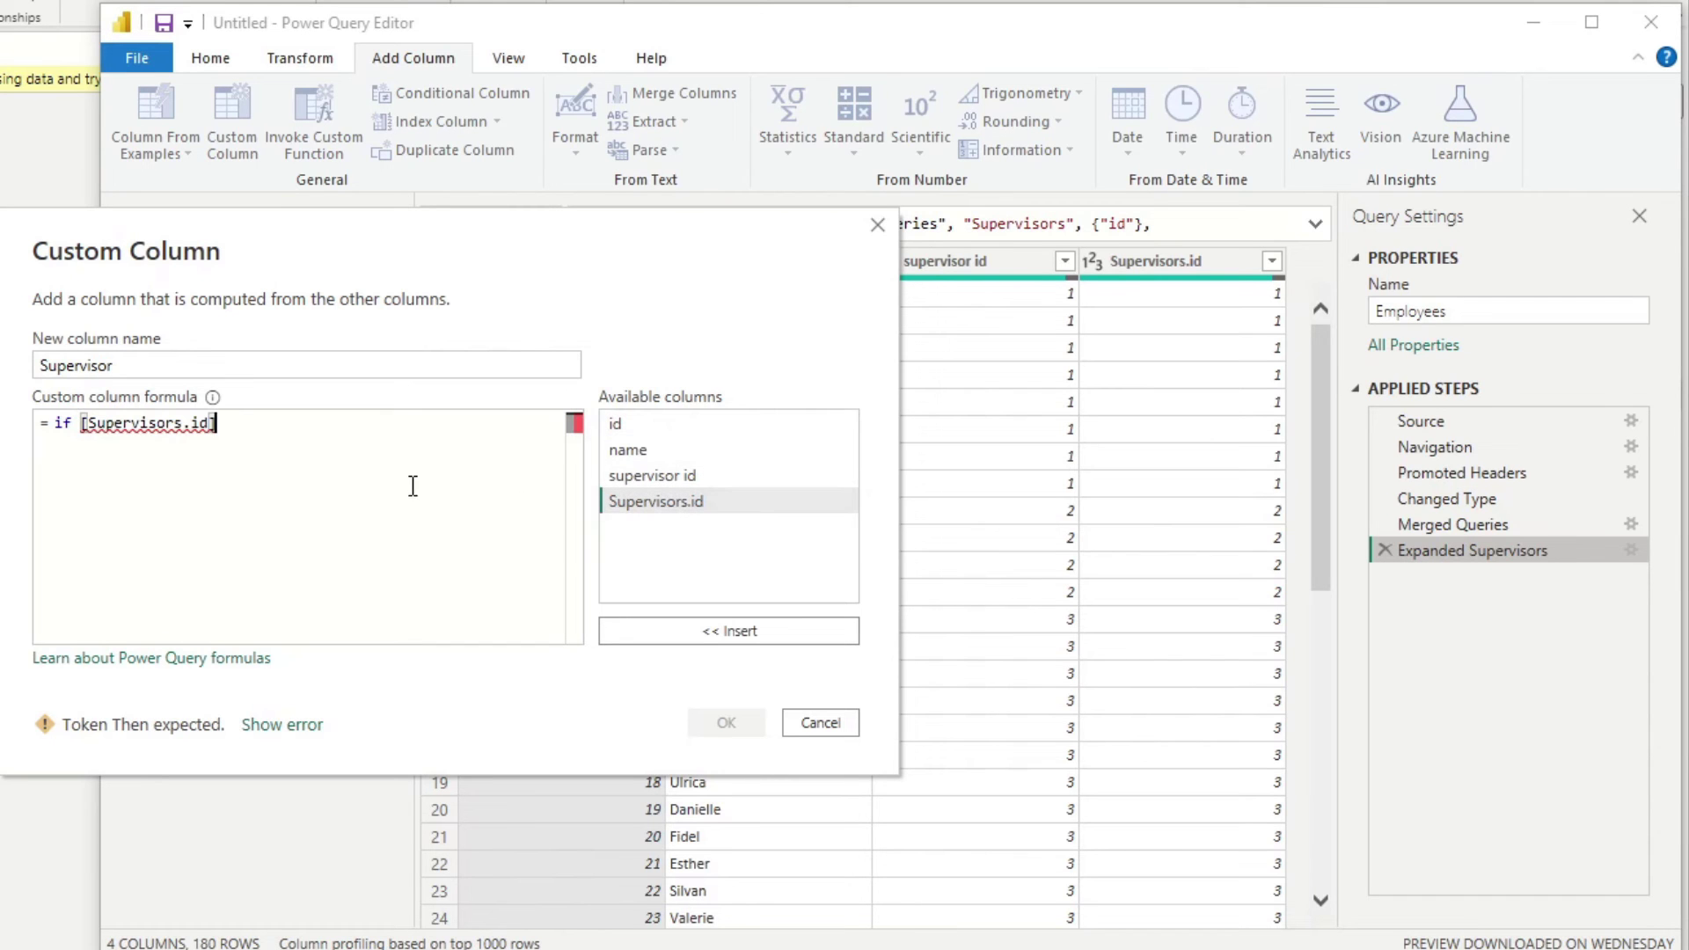
{"action": "type", "text": "= "}
{"action": "type", "text": "nul"}
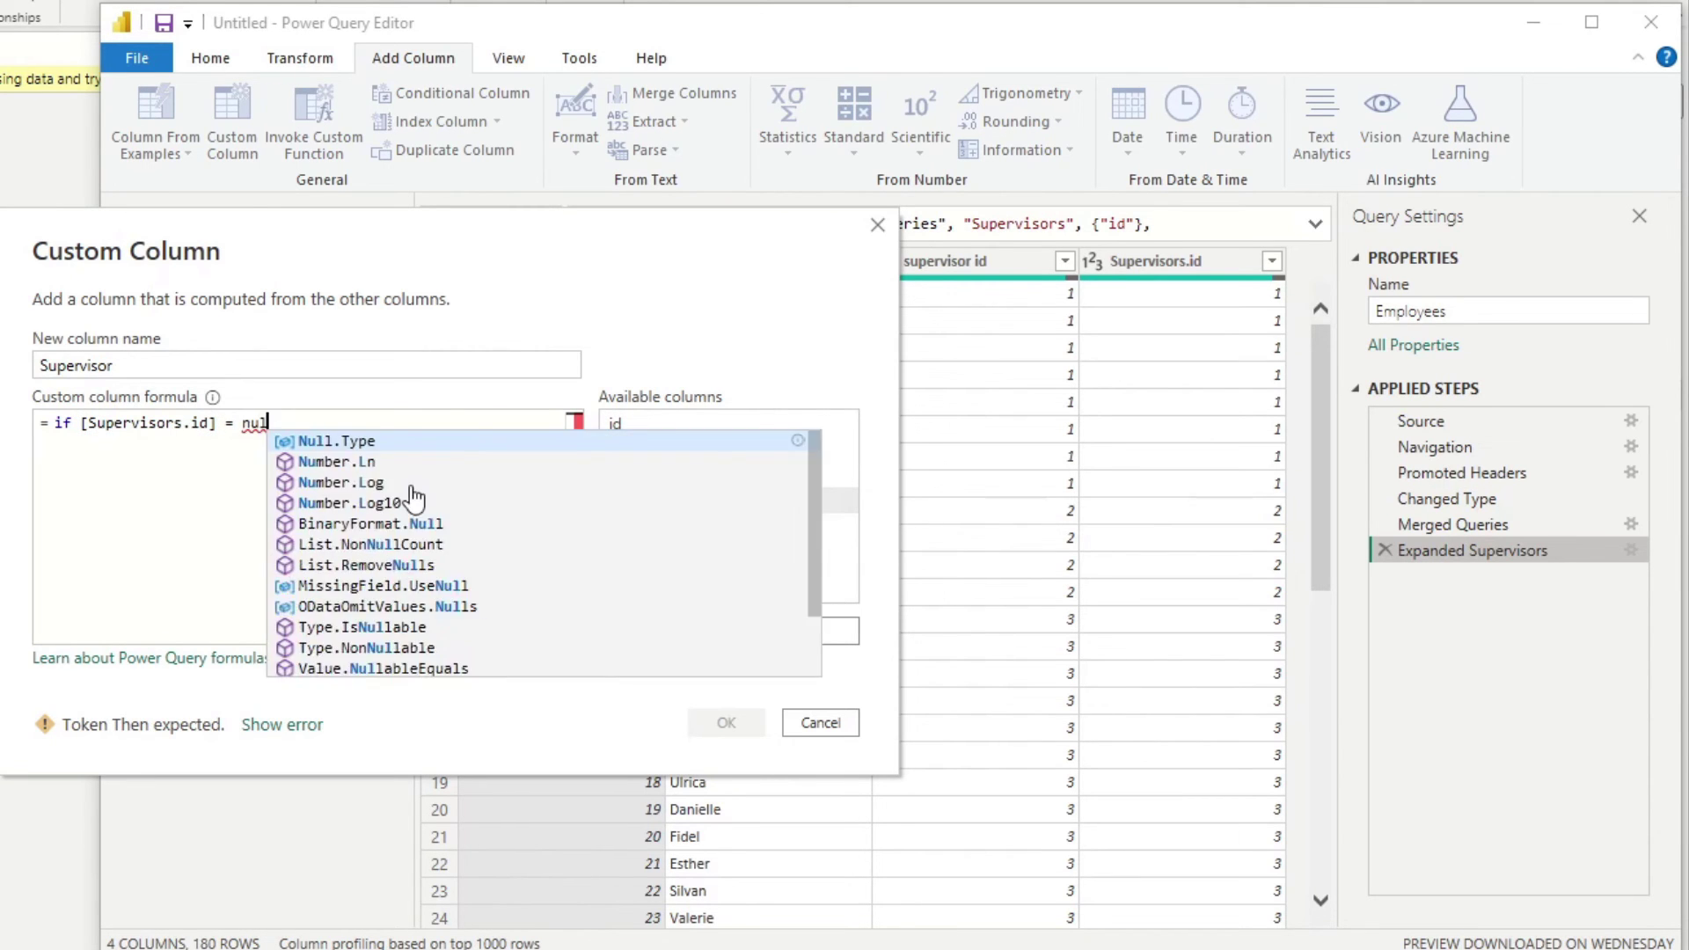
{"action": "type", "text": "l then 1"}
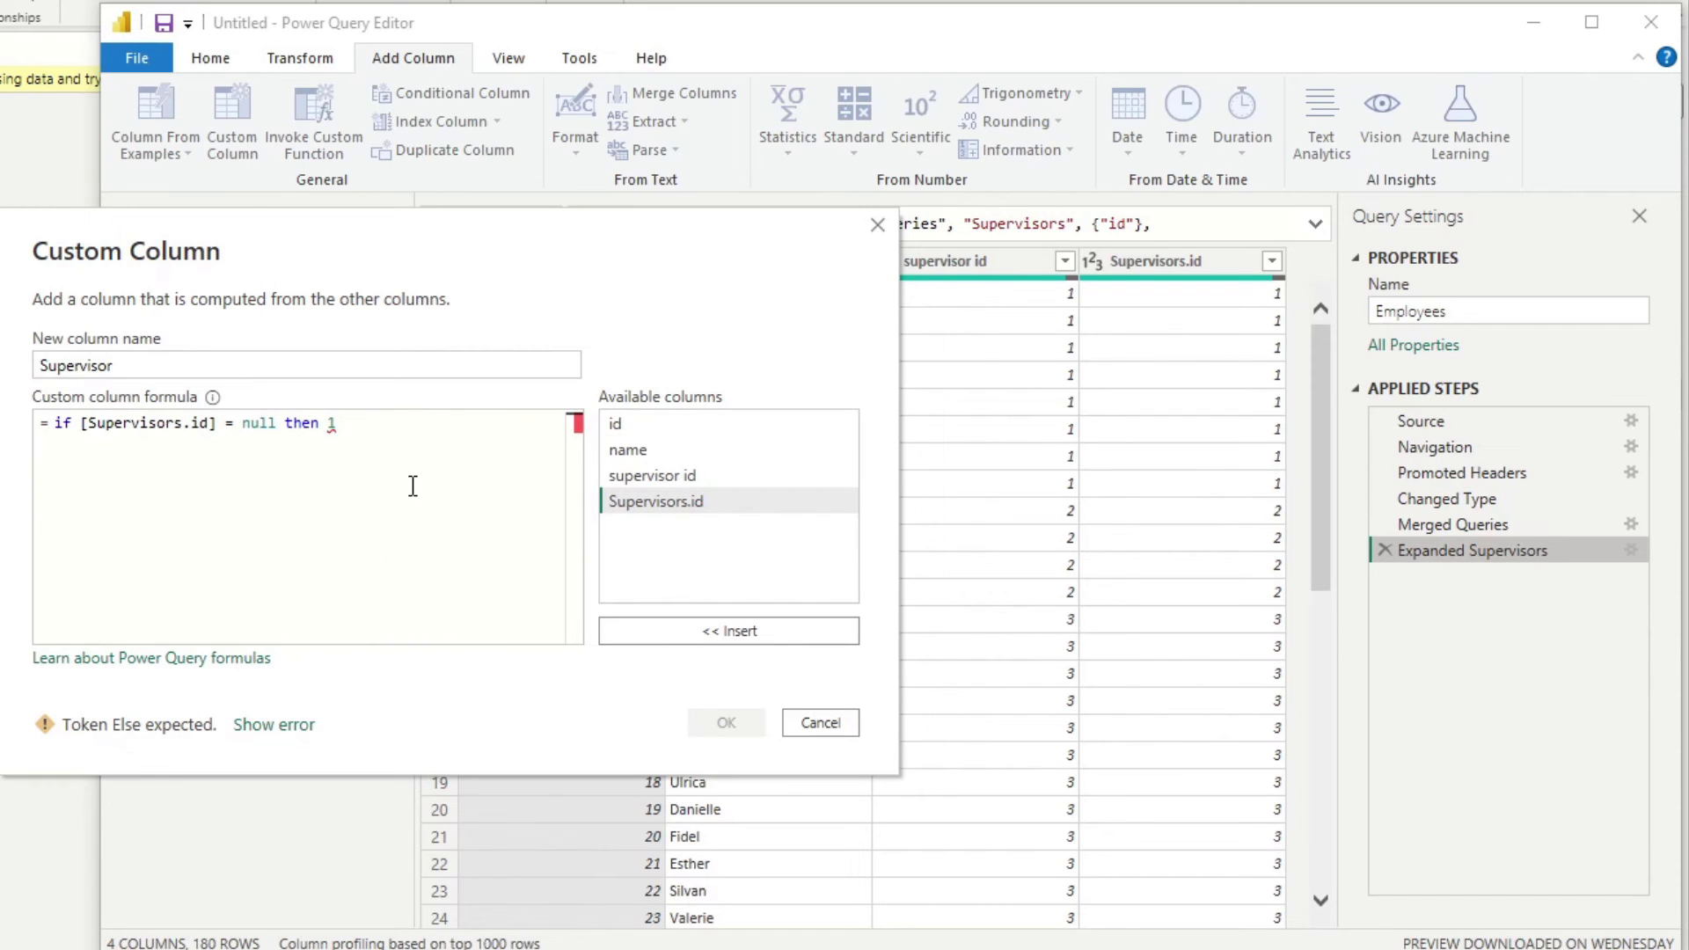
{"action": "type", "text": " else supervis"}
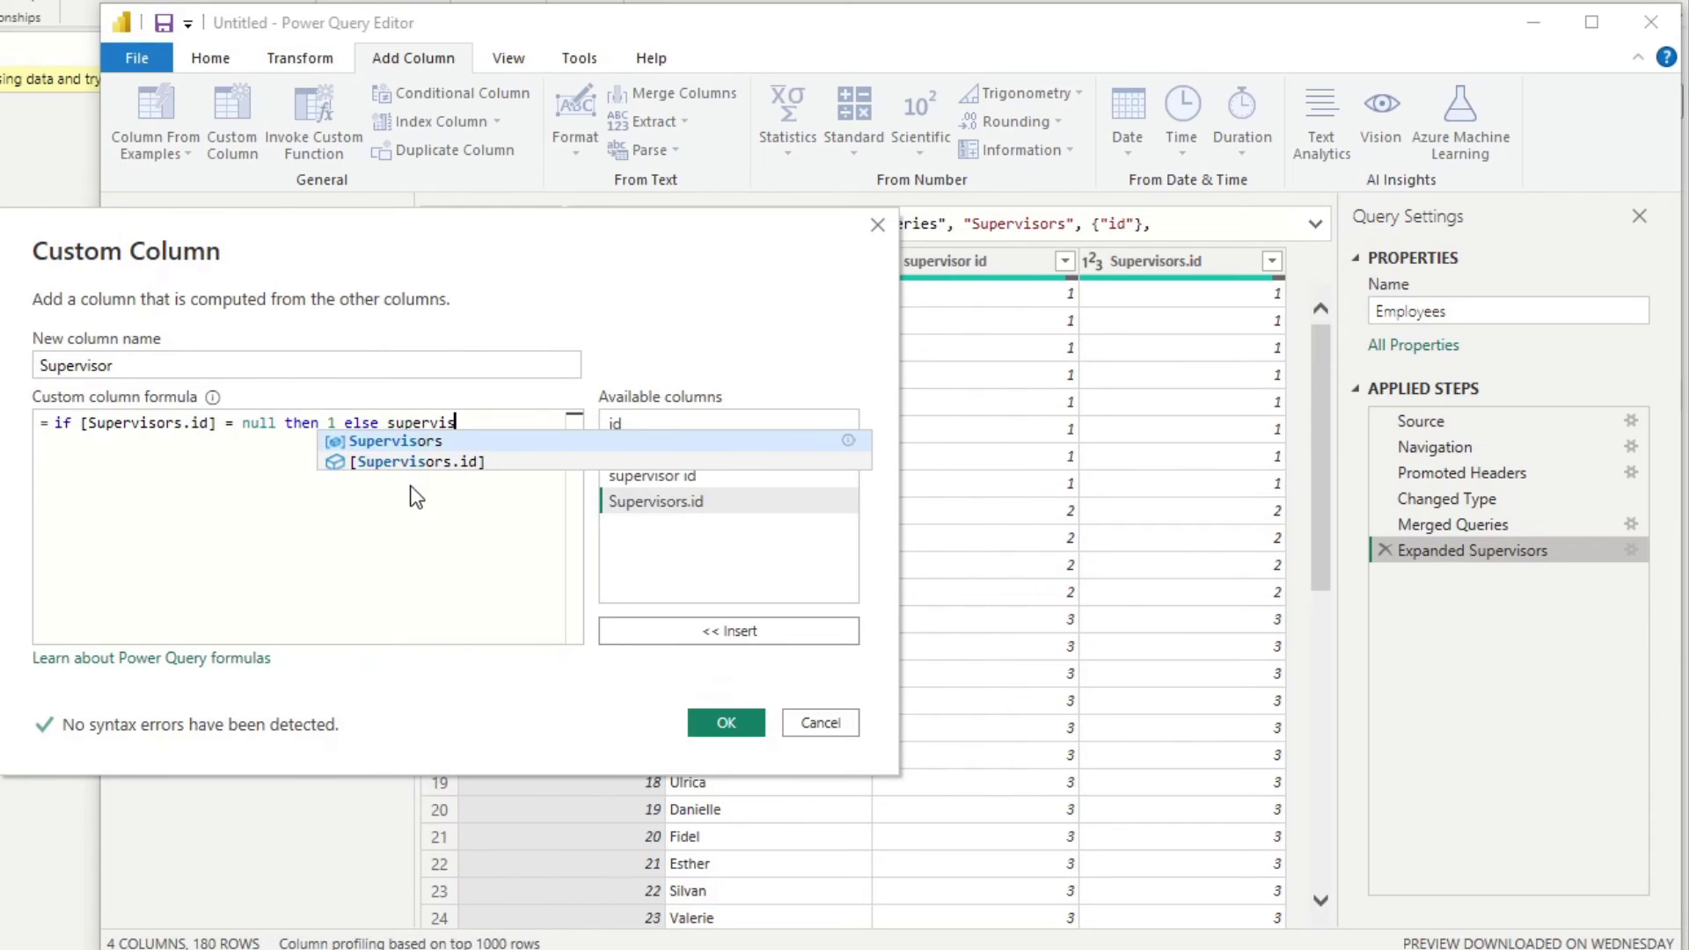
Step: Correct the else branch so the formula references [supervisor id]
{"action": "key", "text": "Down"}
{"action": "key", "text": "Tab"}
{"action": "left_click_drag", "start_coordinate": [526, 423], "coordinate": [396, 431]}
{"action": "key", "text": "BackSpace"}
{"action": "type", "text": "super"}
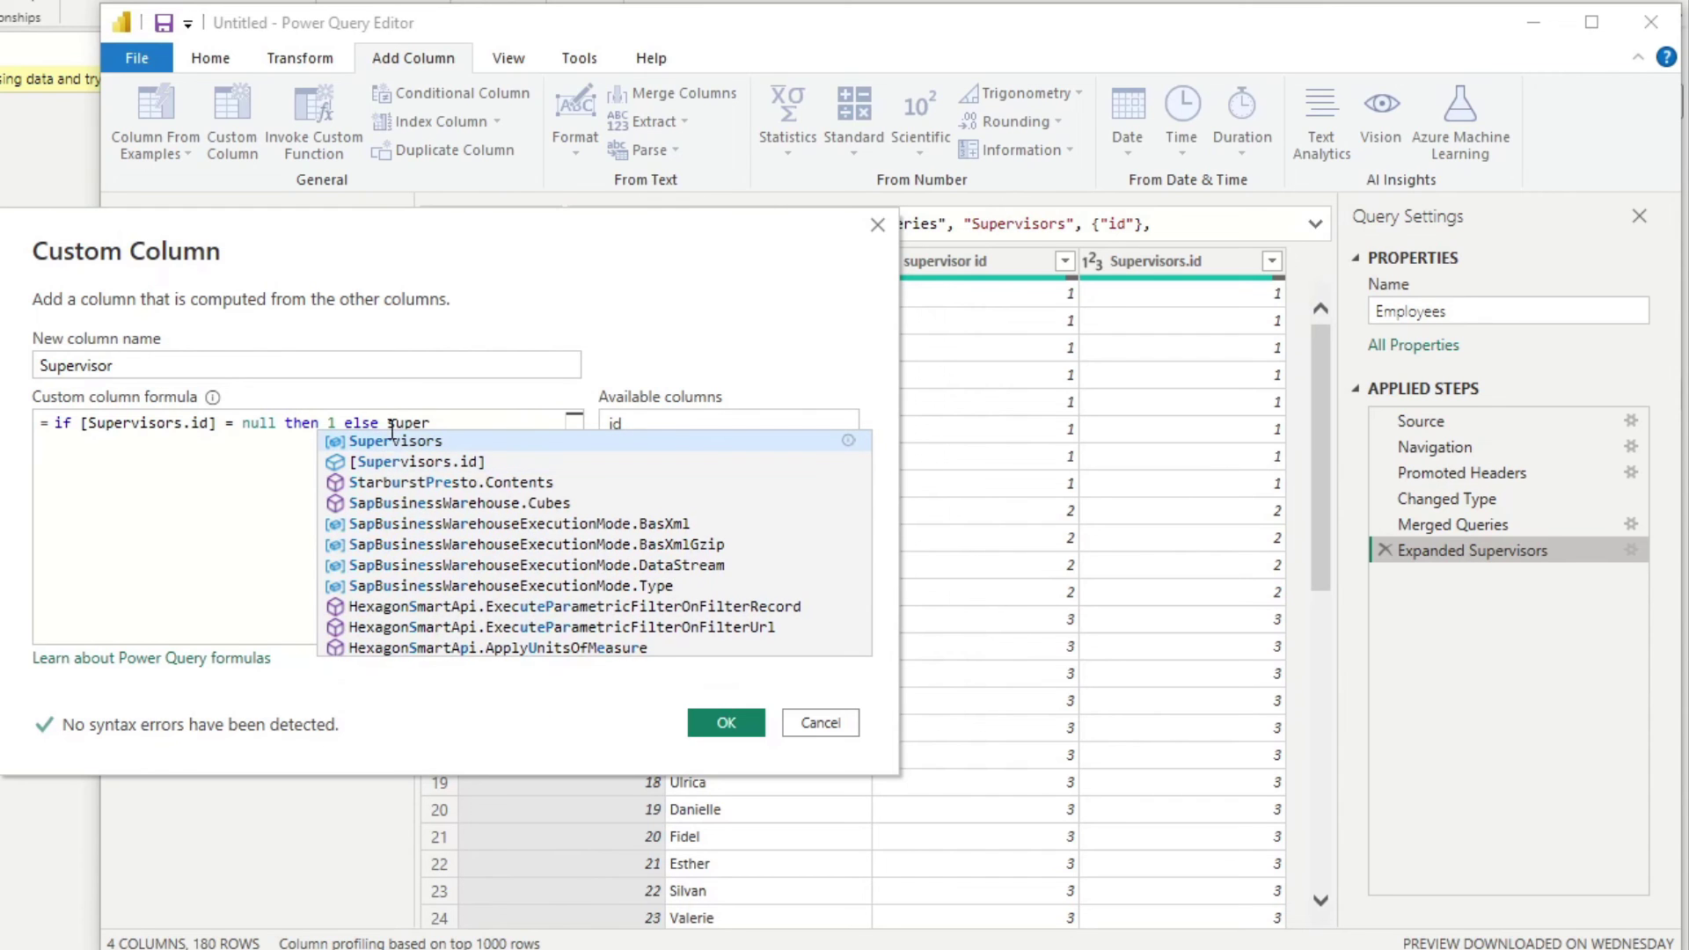
{"action": "key", "text": "BackSpace"}
{"action": "key", "text": "BackSpace"}
{"action": "key", "text": "BackSpace"}
{"action": "key", "text": "BackSpace"}
{"action": "key", "text": "BackSpace"}
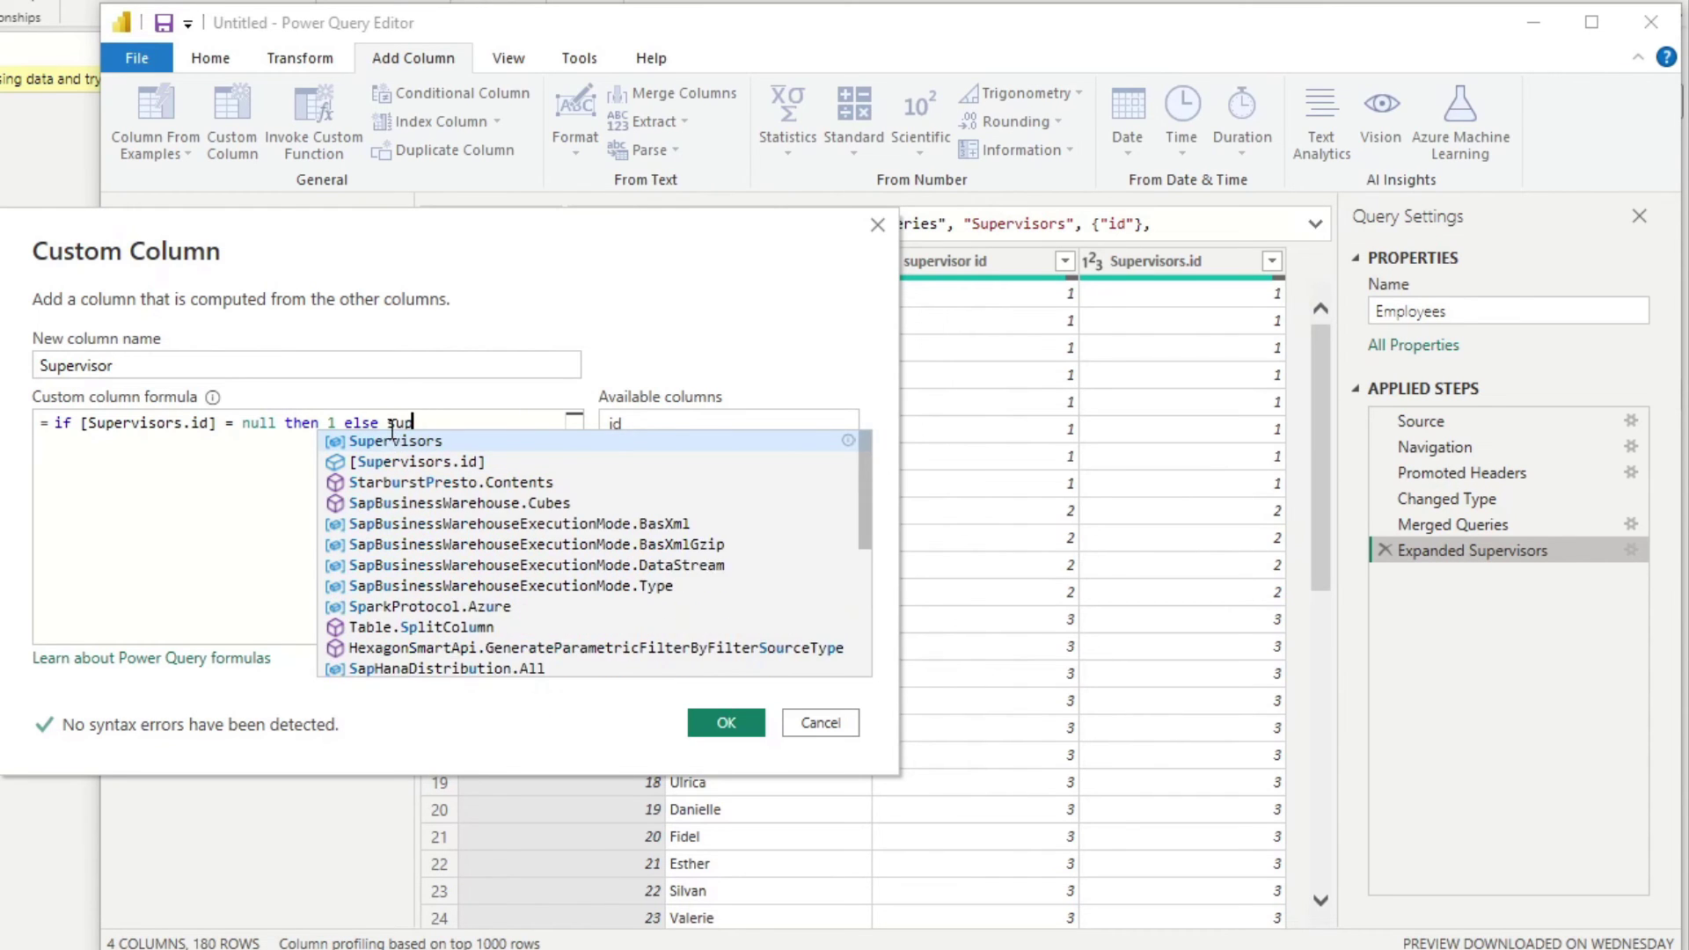
{"action": "type", "text": "["}
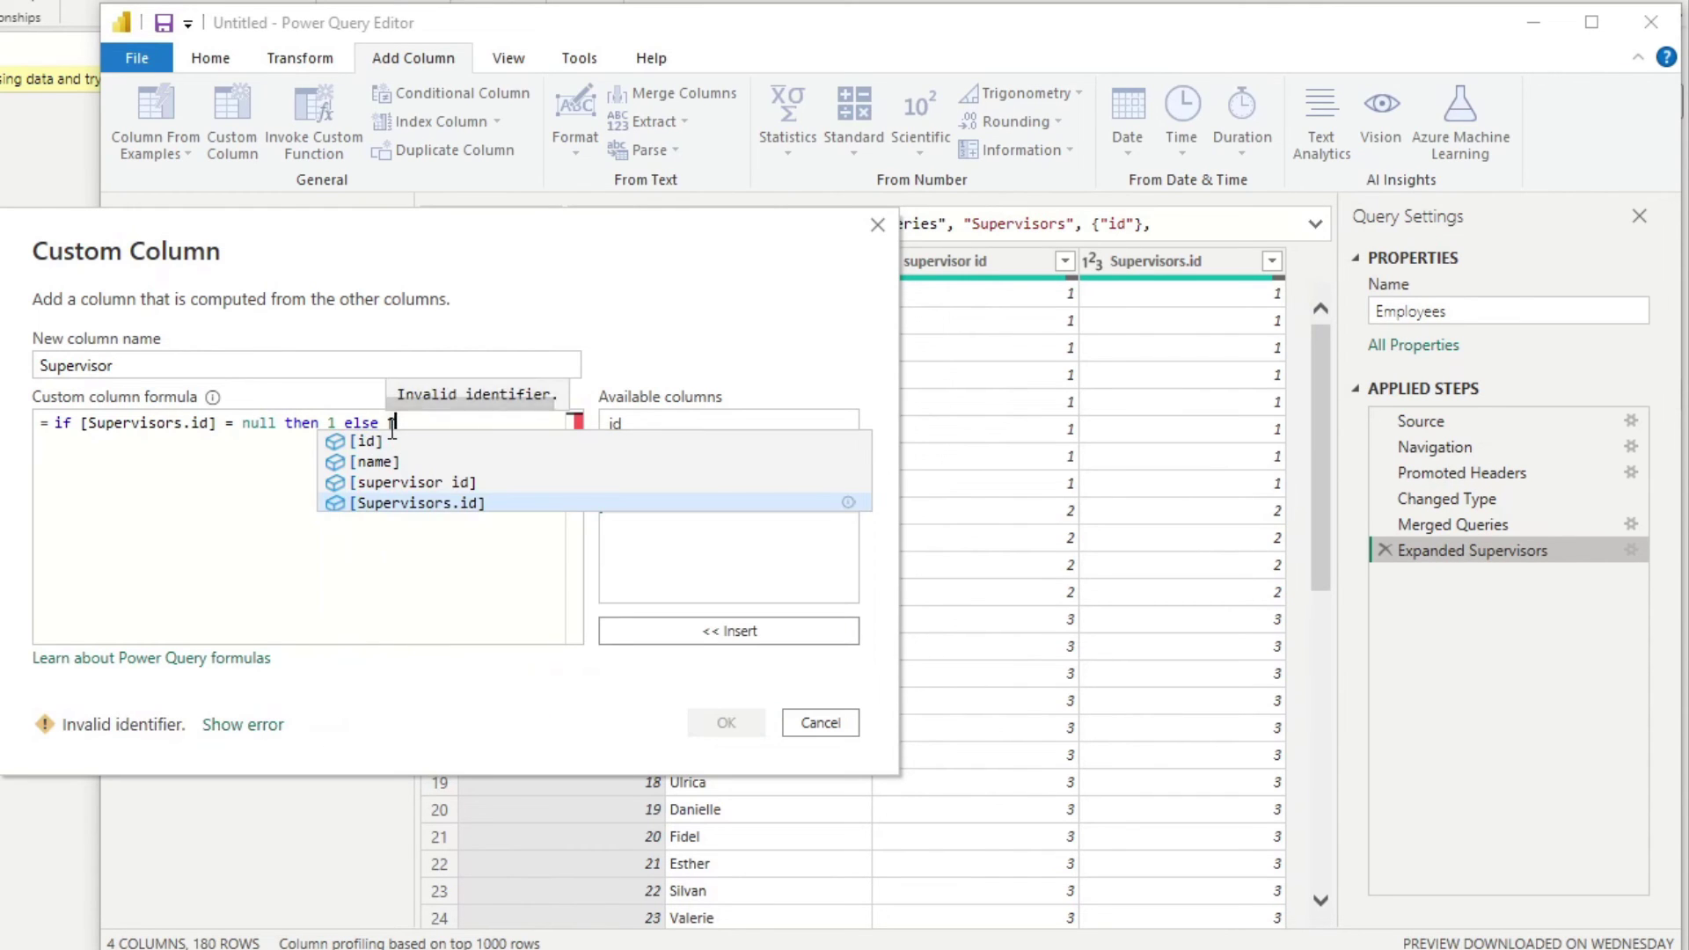
{"action": "type", "text": "su"}
{"action": "key", "text": "Tab"}
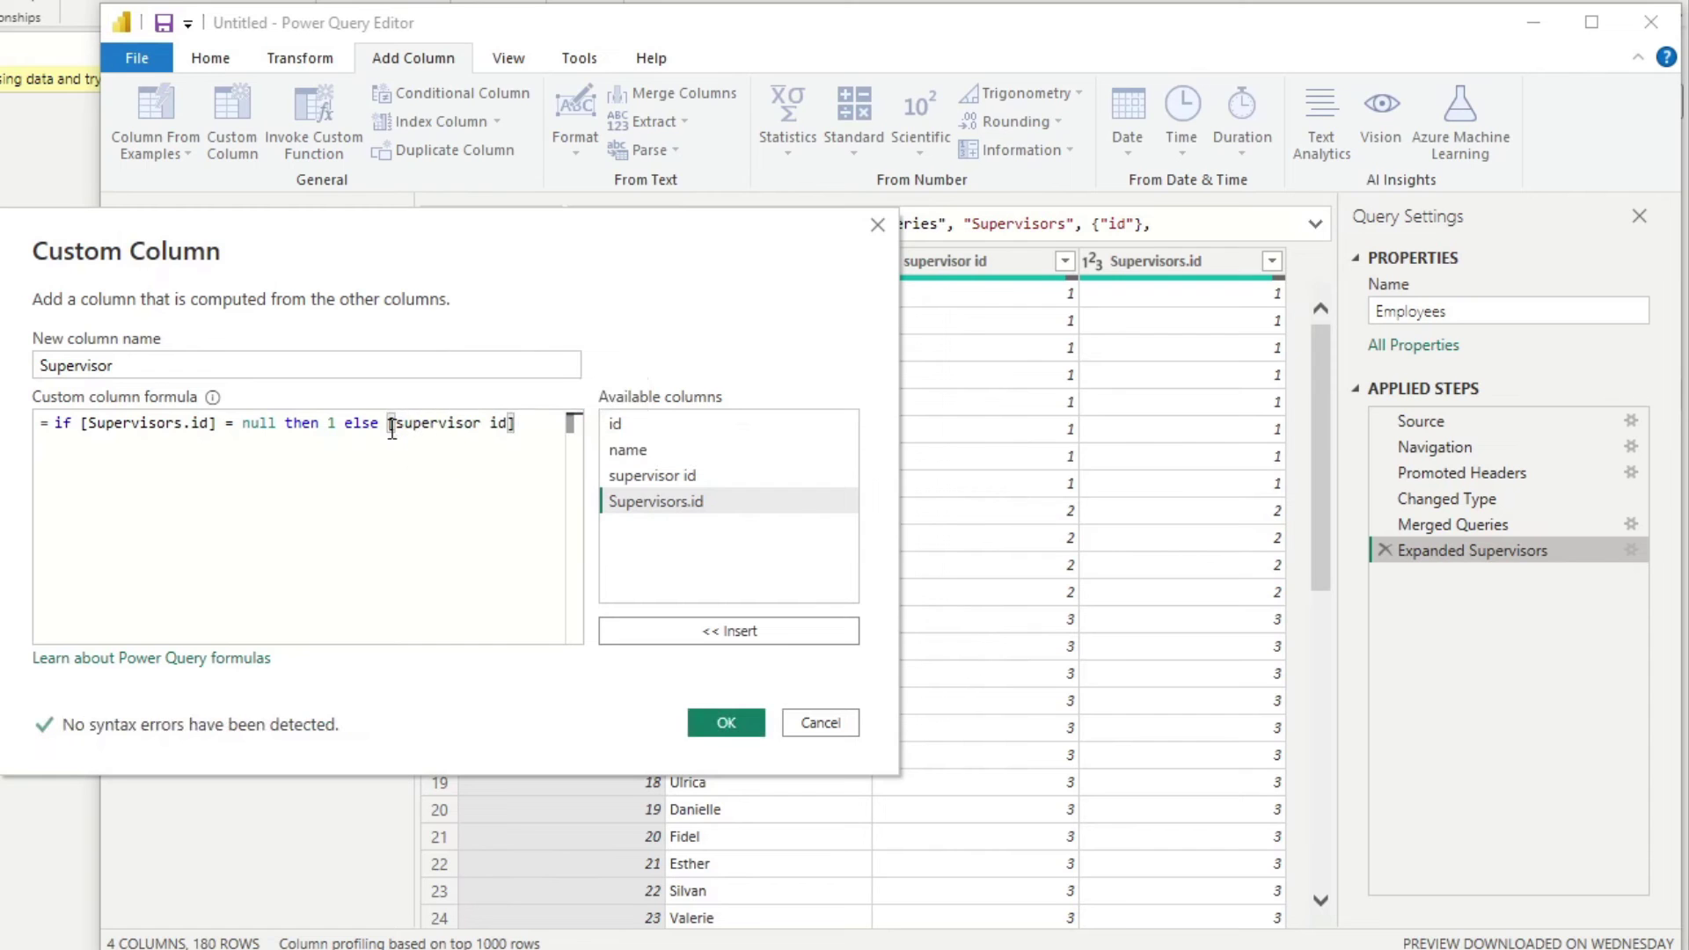
{"action": "left_click", "coordinate": [717, 723]}
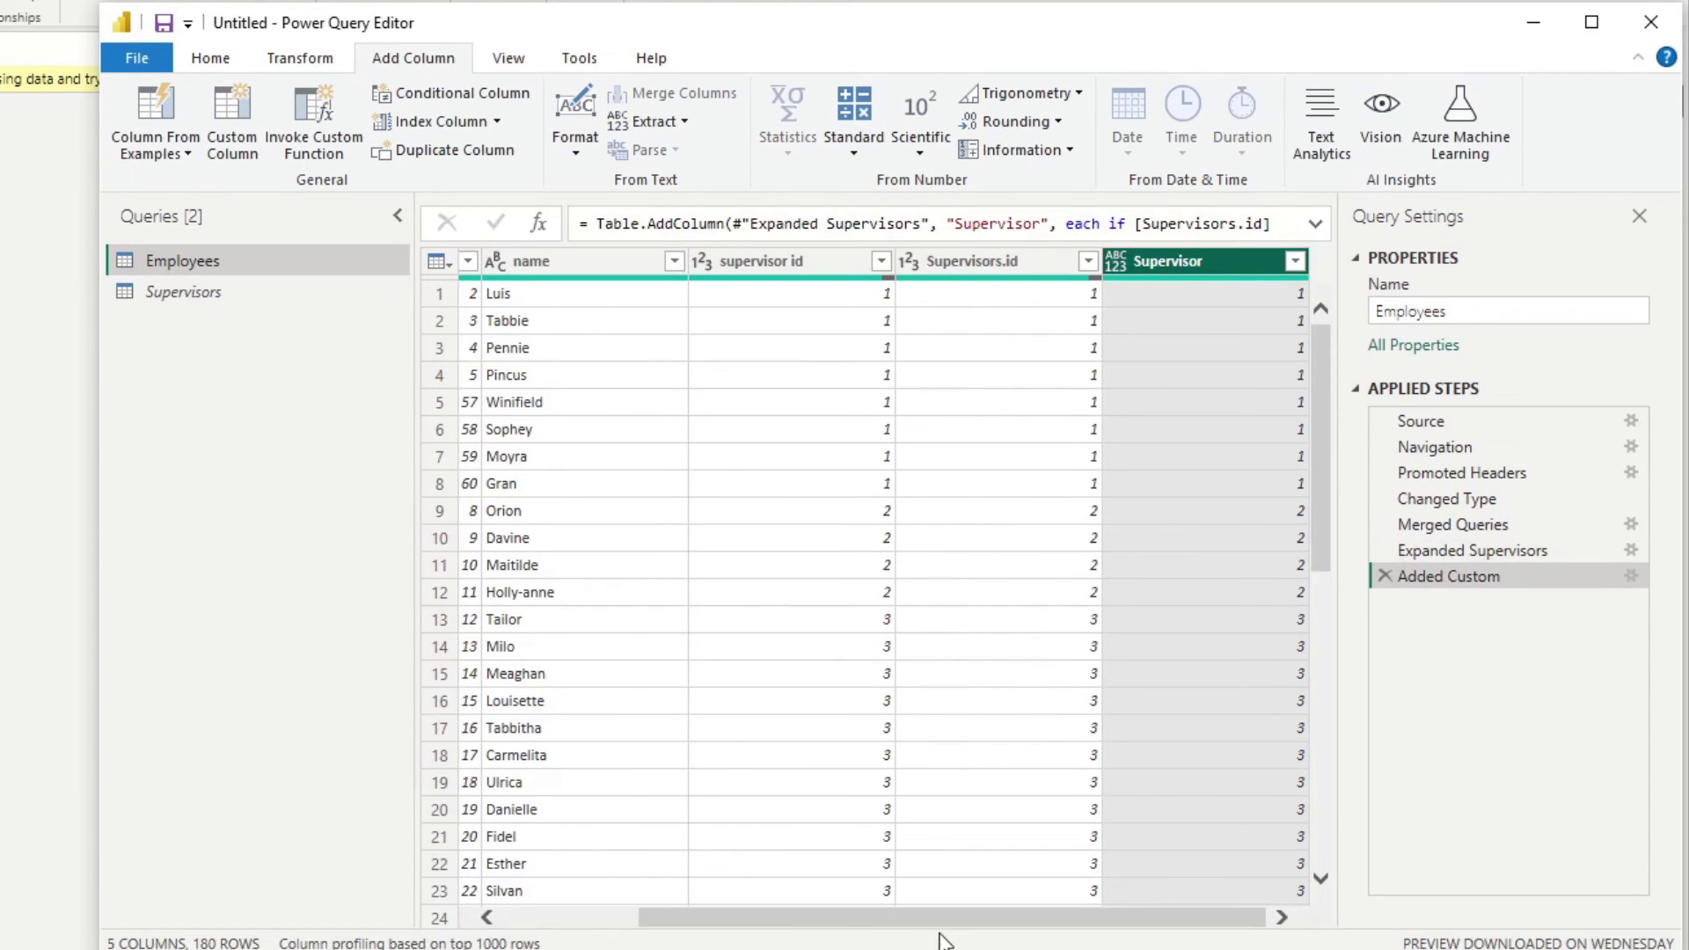
{"action": "left_click", "coordinate": [1089, 260]}
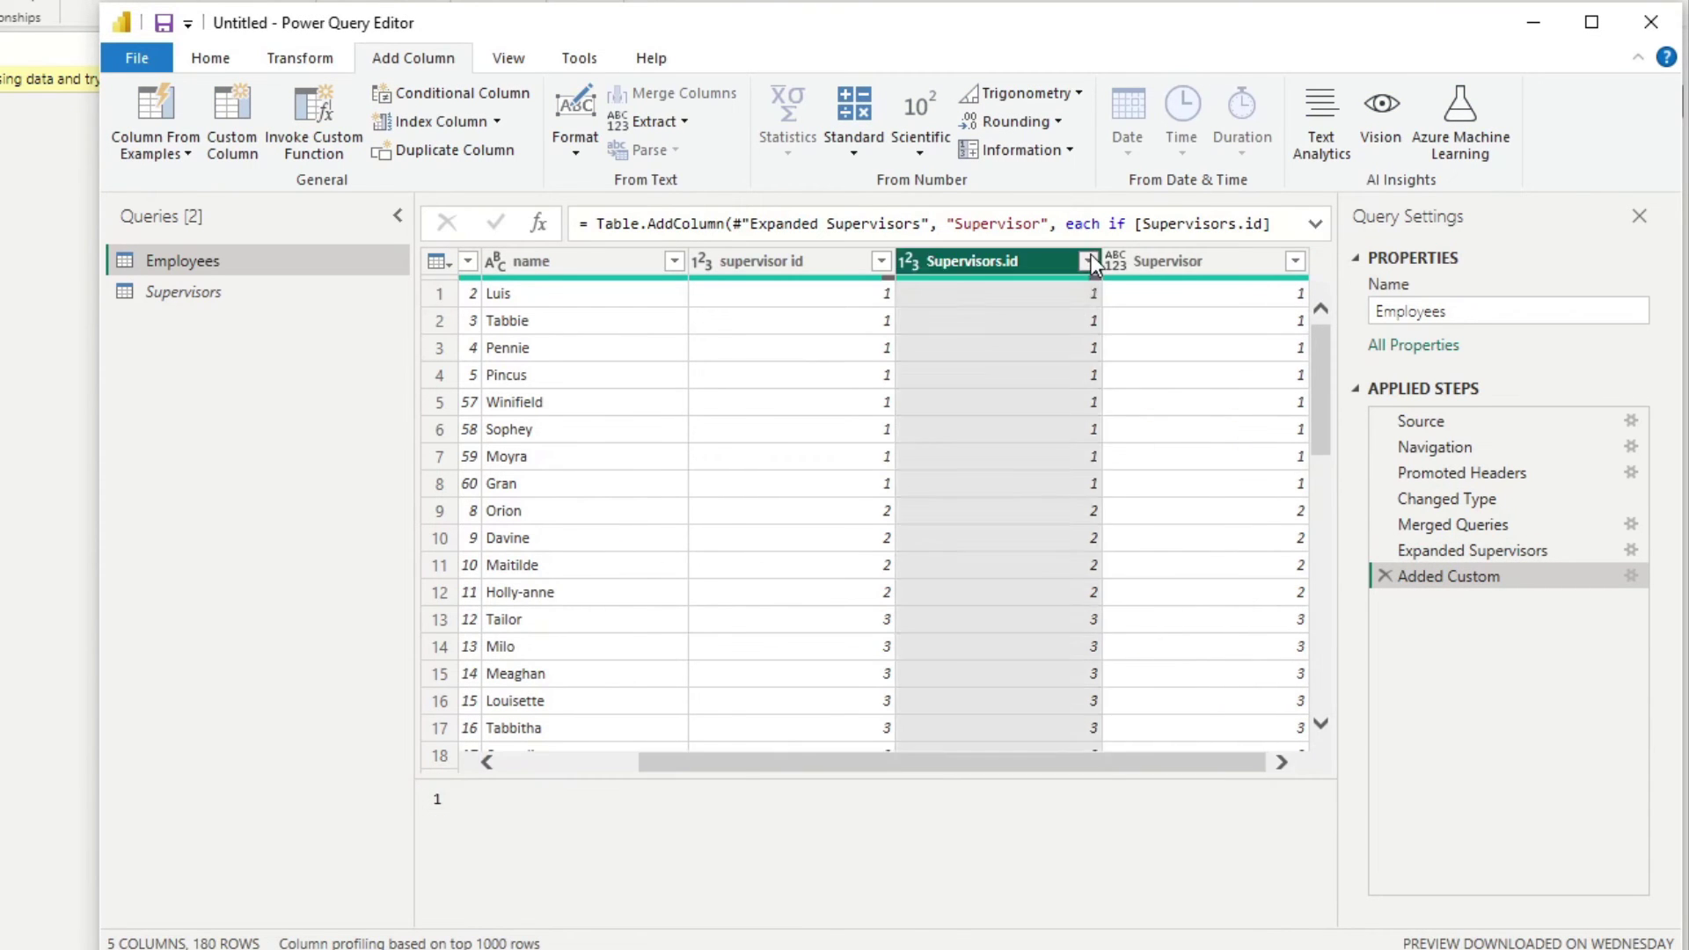
{"action": "left_click", "coordinate": [775, 533]}
{"action": "left_click", "coordinate": [758, 561]}
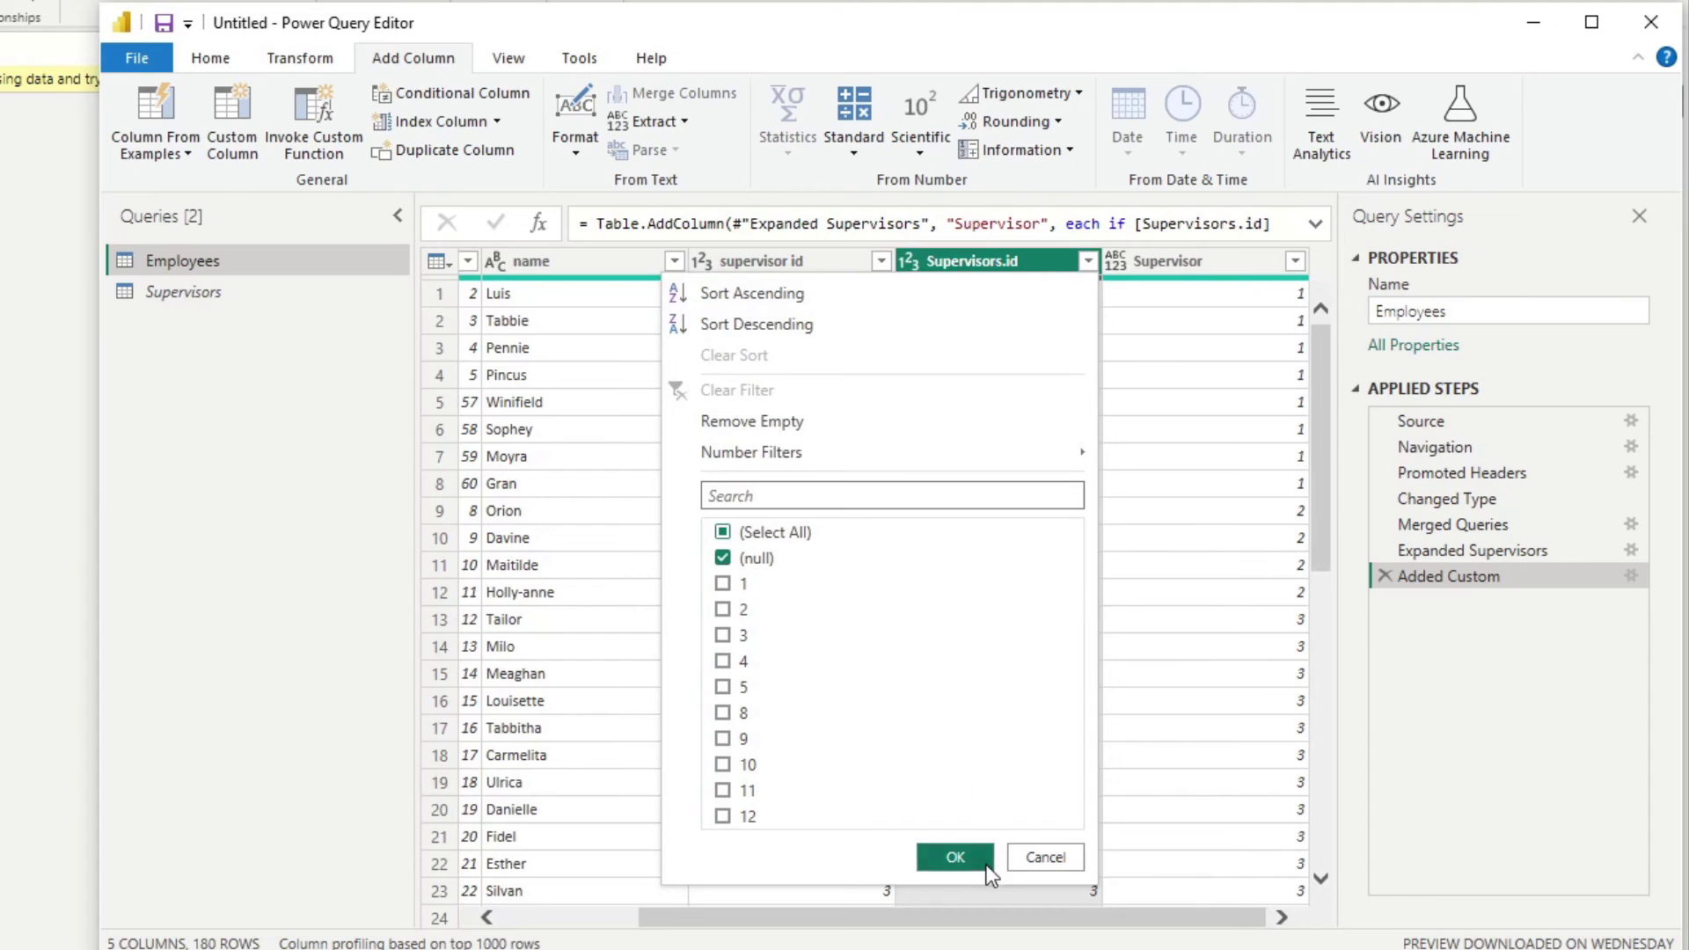
{"action": "left_click", "coordinate": [959, 857]}
{"action": "left_click", "coordinate": [1263, 295]}
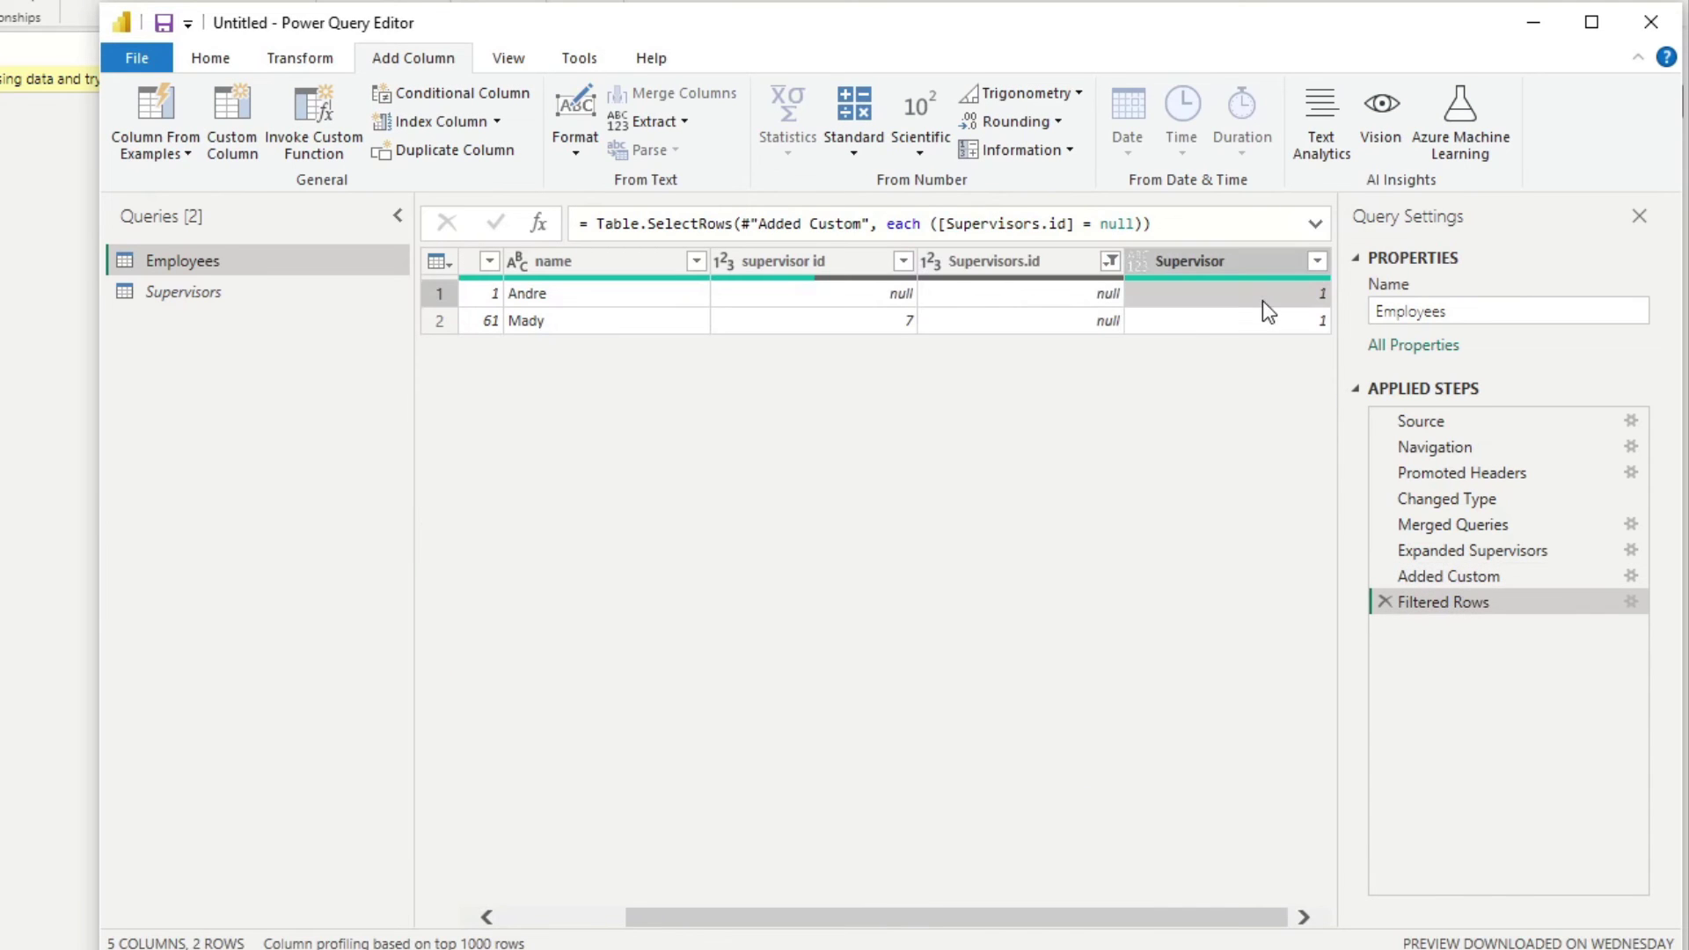
{"action": "left_click", "coordinate": [1249, 324]}
{"action": "left_click", "coordinate": [1260, 291]}
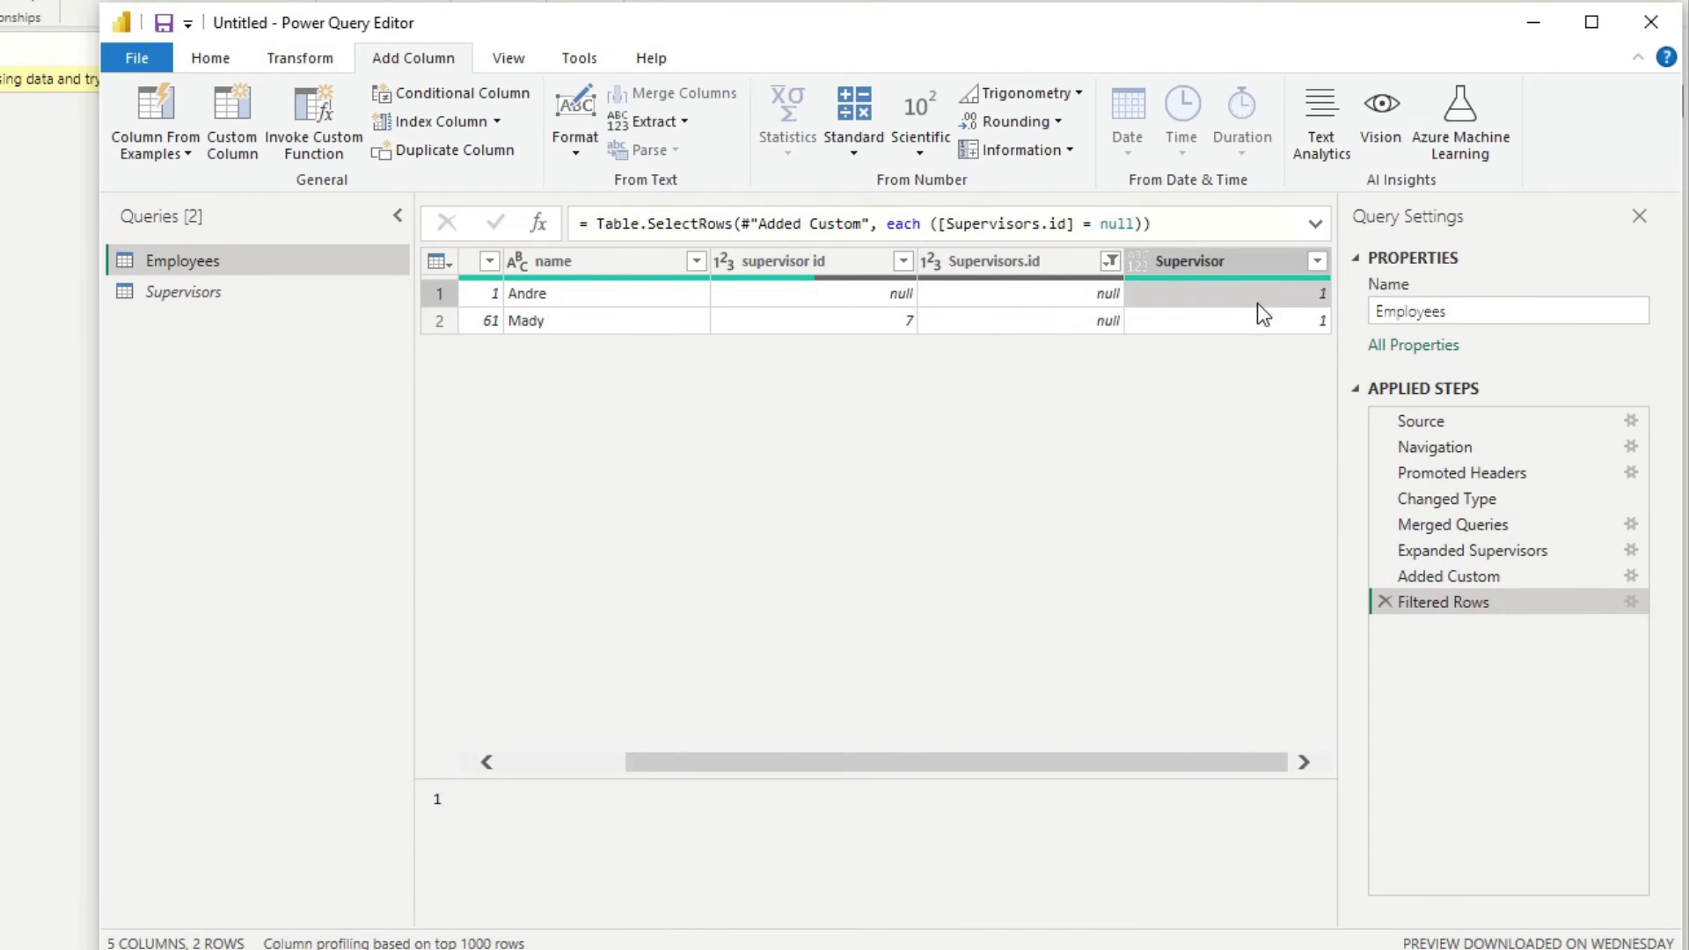
{"action": "left_click", "coordinate": [1254, 315]}
{"action": "left_click", "coordinate": [1258, 294]}
{"action": "left_click", "coordinate": [1263, 325]}
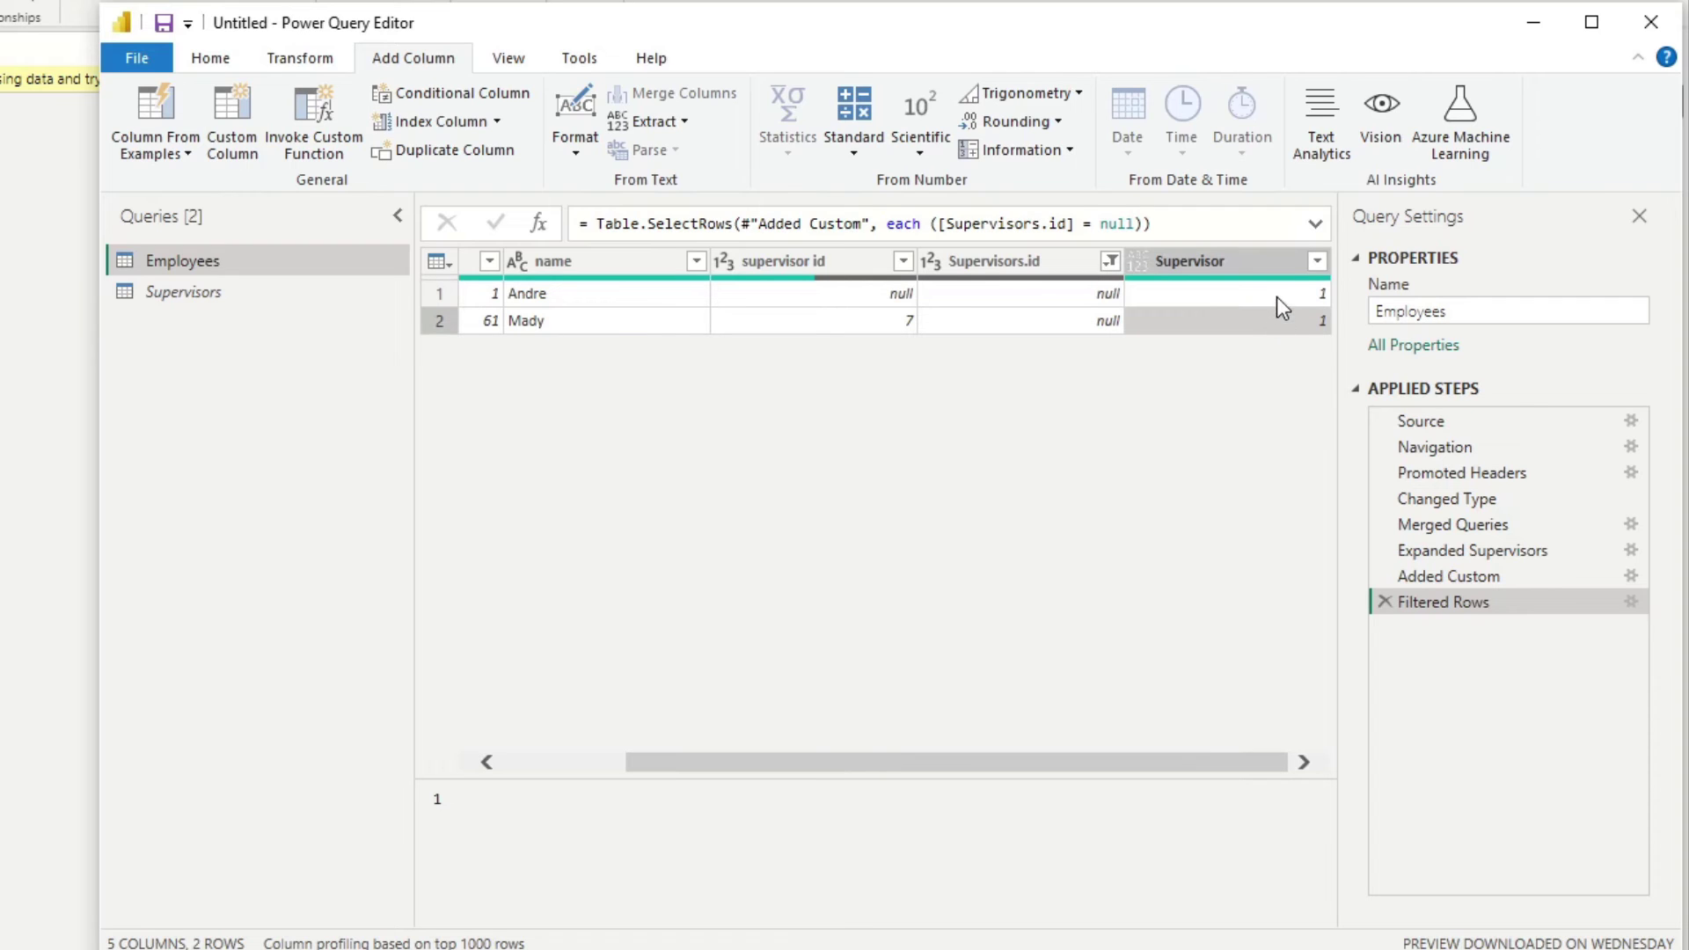
{"action": "left_click", "coordinate": [1276, 297]}
{"action": "left_click", "coordinate": [1274, 322]}
Step: Drop the null filter step and the old Supervisors.id and supervisor id columns, renaming Supervisor to 'supervisor id'
{"action": "left_click", "coordinate": [1385, 602]}
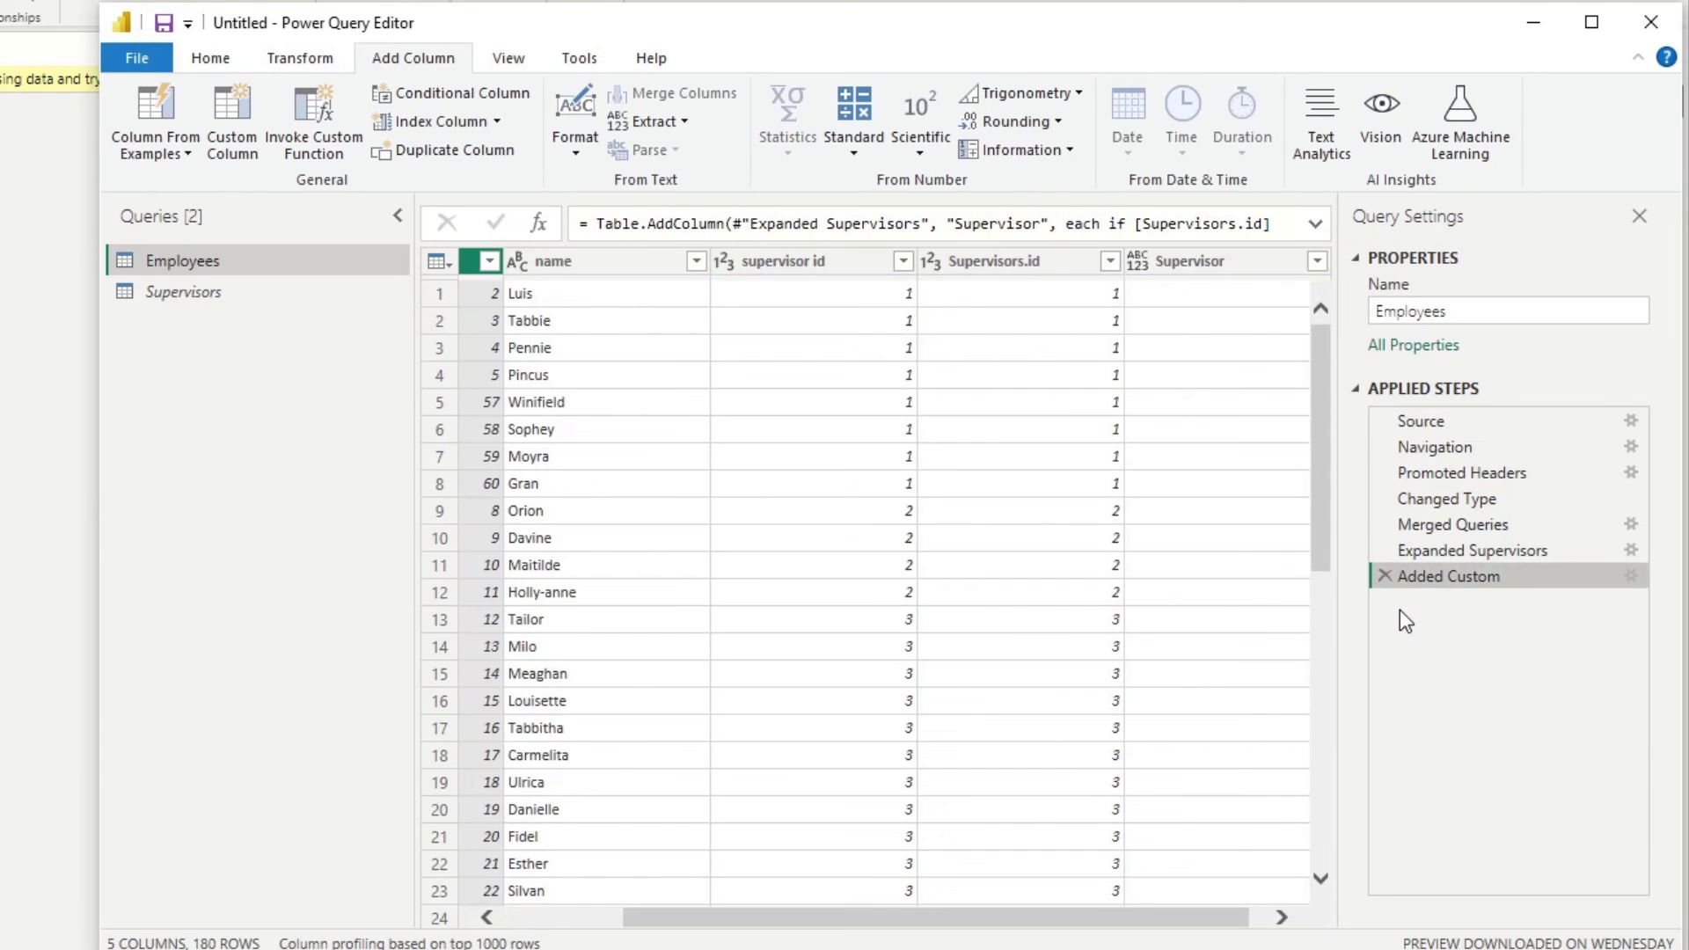
{"action": "left_click", "coordinate": [1031, 260]}
{"action": "left_click", "coordinate": [813, 257], "text": "ctrl"}
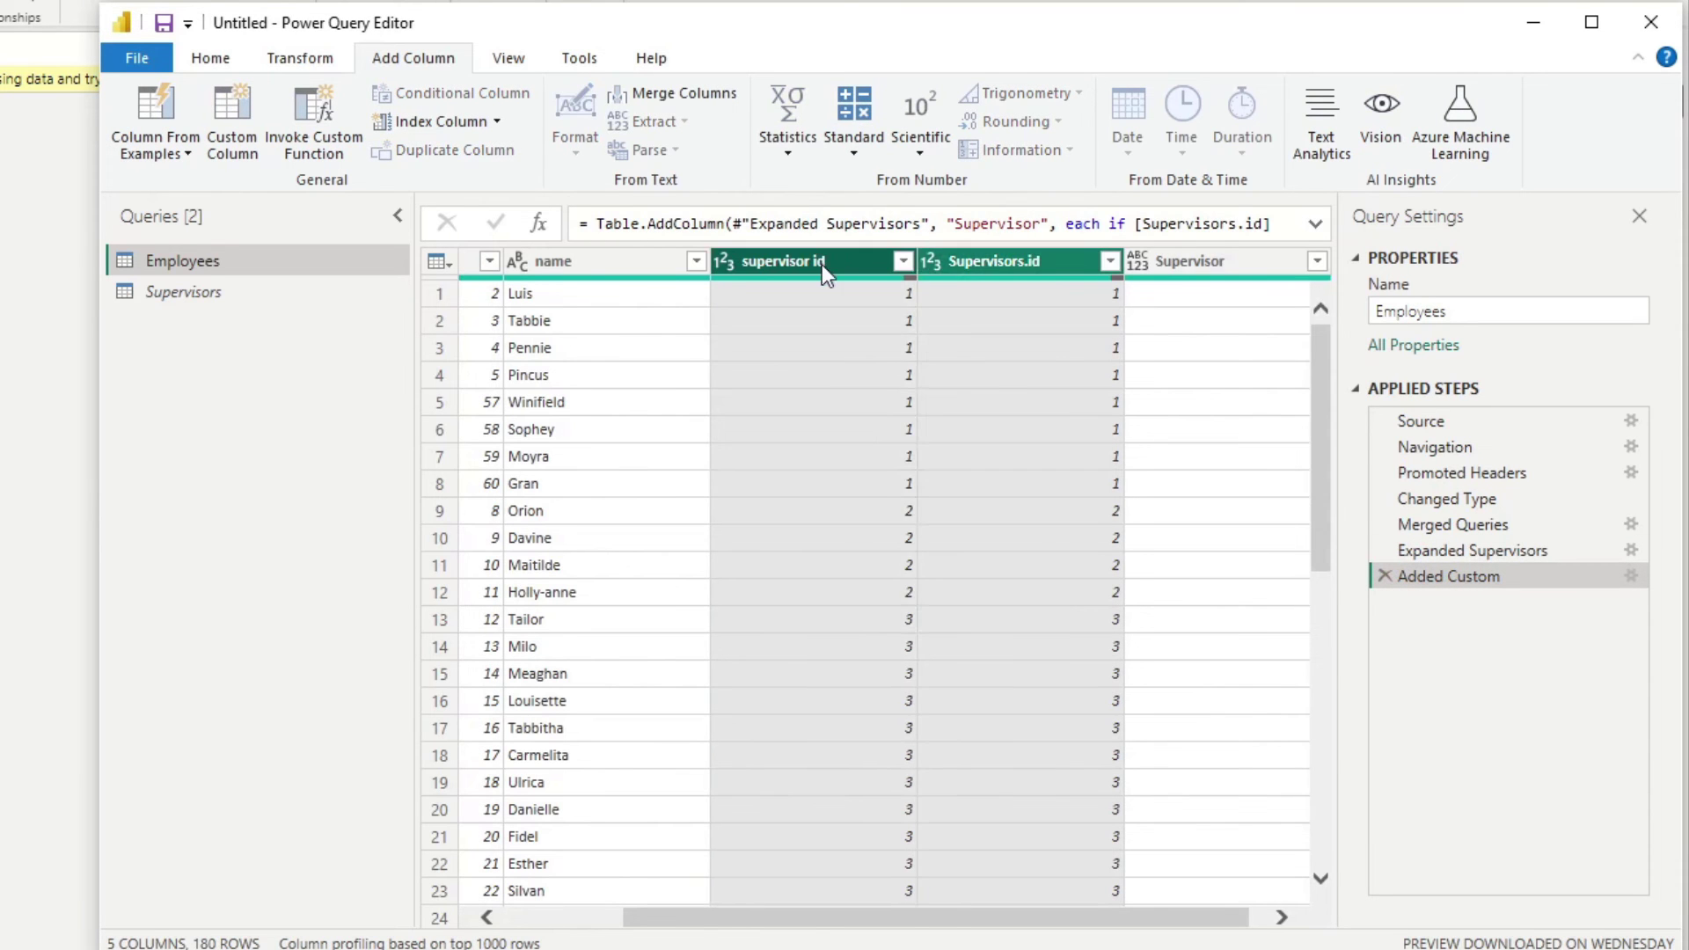
{"action": "right_click", "coordinate": [822, 264]}
{"action": "left_click", "coordinate": [893, 315]}
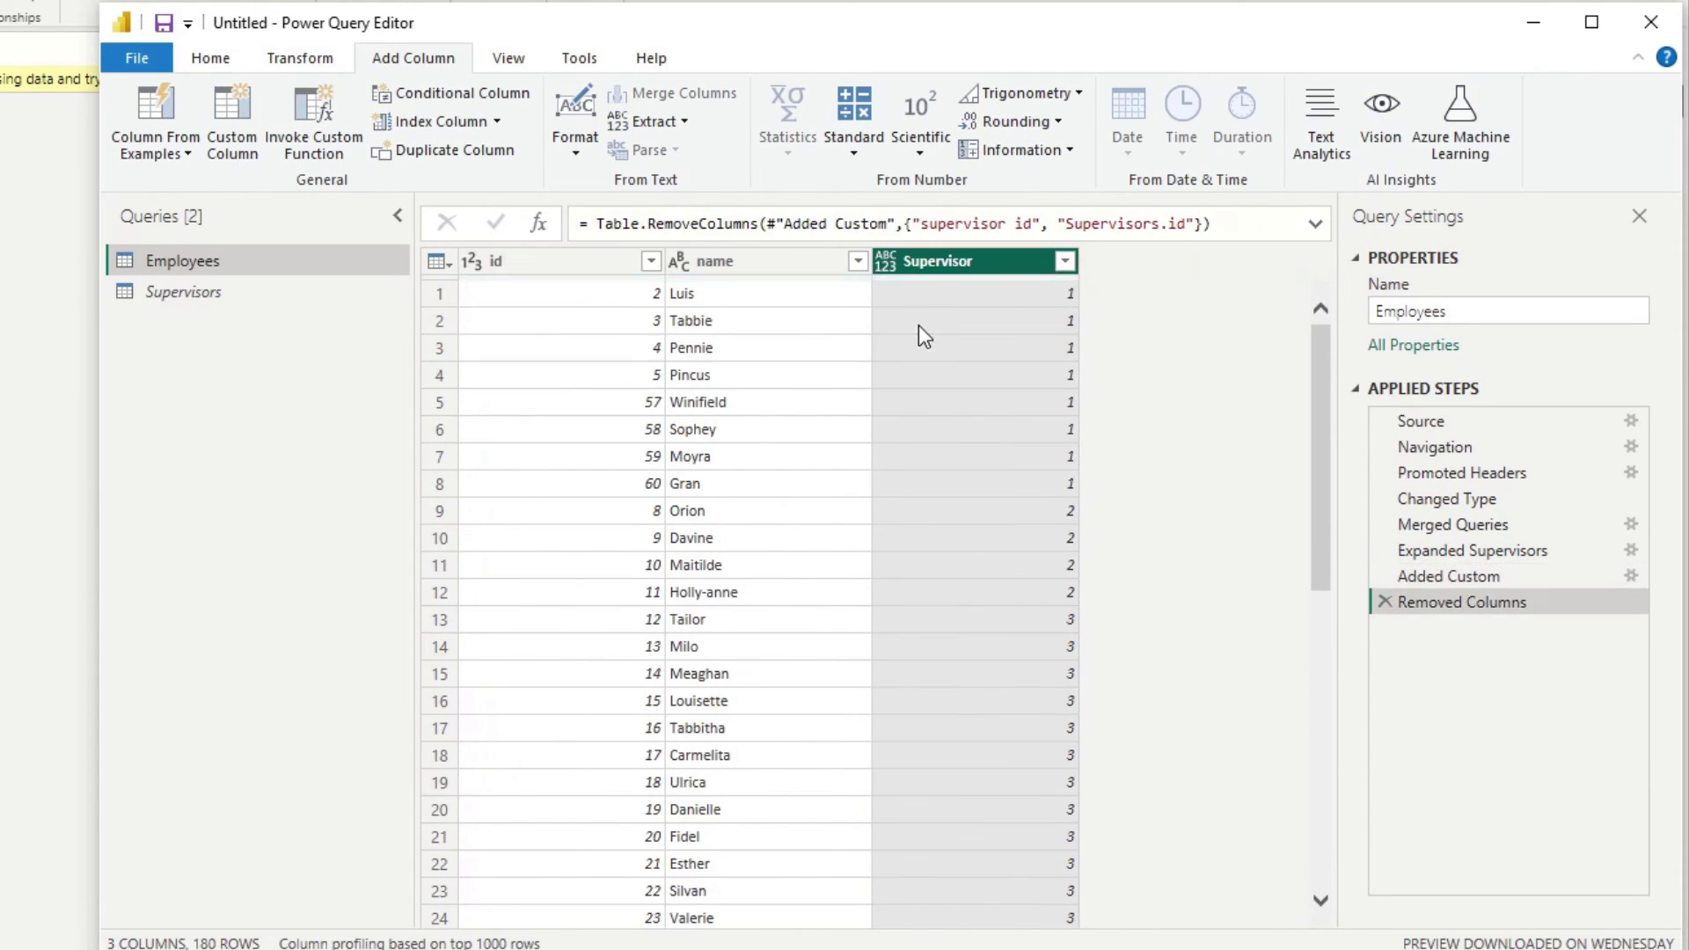
{"action": "double_click", "coordinate": [937, 261]}
{"action": "type", "text": "supervisor id"}
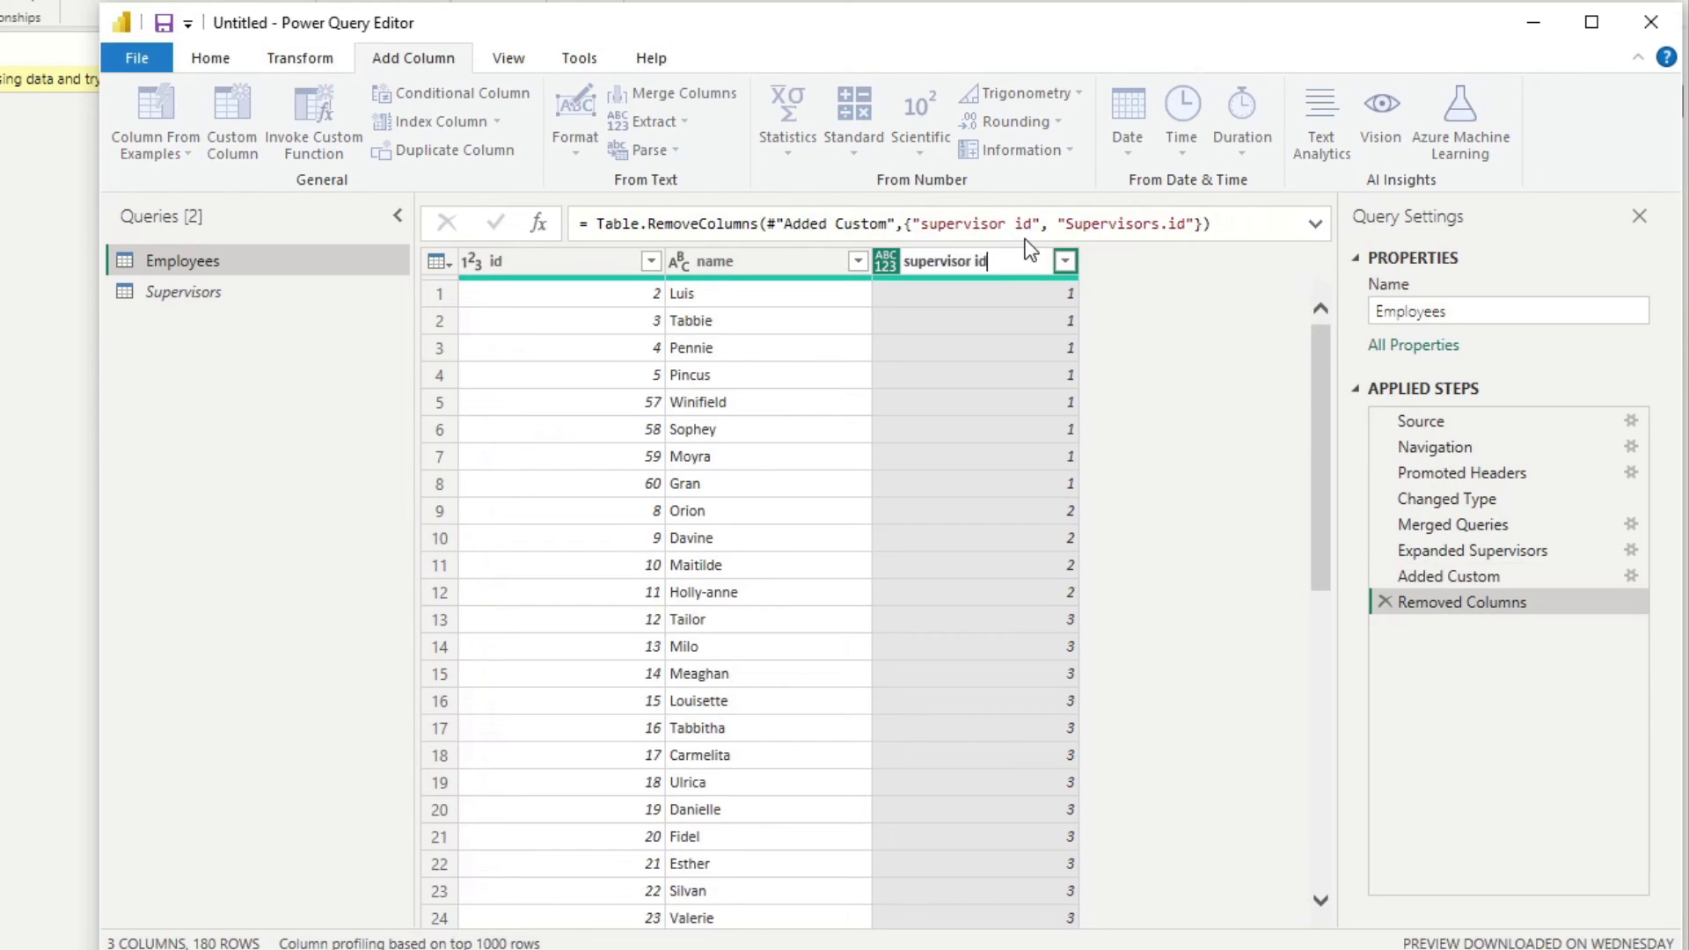
{"action": "key", "text": "Return"}
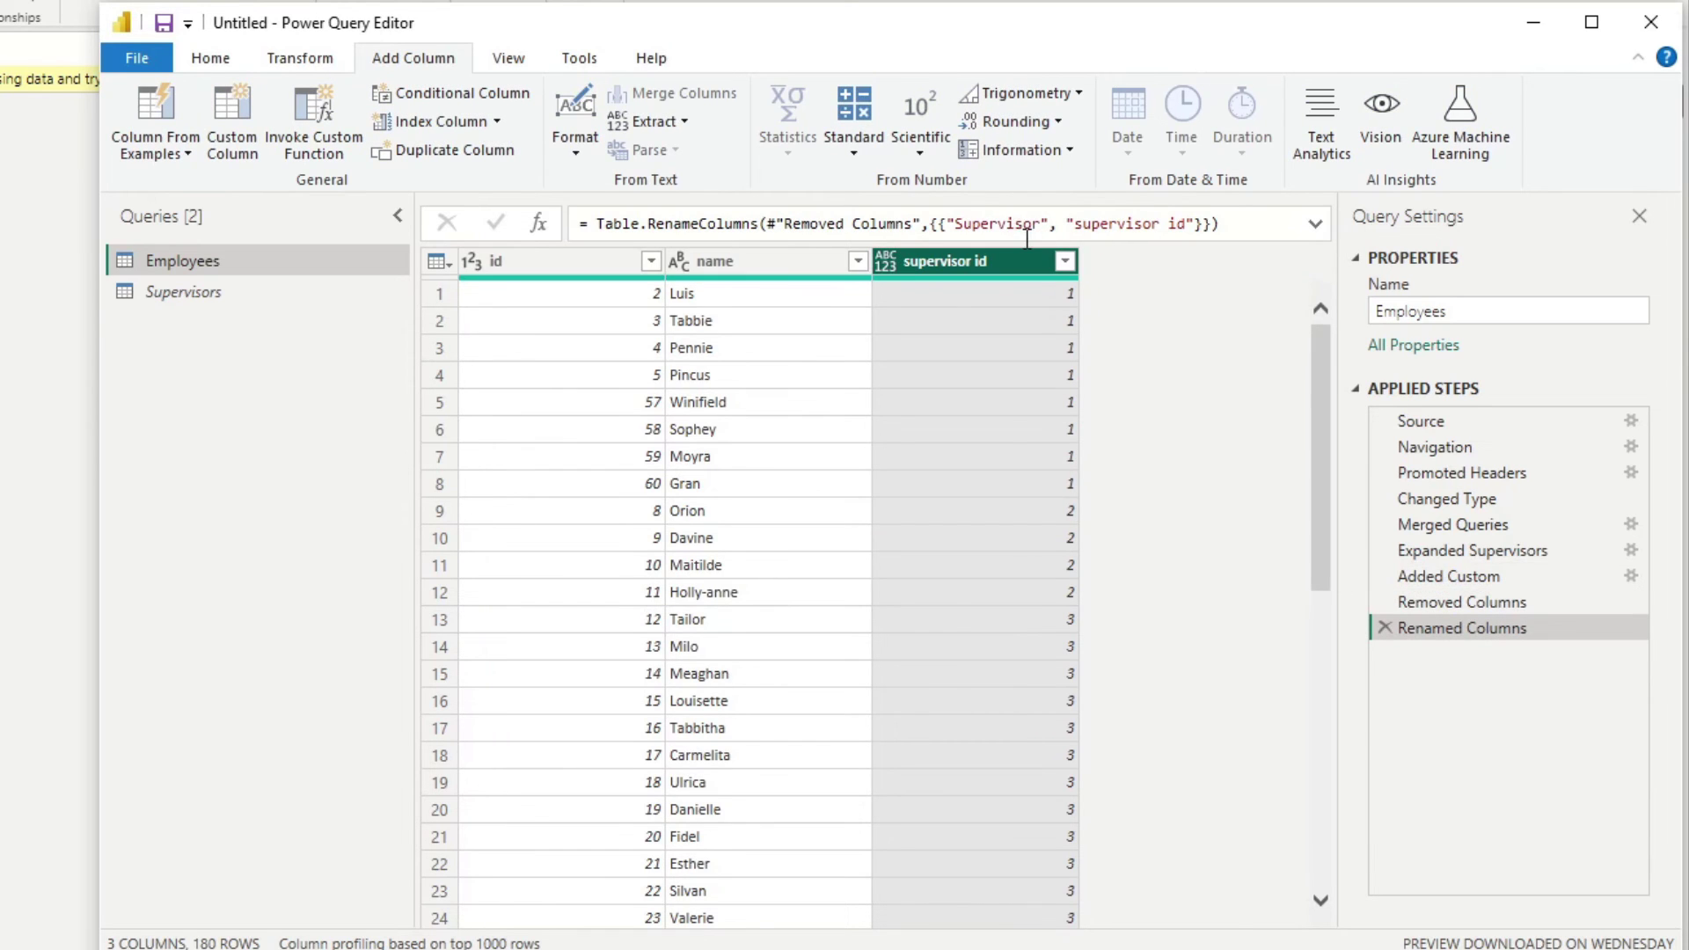
Step: Set the supervisor id column to Whole Number, replacing the earlier type change
{"action": "key", "text": "ctrl+a"}
{"action": "left_click", "coordinate": [882, 264], "text": "ctrl"}
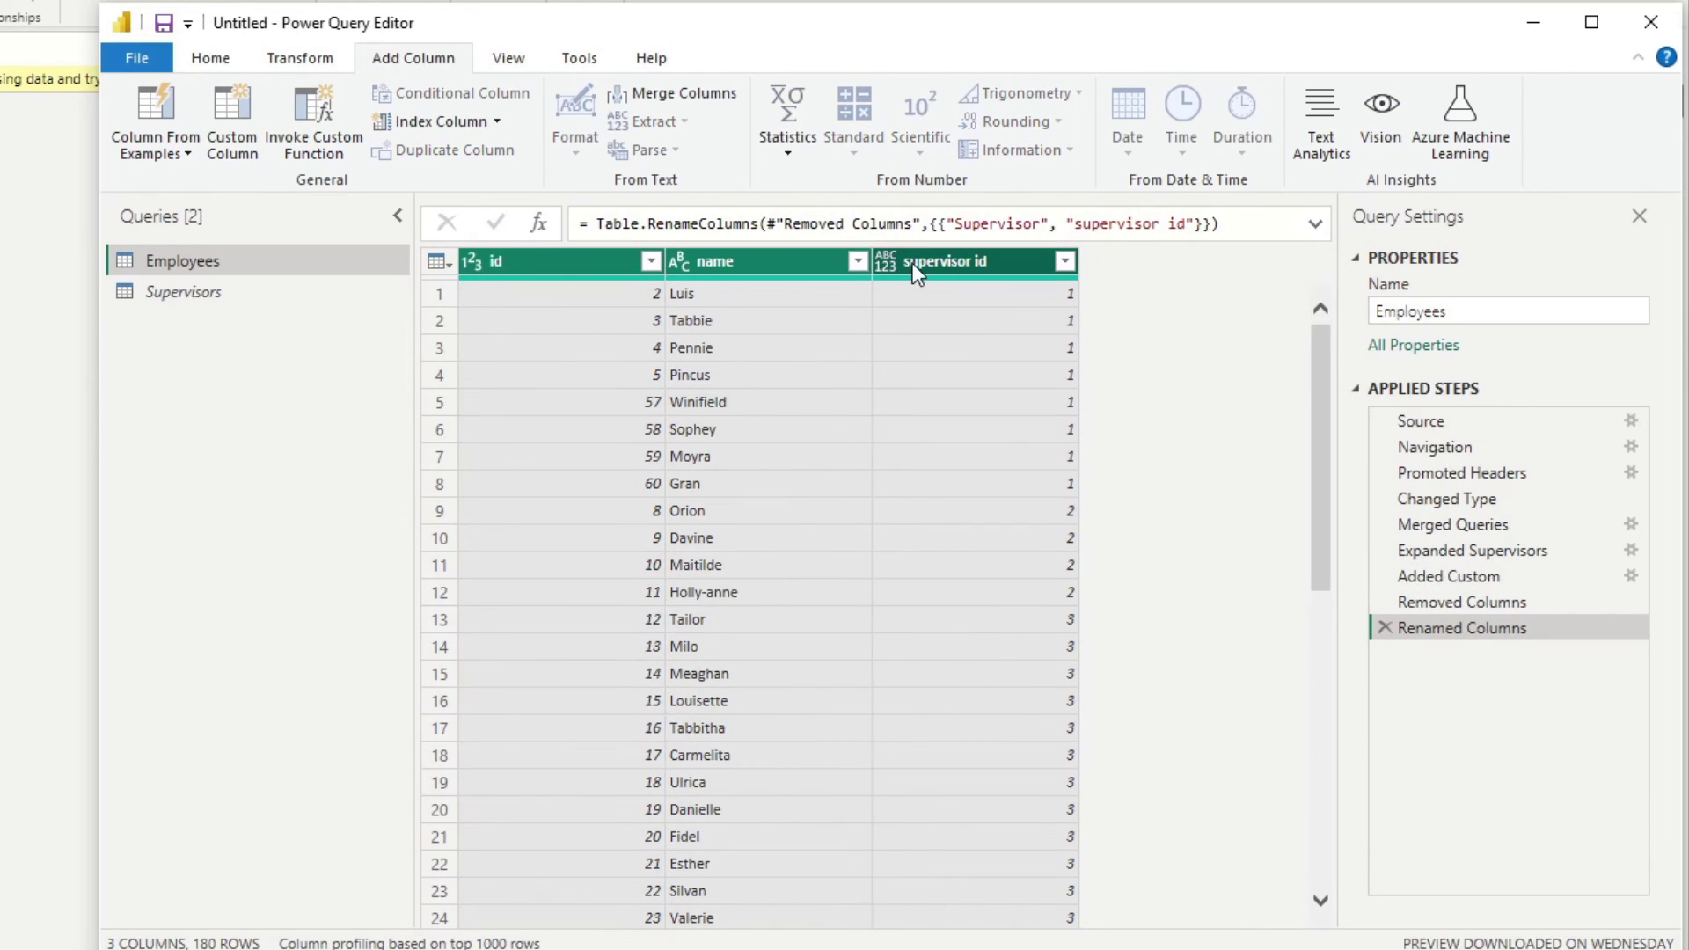
{"action": "left_click", "coordinate": [911, 262]}
{"action": "left_click", "coordinate": [885, 261]}
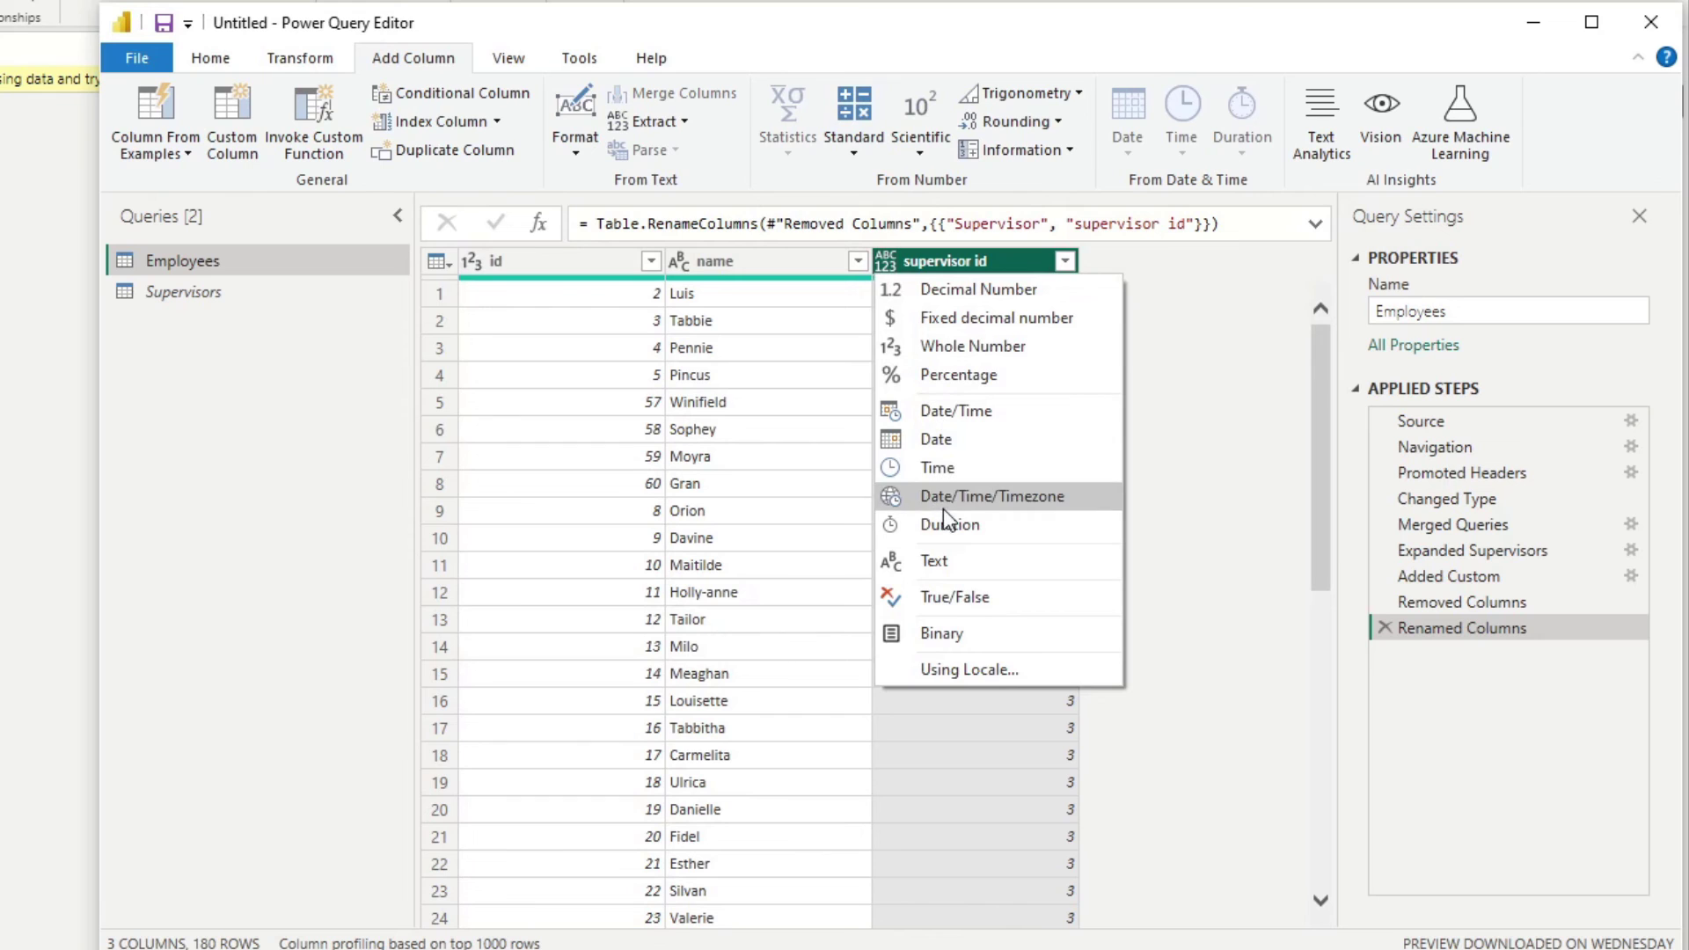
{"action": "left_click", "coordinate": [968, 555]}
{"action": "left_click", "coordinate": [887, 261]}
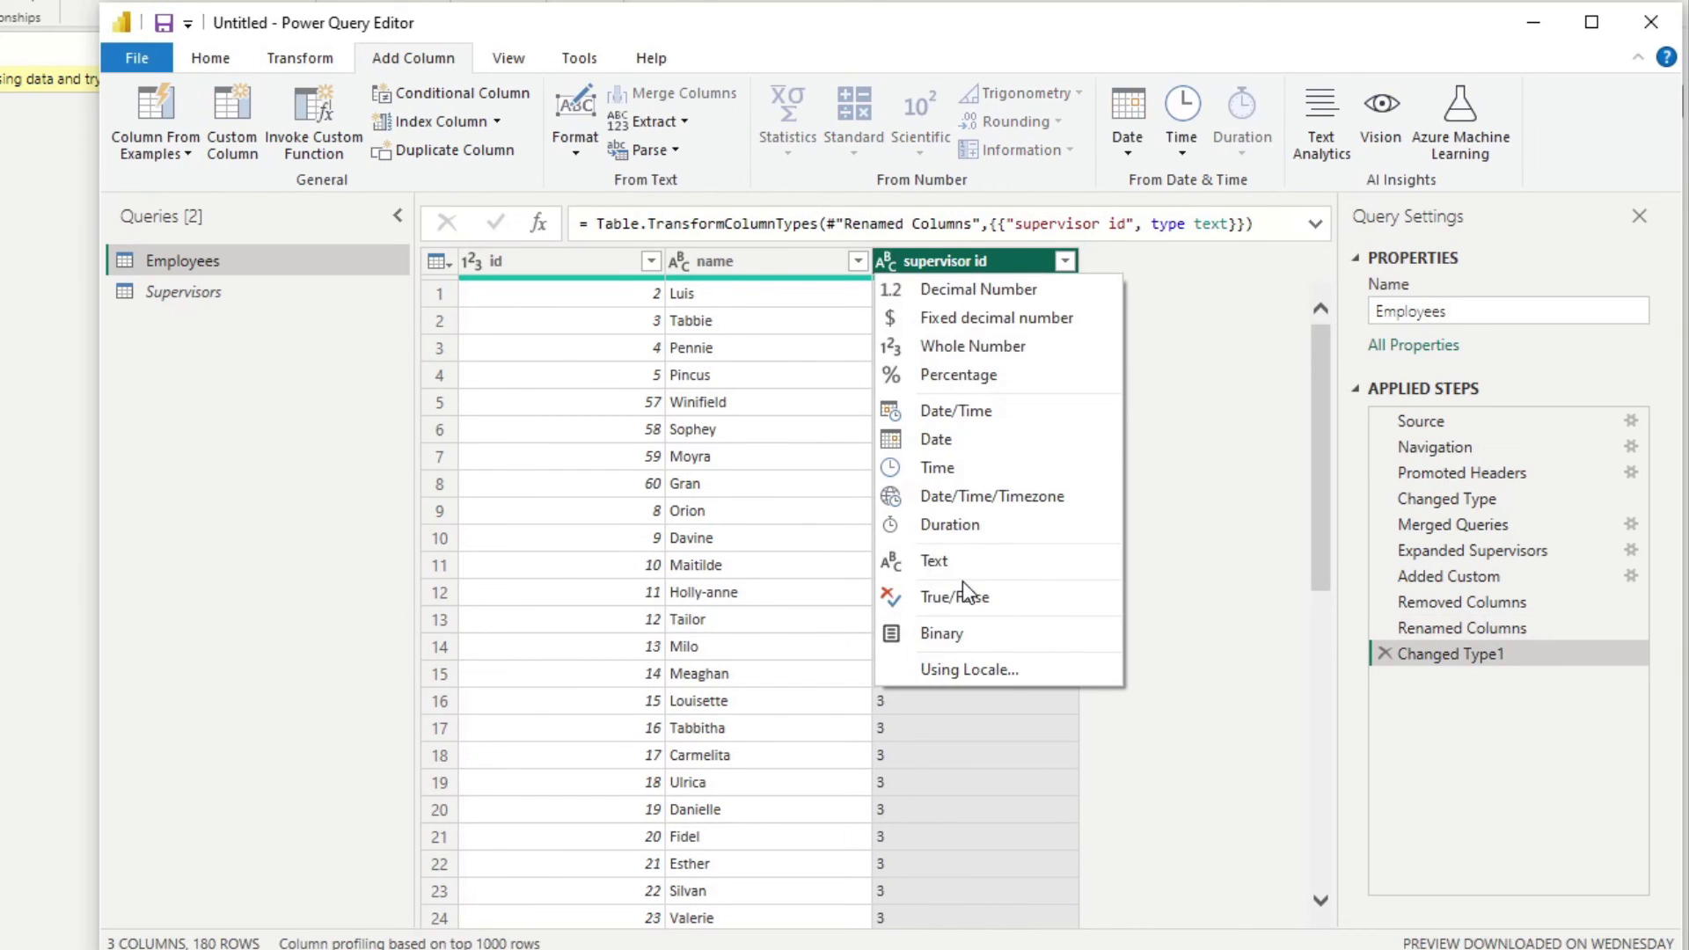
{"action": "left_click", "coordinate": [990, 345]}
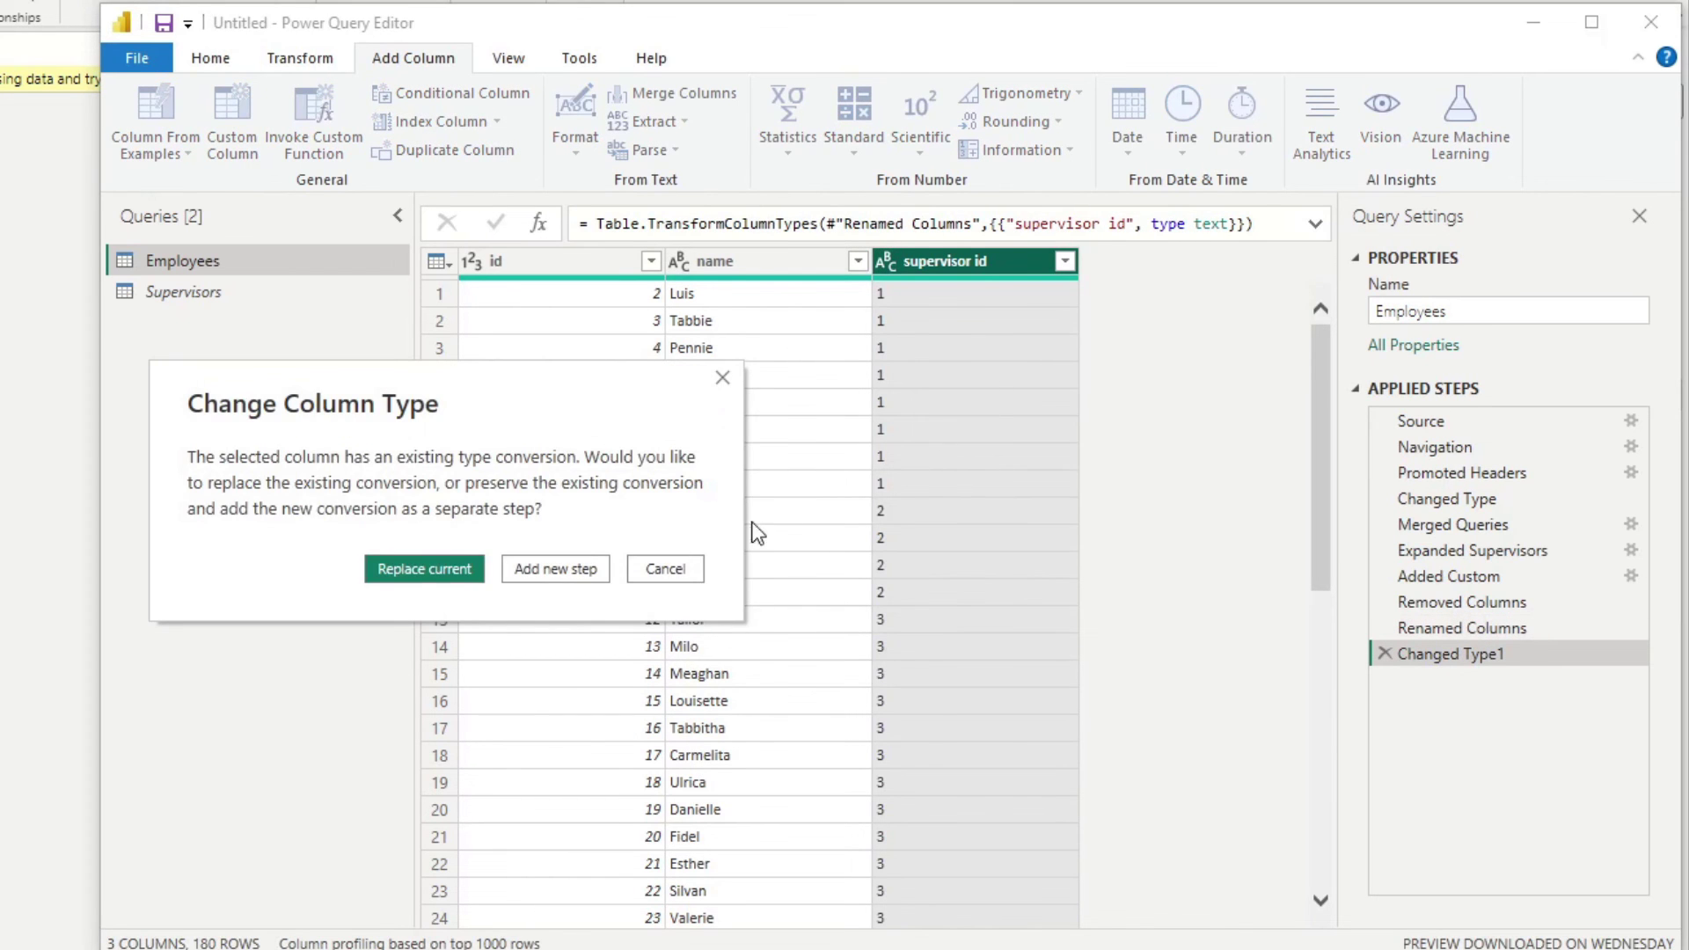
{"action": "left_click", "coordinate": [431, 568]}
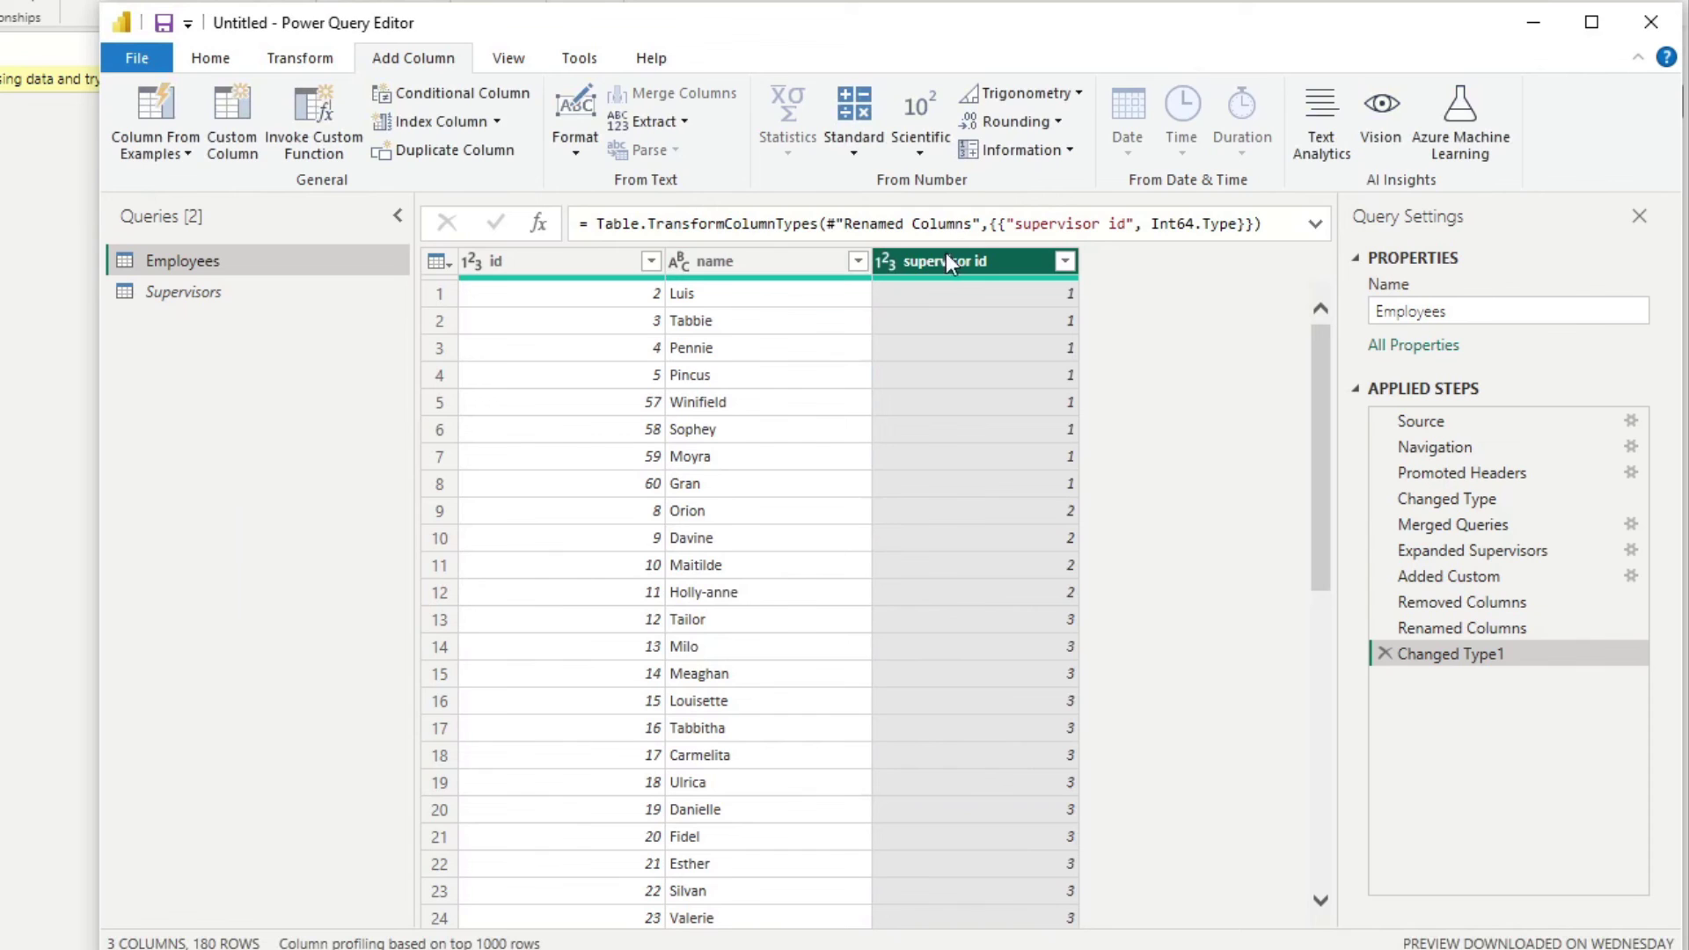
Step: Review the id and supervisor id values in the preview, including row 13
{"action": "left_click", "coordinate": [561, 266]}
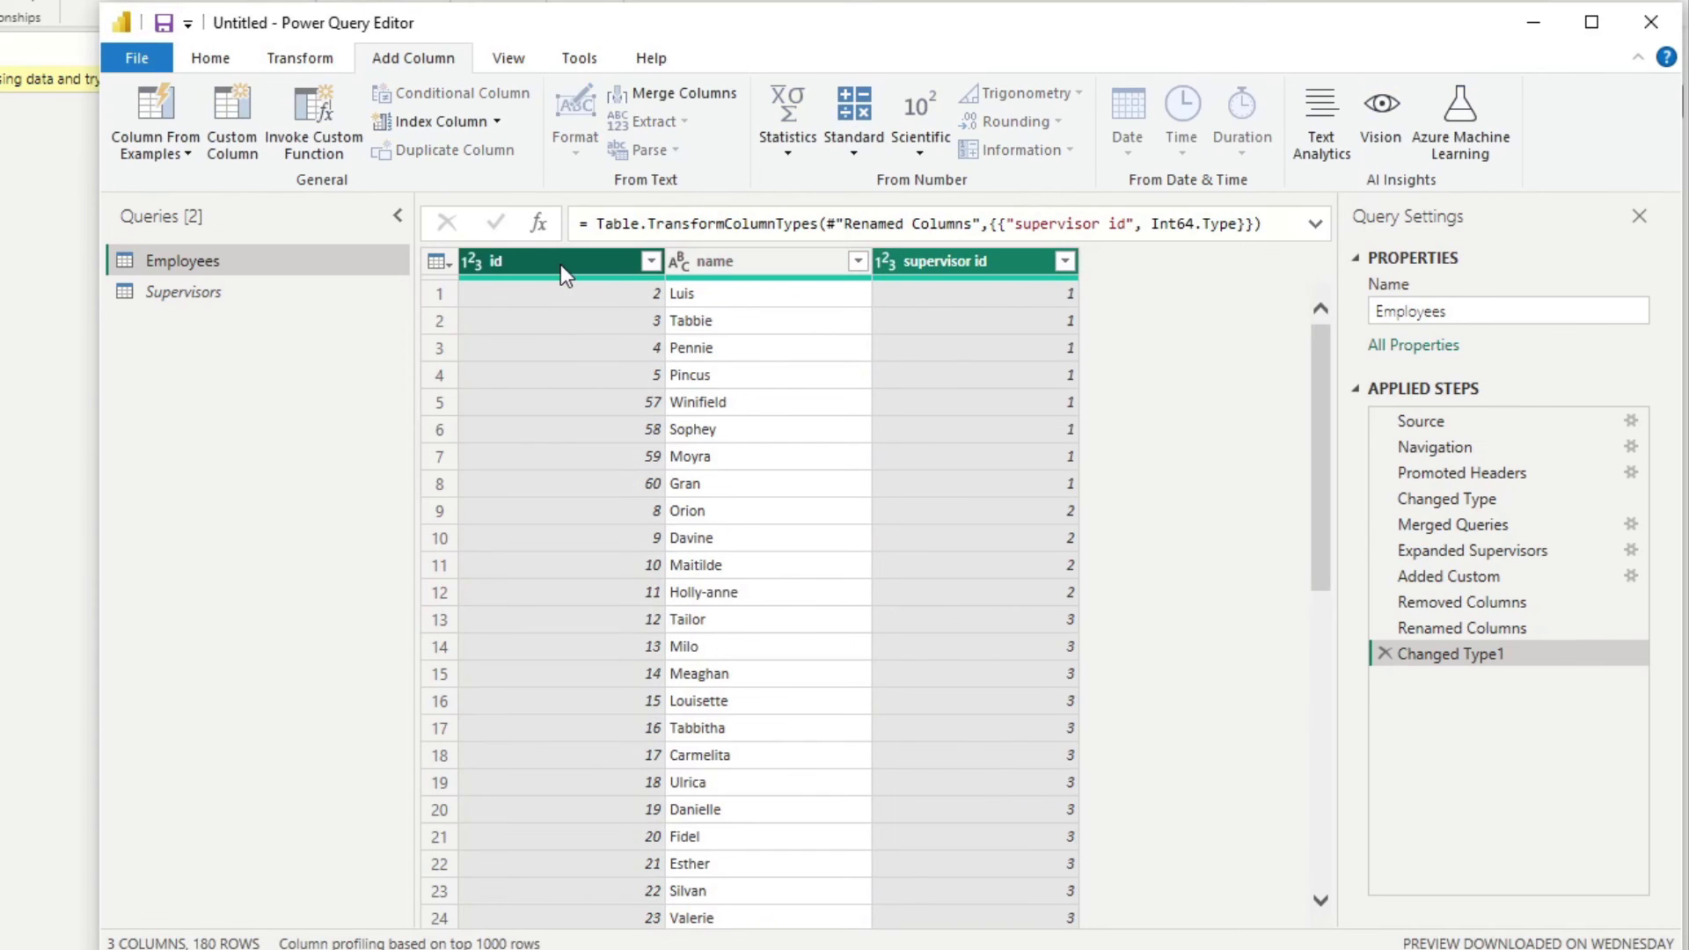
{"action": "left_click", "coordinate": [1015, 327]}
{"action": "left_click", "coordinate": [1003, 265]}
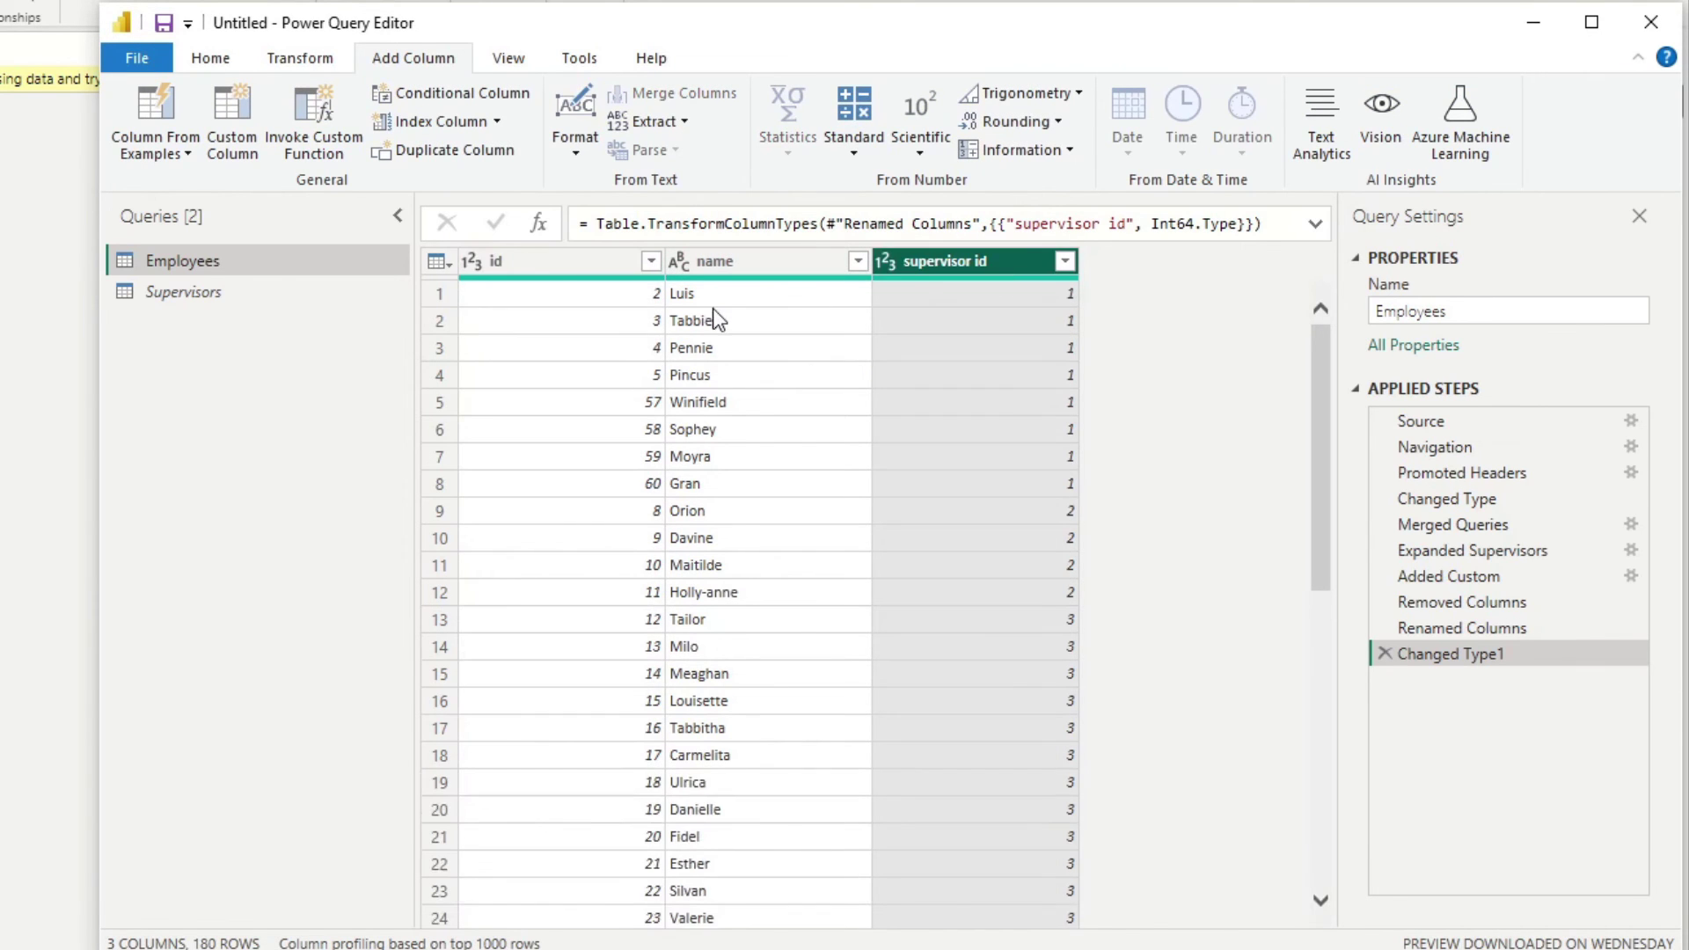
{"action": "left_click", "coordinate": [517, 266], "text": "ctrl"}
{"action": "left_click", "coordinate": [1056, 620]}
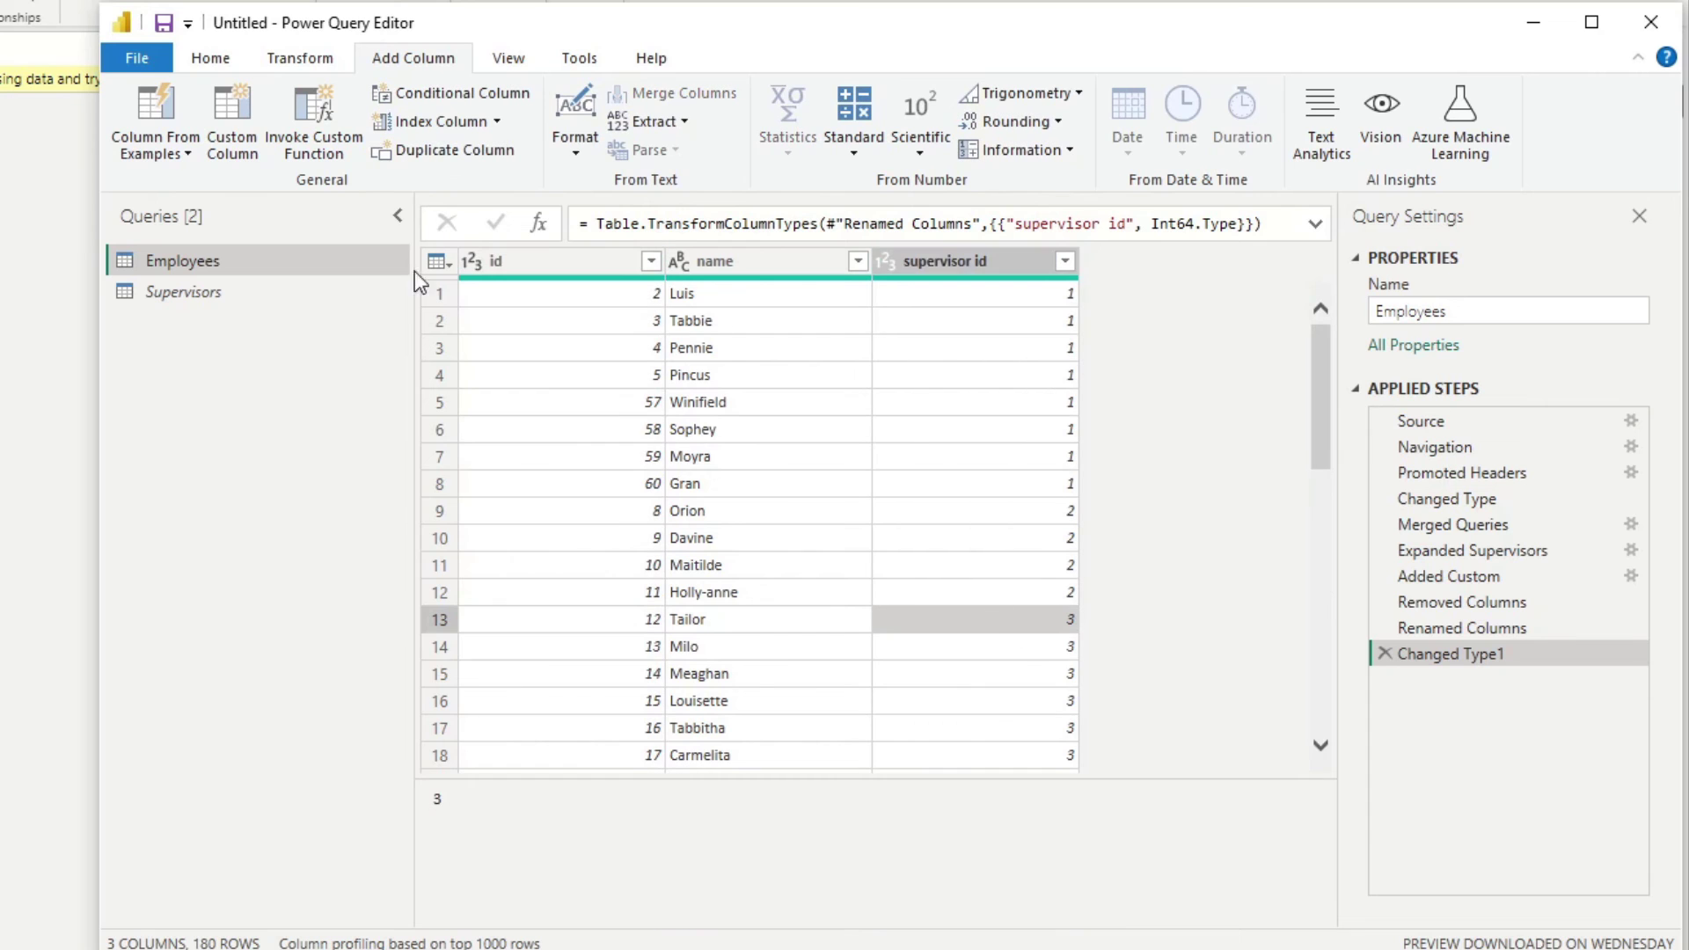
{"action": "left_click", "coordinate": [211, 58]}
Step: Close & Apply the query changes and review the supervisor id values in the Employees table
{"action": "left_click", "coordinate": [124, 94]}
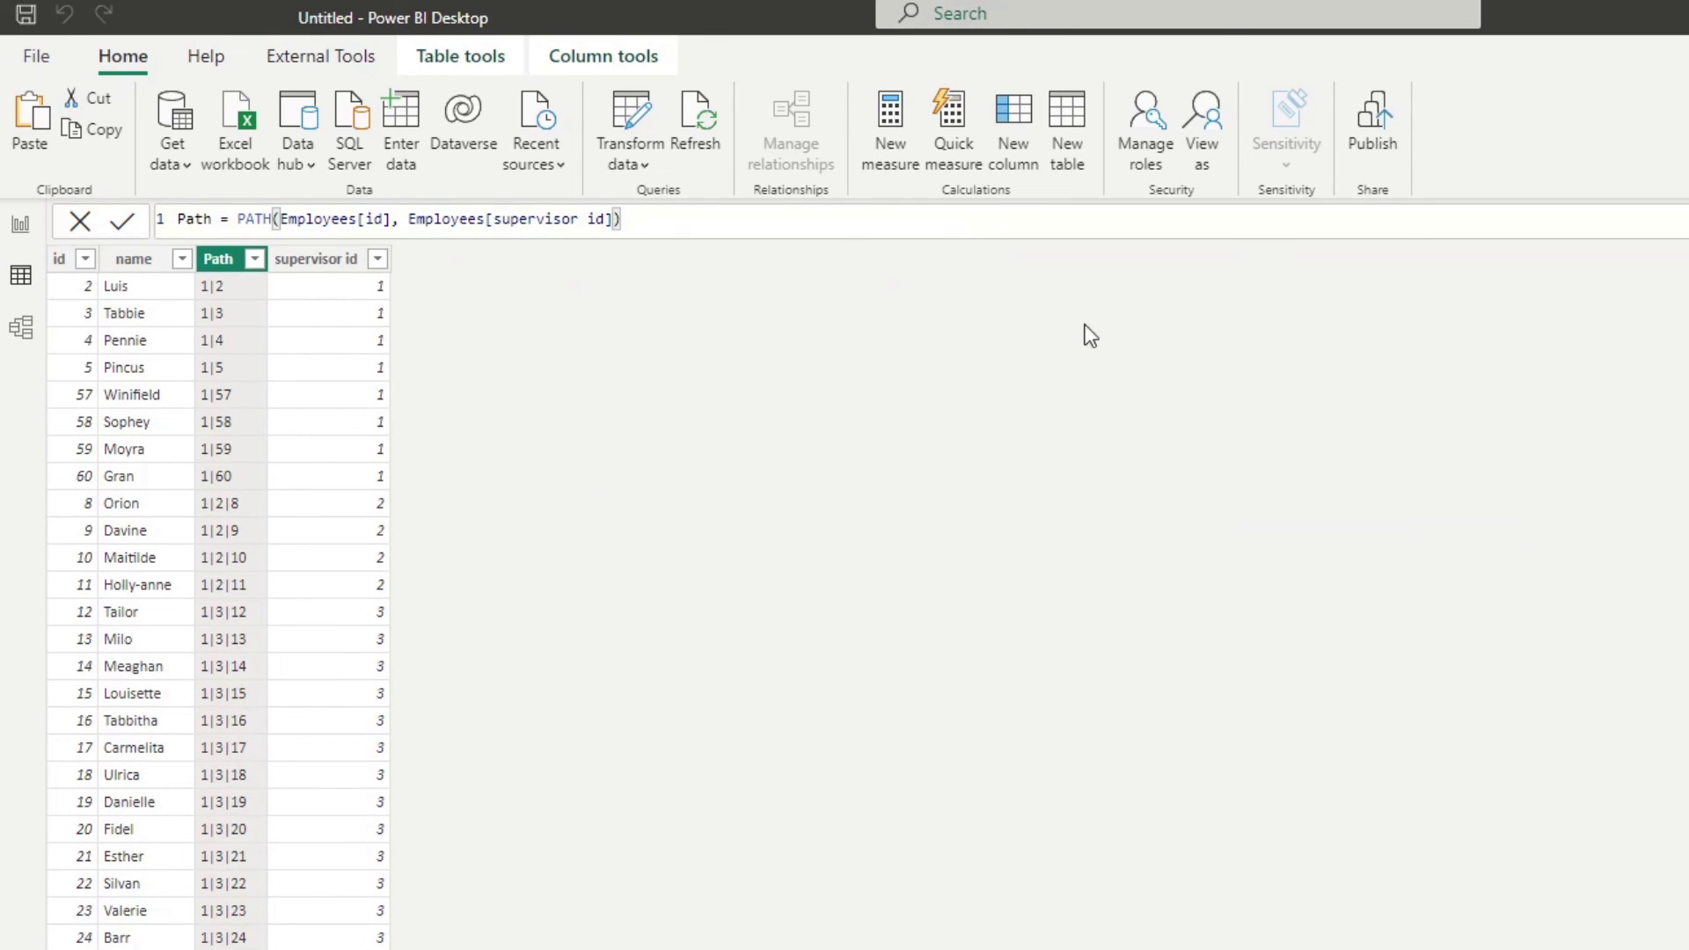
{"action": "left_click", "coordinate": [322, 430]}
{"action": "scroll", "coordinate": [334, 505], "scroll_direction": "down", "scroll_amount": 5}
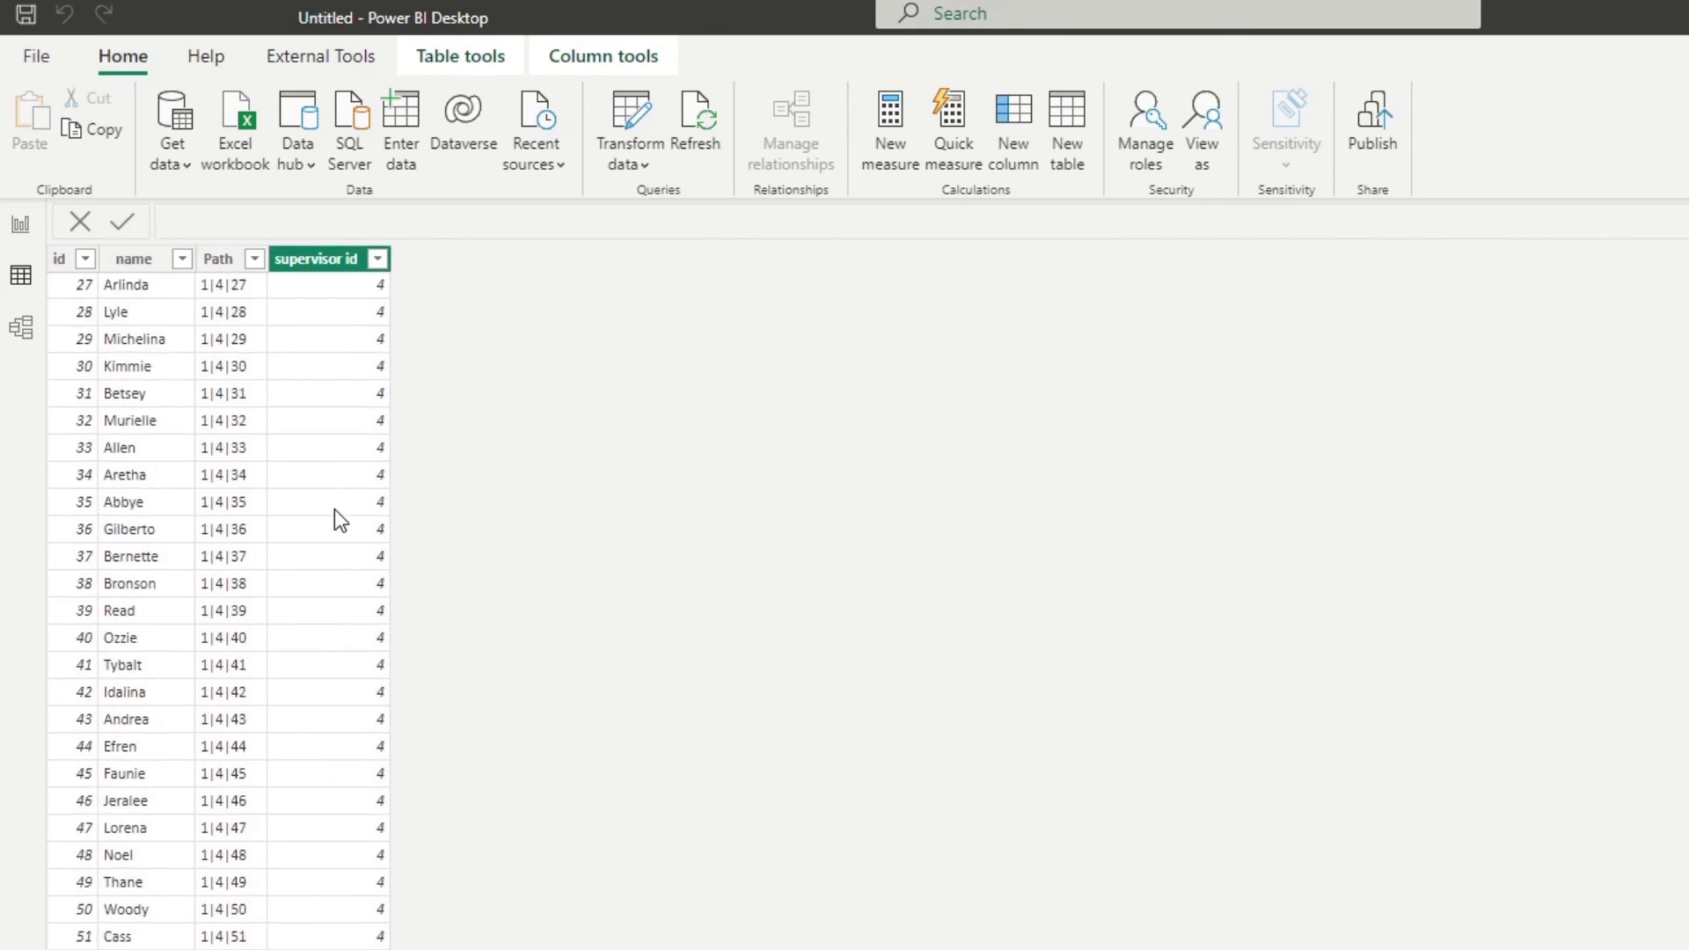
{"action": "scroll", "coordinate": [334, 508], "scroll_direction": "up", "scroll_amount": 5}
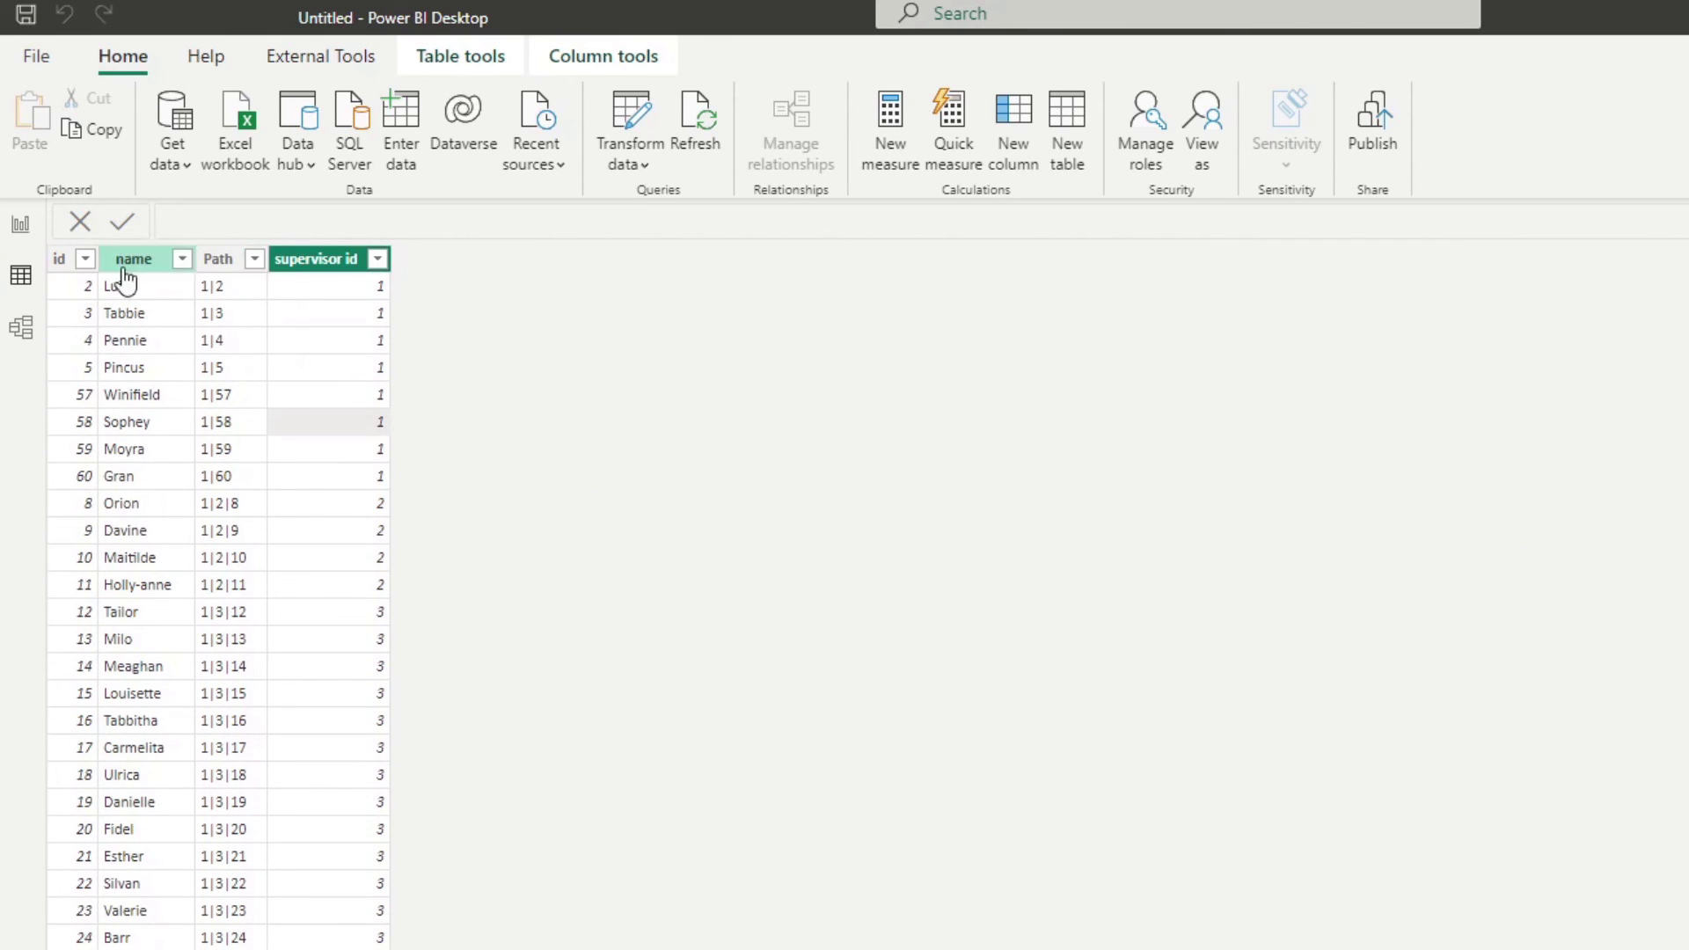
Step: Sort the table by id ascending, then switch to File Explorer on the Desktop
{"action": "left_click", "coordinate": [85, 259]}
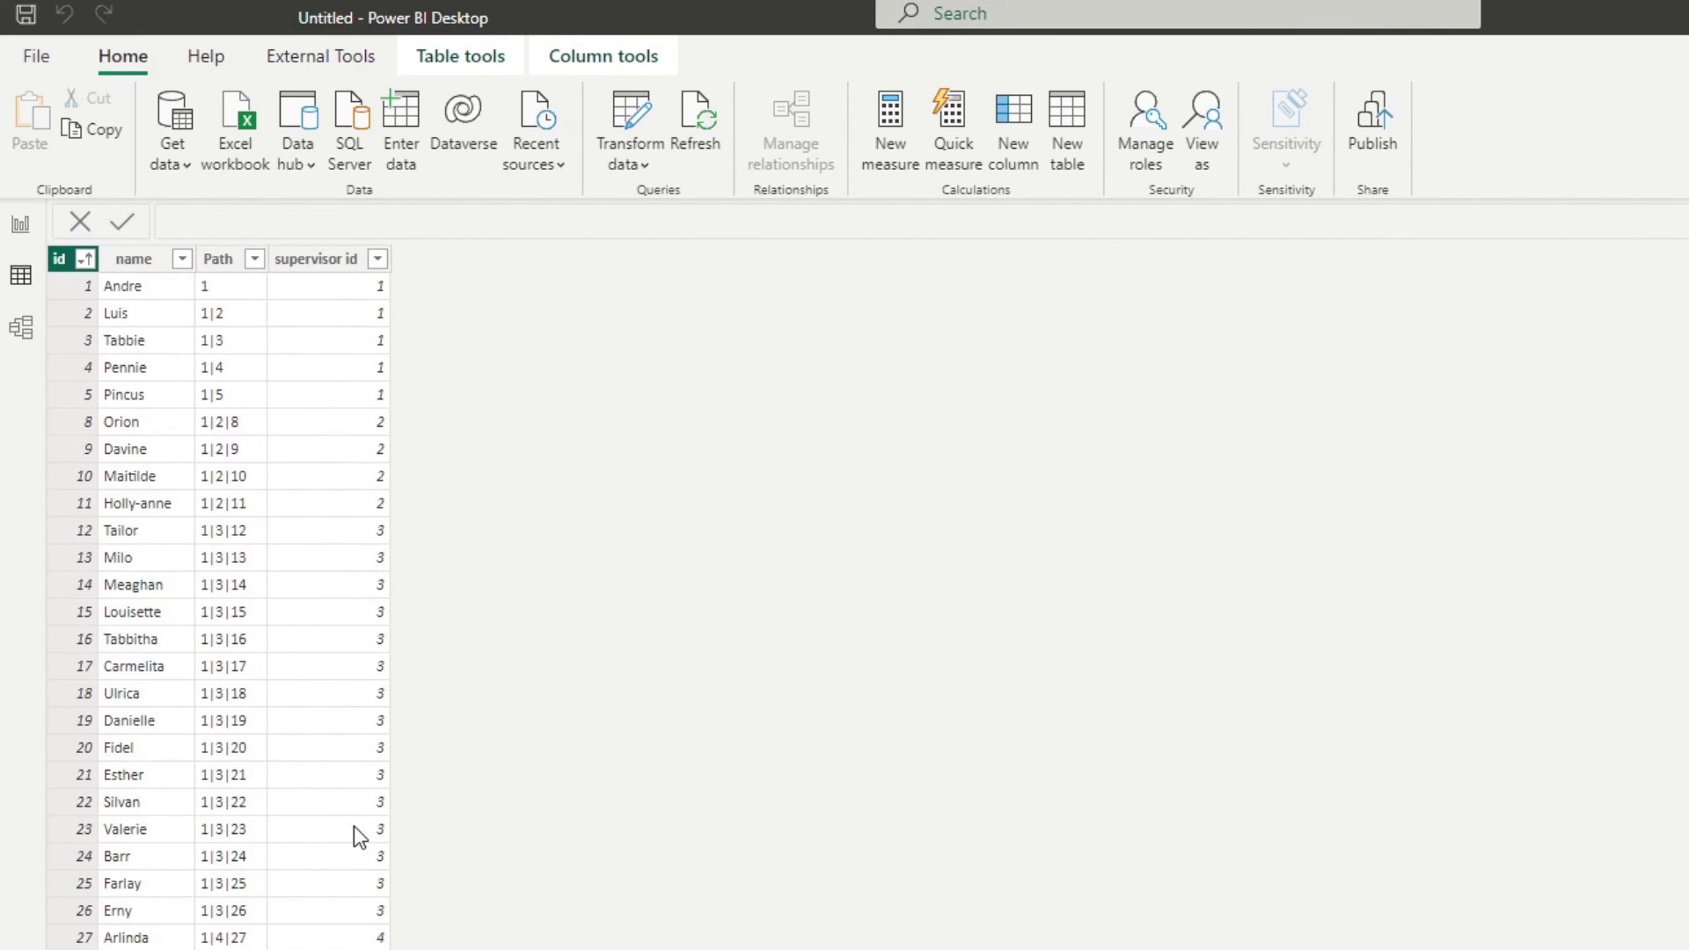
{"action": "scroll", "coordinate": [485, 874], "scroll_direction": "down", "scroll_amount": 4}
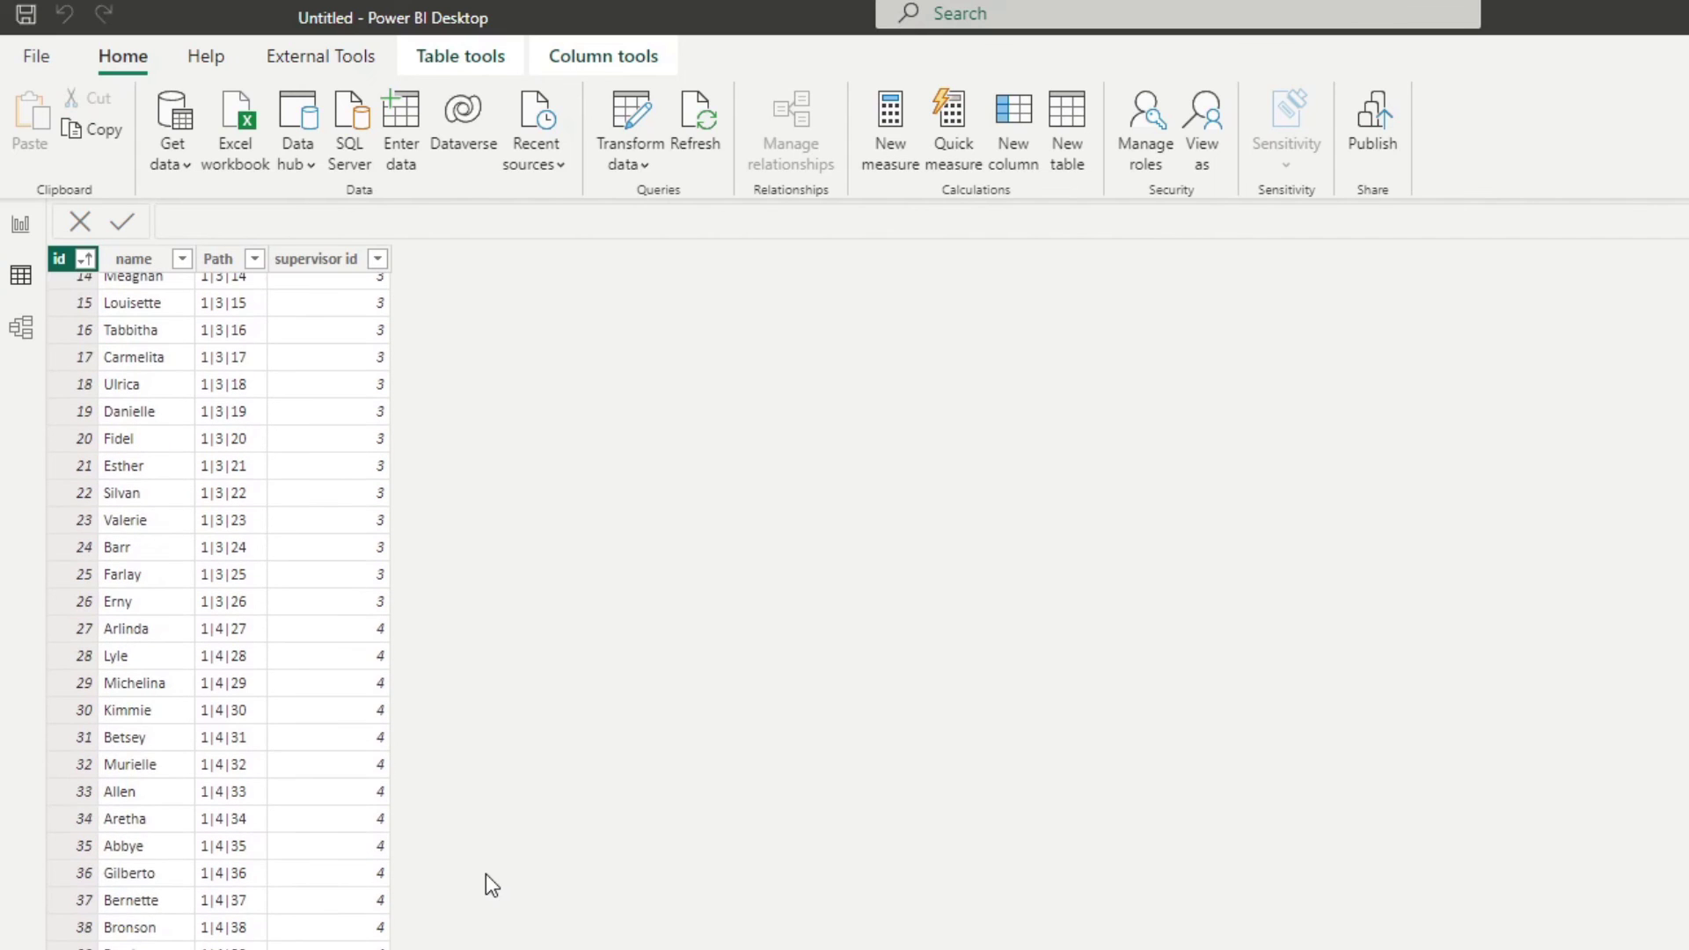
{"action": "scroll", "coordinate": [485, 875], "scroll_direction": "up", "scroll_amount": 4}
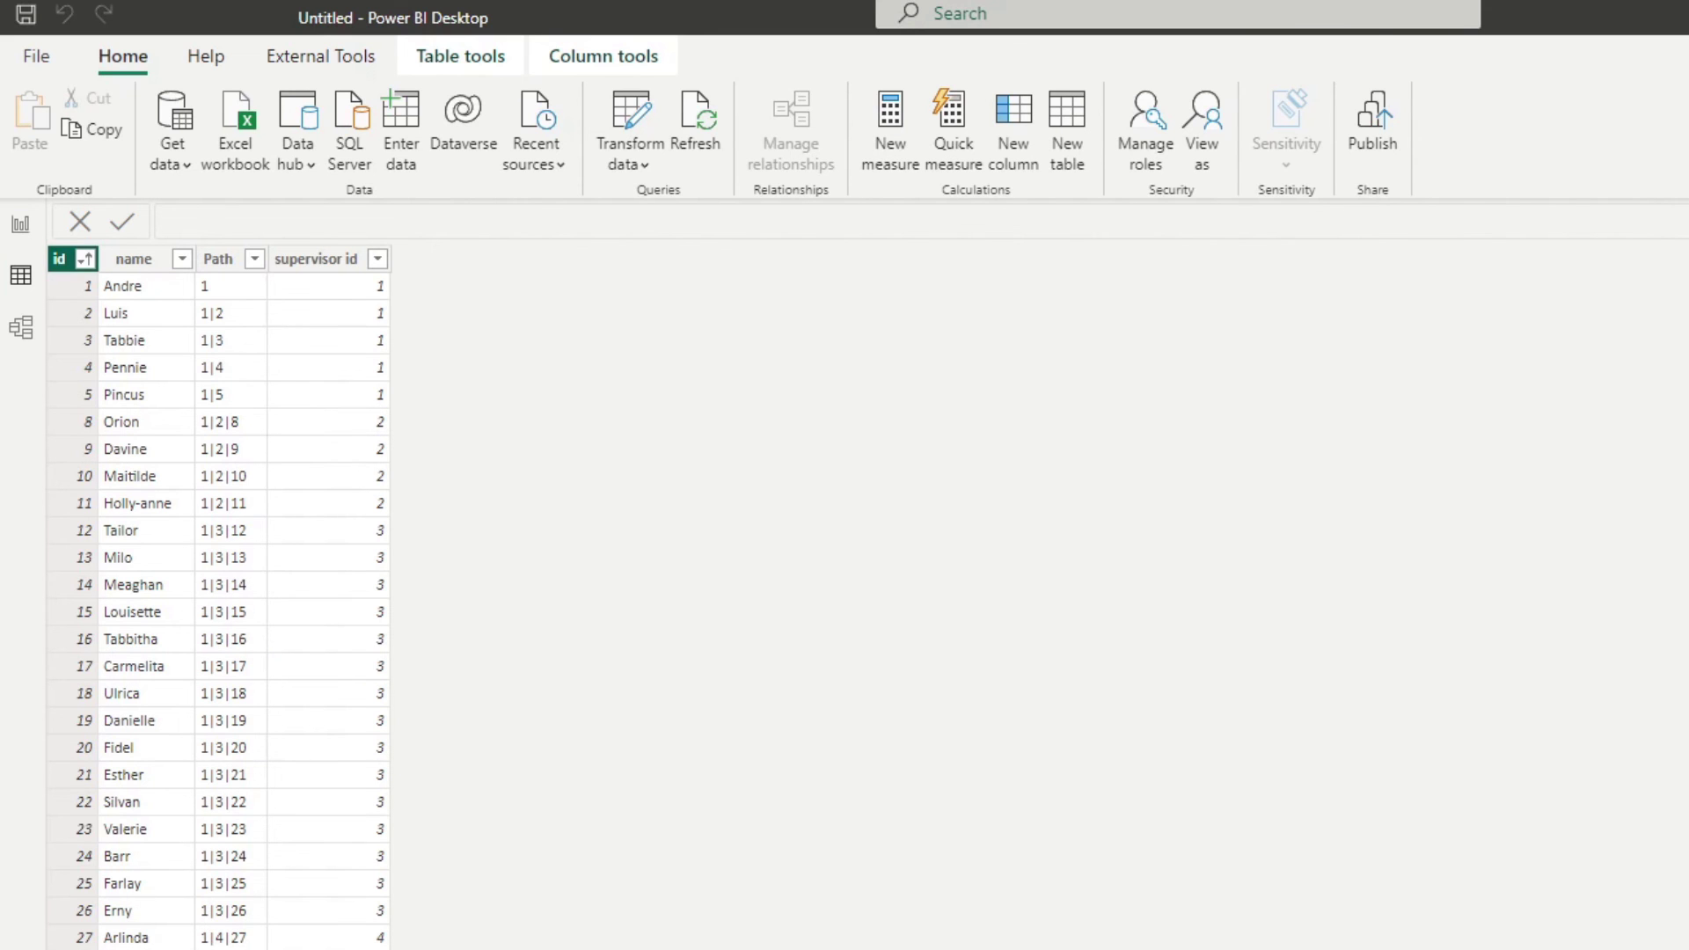
{"action": "key", "text": "alt+Tab"}
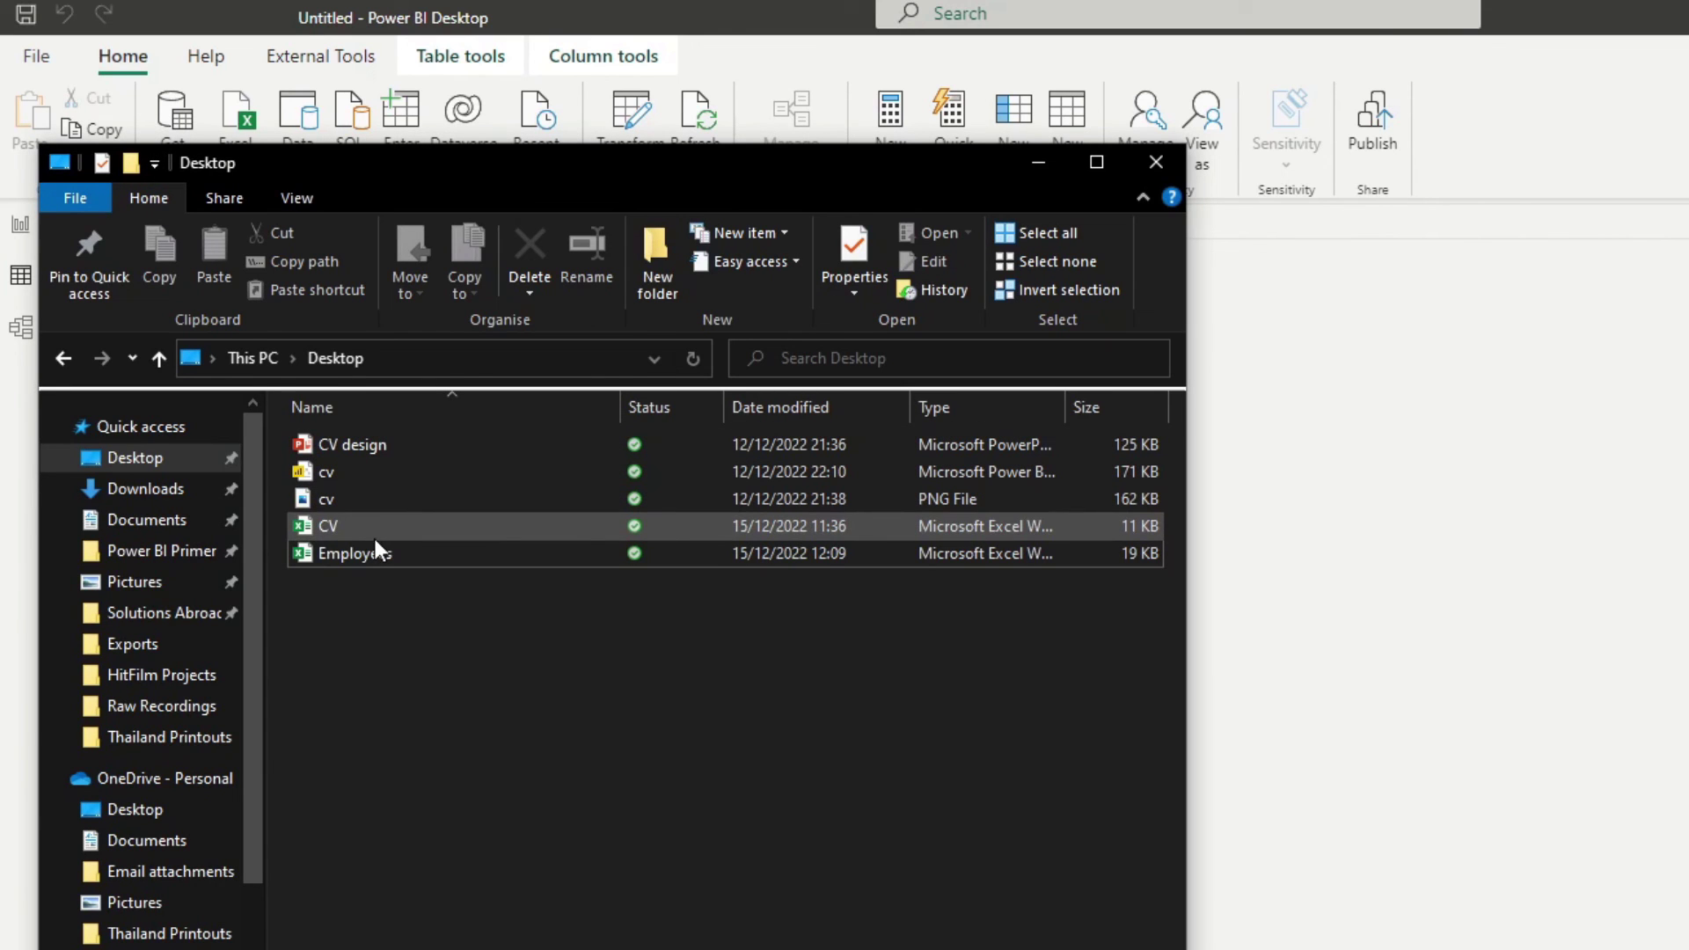
Step: Open Employees.xlsx, delete the row for employee id 4, and close the workbook
{"action": "double_click", "coordinate": [373, 563]}
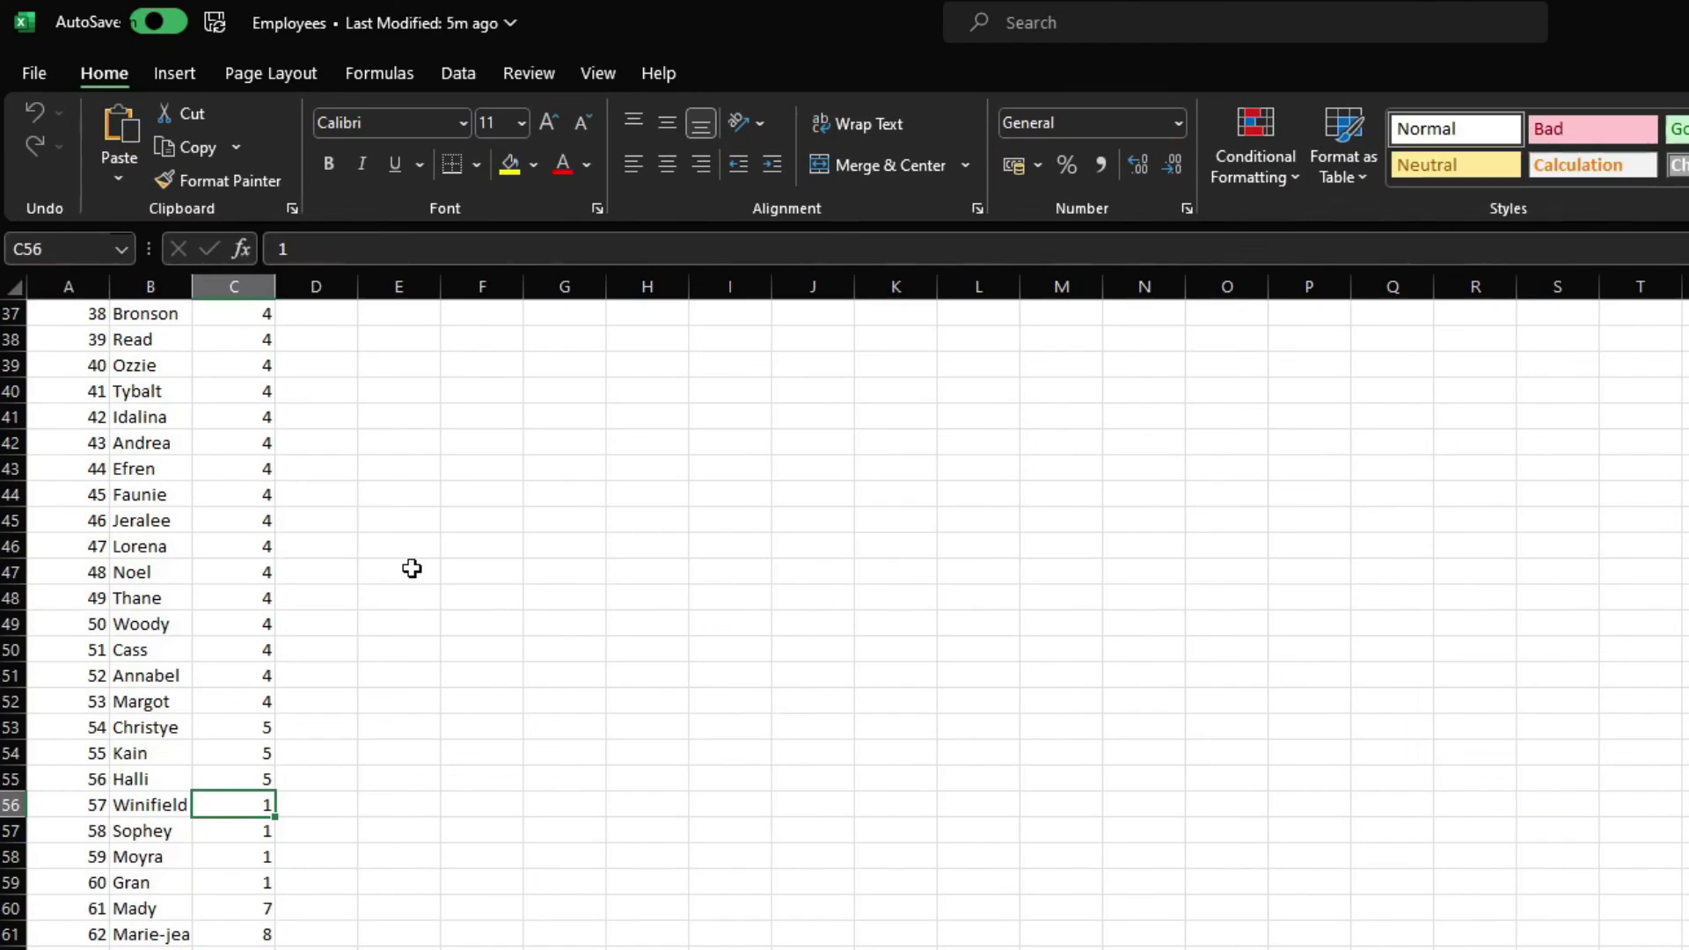
{"action": "left_click", "coordinate": [328, 557]}
{"action": "scroll", "coordinate": [327, 556], "scroll_direction": "up", "scroll_amount": 8}
{"action": "scroll", "coordinate": [327, 556], "scroll_direction": "up", "scroll_amount": 4}
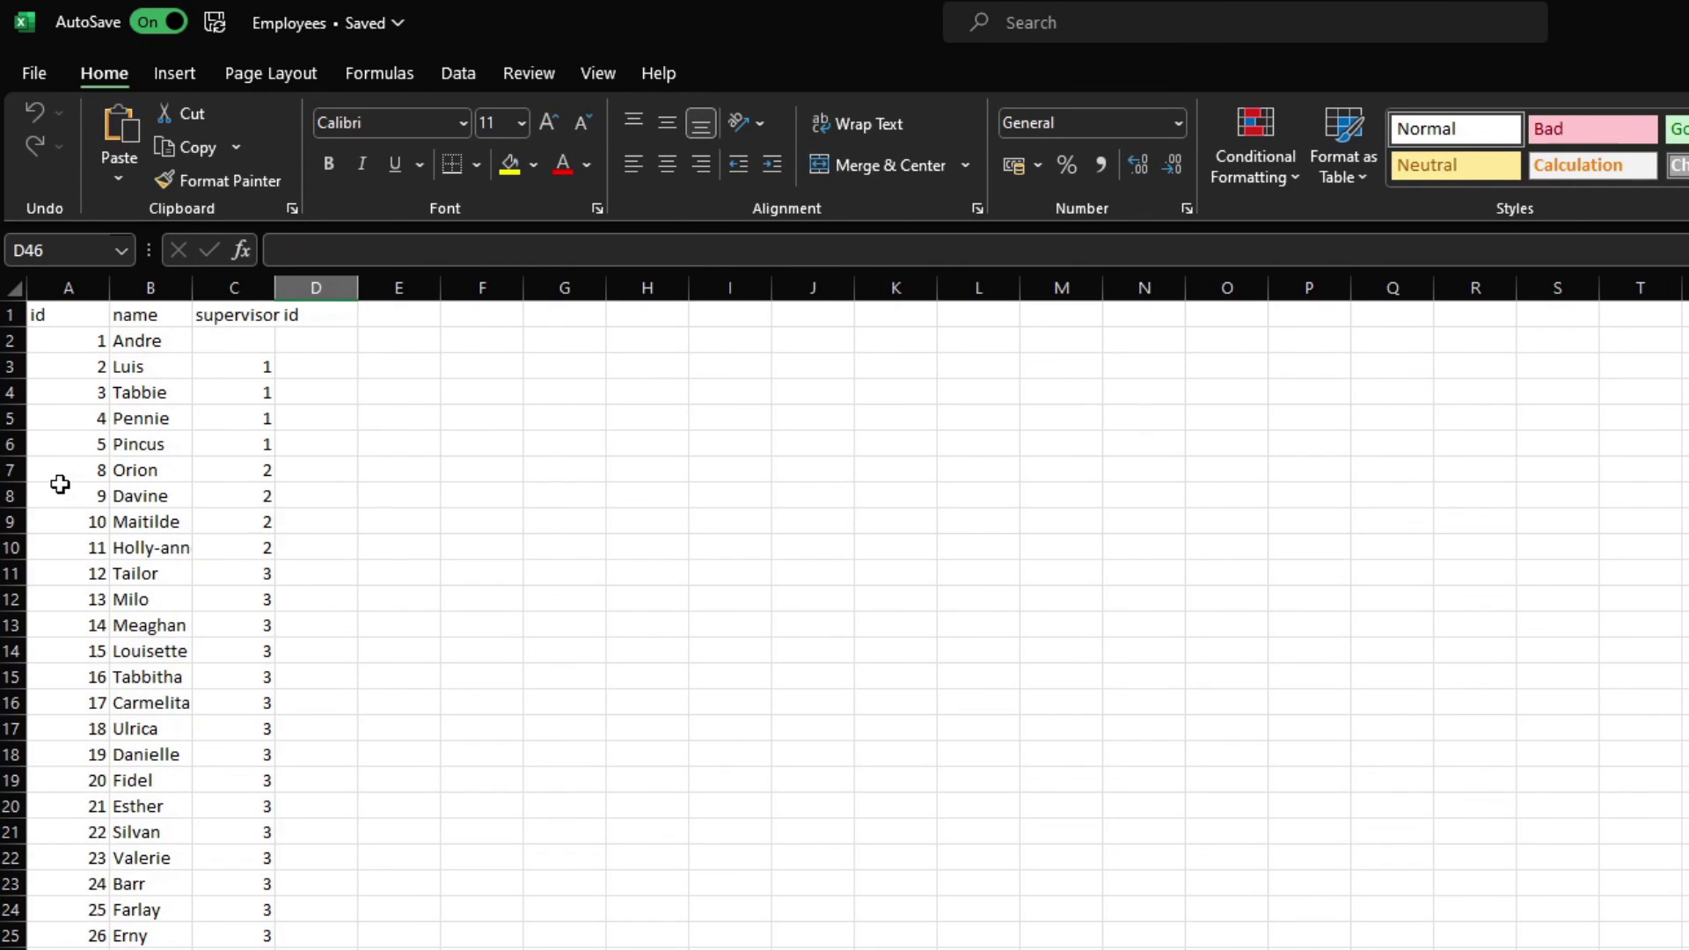
{"action": "scroll", "coordinate": [150, 695], "scroll_direction": "down", "scroll_amount": 7}
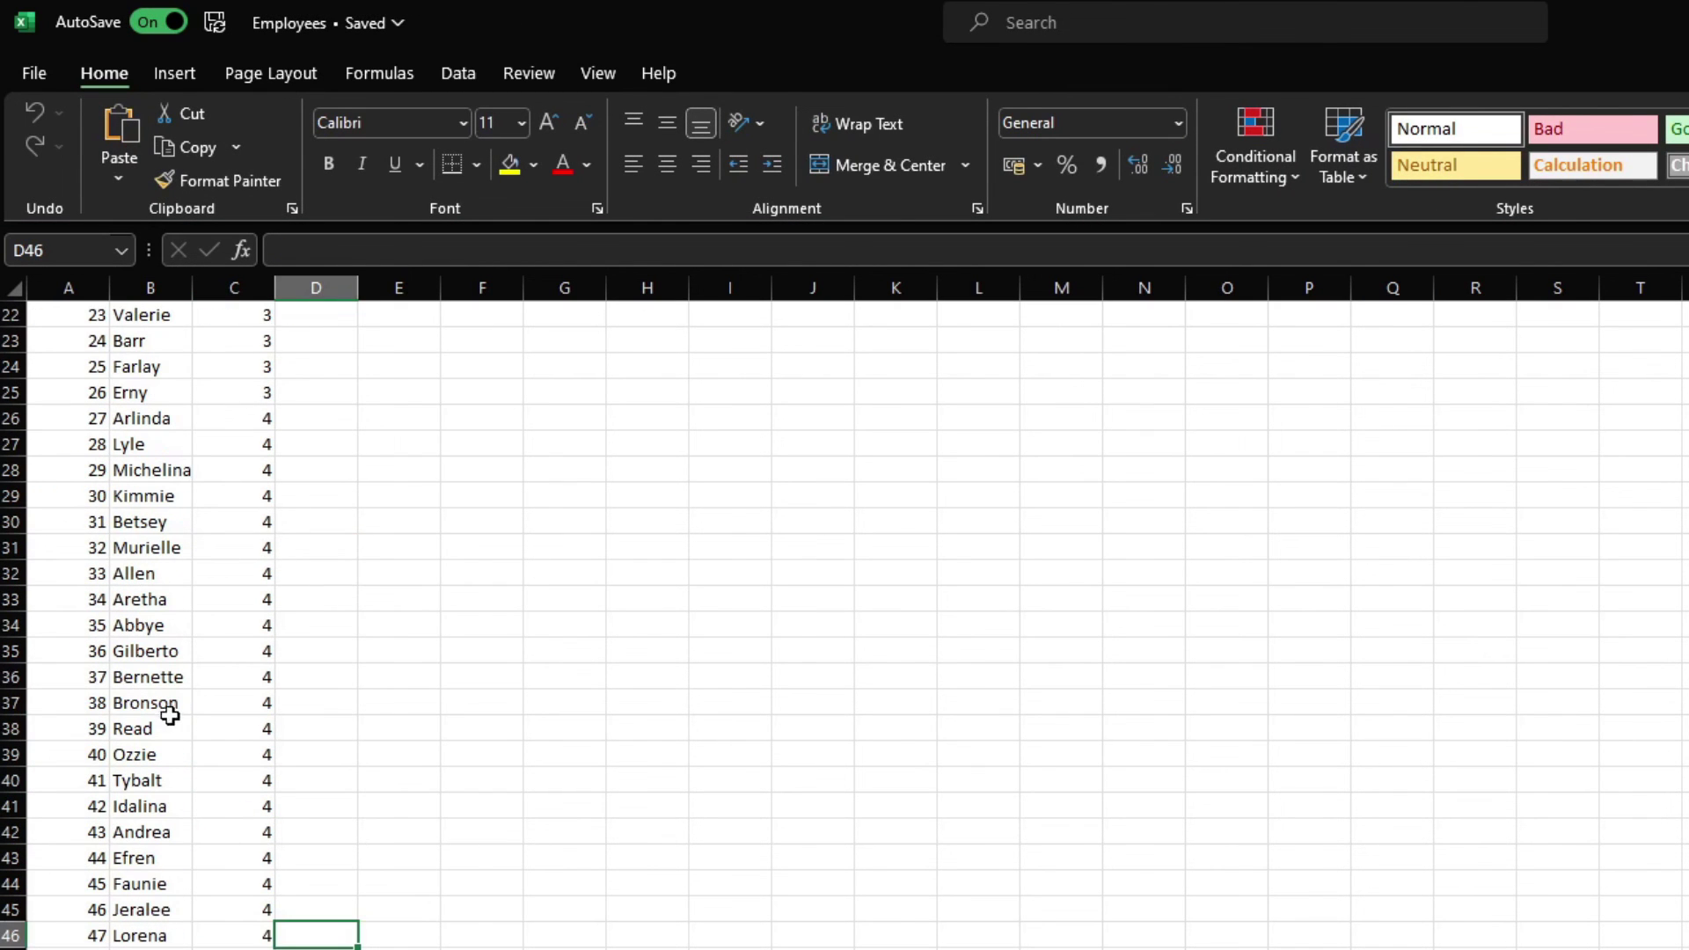
{"action": "scroll", "coordinate": [246, 646], "scroll_direction": "up", "scroll_amount": 7}
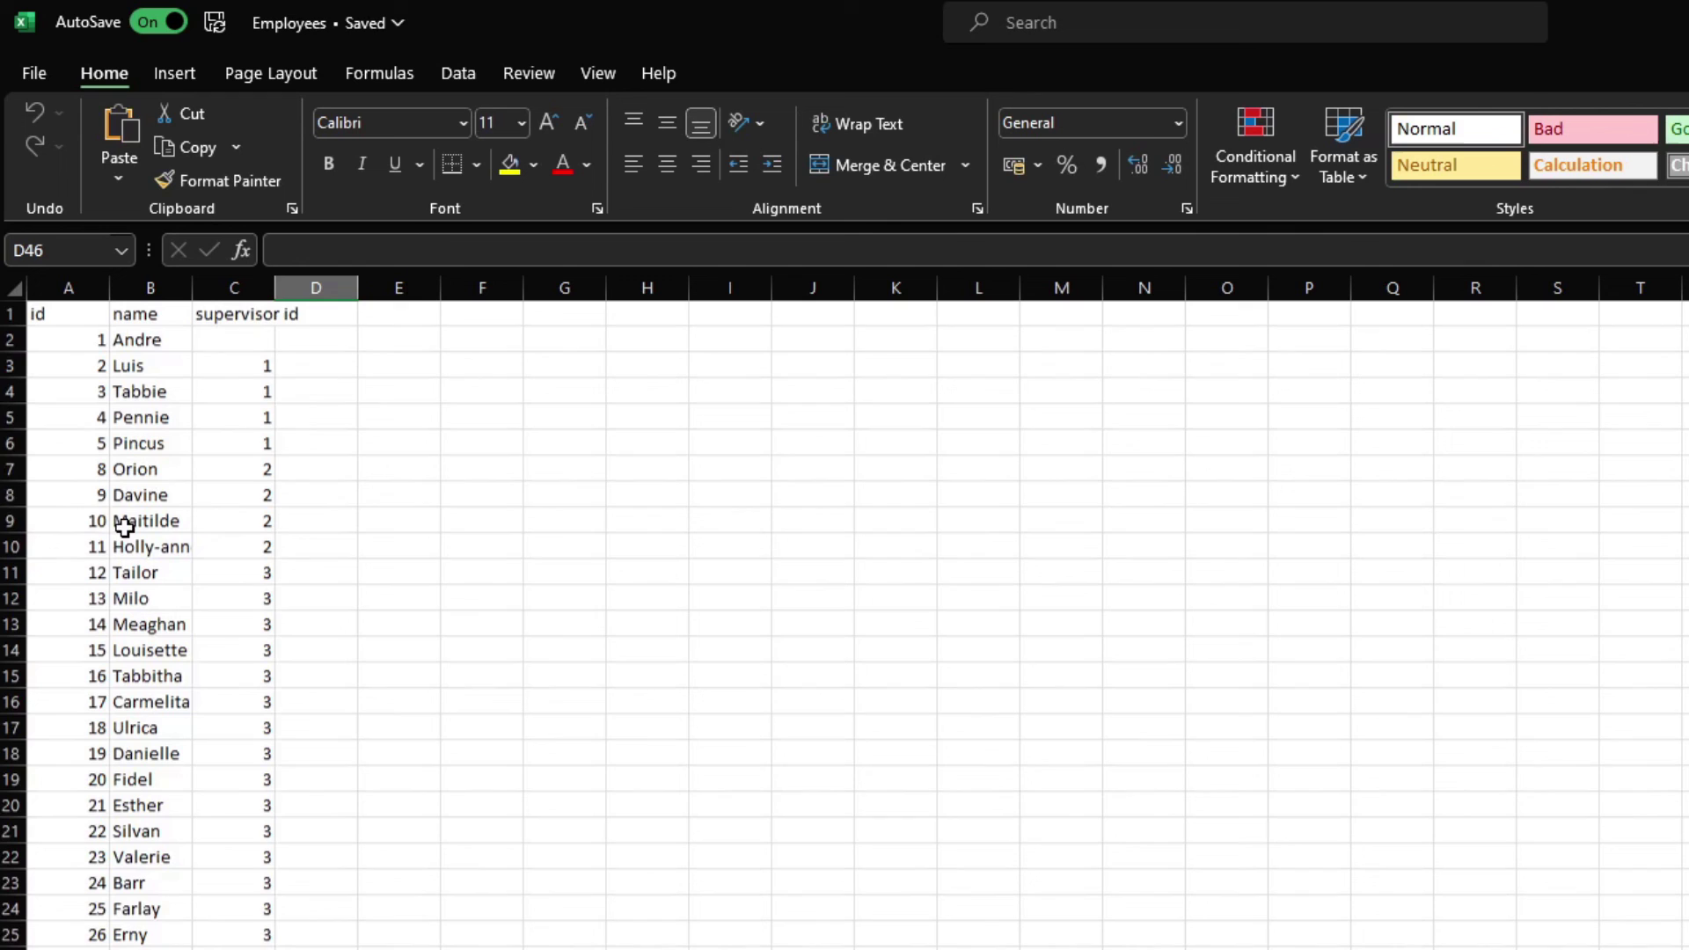
{"action": "right_click", "coordinate": [14, 420]}
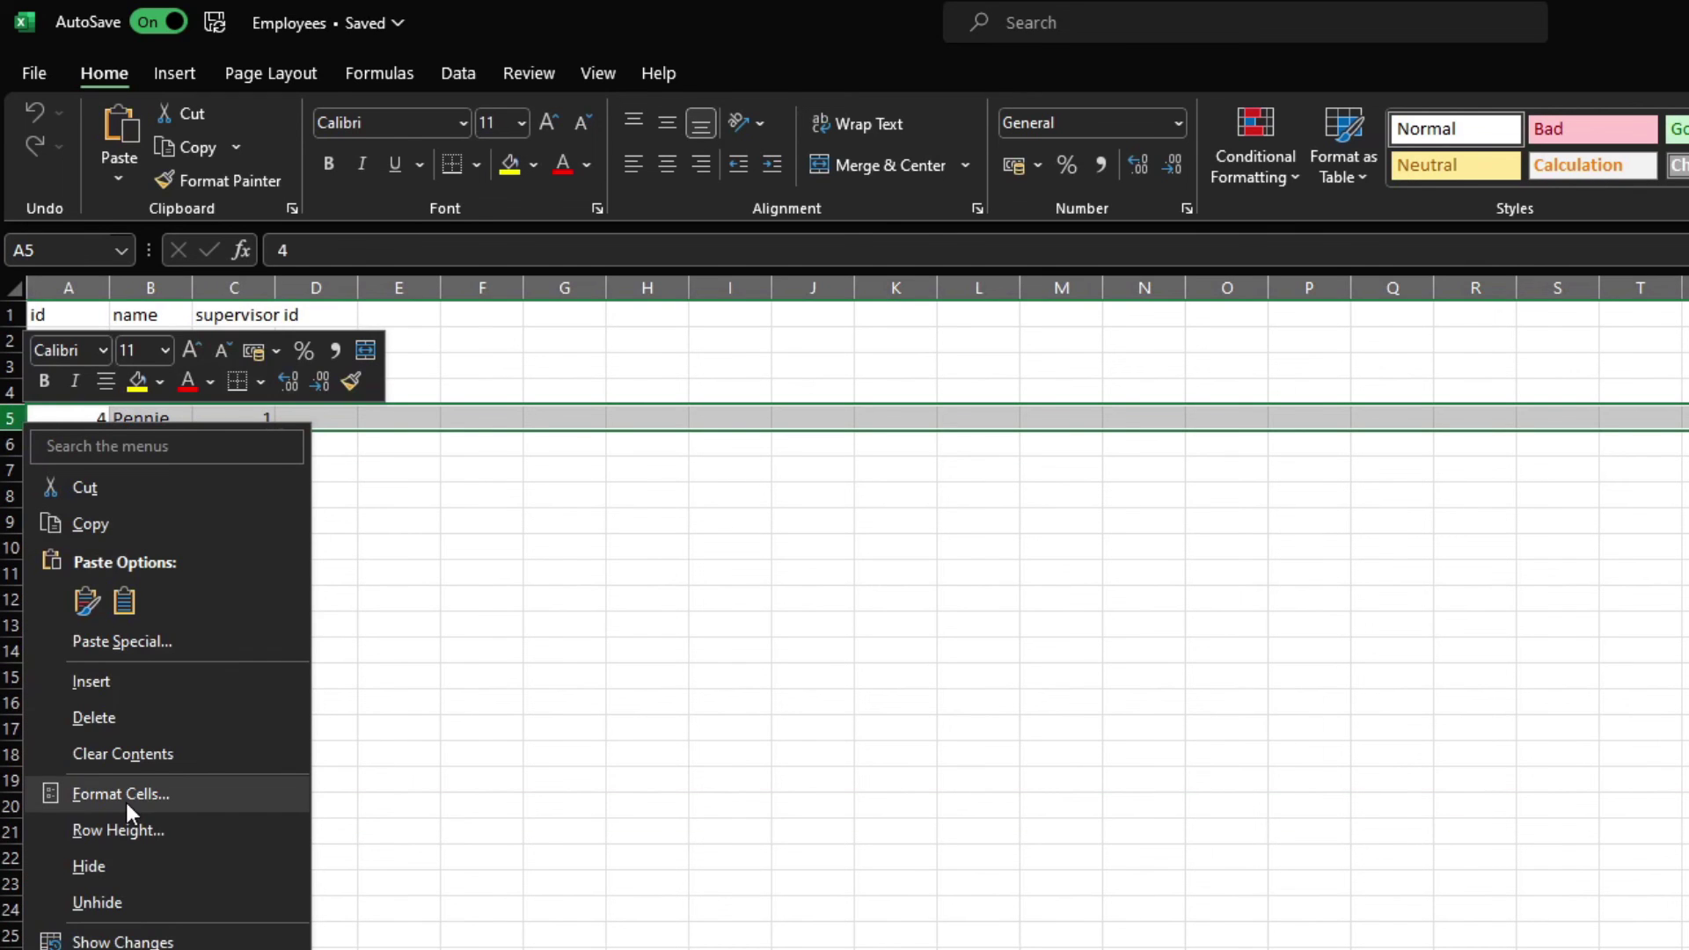
{"action": "left_click", "coordinate": [114, 714]}
{"action": "left_click", "coordinate": [399, 547]}
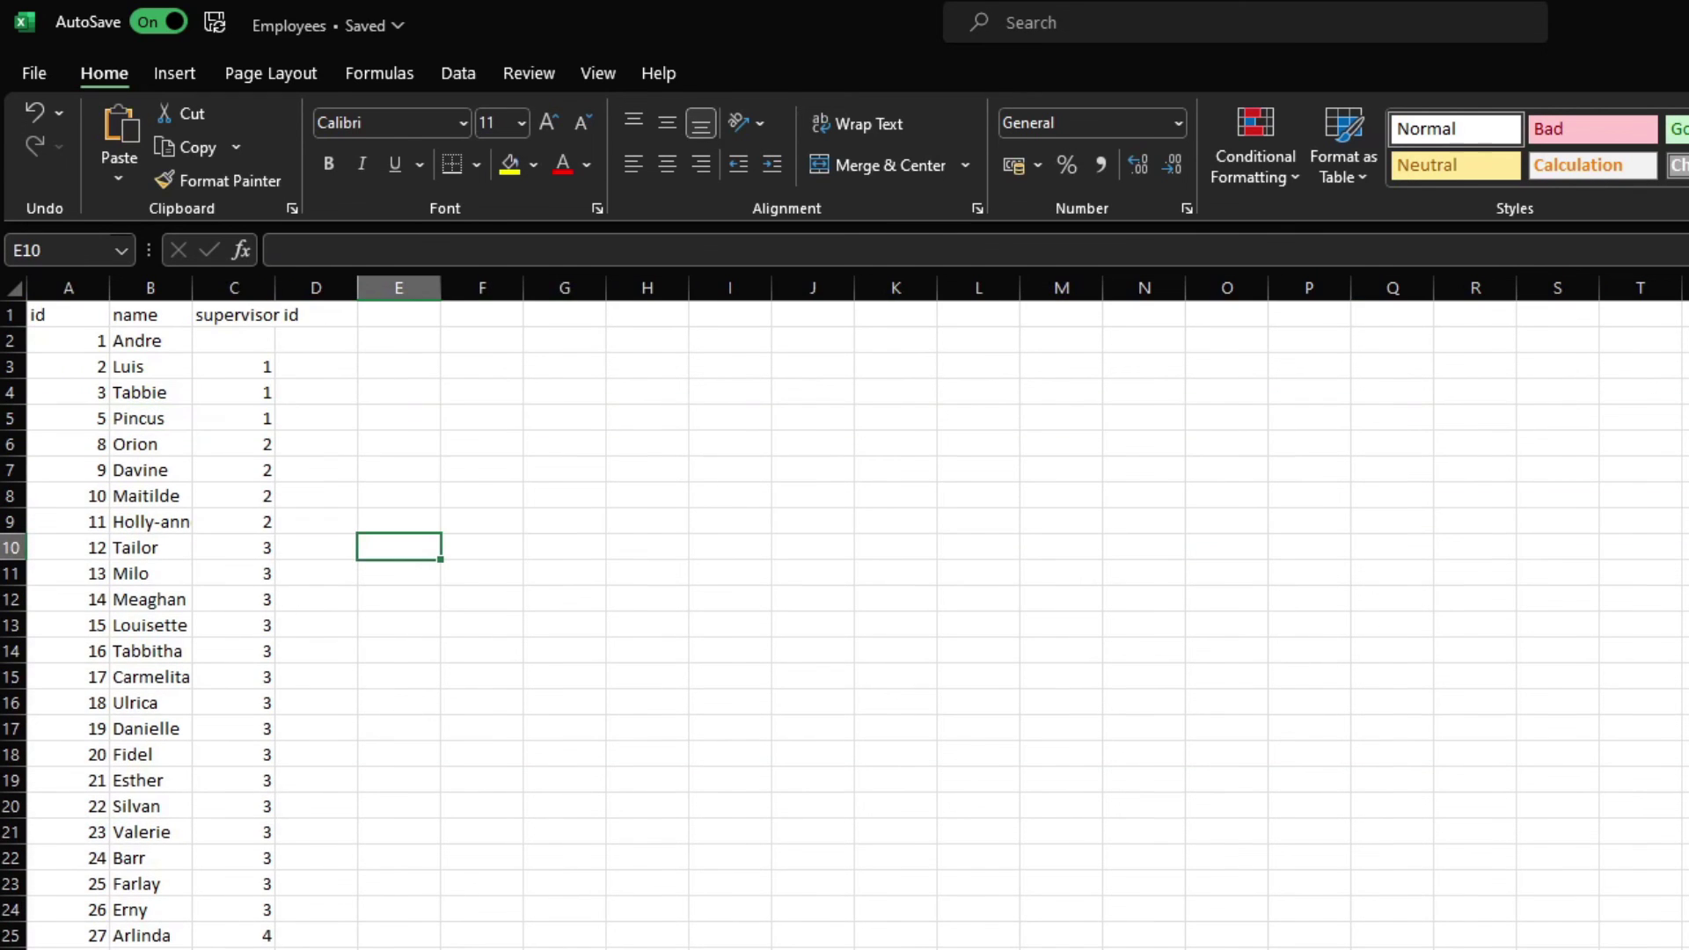
{"action": "key", "text": "ctrl+w"}
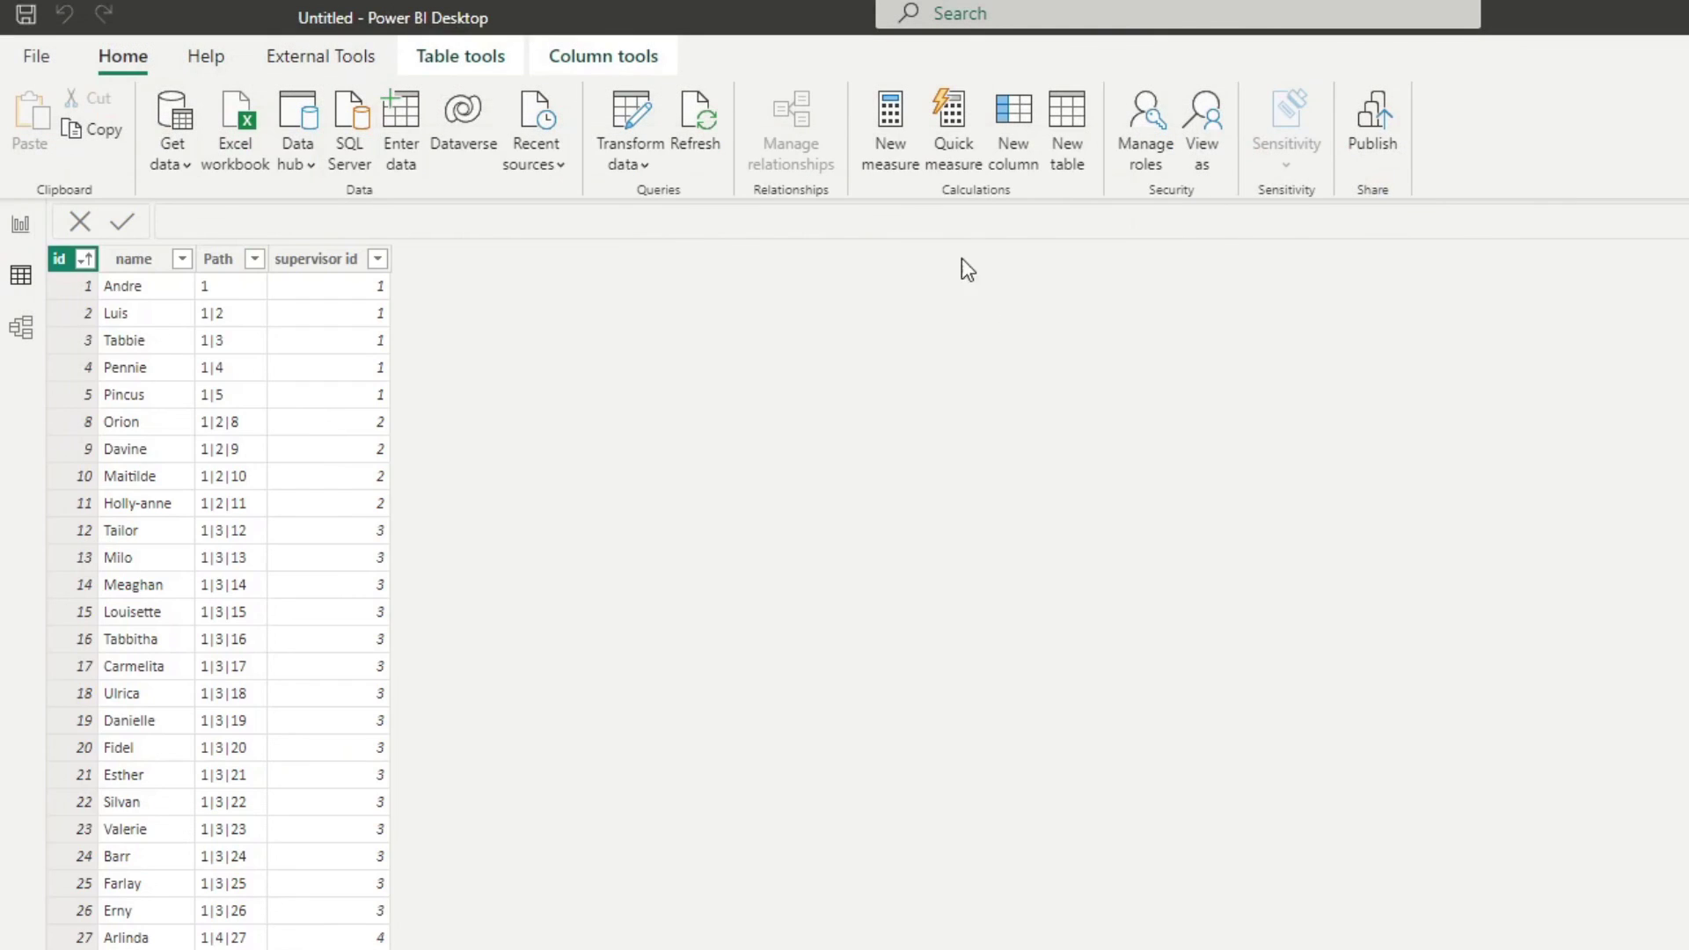
Step: Refresh the Employees data and confirm former reports like id 27 now show supervisor 1 and path 1|27
{"action": "left_click", "coordinate": [709, 121]}
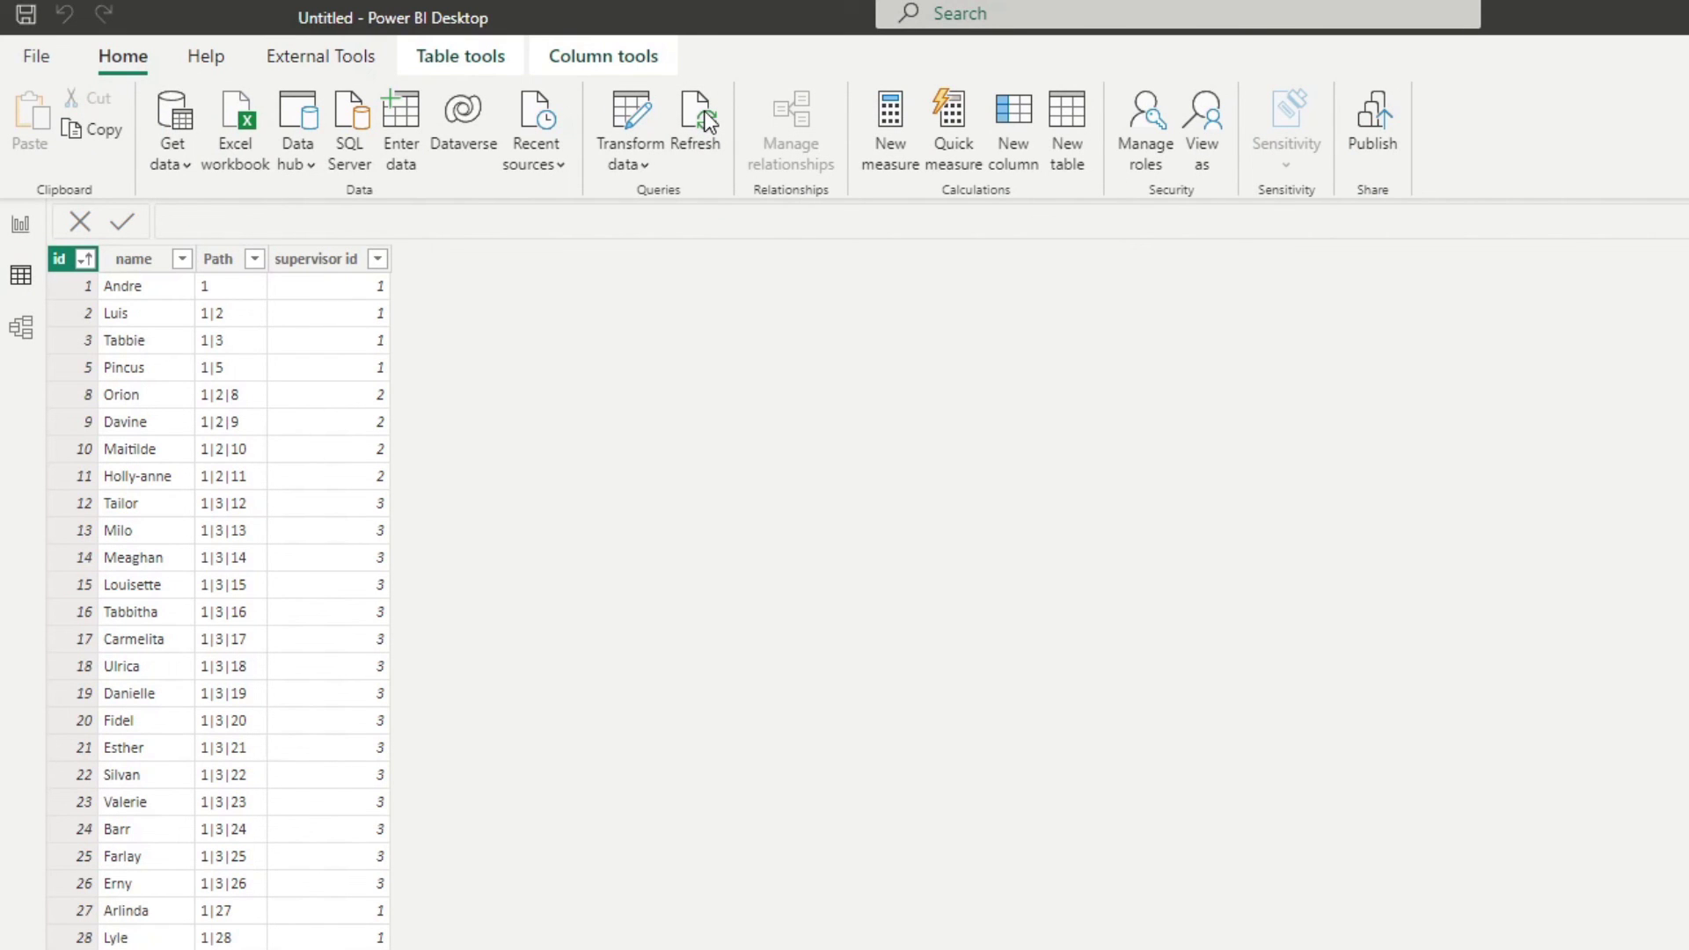
{"action": "scroll", "coordinate": [418, 942], "scroll_direction": "down", "scroll_amount": 5}
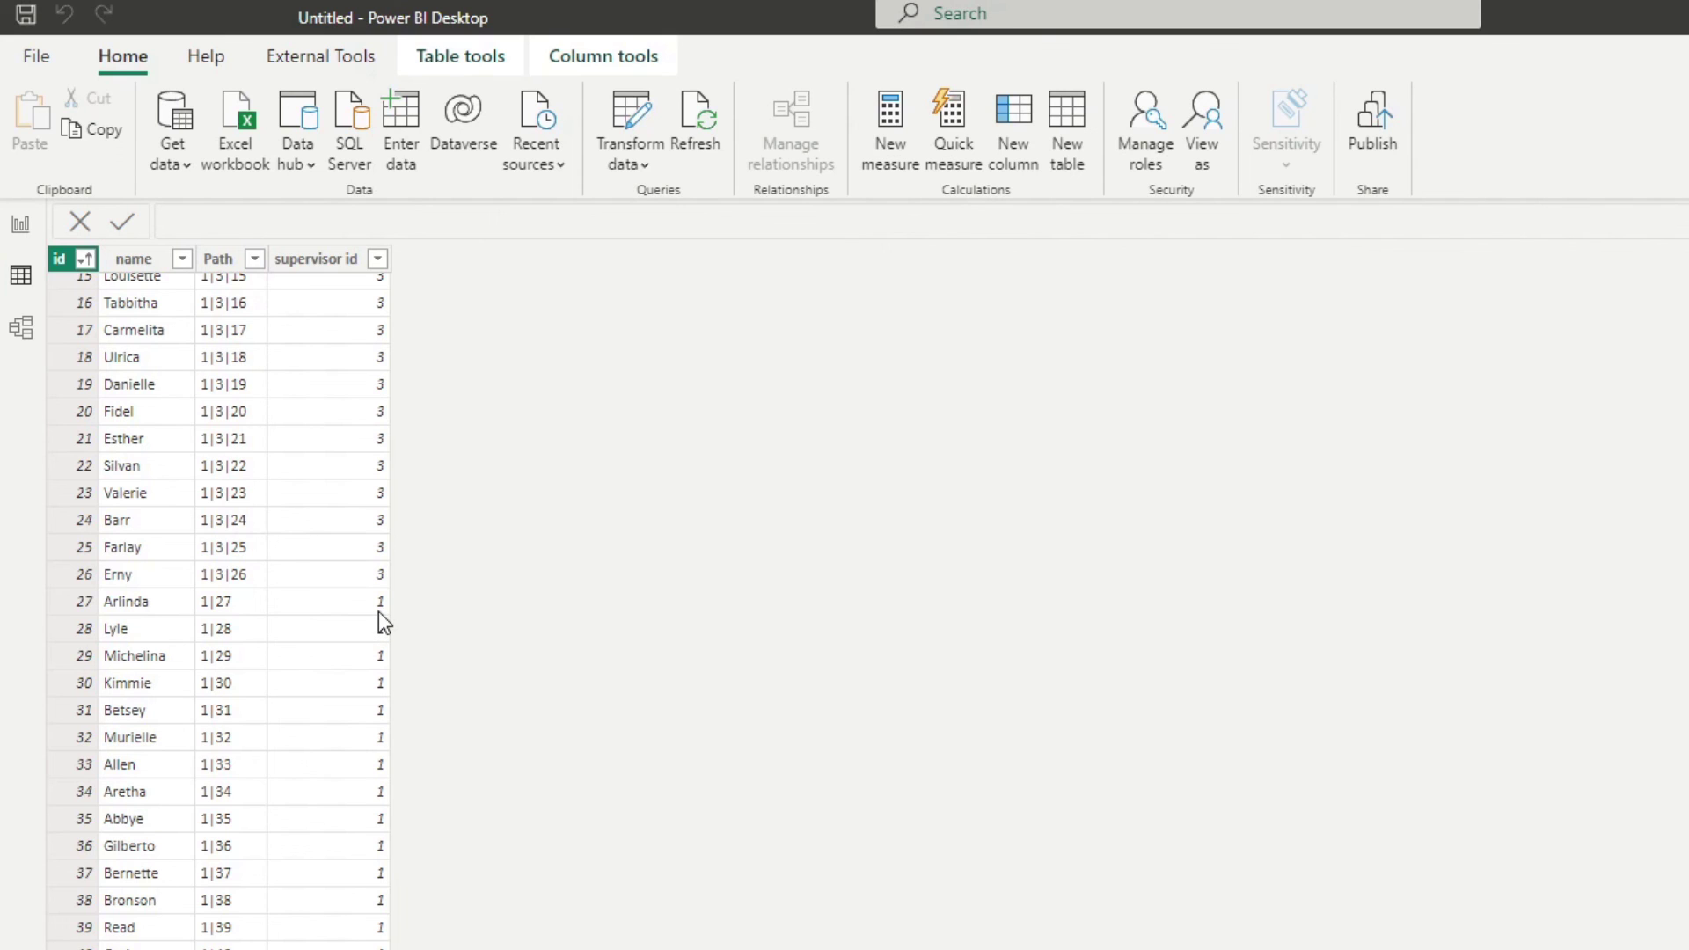
{"action": "scroll", "coordinate": [381, 620], "scroll_direction": "up", "scroll_amount": 5}
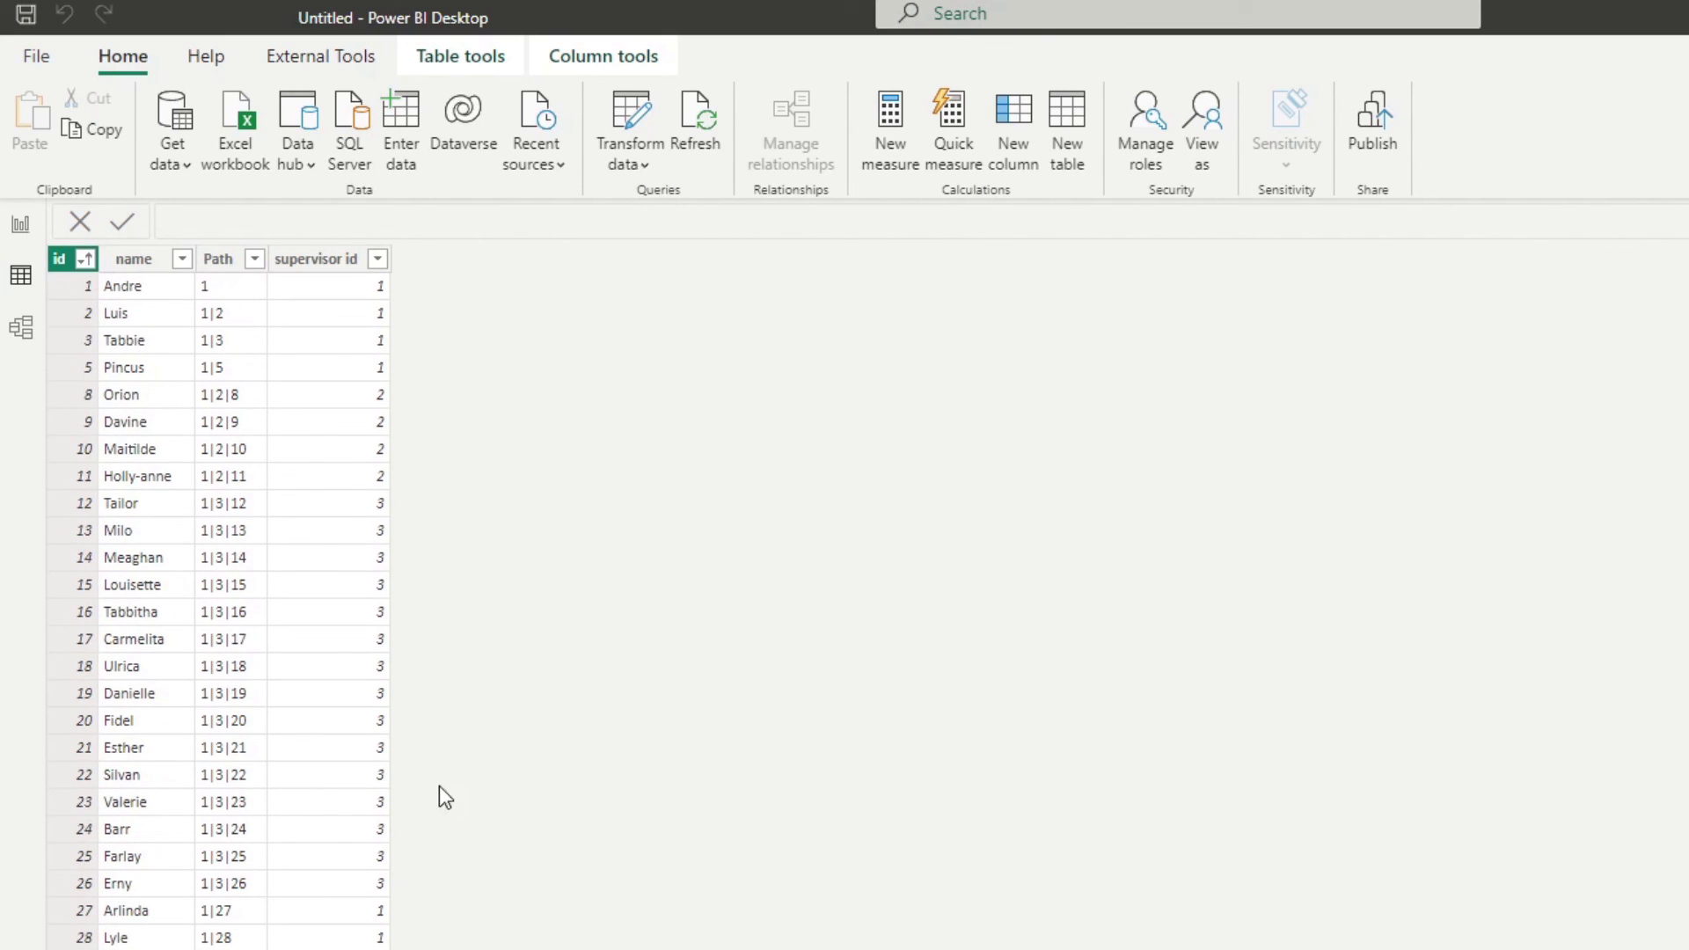